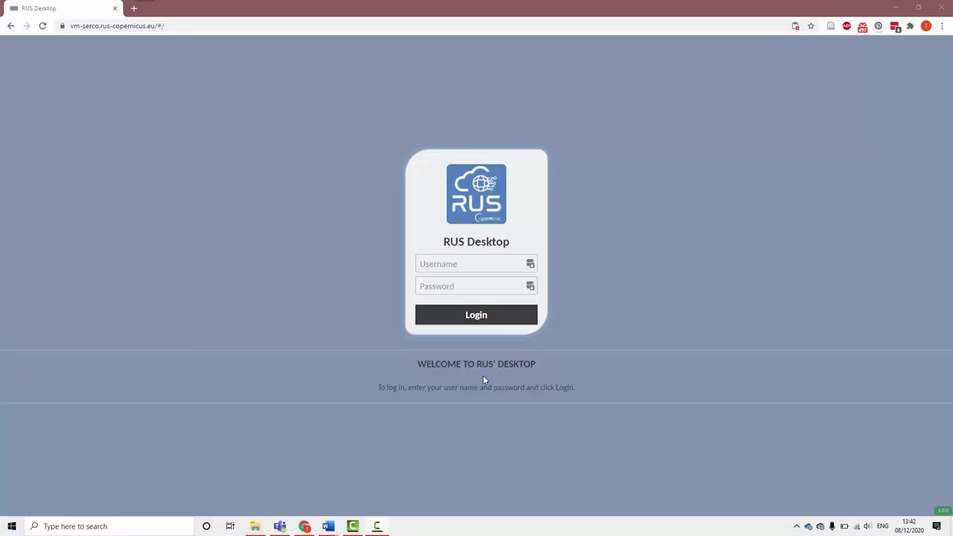
- Log in to the RUS virtual machine using the saved RUS Serco VM credentials from LastPass
{"action": "left_click", "coordinate": [532, 265]}
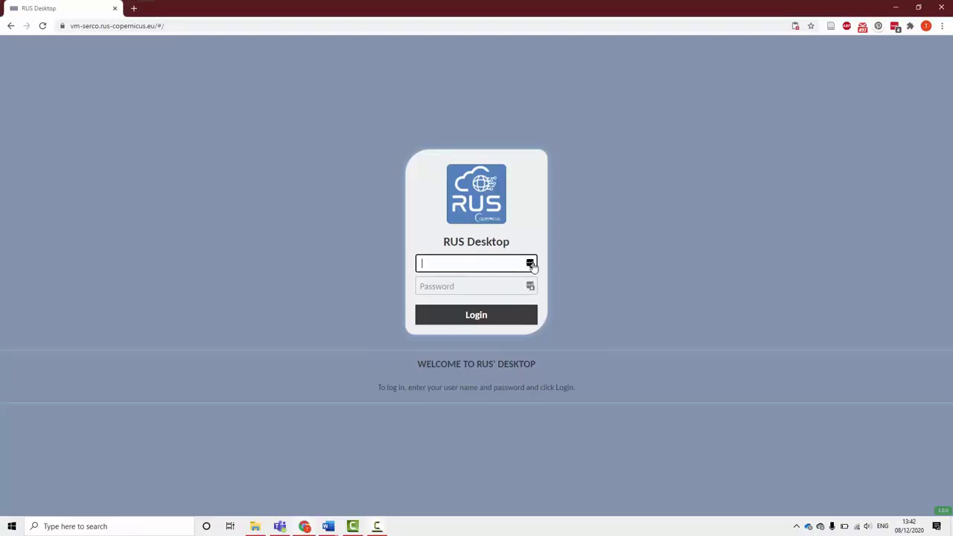
{"action": "left_click", "coordinate": [531, 264]}
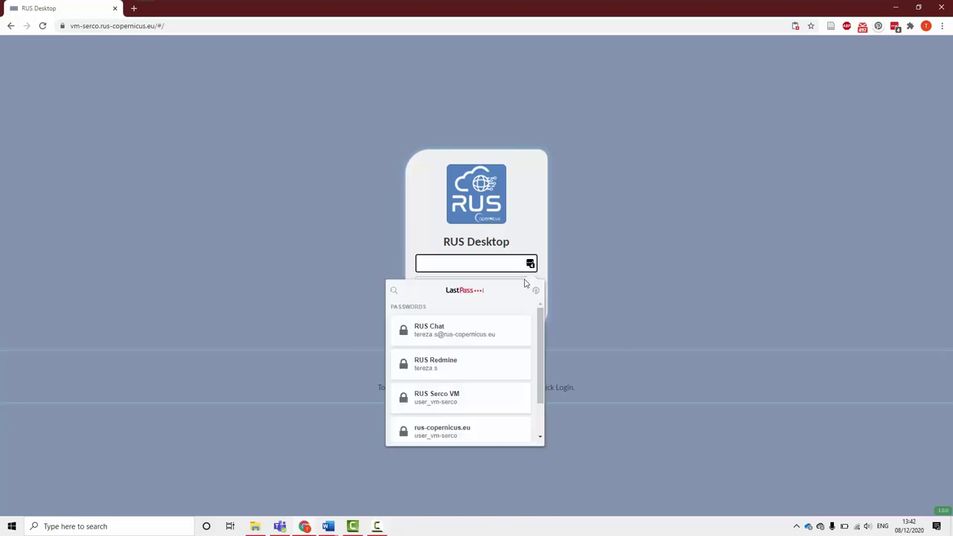
{"action": "left_click", "coordinate": [466, 395]}
{"action": "left_click", "coordinate": [492, 321]}
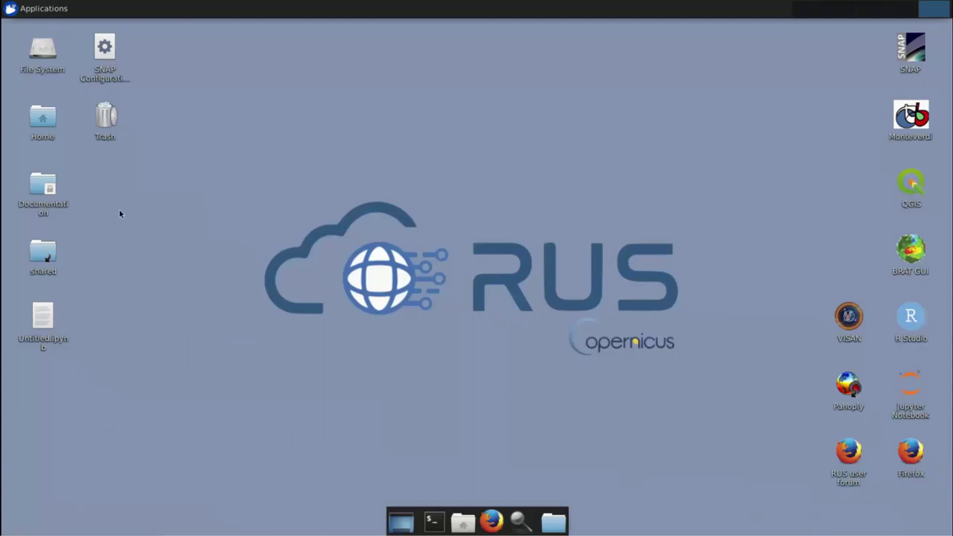
- Open shared/Training/HAZA09_SNAP2StaMPs_DataPrep_TutorialKit in File Manager, then launch Firefox
{"action": "double_click", "coordinate": [42, 254]}
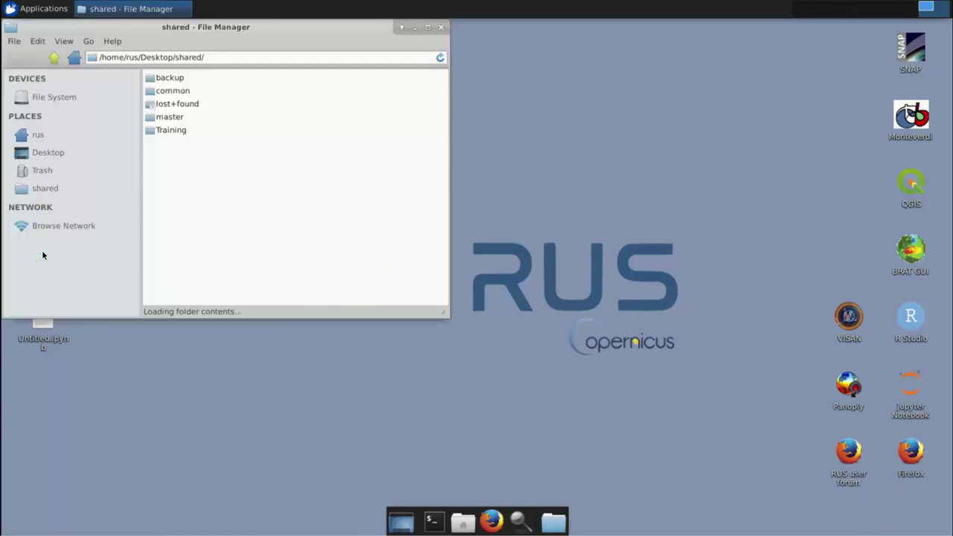
{"action": "double_click", "coordinate": [170, 131]}
{"action": "left_click_drag", "start_coordinate": [488, 79], "coordinate": [533, 83]}
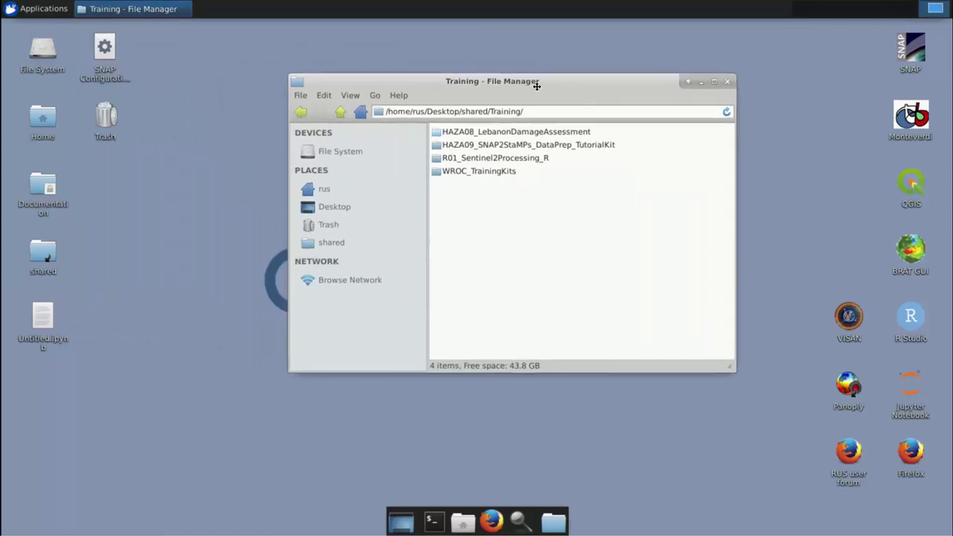
{"action": "double_click", "coordinate": [524, 145]}
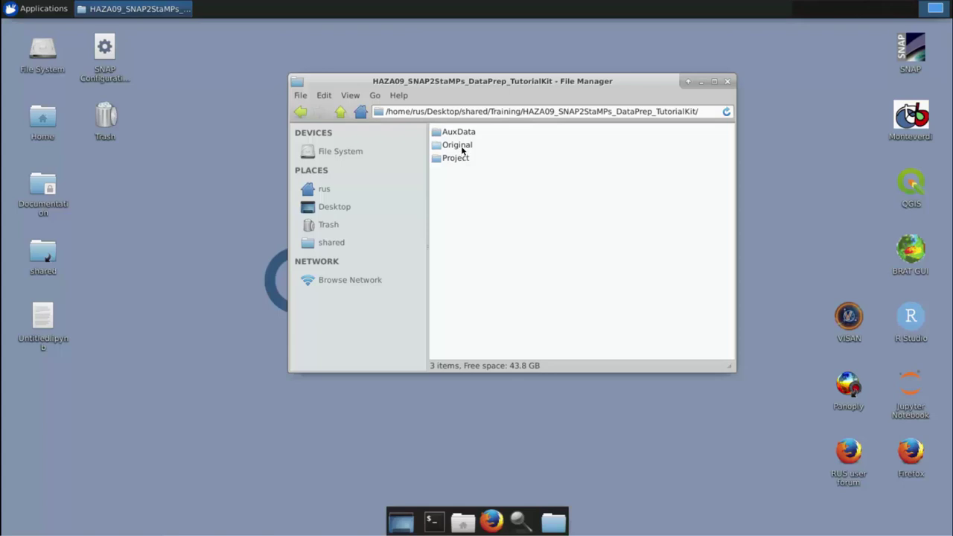
{"action": "left_click", "coordinate": [491, 524]}
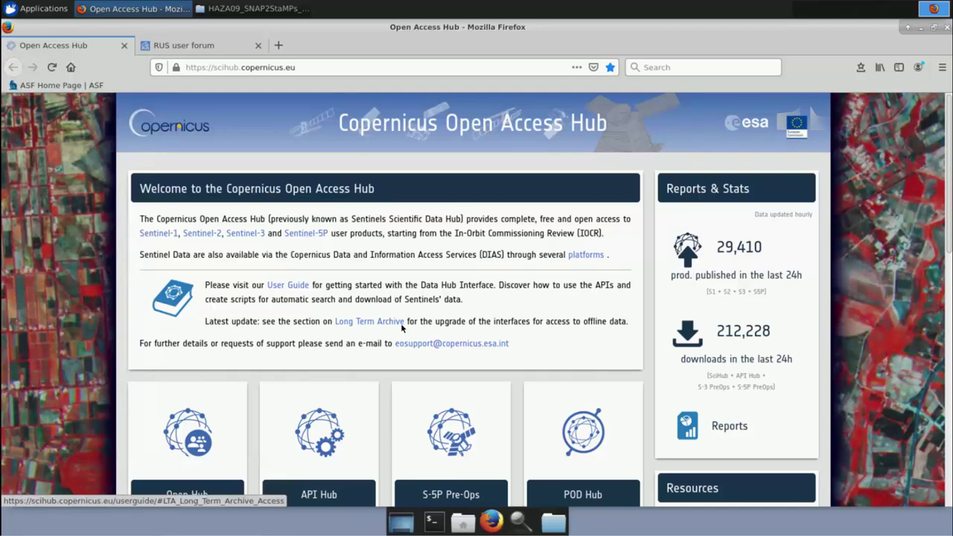
- Open the ASF Home Page bookmark and scroll to the VERTEX, API, SAR Processing and Interferometry cards
{"action": "left_click", "coordinate": [34, 85]}
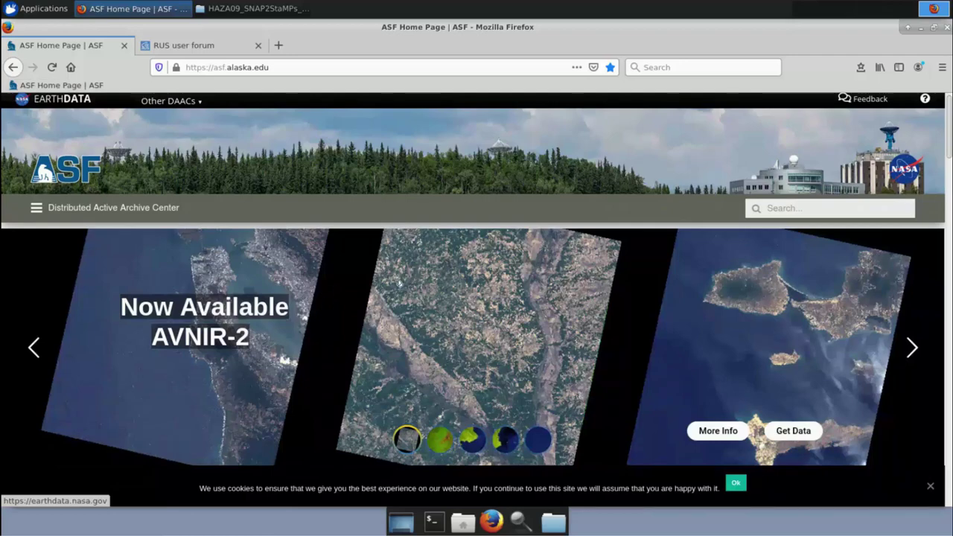
{"action": "scroll", "coordinate": [298, 372], "scroll_direction": "down", "scroll_amount": 2}
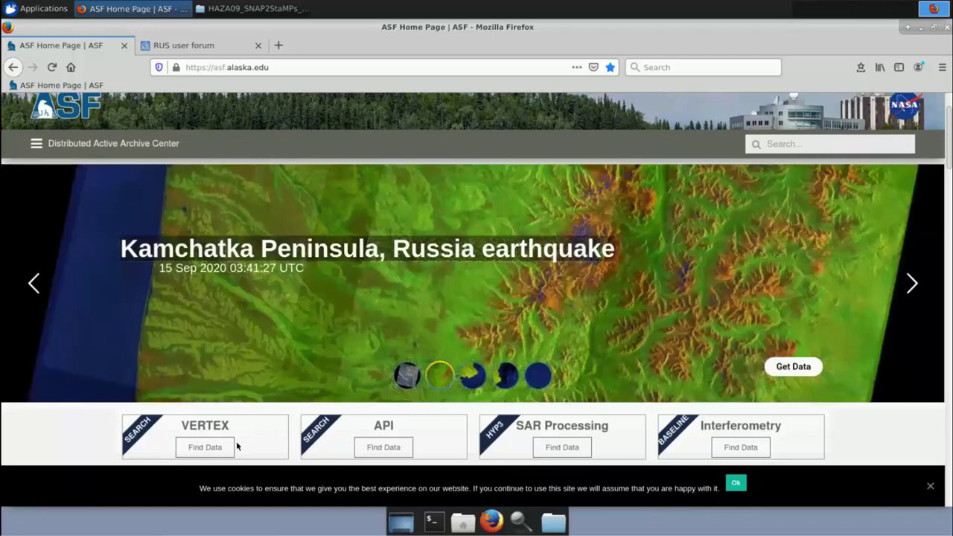
{"action": "scroll", "coordinate": [238, 417], "scroll_direction": "down", "scroll_amount": 5}
{"action": "scroll", "coordinate": [260, 397], "scroll_direction": "up", "scroll_amount": 1}
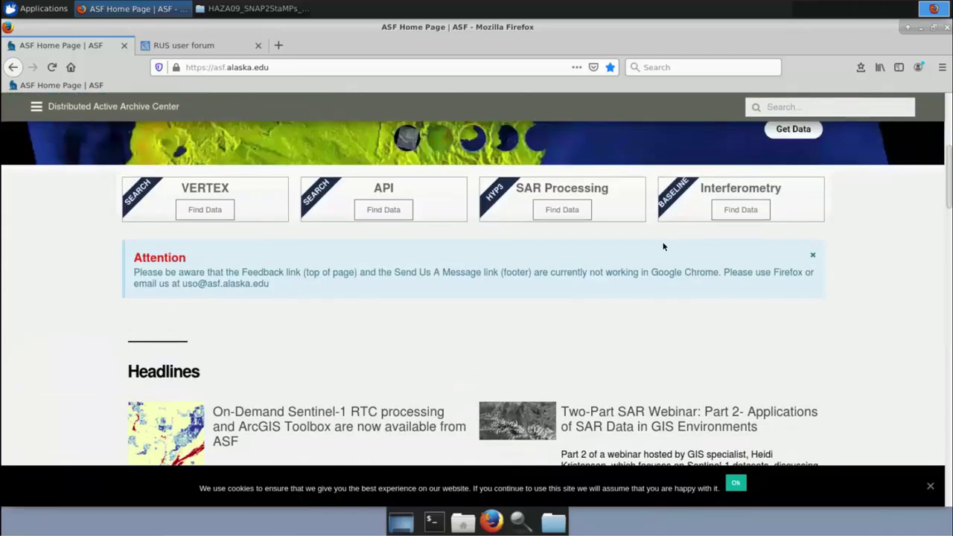
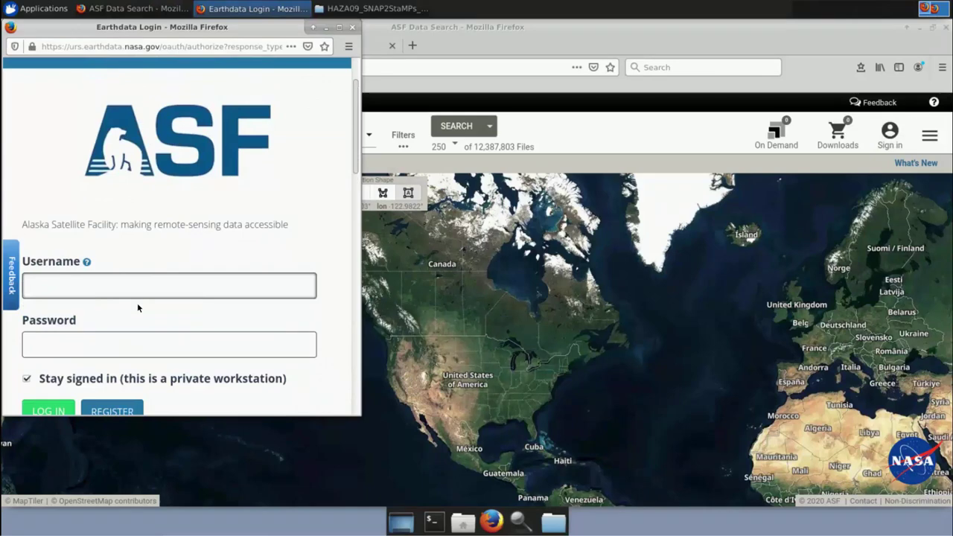
- Look over the Earthdata registration form, then abandon it and return to sign-in
{"action": "scroll", "coordinate": [138, 306], "scroll_direction": "down", "scroll_amount": 2}
{"action": "left_click", "coordinate": [127, 346]}
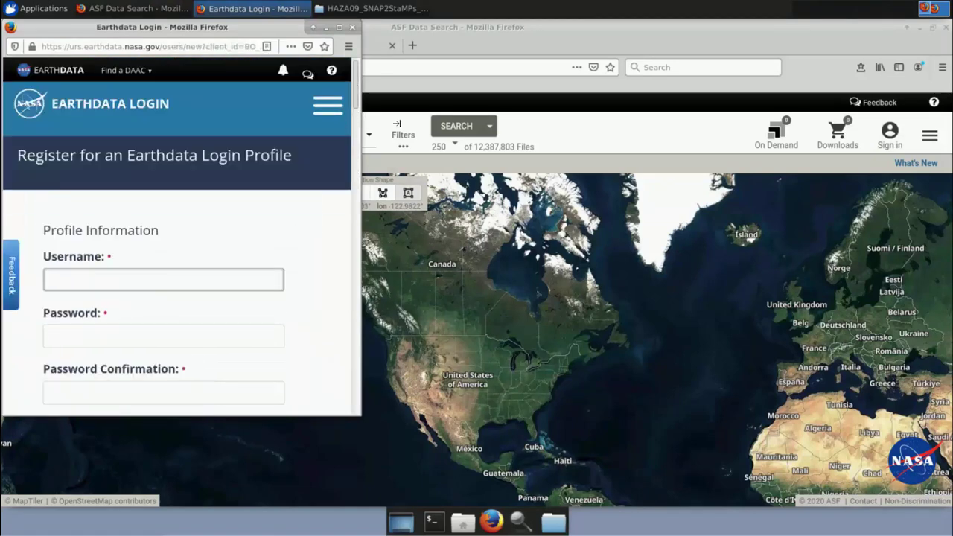
{"action": "left_click_drag", "start_coordinate": [362, 118], "coordinate": [839, 217]}
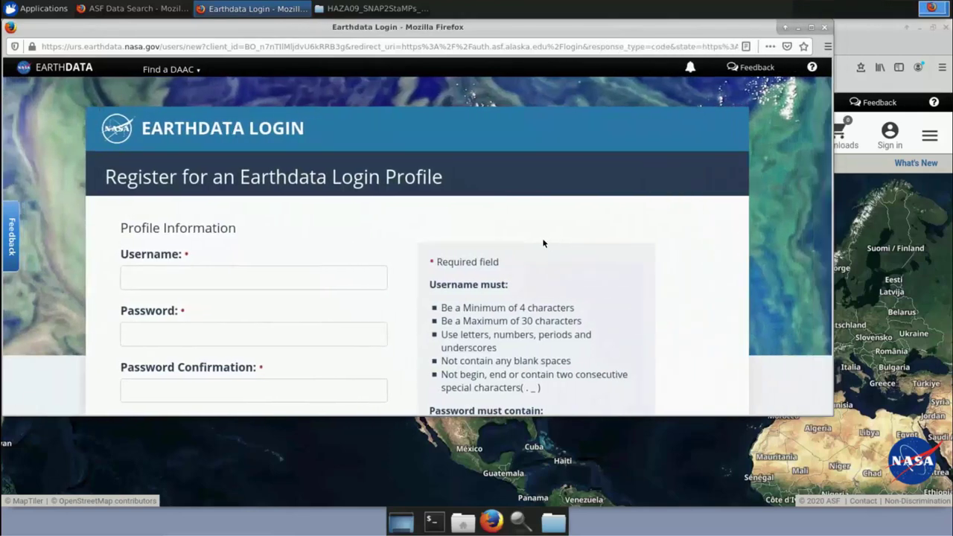
{"action": "scroll", "coordinate": [539, 250], "scroll_direction": "down", "scroll_amount": 3}
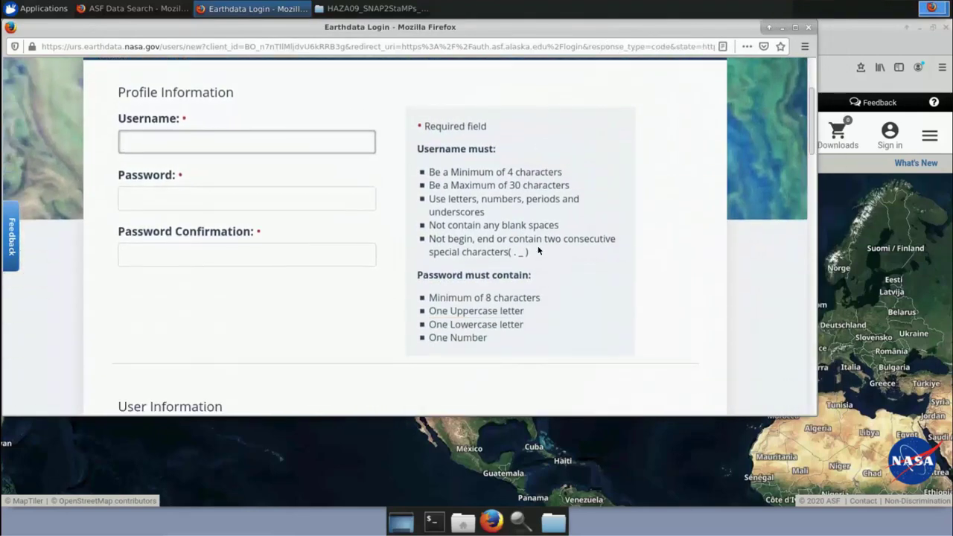
{"action": "scroll", "coordinate": [538, 251], "scroll_direction": "down", "scroll_amount": 5}
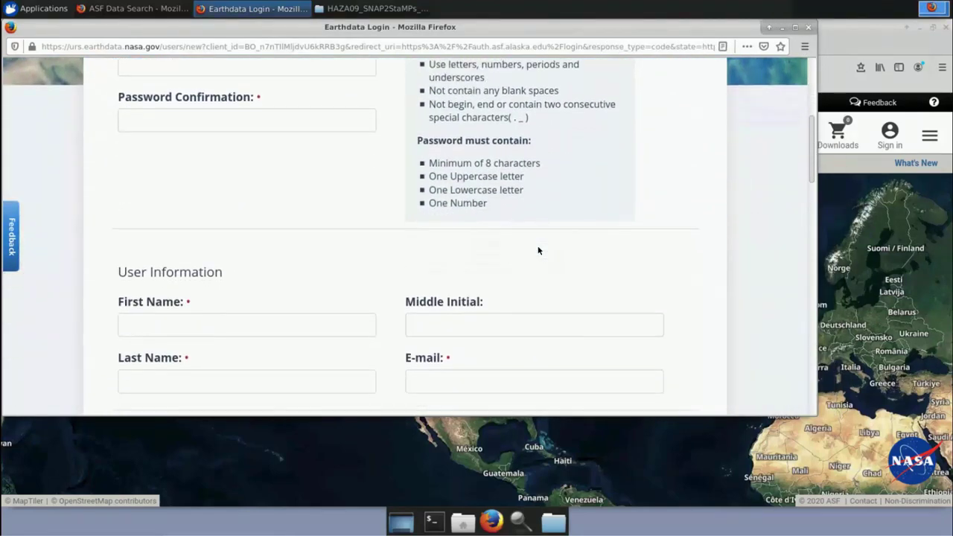
{"action": "scroll", "coordinate": [479, 282], "scroll_direction": "up", "scroll_amount": 6}
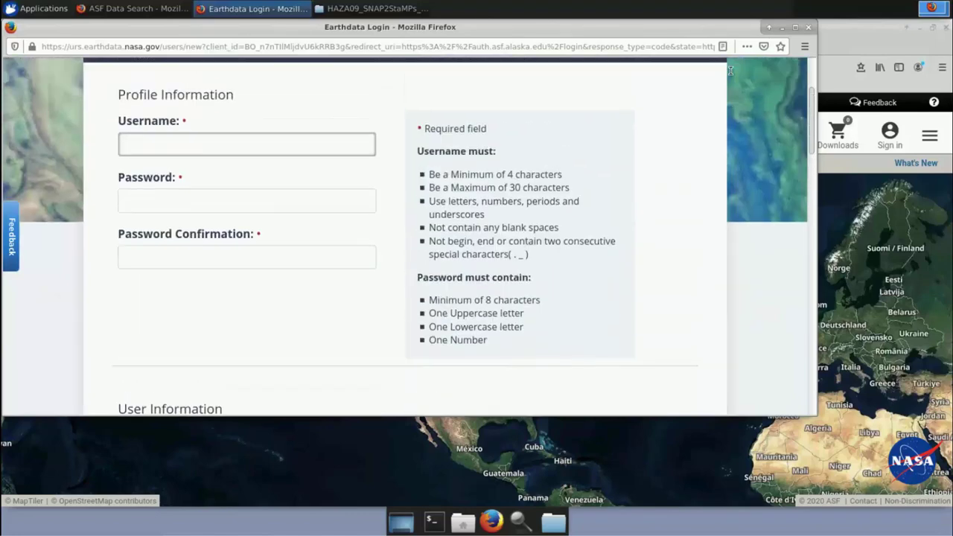
{"action": "left_click", "coordinate": [891, 140]}
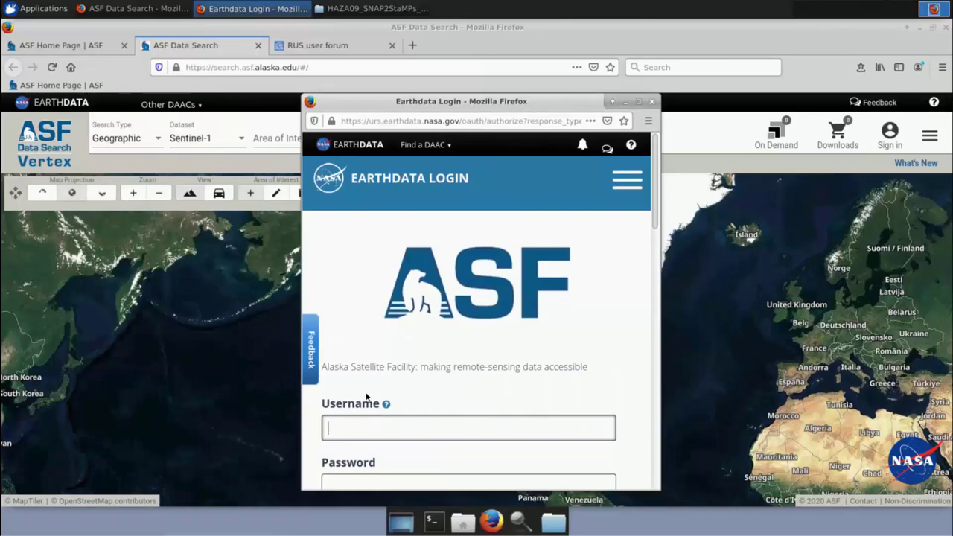
- Log in with the account username and password, then redirect back to ASF Data Search
{"action": "scroll", "coordinate": [367, 397], "scroll_direction": "down", "scroll_amount": 3}
{"action": "type", "text": "tereza"}
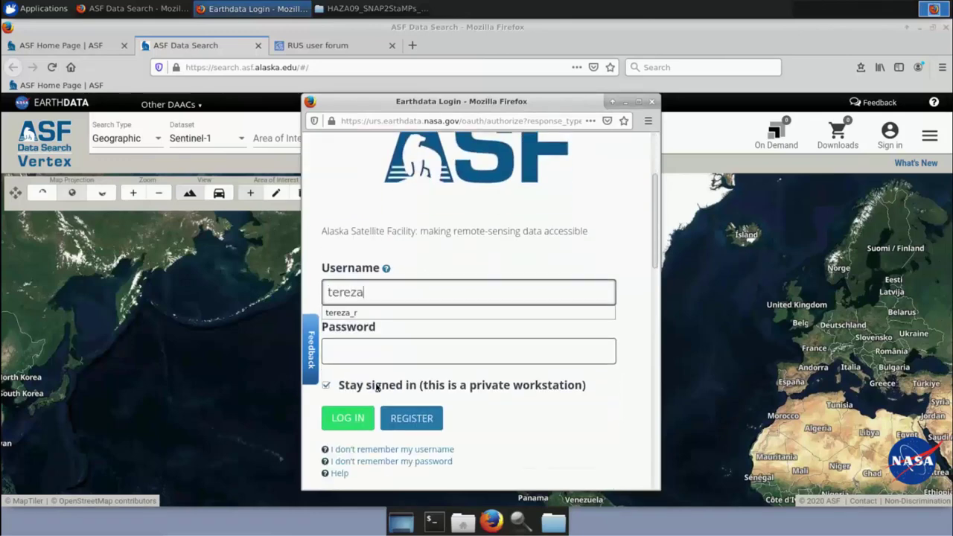
{"action": "type", "text": "_r"}
{"action": "left_click", "coordinate": [362, 342]}
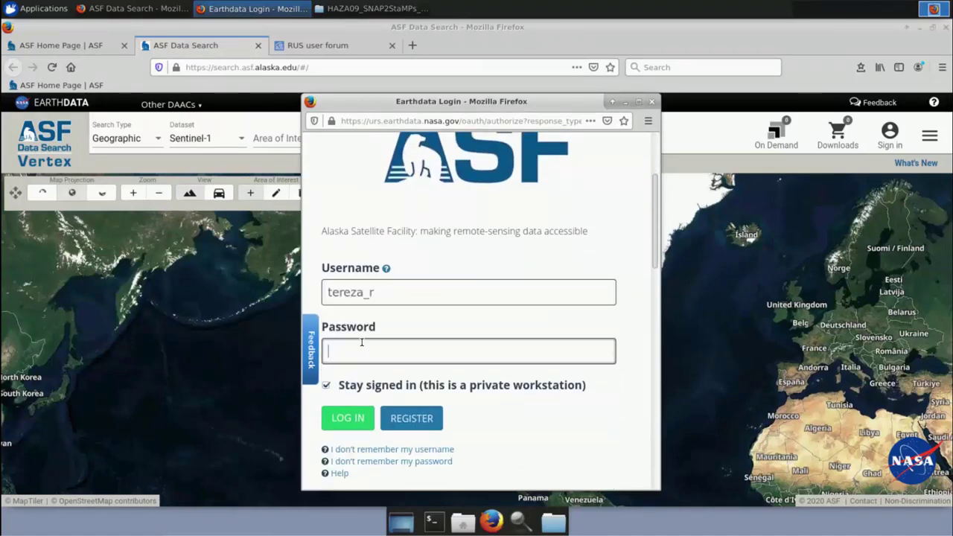
{"action": "type", "text": "***********"}
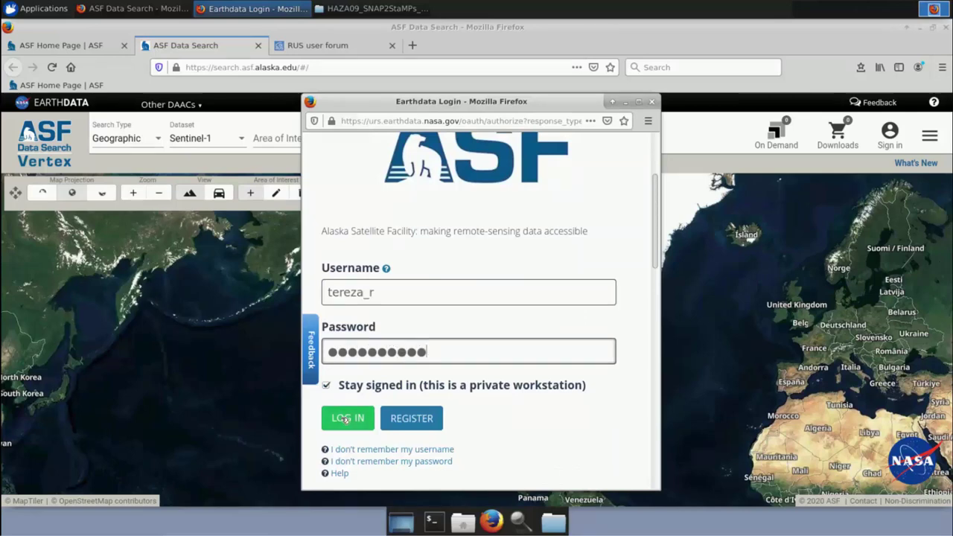
{"action": "left_click", "coordinate": [347, 418]}
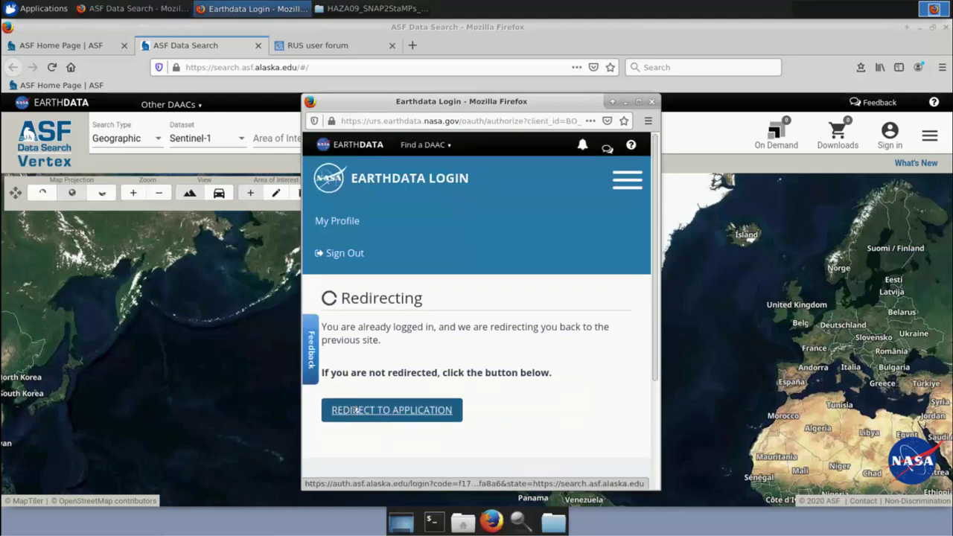
{"action": "left_click", "coordinate": [356, 410]}
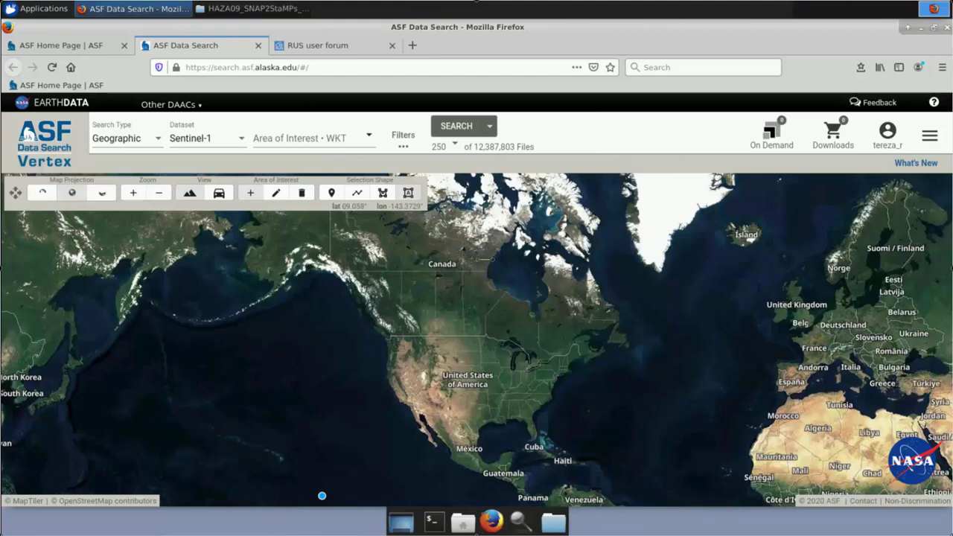
- Zoom and pan the Vertex map to centre on Mexico City
{"action": "scroll", "coordinate": [469, 463], "scroll_direction": "up", "scroll_amount": 2}
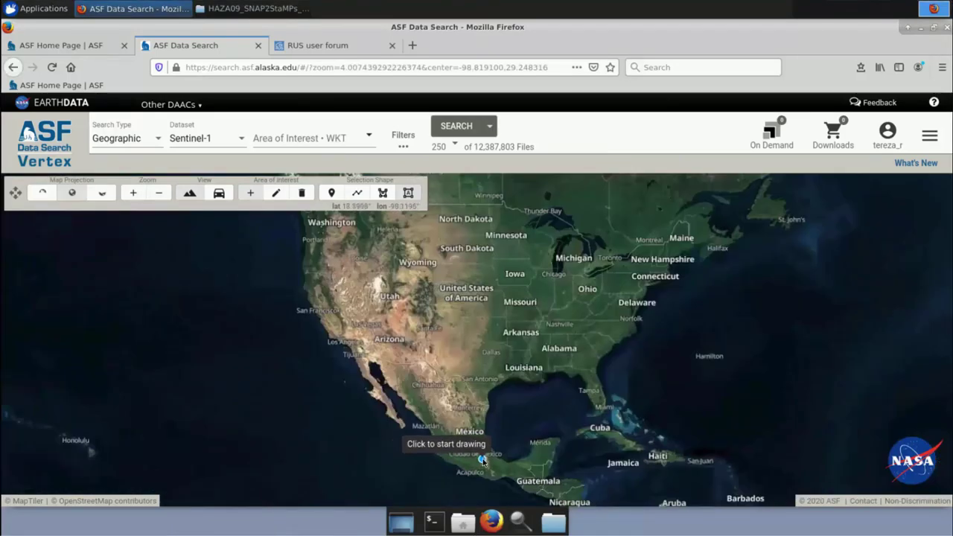
{"action": "scroll", "coordinate": [483, 458], "scroll_direction": "up", "scroll_amount": 1}
{"action": "scroll", "coordinate": [483, 459], "scroll_direction": "up", "scroll_amount": 3}
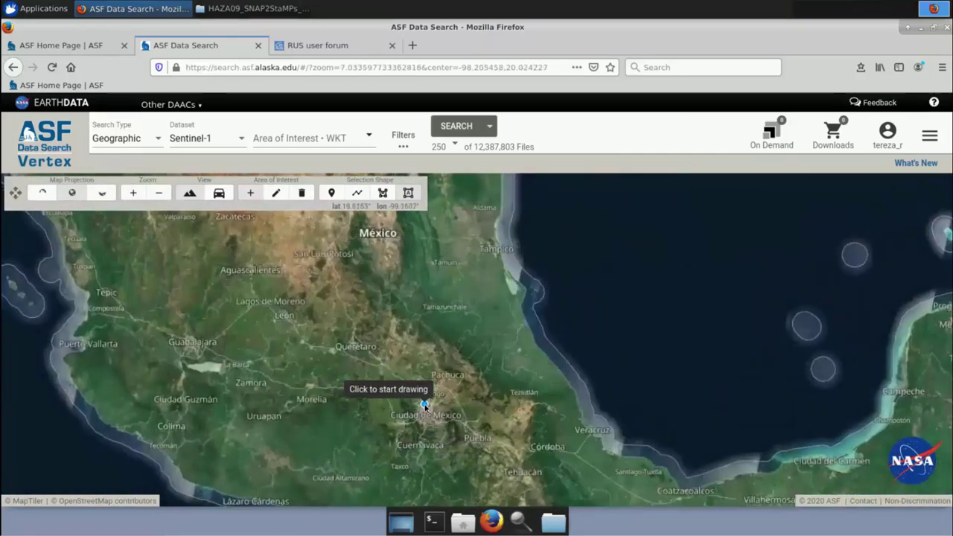
{"action": "scroll", "coordinate": [424, 406], "scroll_direction": "up", "scroll_amount": 1}
{"action": "scroll", "coordinate": [423, 419], "scroll_direction": "up", "scroll_amount": 2}
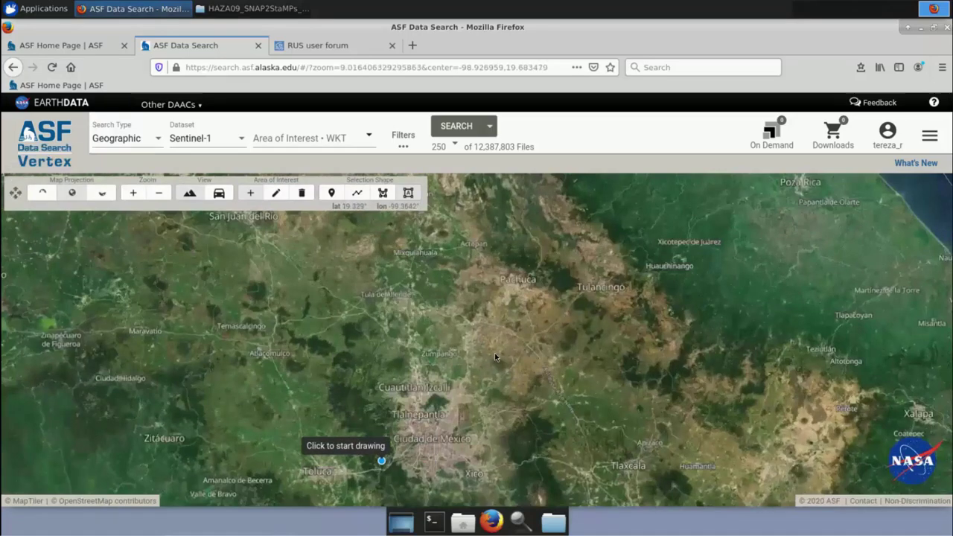
{"action": "mouse_move", "coordinate": [382, 461]}
{"action": "left_mouse_down"}
{"action": "mouse_move", "coordinate": [485, 368]}
{"action": "mouse_move", "coordinate": [511, 324]}
{"action": "mouse_move", "coordinate": [454, 394]}
{"action": "left_mouse_up"}
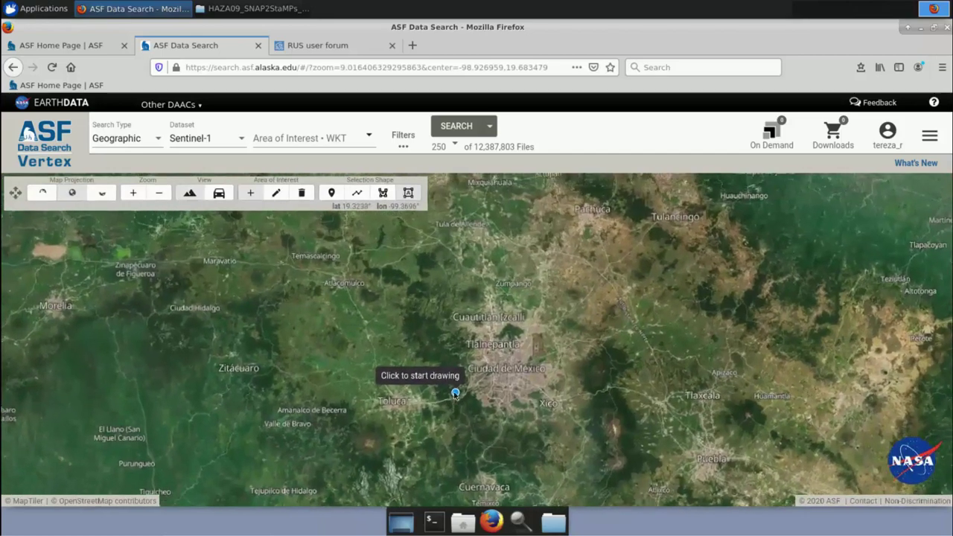
{"action": "scroll", "coordinate": [506, 364], "scroll_direction": "up", "scroll_amount": 2}
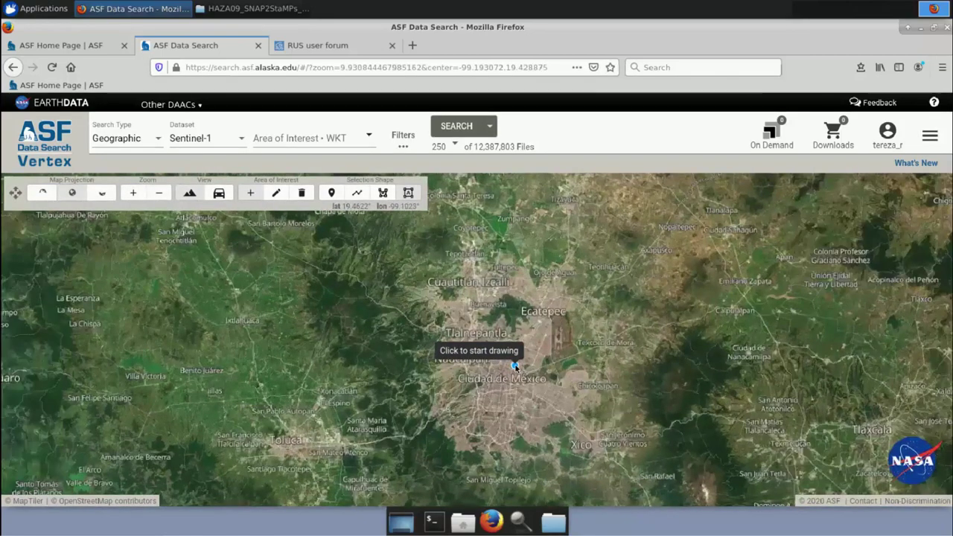
- Draw a box-shaped search area around Mexico City
{"action": "left_click", "coordinate": [408, 193]}
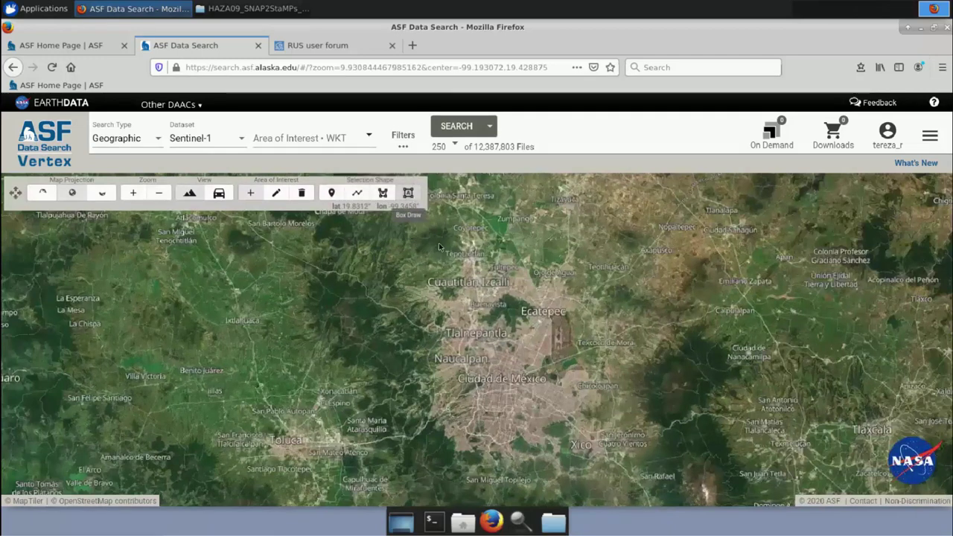
{"action": "left_click", "coordinate": [401, 248]}
{"action": "left_click", "coordinate": [524, 348]}
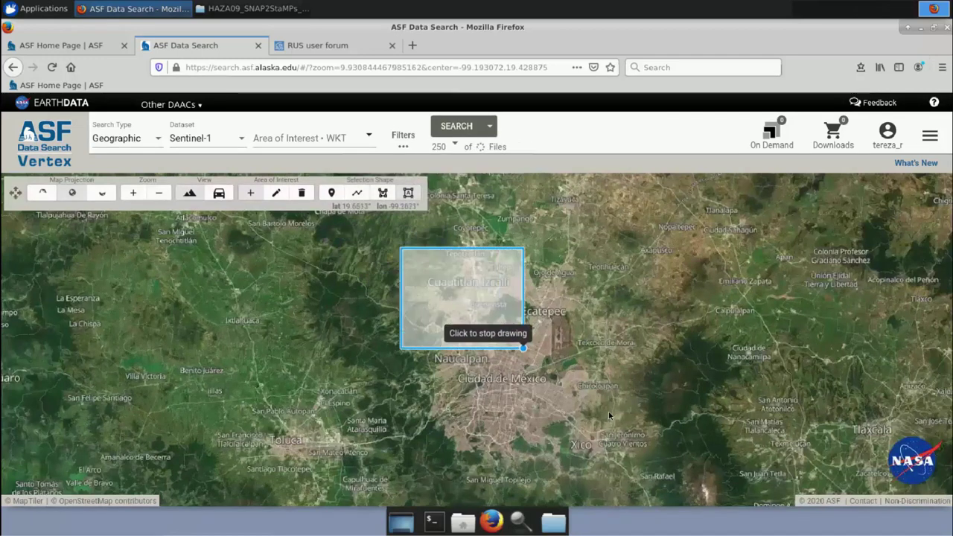
{"action": "left_click", "coordinate": [672, 479]}
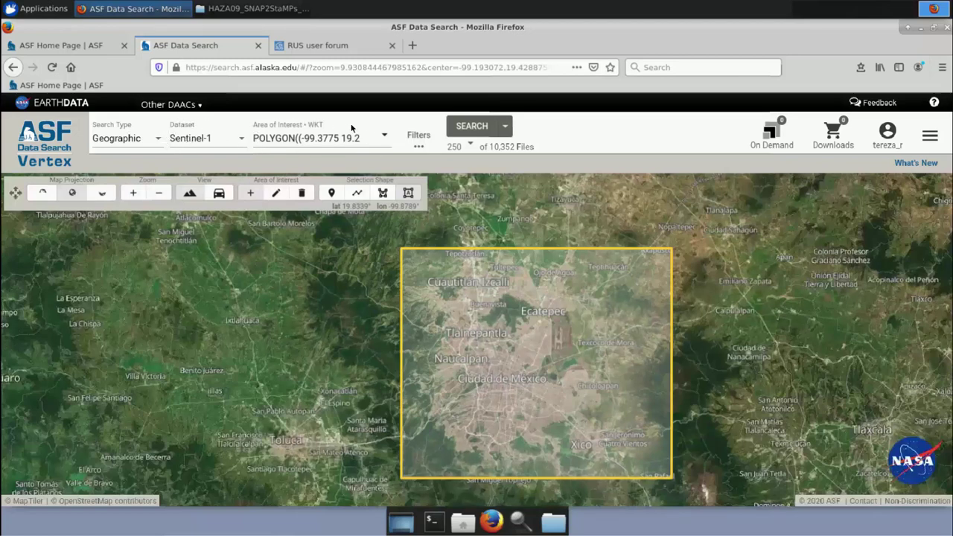
- Set the search date range from 11/1/2019 to 11/1/2020
{"action": "left_click", "coordinate": [420, 135]}
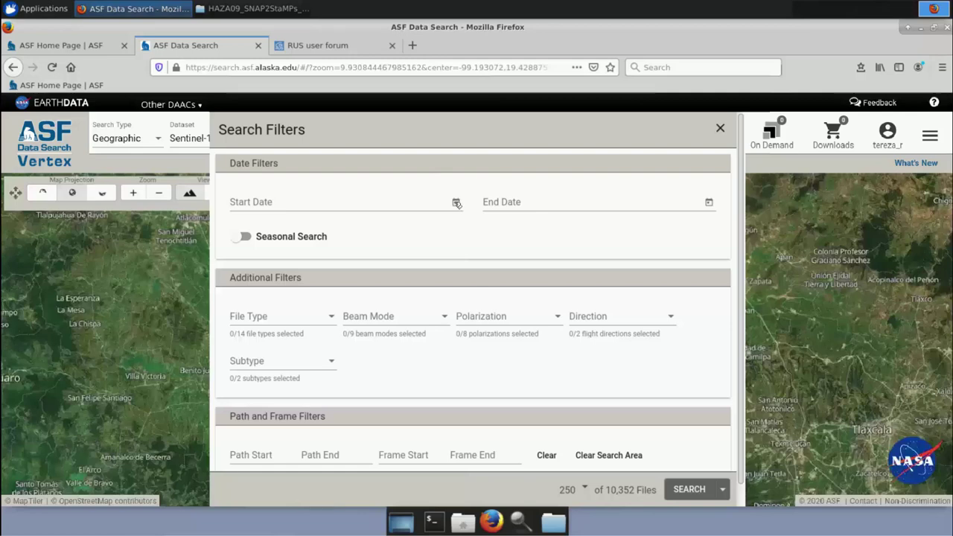
{"action": "left_click", "coordinate": [457, 202]}
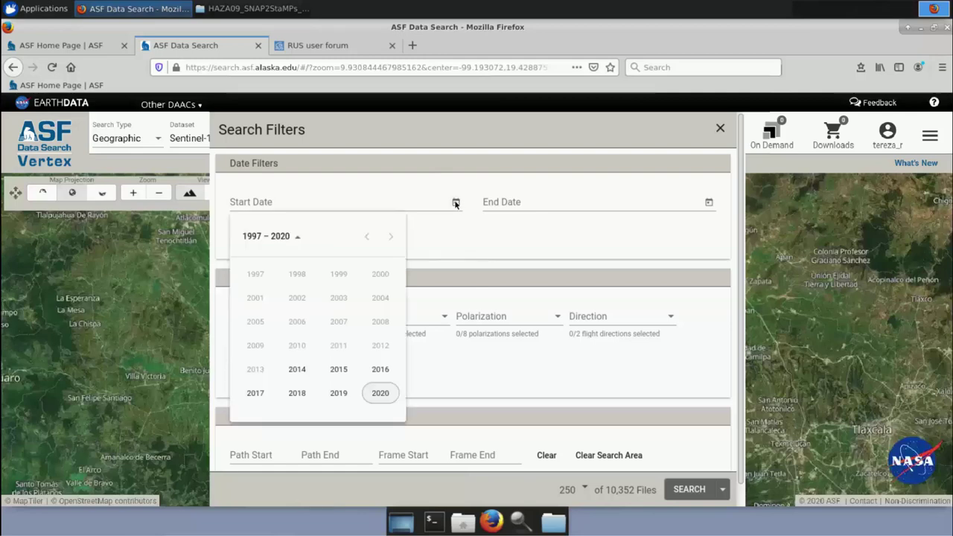
{"action": "left_click", "coordinate": [338, 393]}
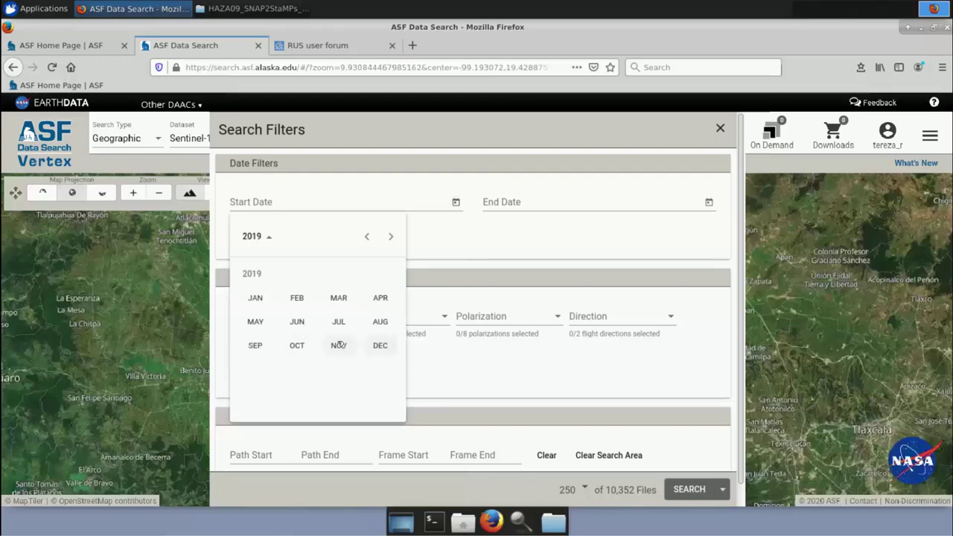
{"action": "left_click", "coordinate": [340, 345]}
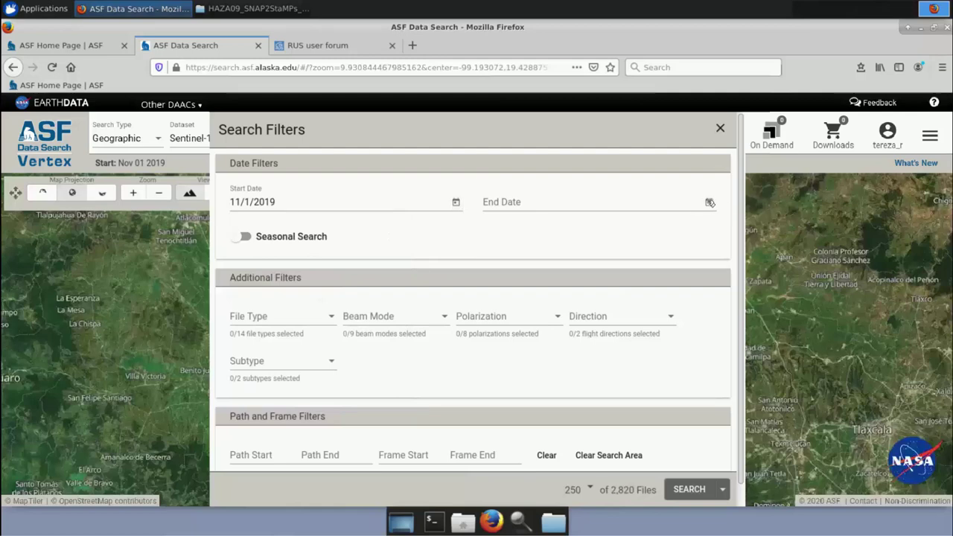
{"action": "left_click", "coordinate": [710, 203]}
{"action": "left_click", "coordinate": [636, 393]}
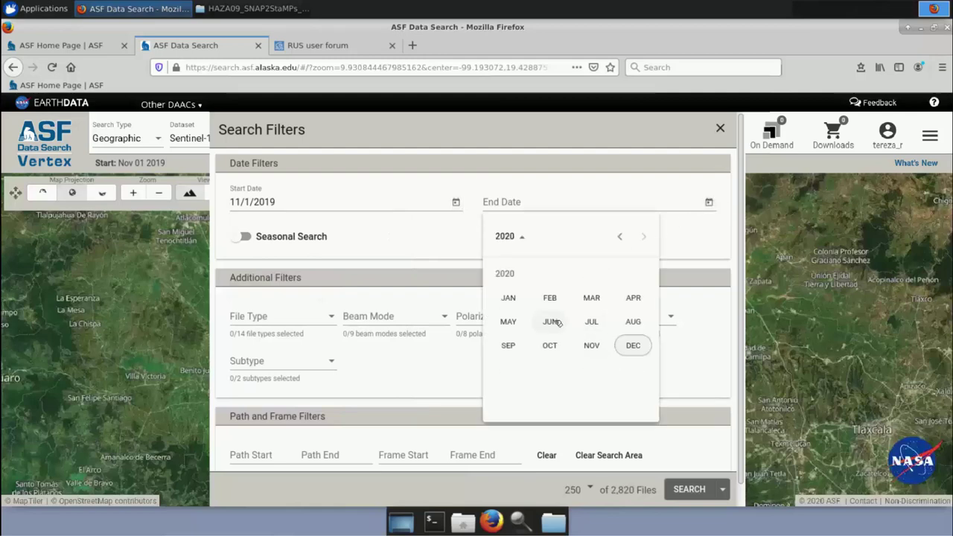
{"action": "left_click", "coordinate": [592, 345]}
{"action": "left_click", "coordinate": [500, 311]}
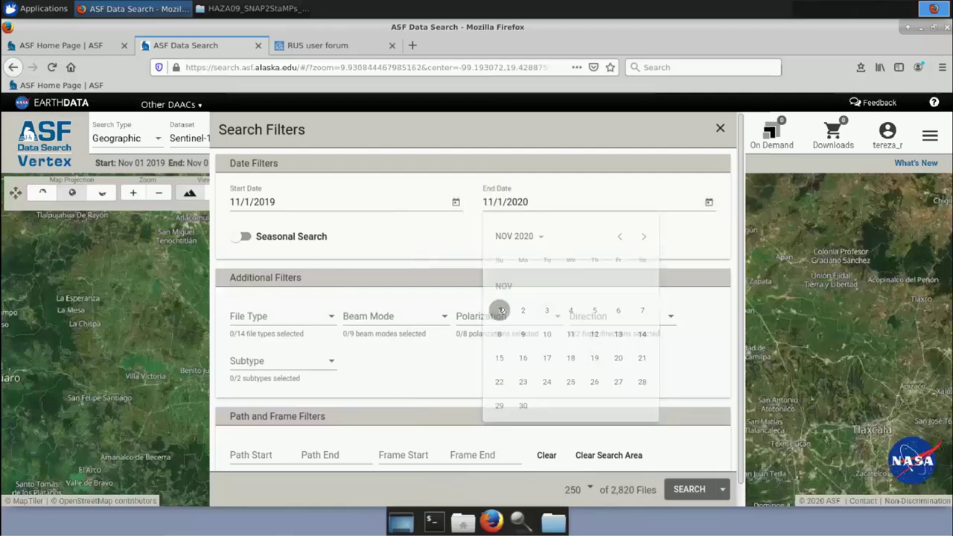
- Limit results to L1 Single Look Complex files on Descending passes
{"action": "left_click", "coordinate": [334, 318]}
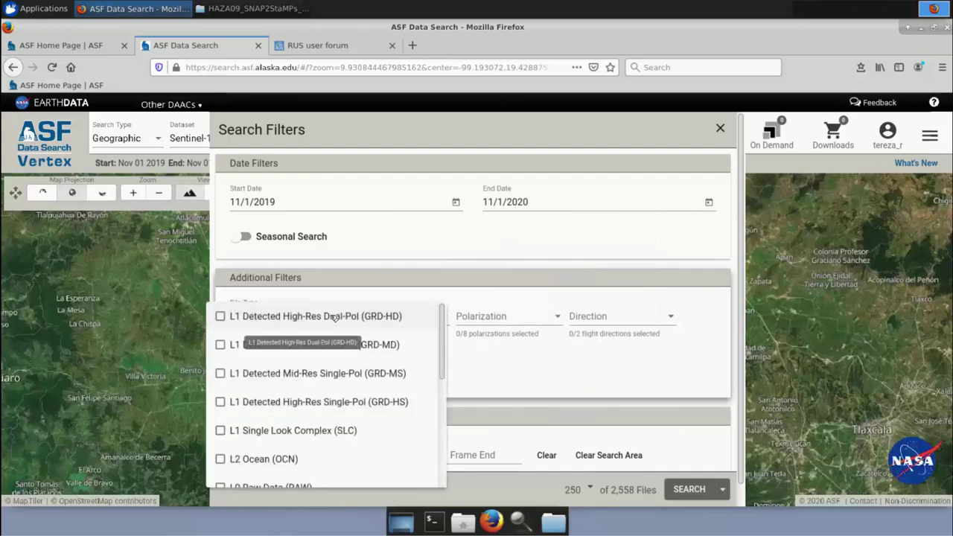
{"action": "left_click", "coordinate": [234, 436]}
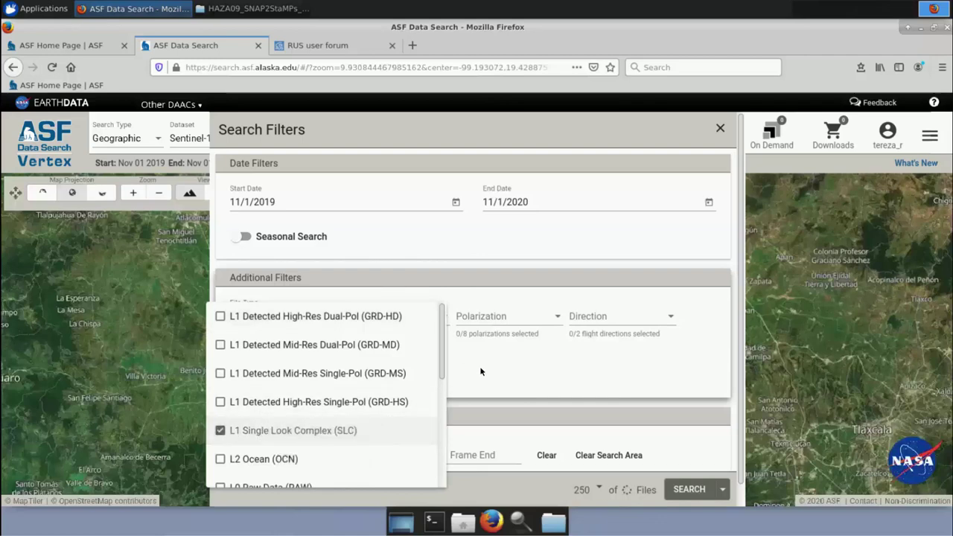
{"action": "left_click", "coordinate": [533, 374]}
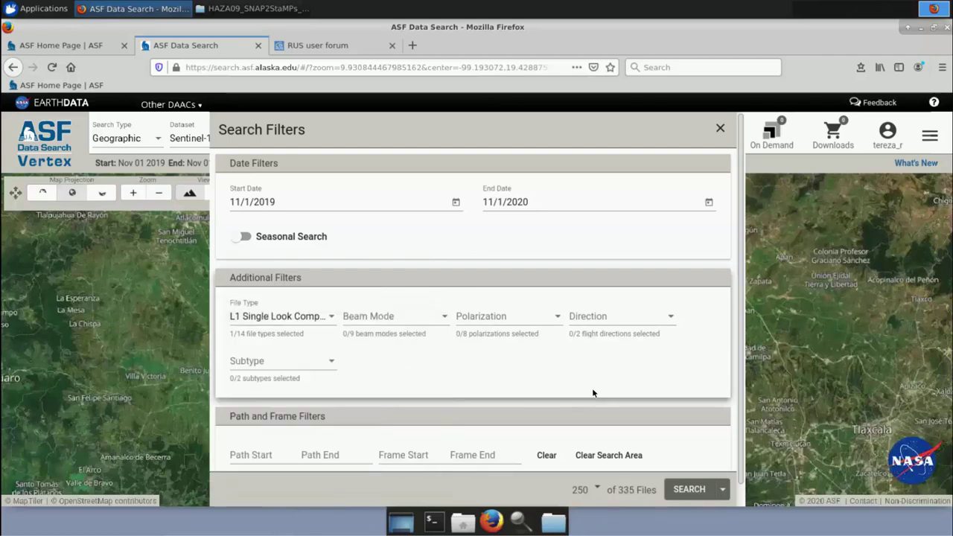
{"action": "left_click", "coordinate": [673, 317]}
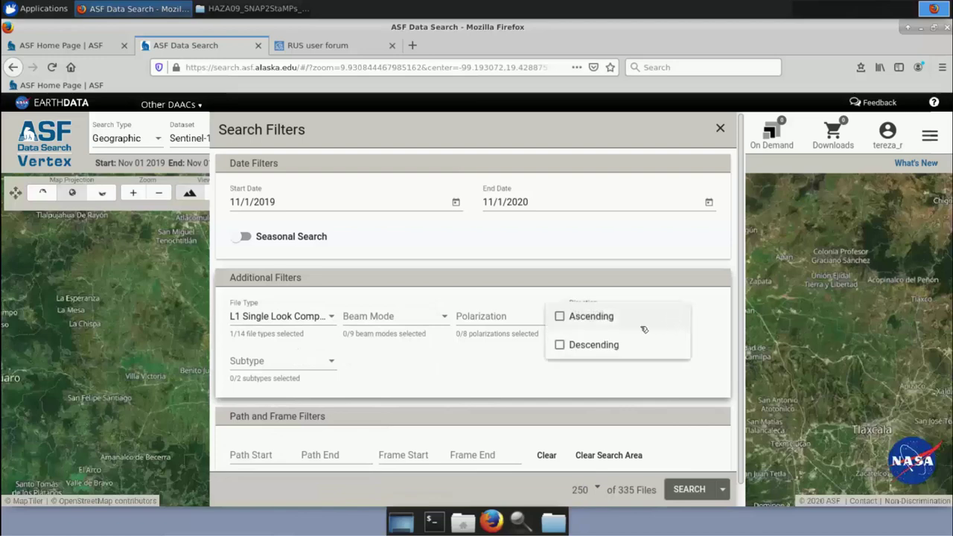
{"action": "left_click", "coordinate": [592, 350]}
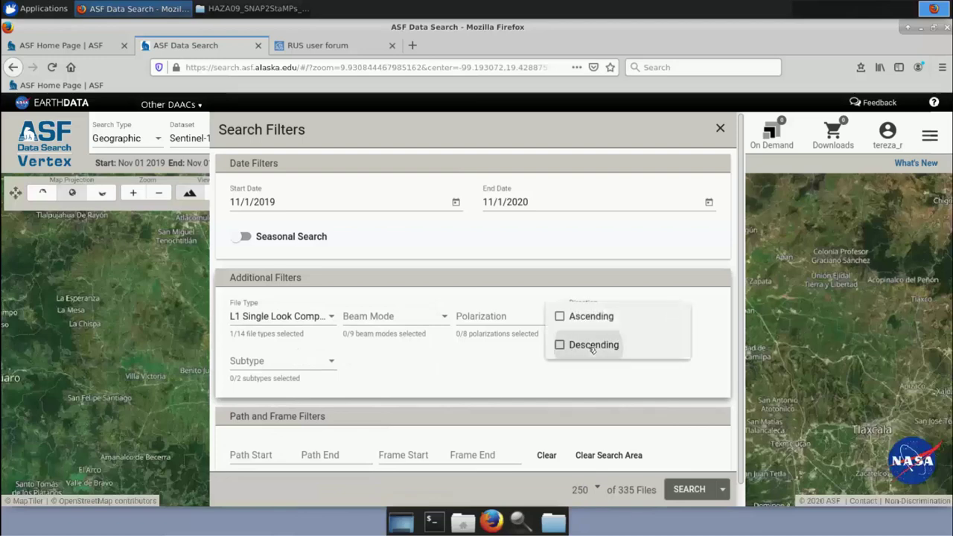
{"action": "left_click", "coordinate": [332, 364]}
- Restrict the subtype to SA only
{"action": "left_click", "coordinate": [331, 364]}
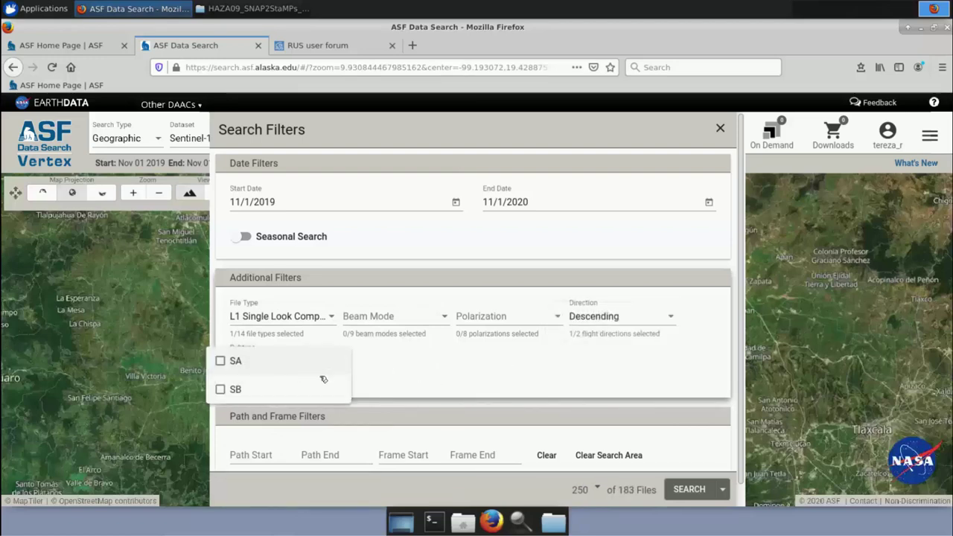
{"action": "left_click", "coordinate": [221, 361]}
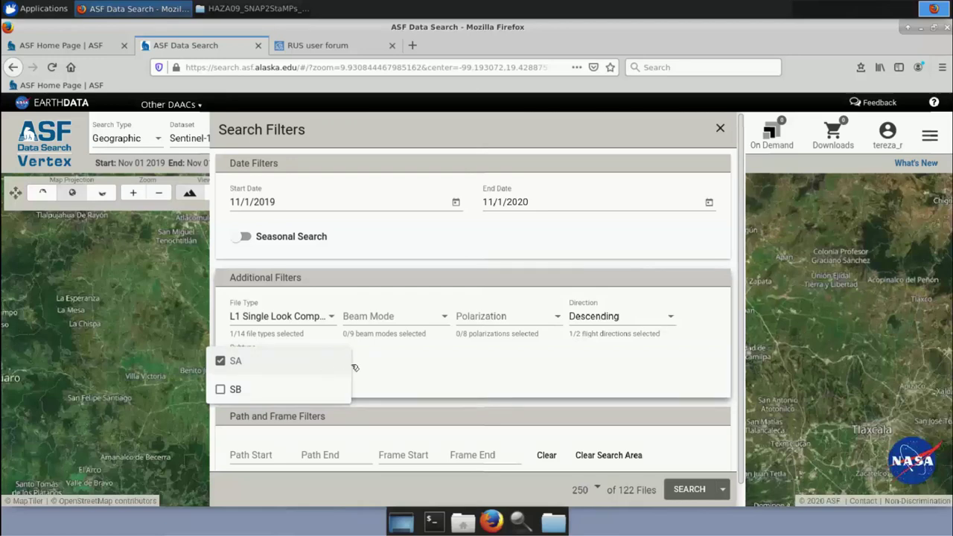
{"action": "left_click", "coordinate": [394, 363]}
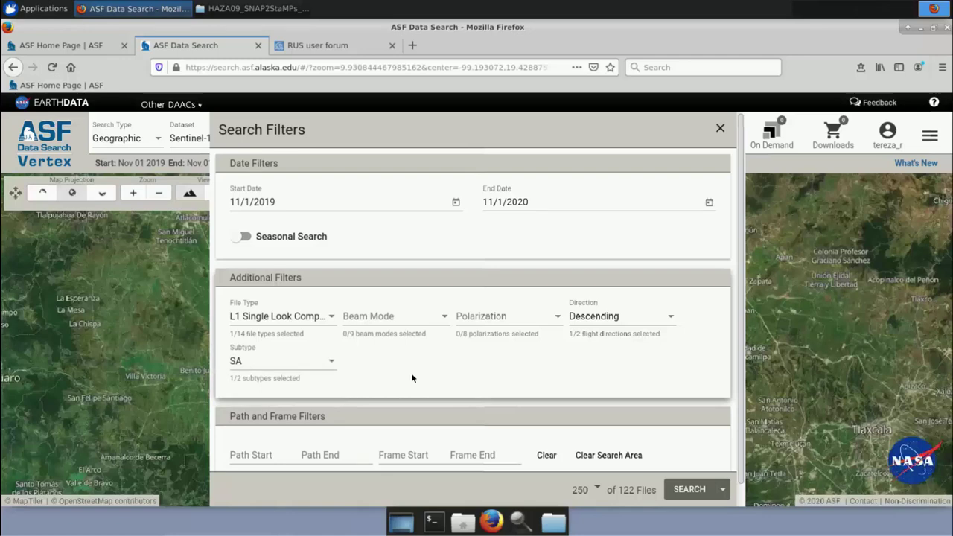
- Run the search for 122 scenes and view the 6 November 2019 scene's path 143 and frame 526
{"action": "left_click", "coordinate": [693, 489]}
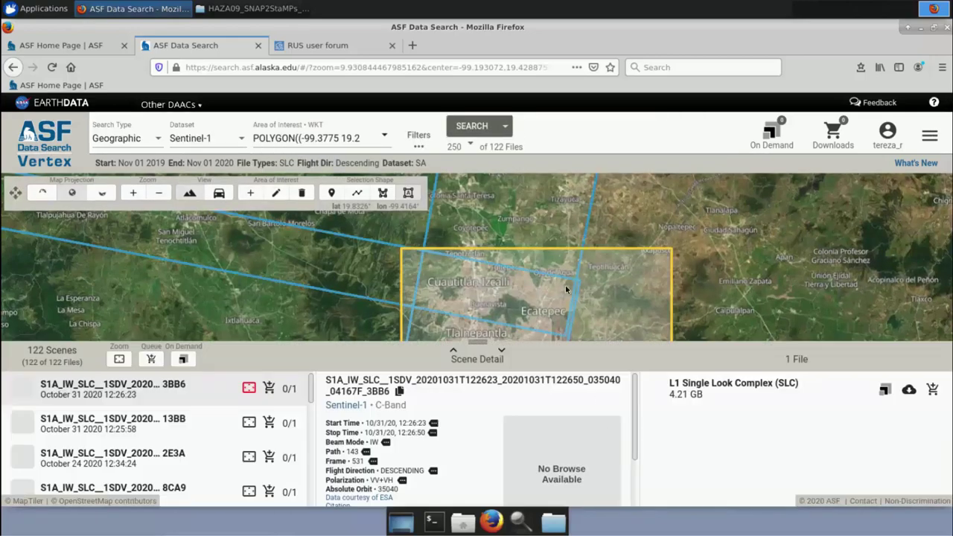
{"action": "scroll", "coordinate": [570, 289], "scroll_direction": "down", "scroll_amount": 2}
{"action": "scroll", "coordinate": [570, 289], "scroll_direction": "down", "scroll_amount": 2}
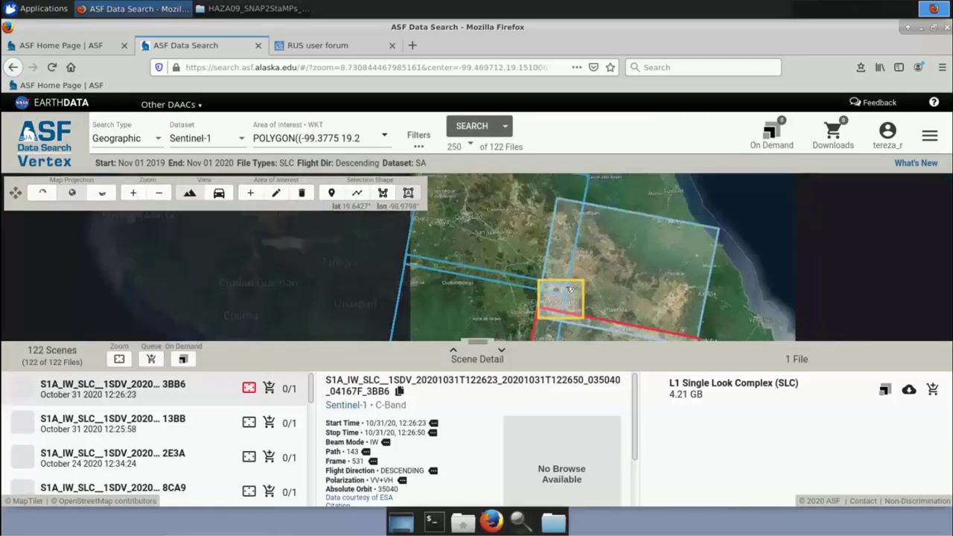
{"action": "scroll", "coordinate": [582, 290], "scroll_direction": "down", "scroll_amount": 2}
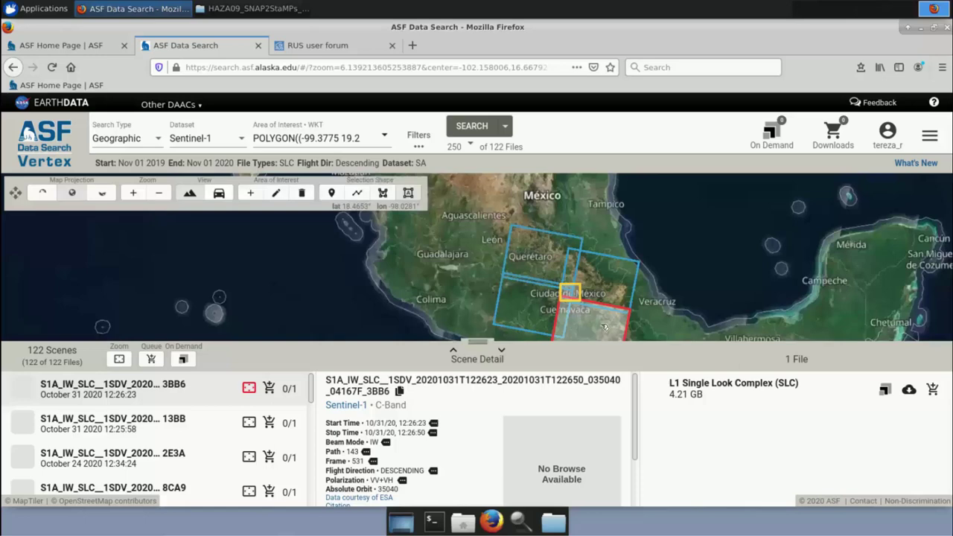
{"action": "scroll", "coordinate": [568, 311], "scroll_direction": "up", "scroll_amount": 4}
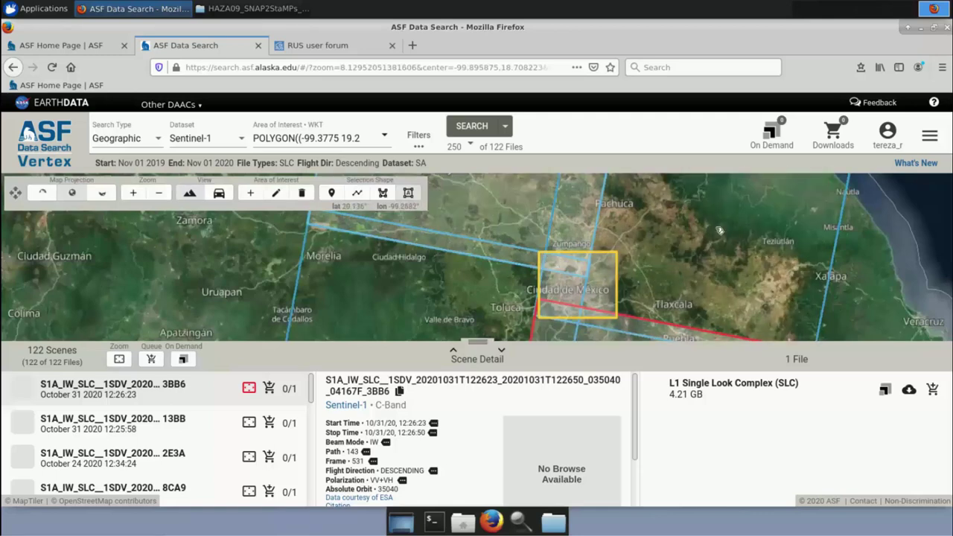
{"action": "scroll", "coordinate": [168, 447], "scroll_direction": "down", "scroll_amount": 20}
{"action": "left_click", "coordinate": [167, 488]}
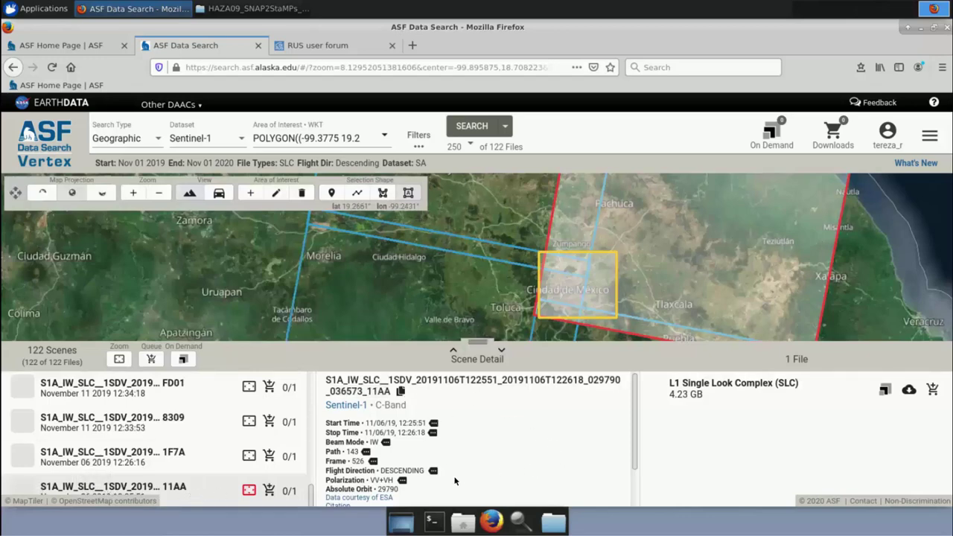
{"action": "scroll", "coordinate": [455, 481], "scroll_direction": "down", "scroll_amount": 1}
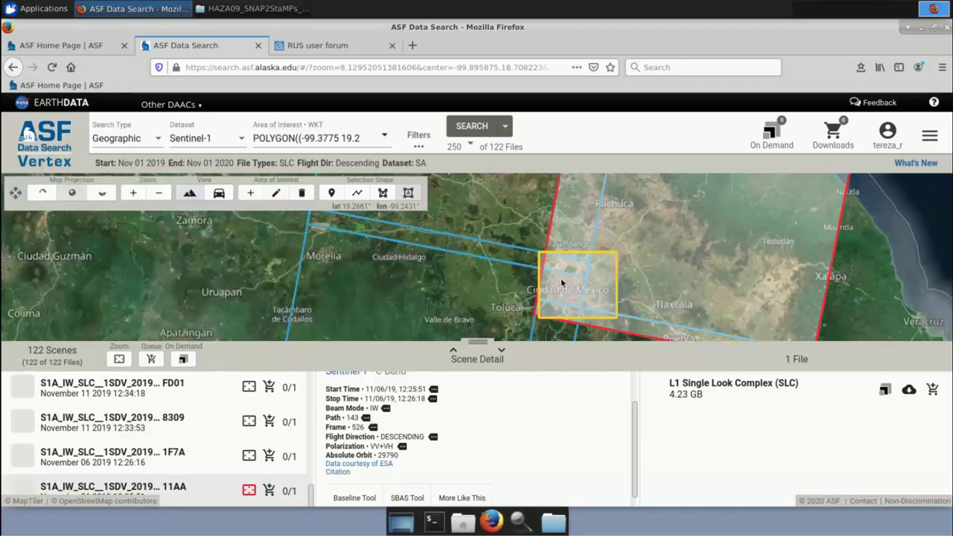
- Use path 143 as both start and end path, leaving 62 scenes
{"action": "left_click", "coordinate": [366, 417]}
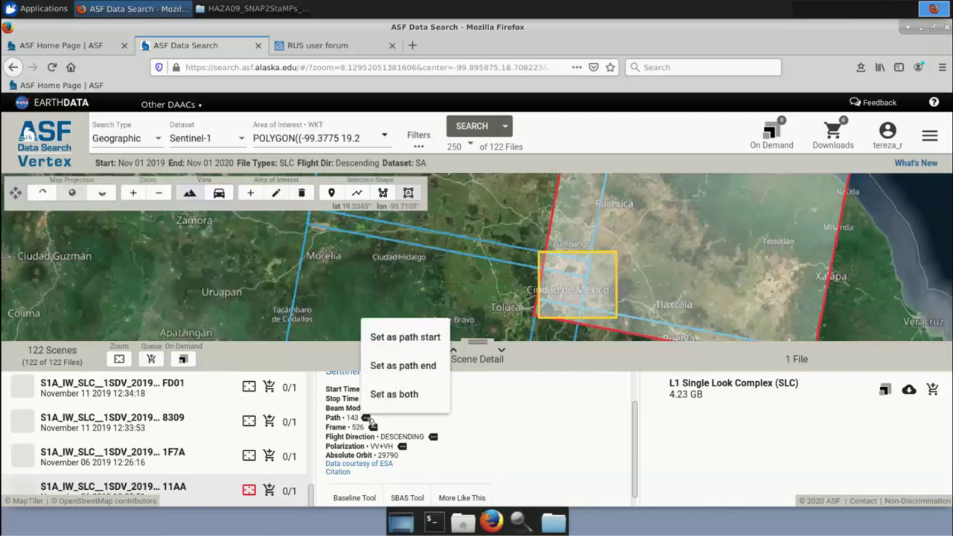
{"action": "left_click", "coordinate": [409, 396]}
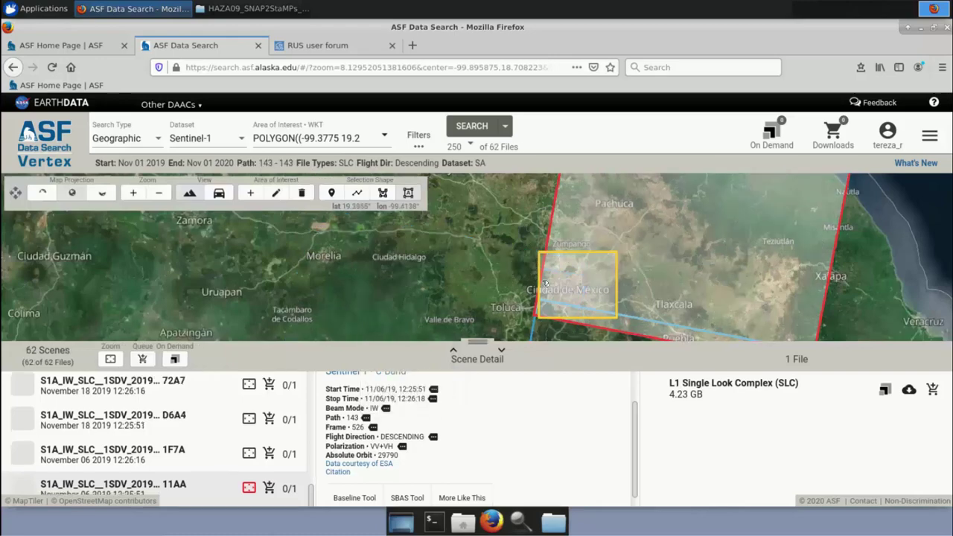
{"action": "scroll", "coordinate": [546, 284], "scroll_direction": "down", "scroll_amount": 2}
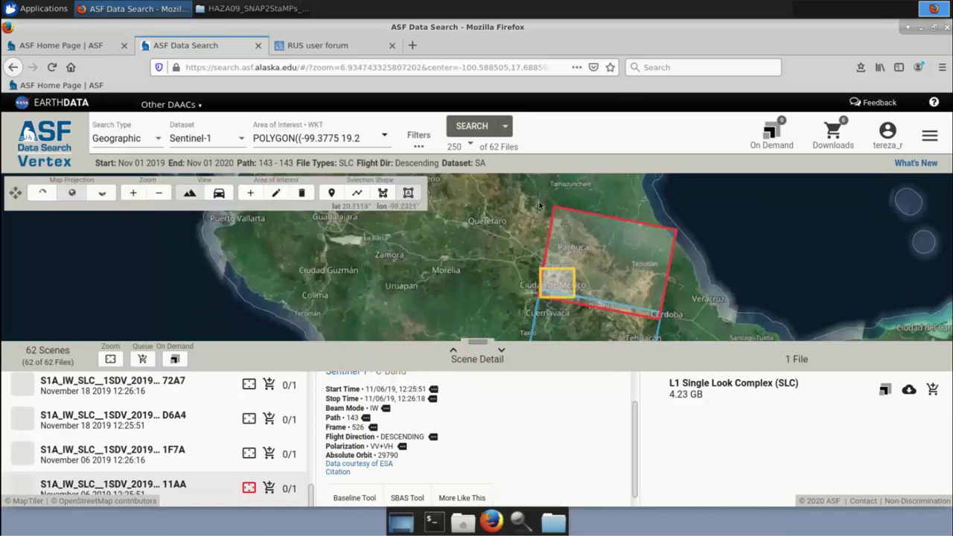
- Set frame 526 as both start and end frame from the Mexico City footprint
{"action": "left_click", "coordinate": [581, 319]}
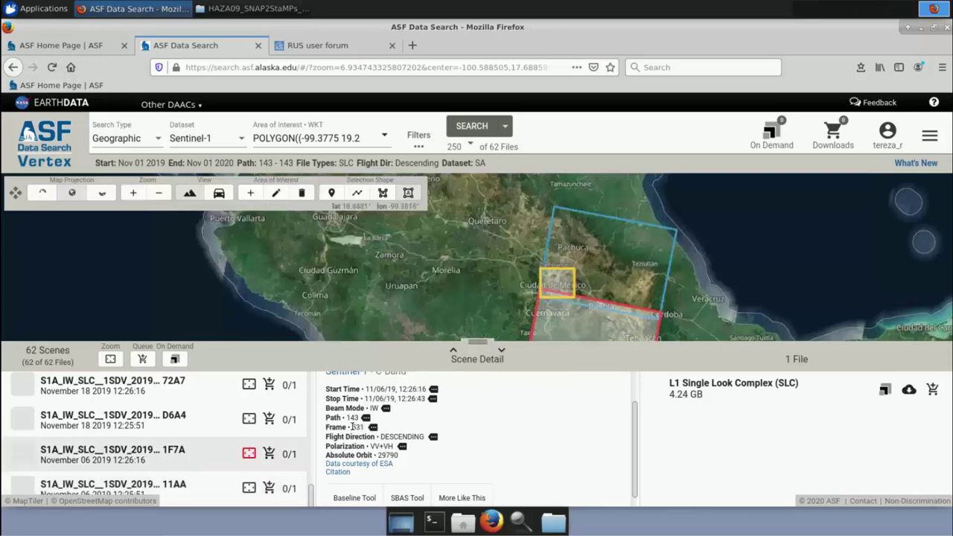
{"action": "left_click", "coordinate": [629, 266]}
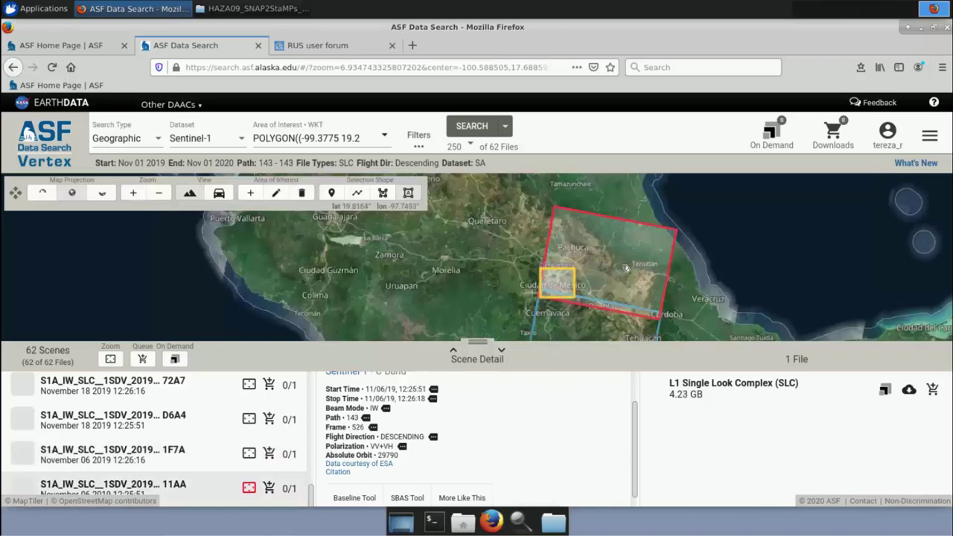
{"action": "left_click", "coordinate": [375, 428]}
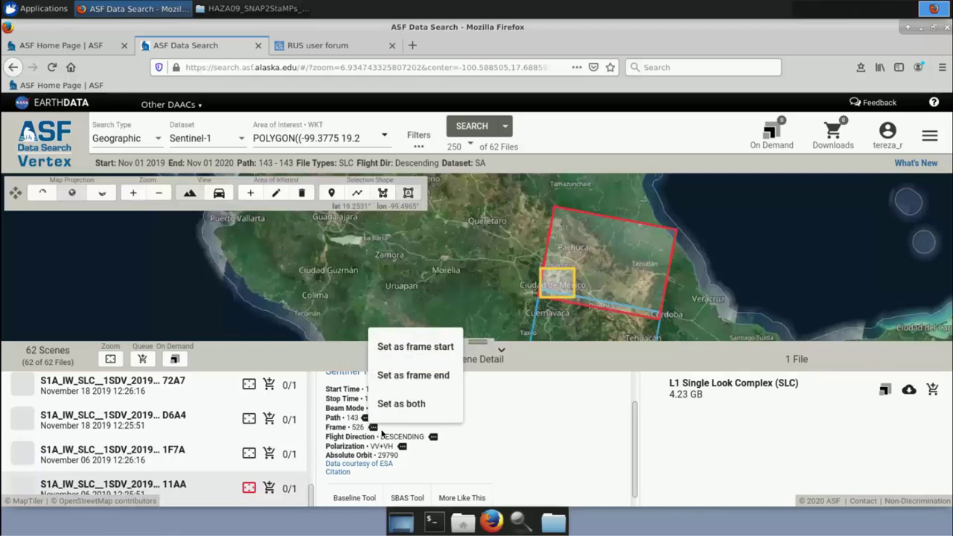
{"action": "left_click", "coordinate": [400, 408]}
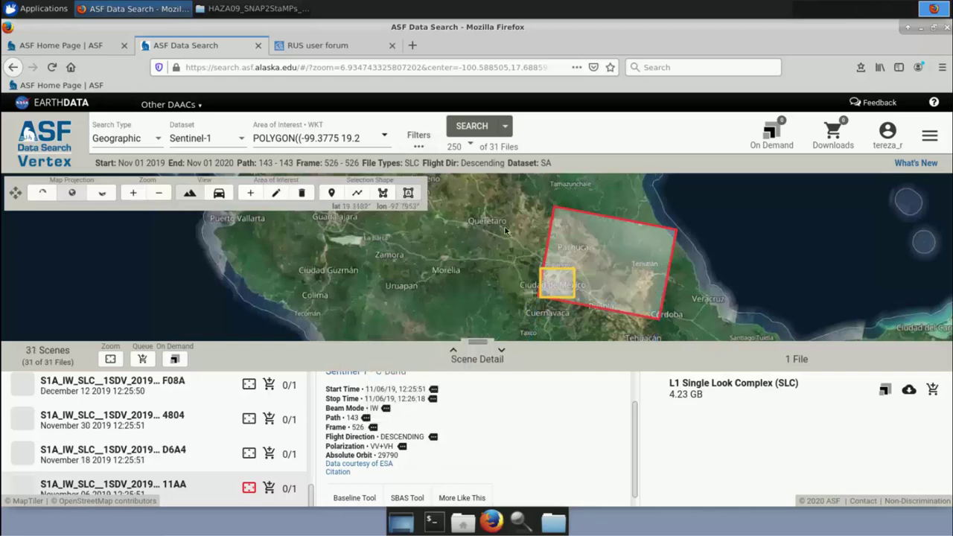
- Review the filters and rerun the search, returning 31 scenes
{"action": "left_click", "coordinate": [421, 142]}
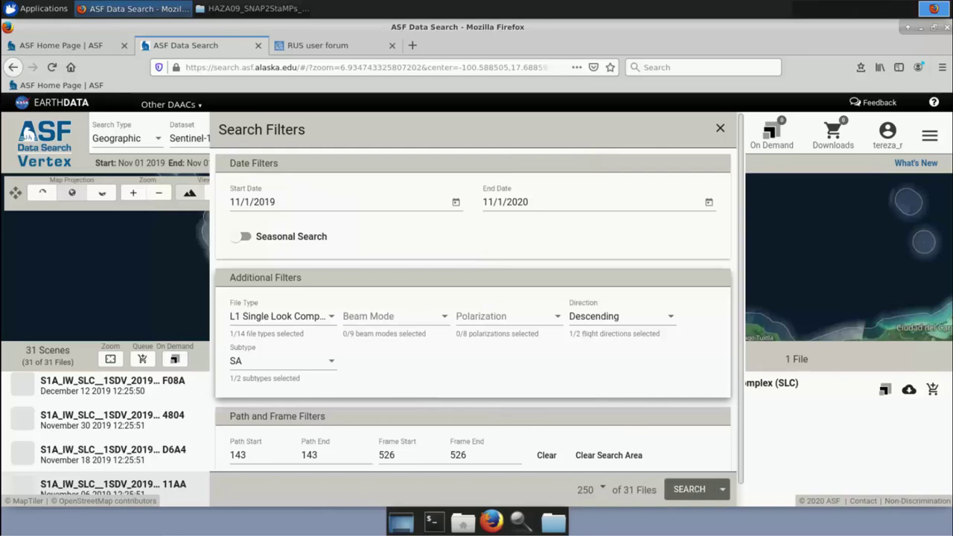
{"action": "left_click", "coordinate": [700, 497]}
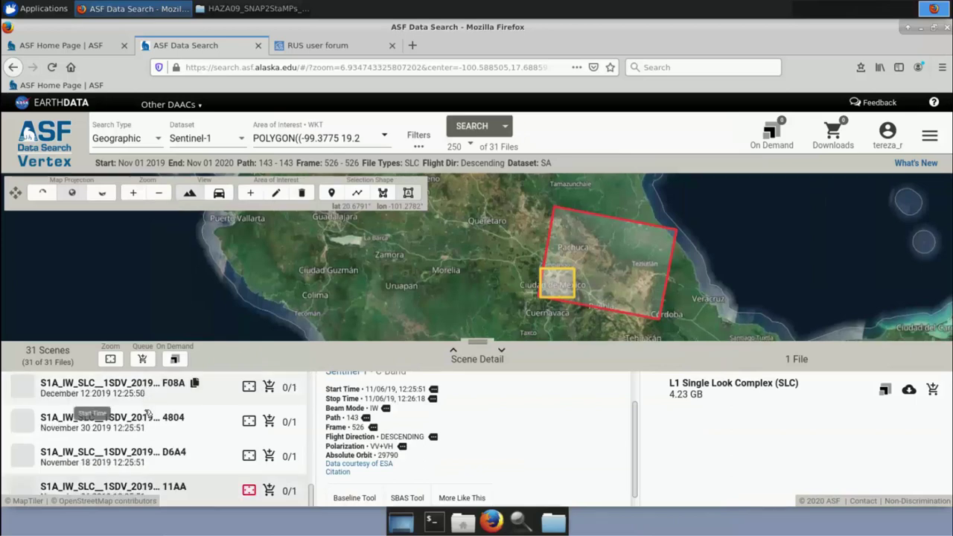
{"action": "scroll", "coordinate": [152, 447], "scroll_direction": "down", "scroll_amount": 1}
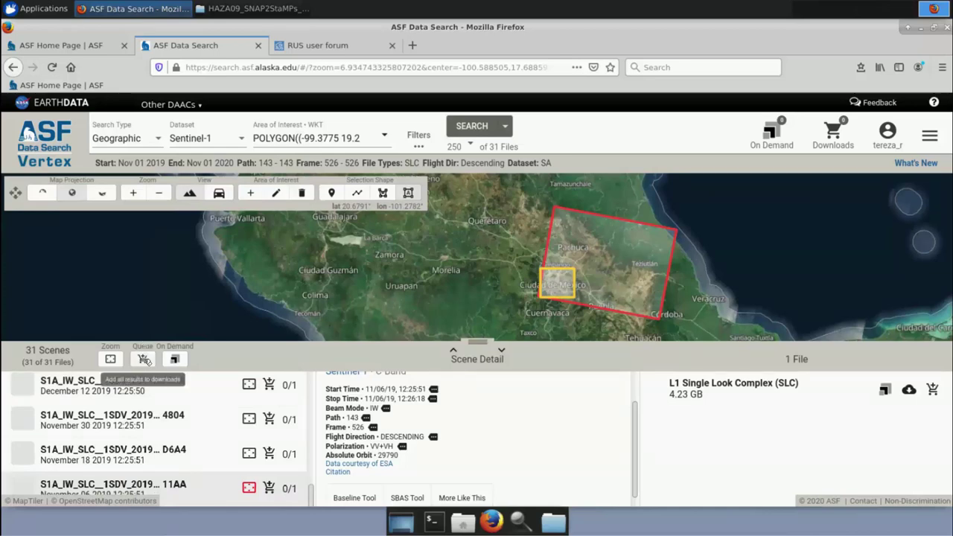
- Add all 31 scenes (129.38 GB) to downloads and show the Data Download options
{"action": "left_click", "coordinate": [145, 360]}
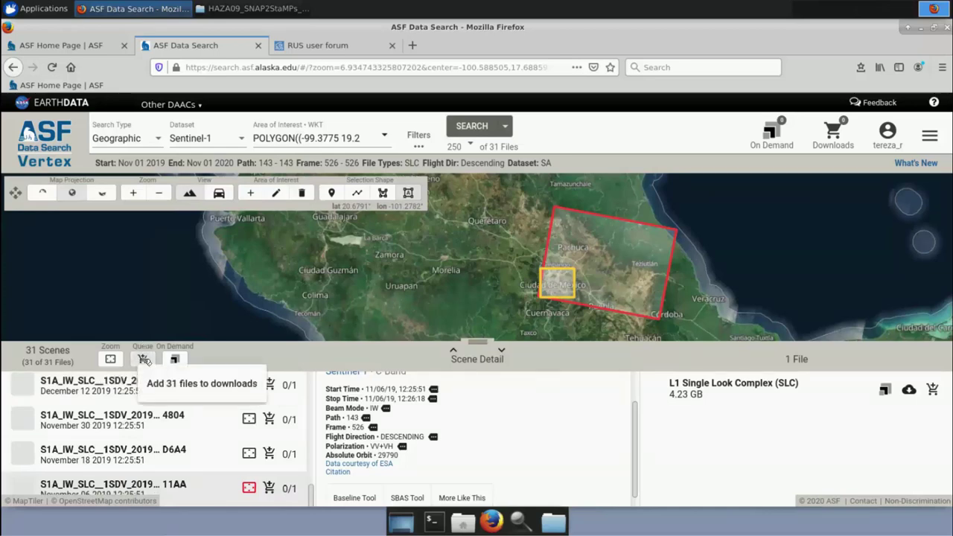
{"action": "left_click", "coordinate": [184, 388]}
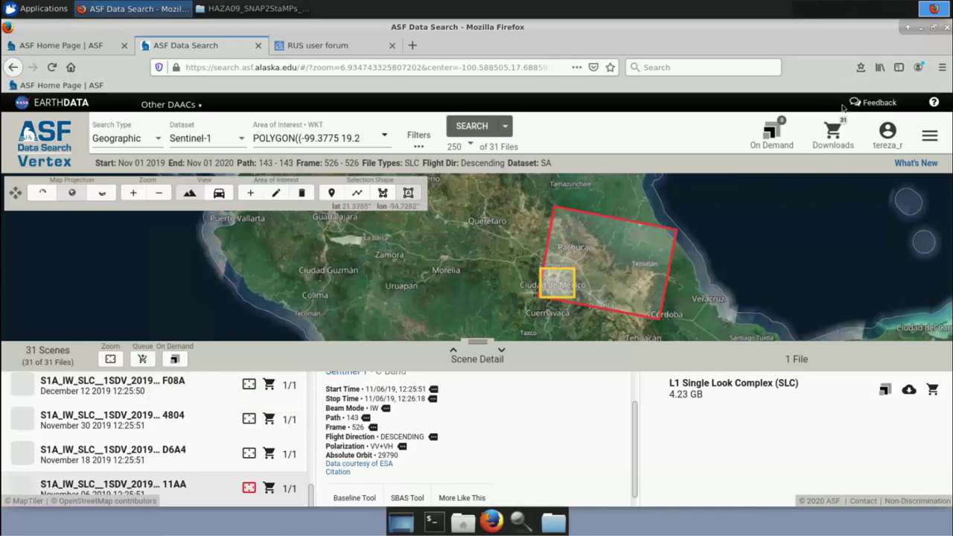
{"action": "left_click", "coordinate": [838, 140]}
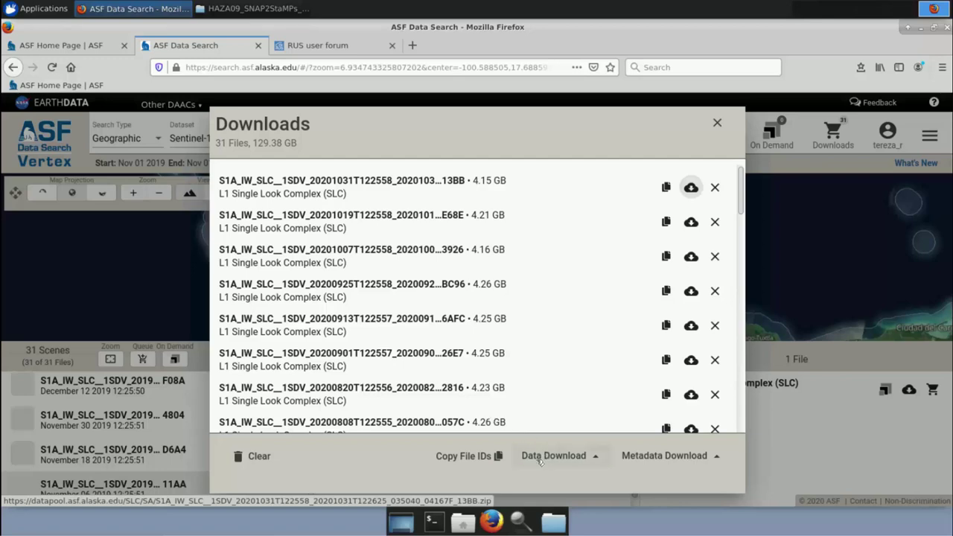
{"action": "left_click", "coordinate": [568, 457]}
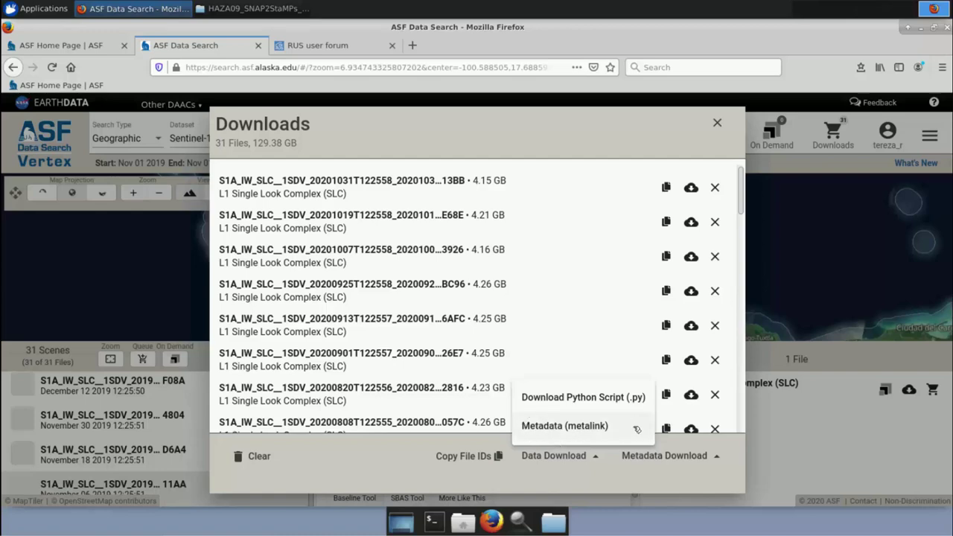
- Save the queue as a metalink file and show it in /home/rus/ in the file manager
{"action": "left_click", "coordinate": [563, 428]}
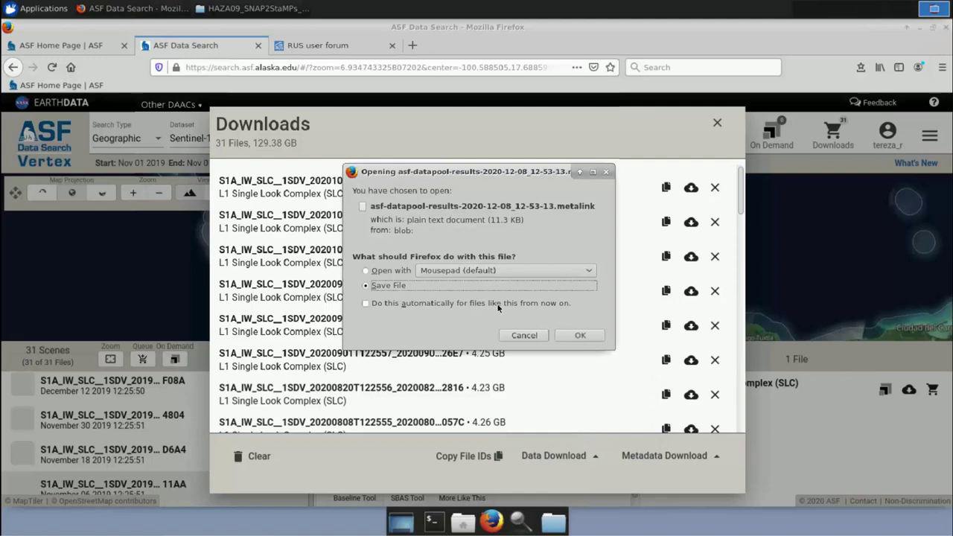
{"action": "left_click", "coordinate": [581, 335]}
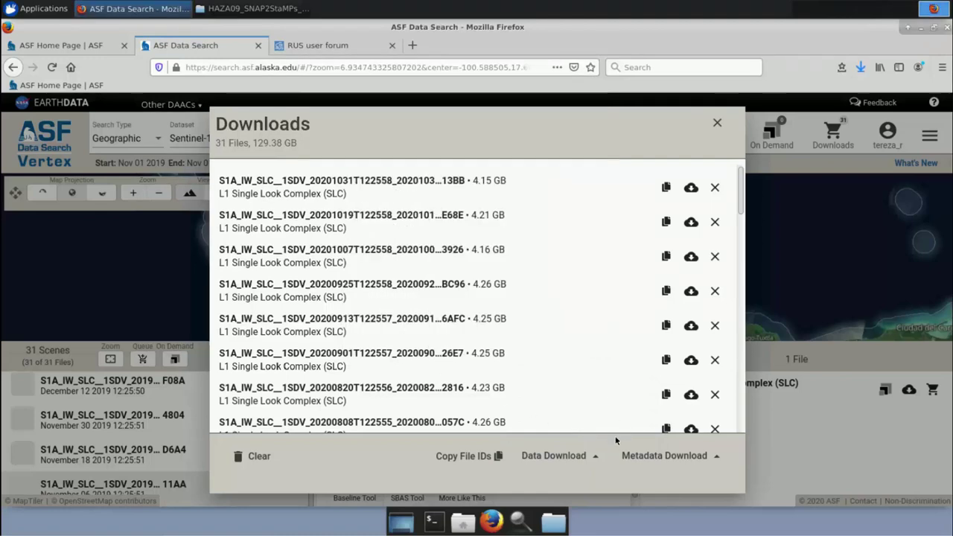
{"action": "left_click", "coordinate": [862, 67]}
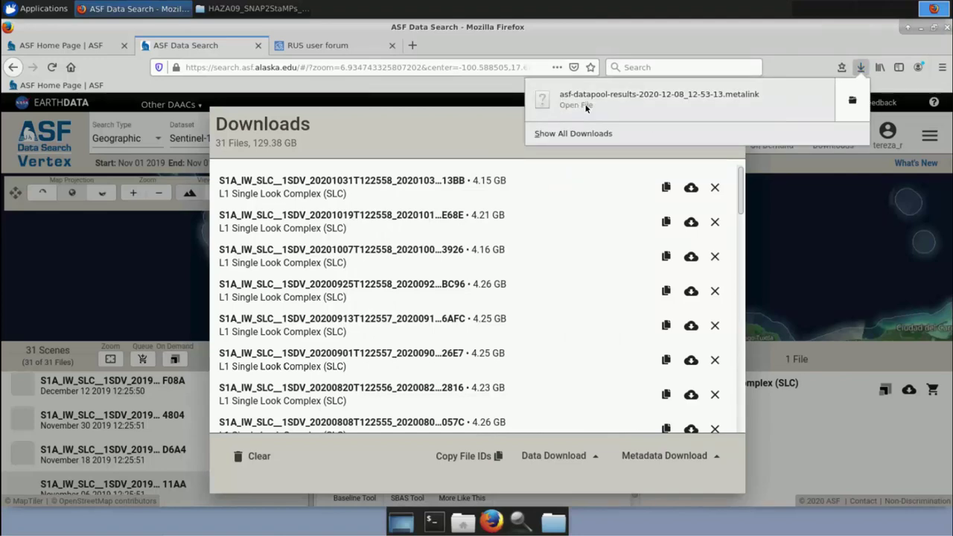
{"action": "left_click", "coordinate": [853, 102]}
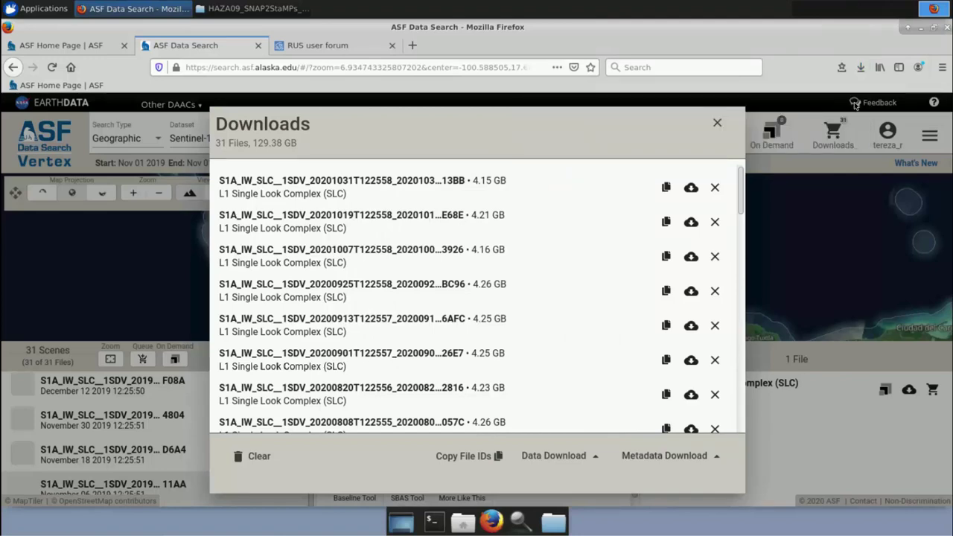
{"action": "left_click_drag", "start_coordinate": [309, 216], "coordinate": [610, 102]}
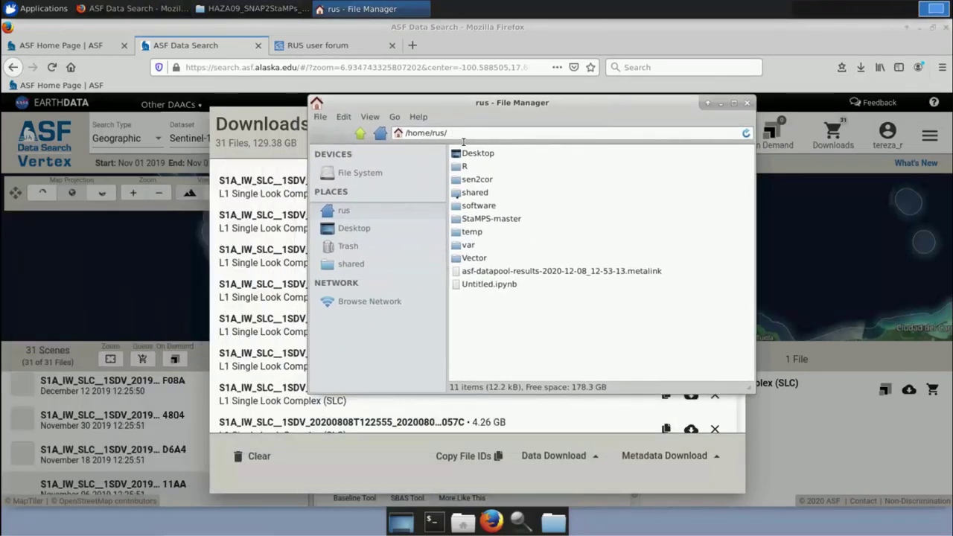
- Rename the metalink file to MC_desc.metalink
{"action": "right_click", "coordinate": [598, 273]}
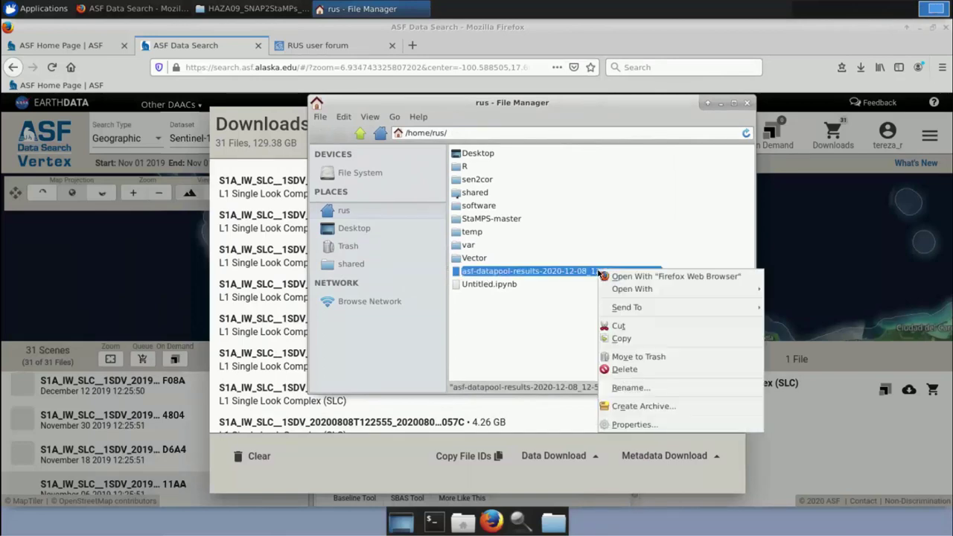
{"action": "left_click", "coordinate": [636, 388]}
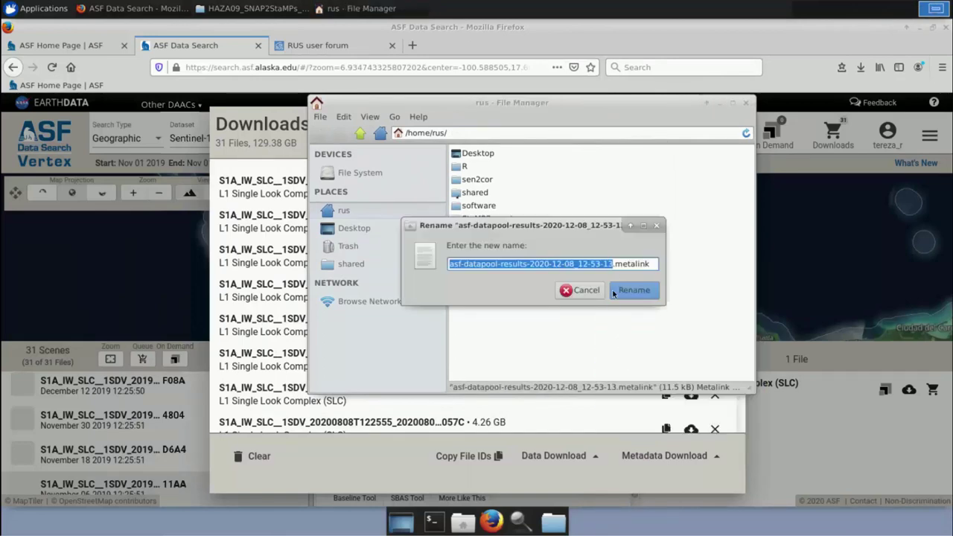
{"action": "key", "text": "BackSpace"}
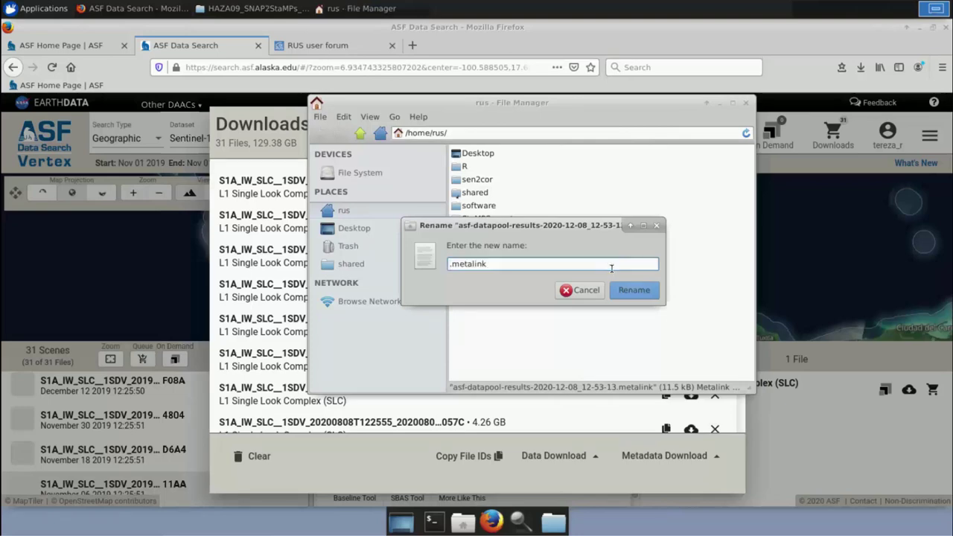
{"action": "type", "text": "MC_"}
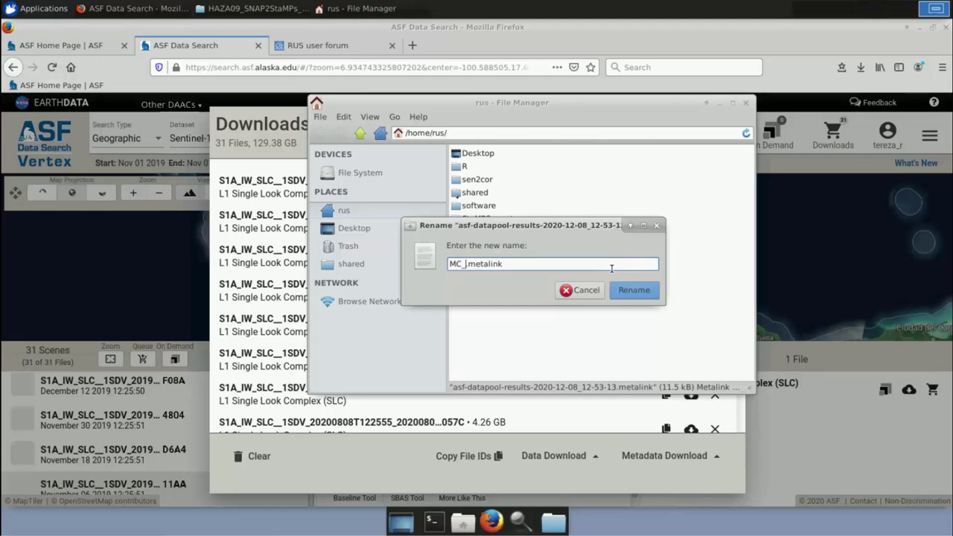
{"action": "type", "text": "desc"}
{"action": "left_click", "coordinate": [637, 292]}
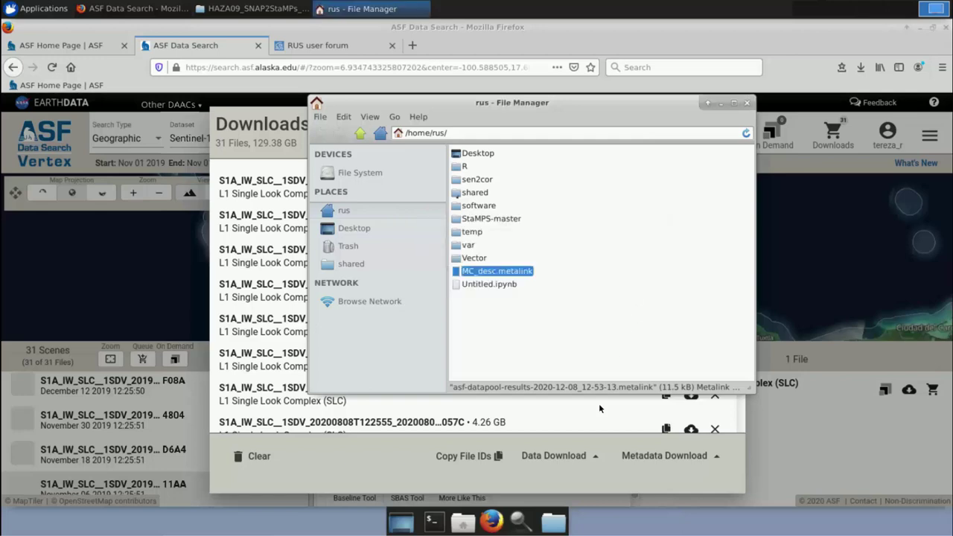
- Copy MC_desc.metalink and go to /shared/Training/
{"action": "right_click", "coordinate": [524, 273]}
{"action": "left_click", "coordinate": [555, 339]}
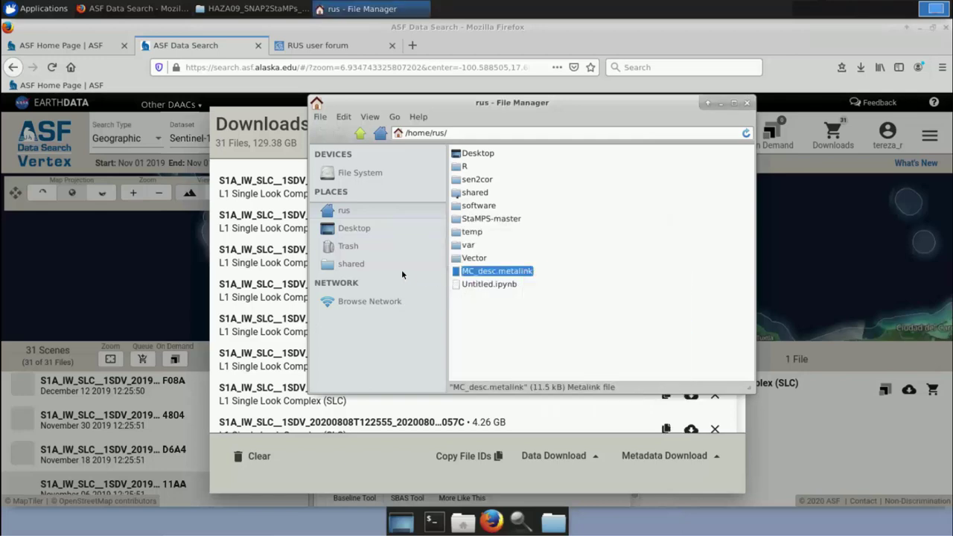
{"action": "left_click", "coordinate": [361, 266]}
{"action": "double_click", "coordinate": [481, 194]}
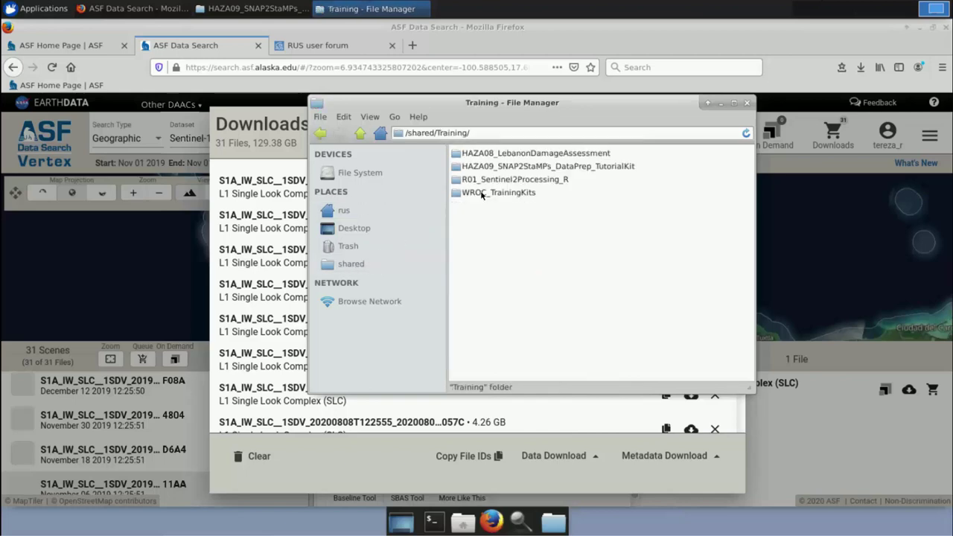
- Paste MC_desc.metalink into HAZA09_SNAP2StaMPs_DataPrep_TutorialKit/Original and open a terminal there
{"action": "double_click", "coordinate": [486, 167]}
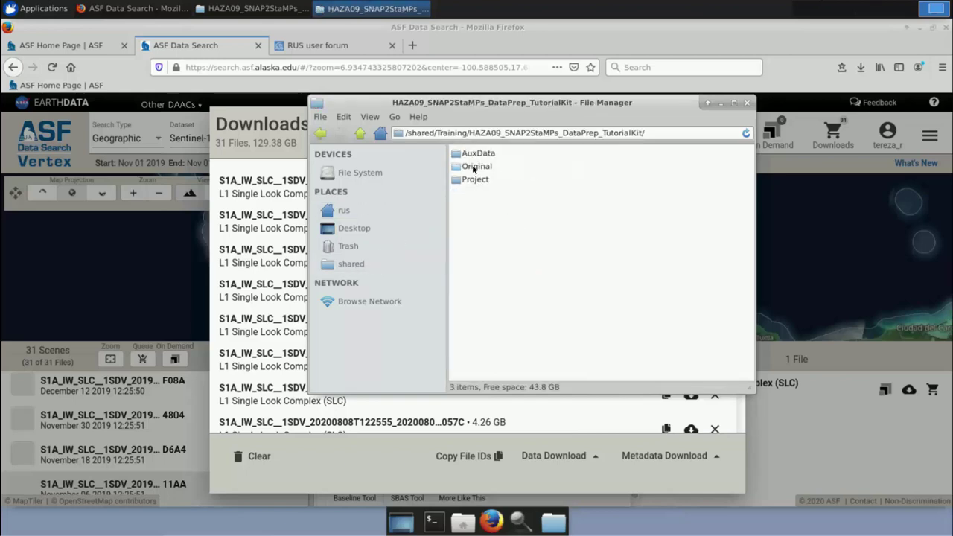
{"action": "double_click", "coordinate": [475, 167]}
{"action": "right_click", "coordinate": [512, 188]}
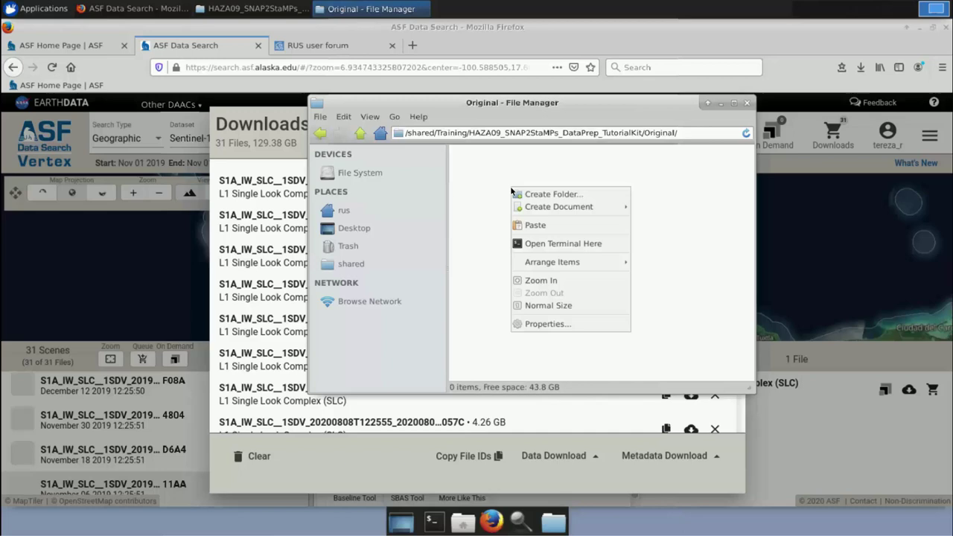
{"action": "left_click", "coordinate": [537, 224]}
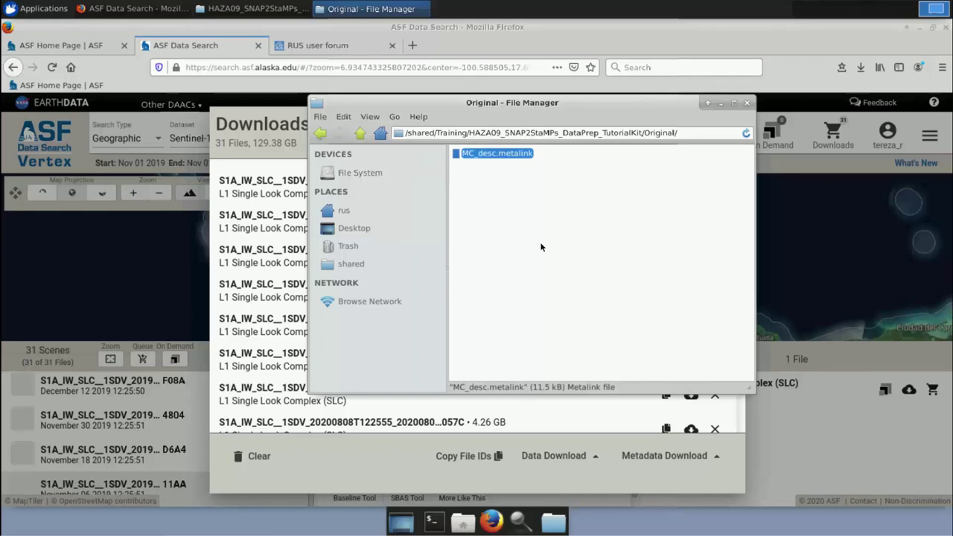
{"action": "right_click", "coordinate": [509, 206]}
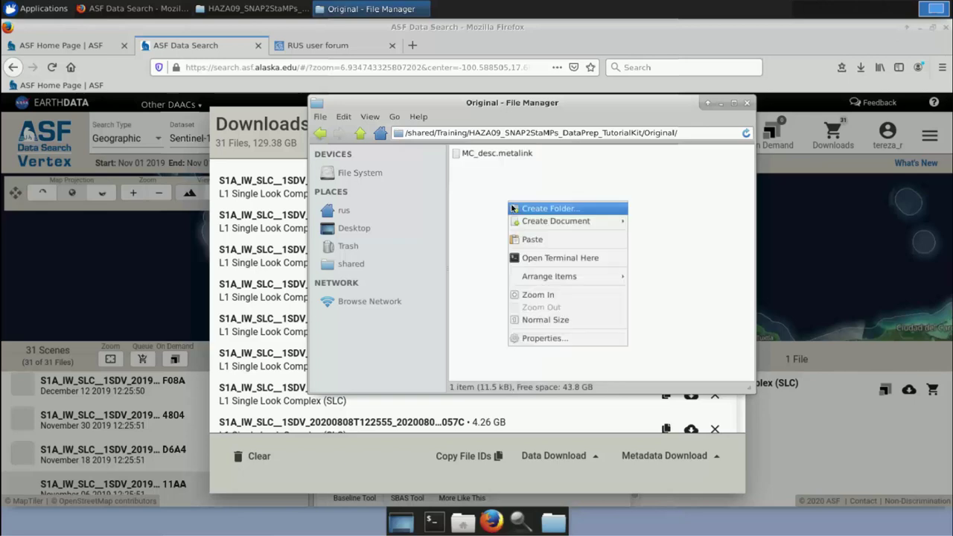
{"action": "left_click", "coordinate": [542, 259]}
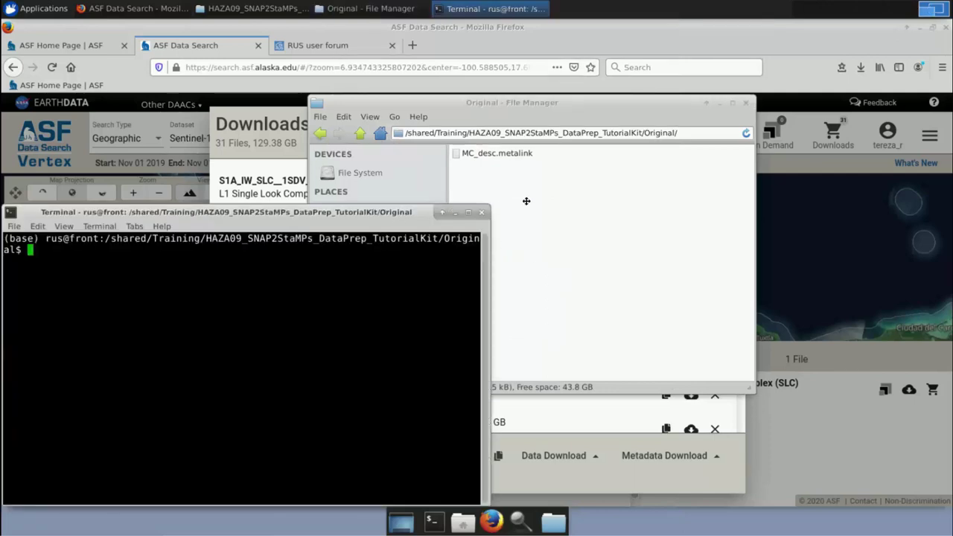
- Check that aria2c is available by running it bare in the terminal
{"action": "left_click_drag", "start_coordinate": [389, 214], "coordinate": [648, 202]}
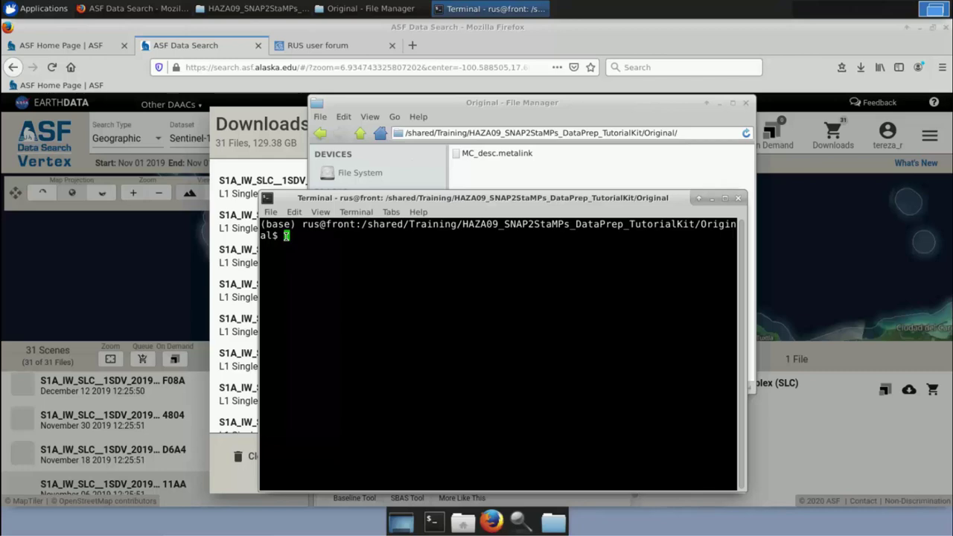
{"action": "type", "text": "aria2c"}
{"action": "key", "text": "Return"}
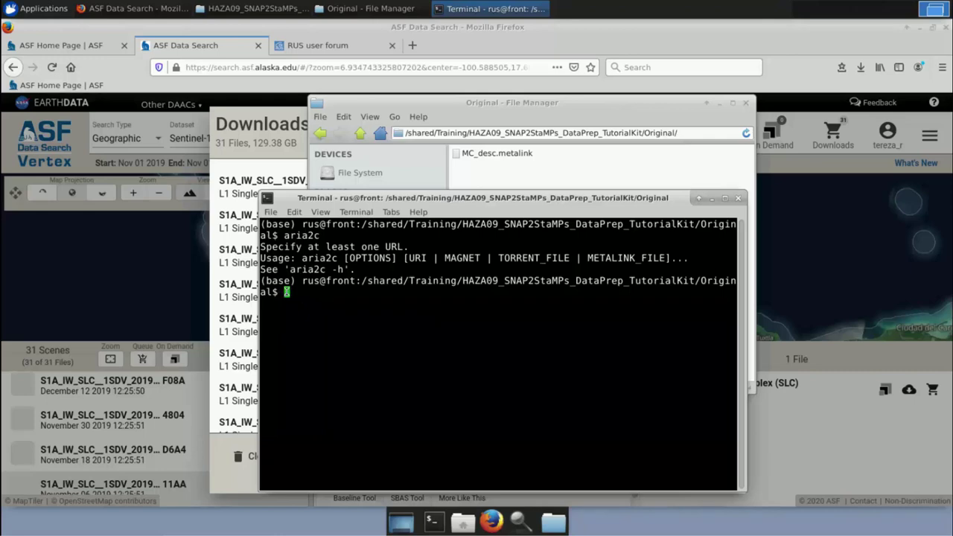
- Run the pasted aria2c command with Earthdata credentials and -M MC_desc.metalink to download the scenes
{"action": "right_click", "coordinate": [285, 292]}
{"action": "left_click", "coordinate": [321, 345]}
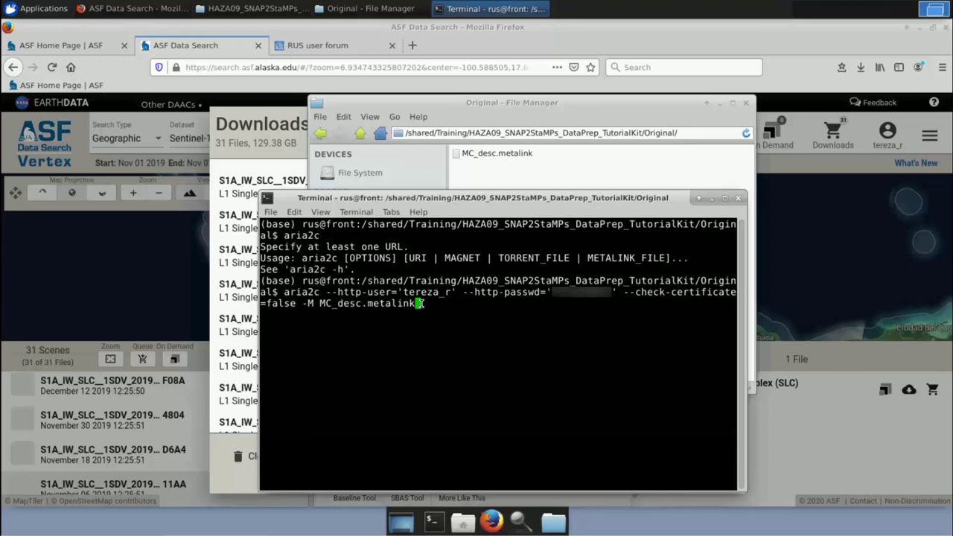
{"action": "key", "text": "Return"}
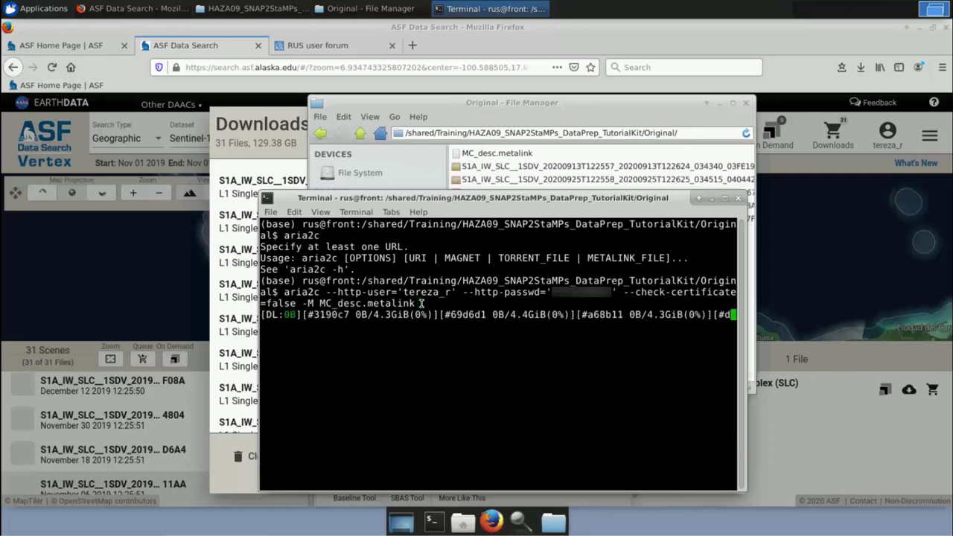
{"action": "left_click", "coordinate": [595, 106]}
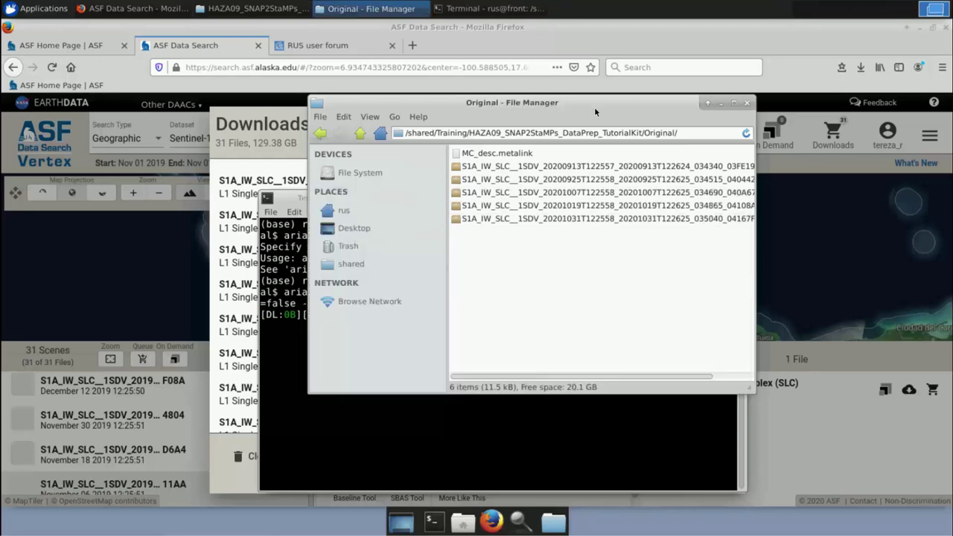
- Interrupt aria2c with Ctrl+C, close the terminal, and minimise the Original folder window
{"action": "left_click", "coordinate": [294, 199]}
{"action": "left_click_drag", "start_coordinate": [460, 198], "coordinate": [461, 138]}
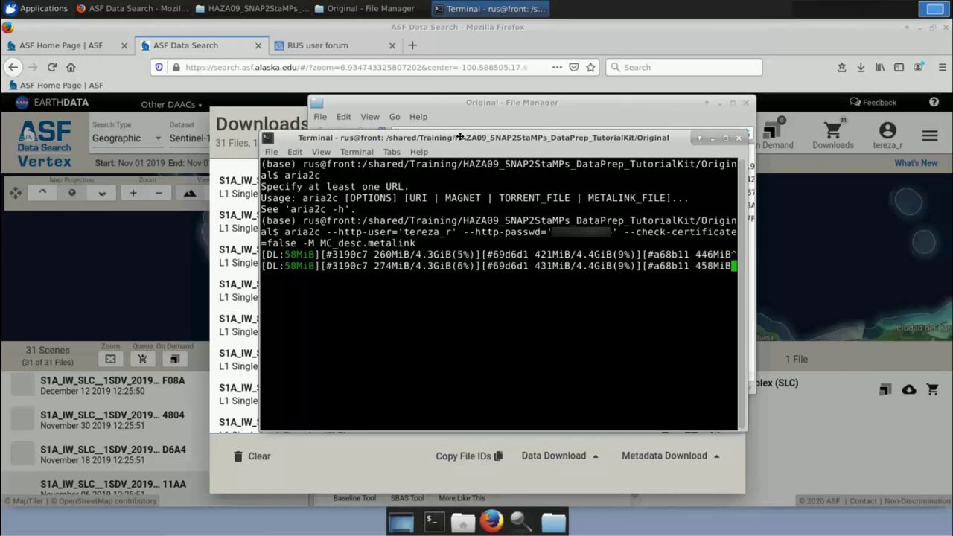
{"action": "key", "text": "ctrl+c"}
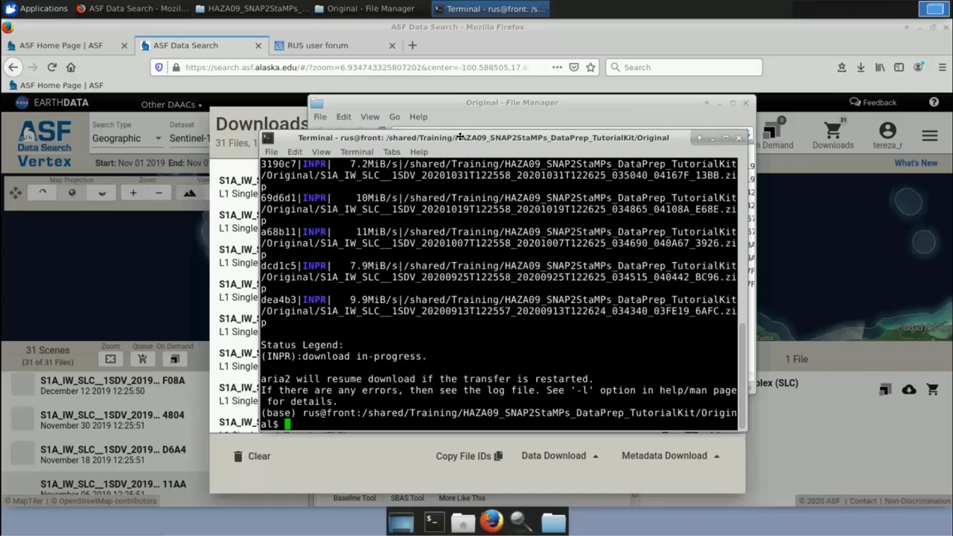
{"action": "left_click", "coordinate": [740, 139]}
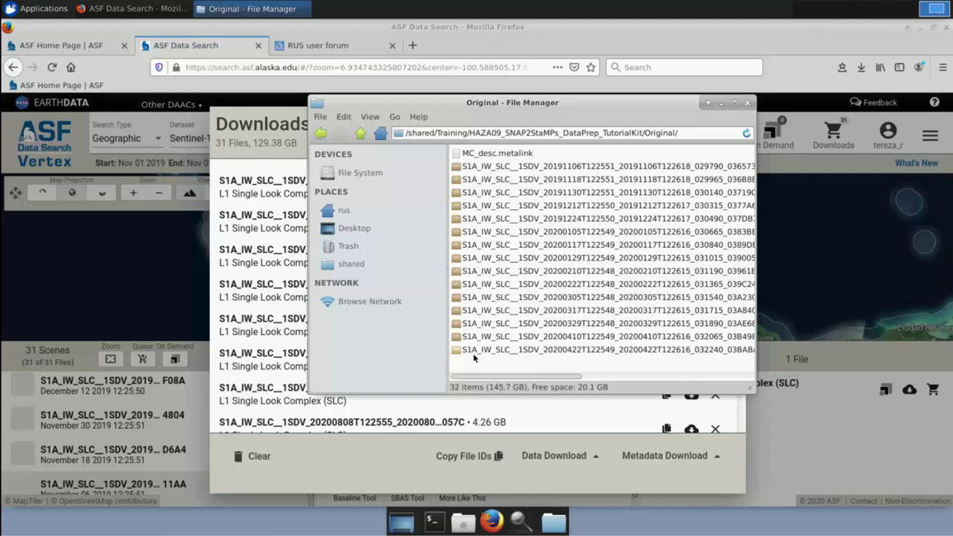
{"action": "left_click", "coordinate": [721, 103]}
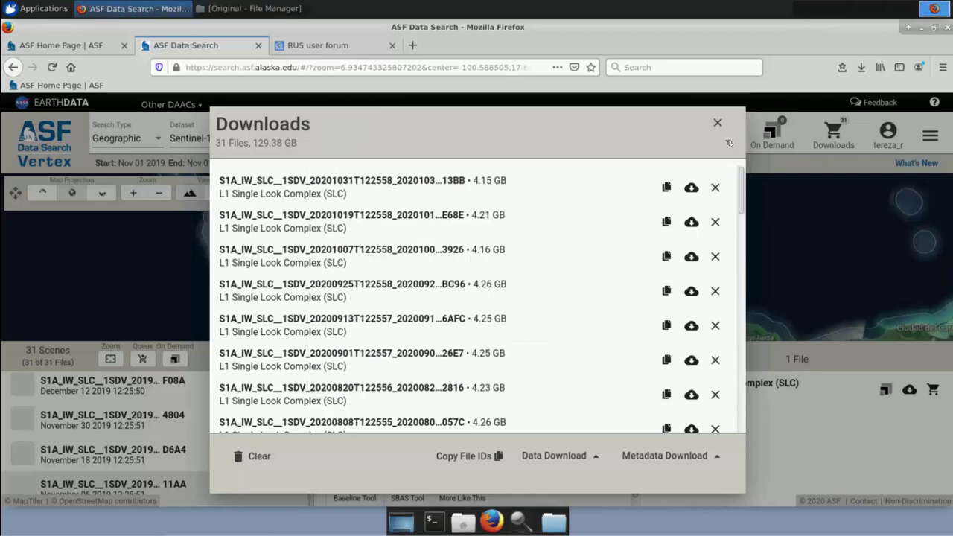
- Close Vertex's download list and enter 'snap2stamps' in a new Firefox tab's search box
{"action": "left_click", "coordinate": [691, 187]}
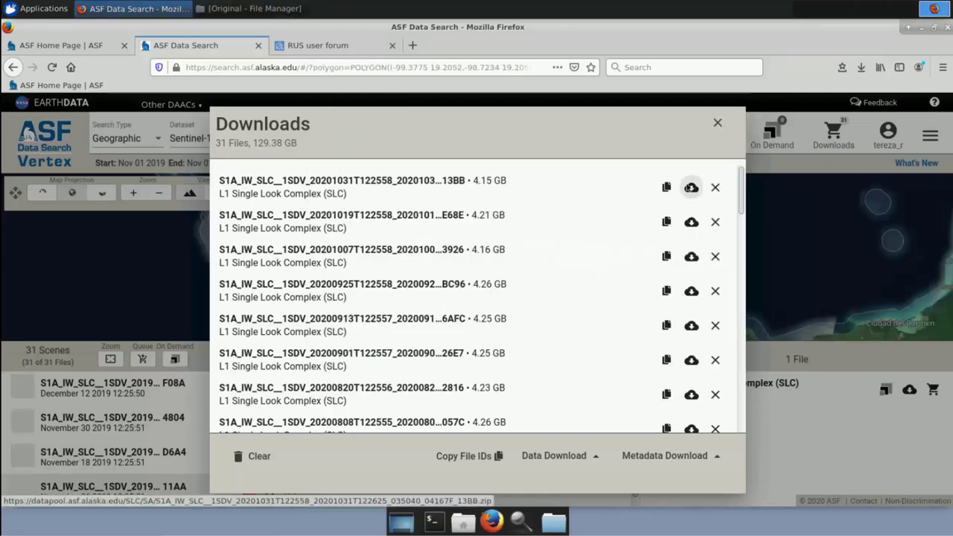
{"action": "left_click", "coordinate": [719, 123]}
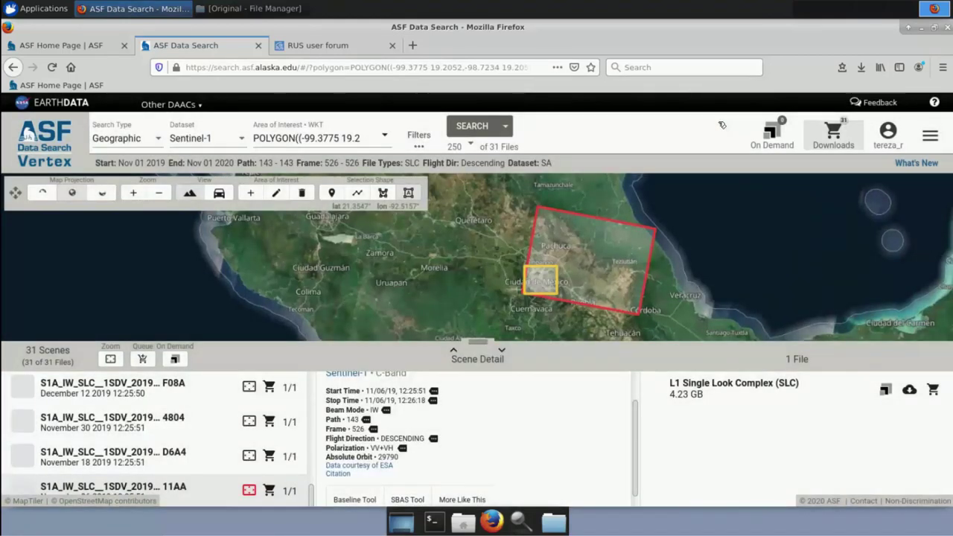
{"action": "left_click", "coordinate": [413, 45]}
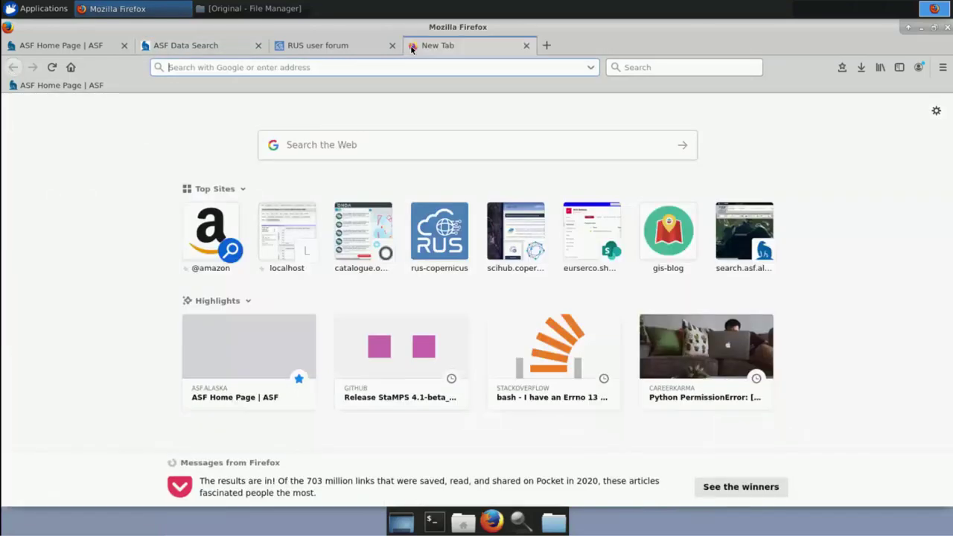
{"action": "left_click", "coordinate": [370, 144]}
{"action": "type", "text": "snap"}
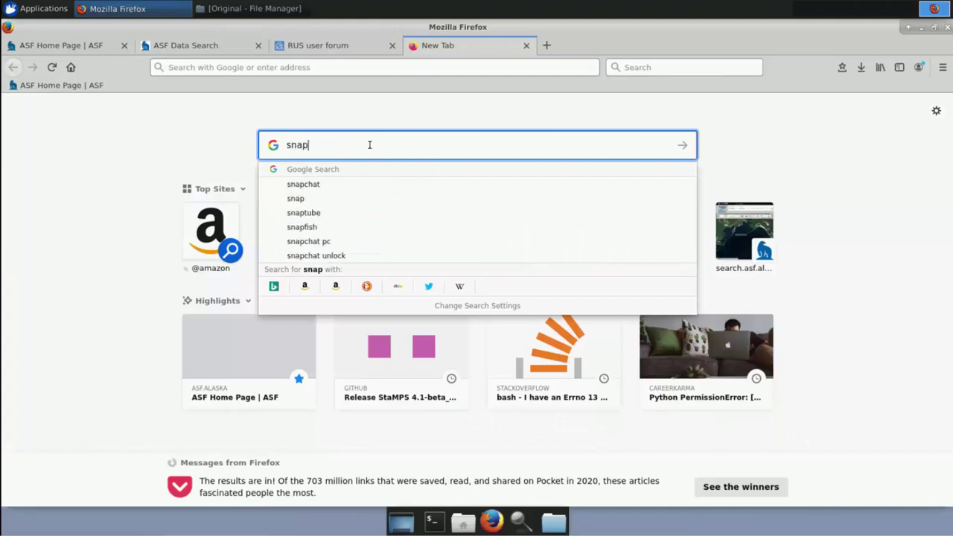
{"action": "type", "text": "2s"}
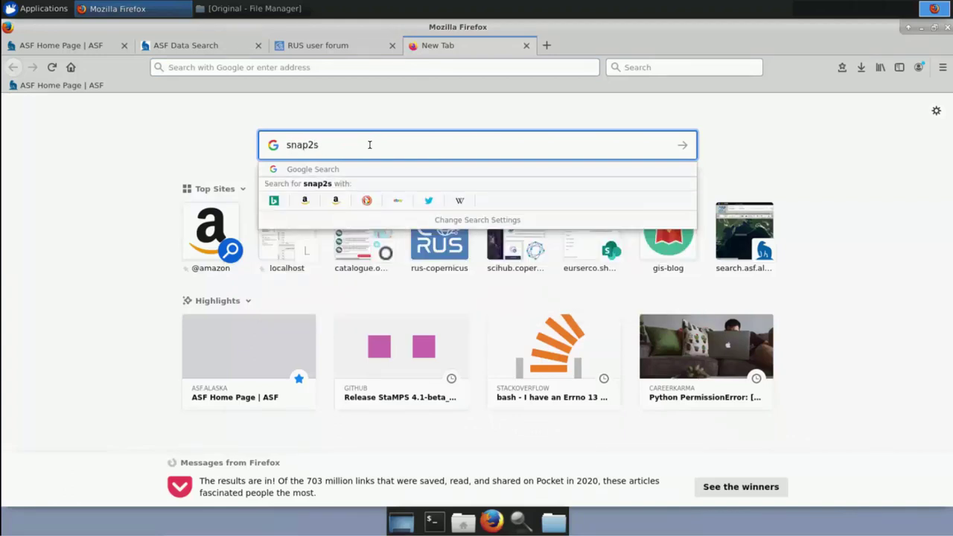
{"action": "type", "text": "tamps"}
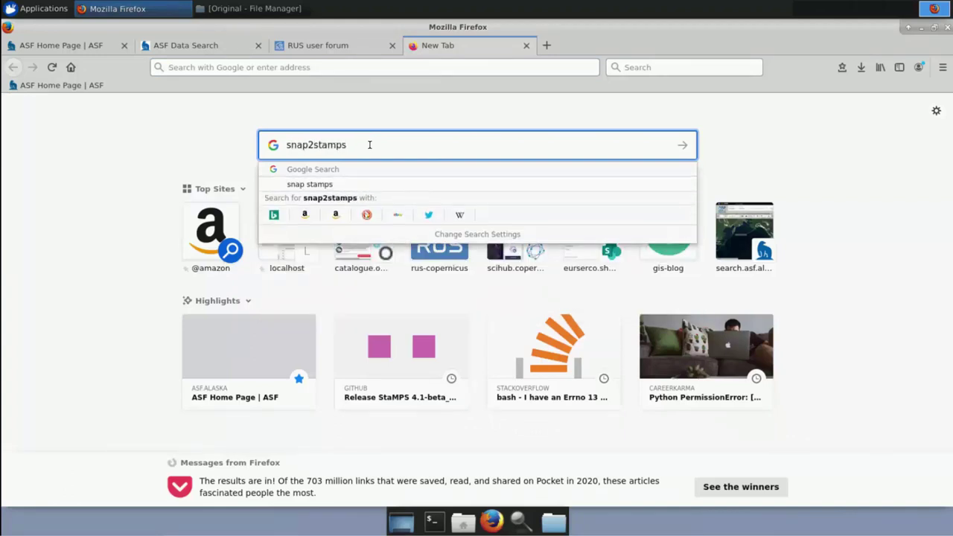
- Search for snap2stamps and open its GitHub repository page
{"action": "key", "text": "Return"}
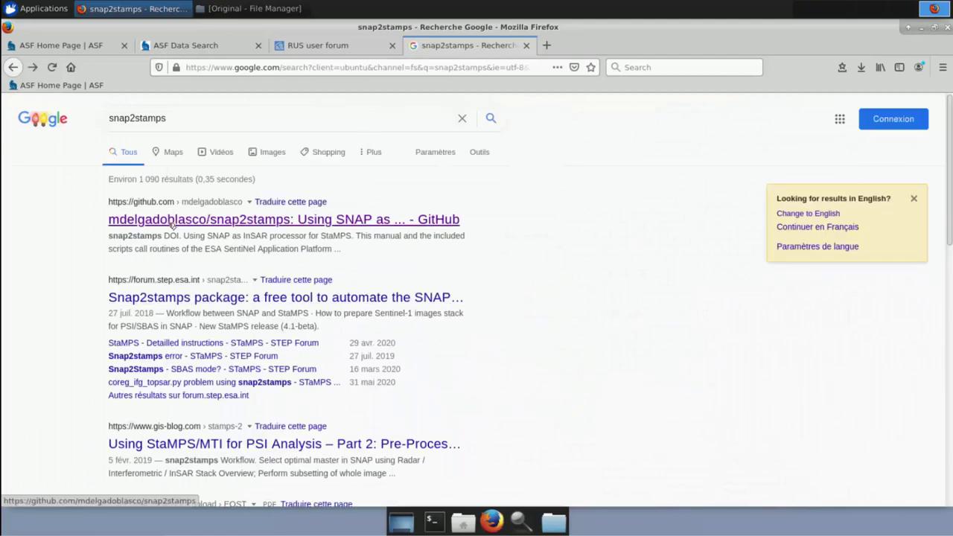
{"action": "left_click", "coordinate": [224, 221]}
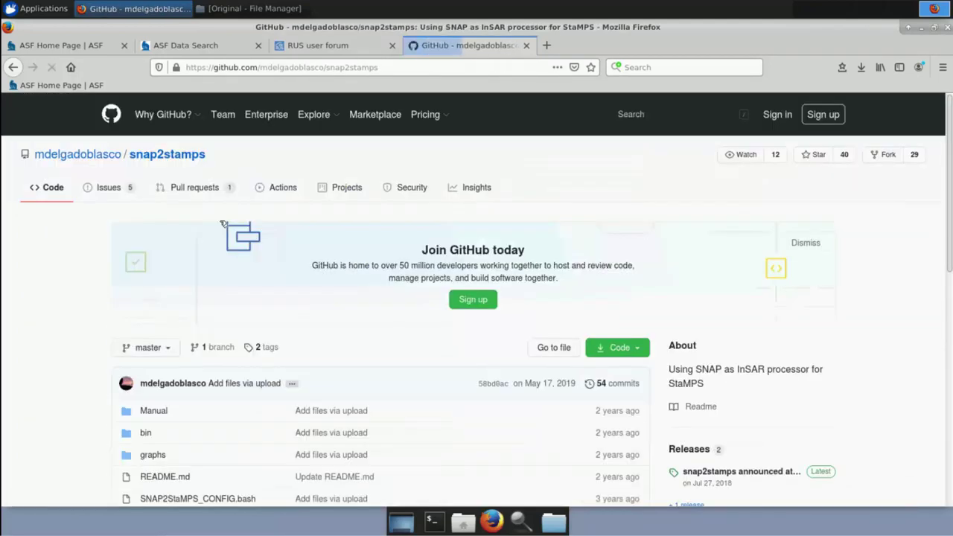
{"action": "scroll", "coordinate": [277, 239], "scroll_direction": "down", "scroll_amount": 2}
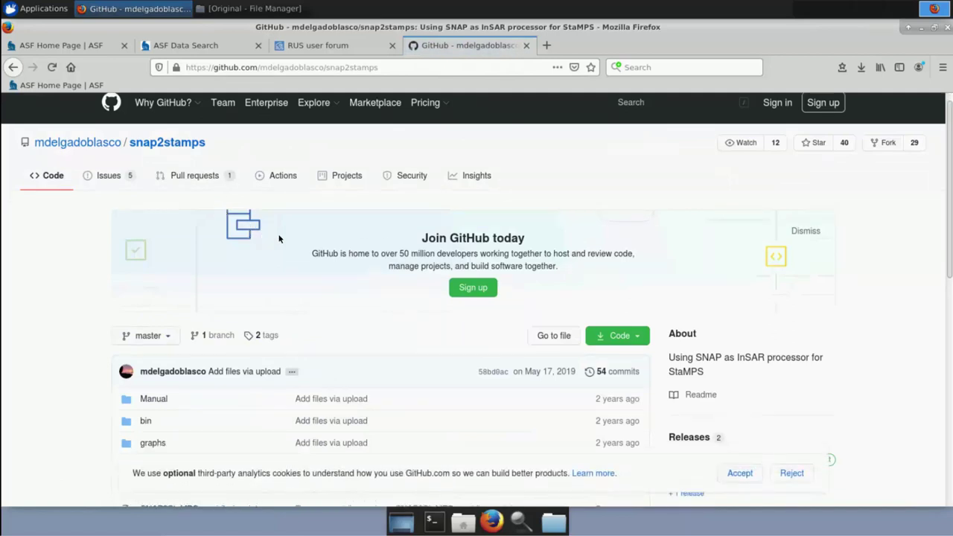
- Download the repository as snap2stamps-master.zip and show it in its folder
{"action": "left_click", "coordinate": [634, 282]}
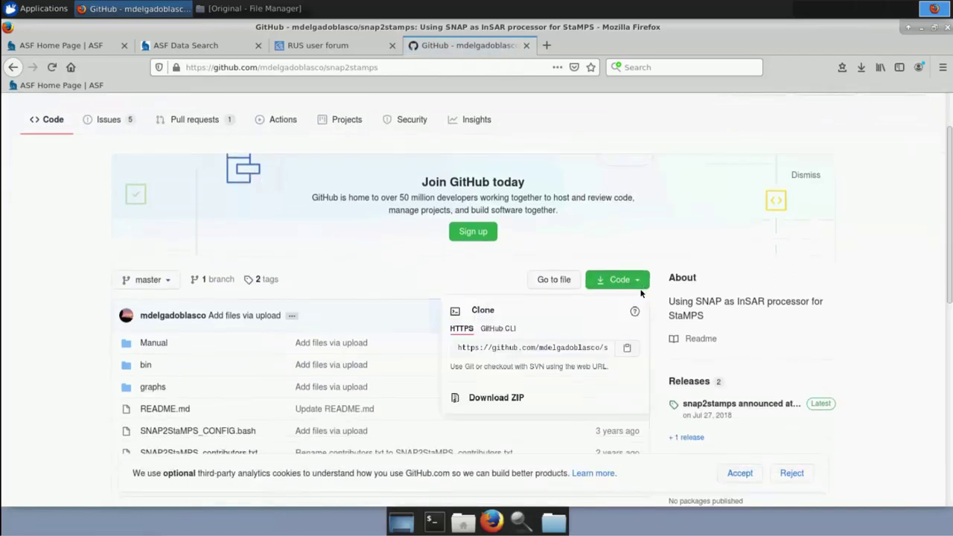
{"action": "left_click", "coordinate": [511, 402]}
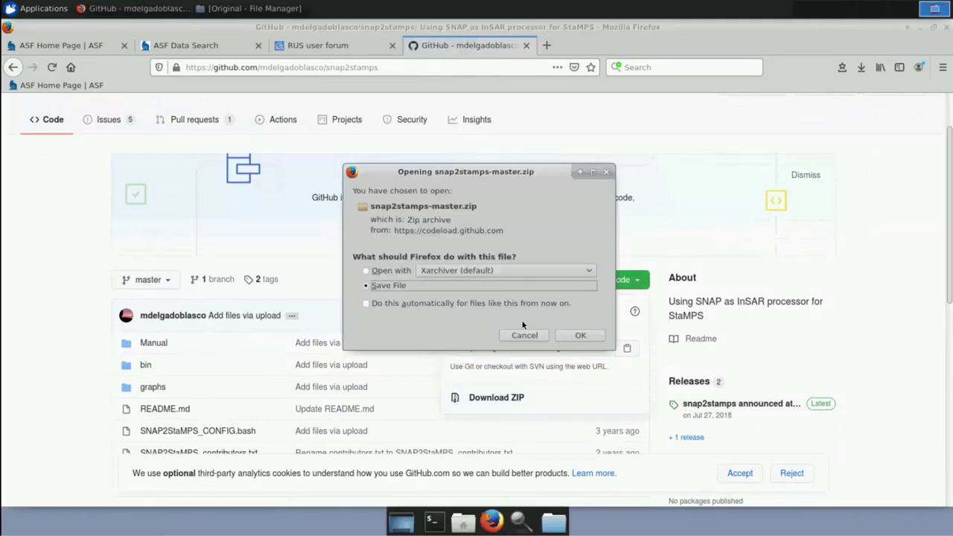
{"action": "left_click", "coordinate": [581, 336]}
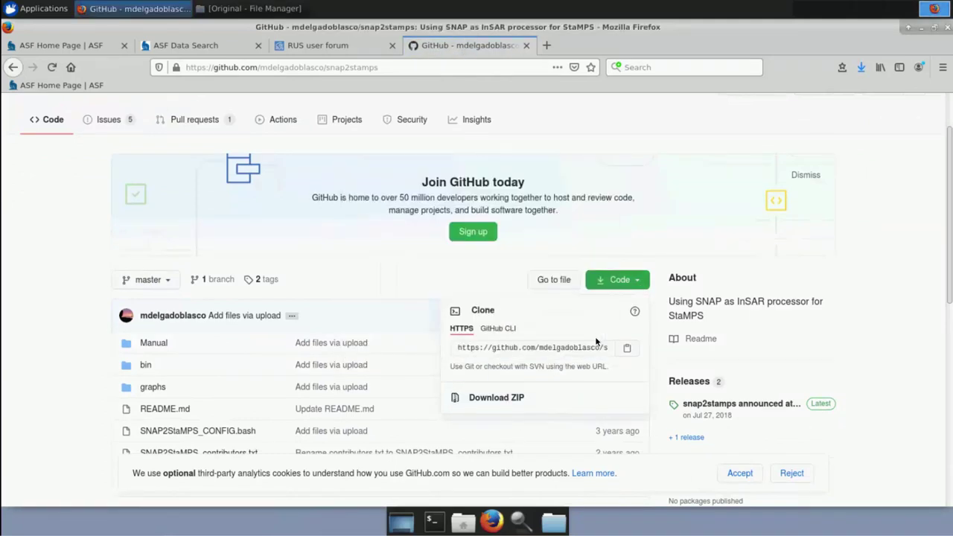
{"action": "left_click", "coordinate": [861, 67]}
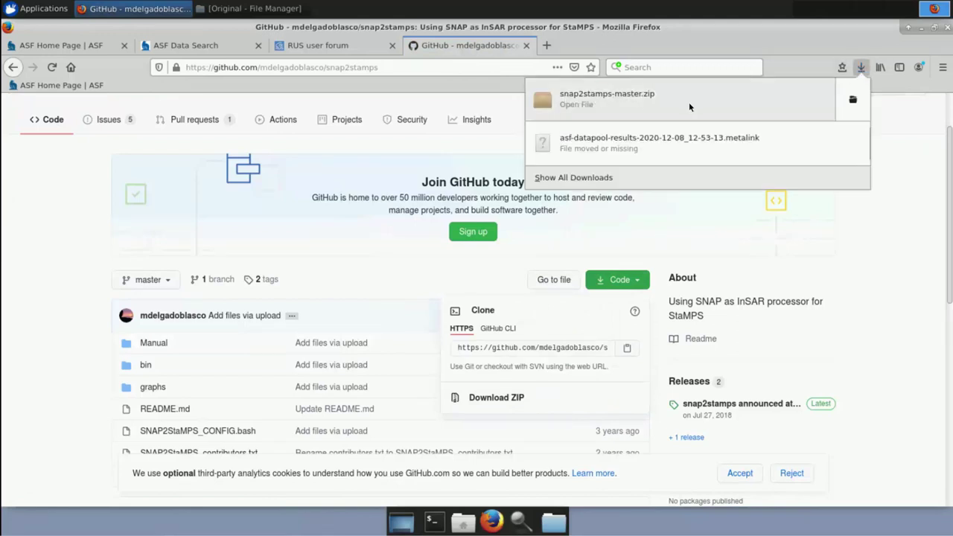
{"action": "left_click", "coordinate": [854, 99]}
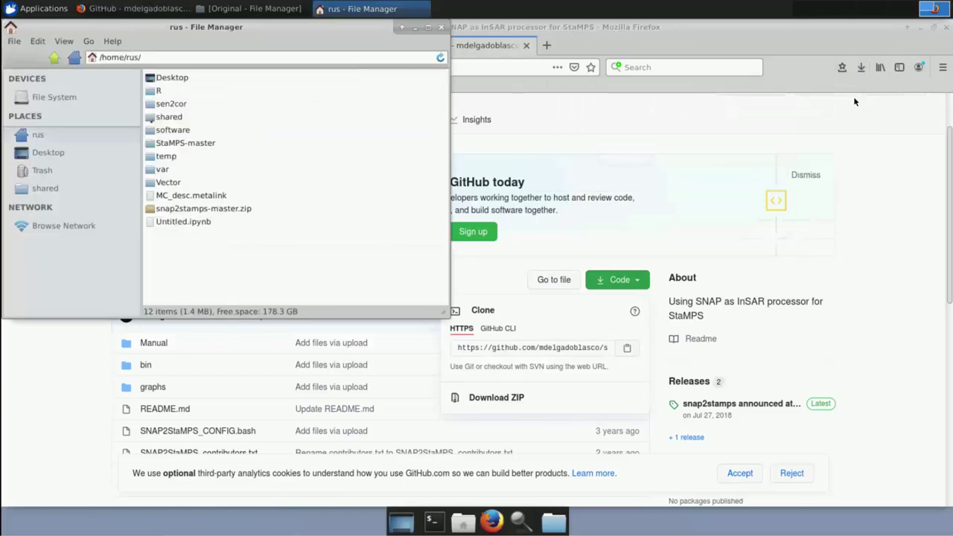
- Extract snap2stamps-master.zip into the home folder and open the extracted folder
{"action": "left_click_drag", "start_coordinate": [530, 65], "coordinate": [575, 68]}
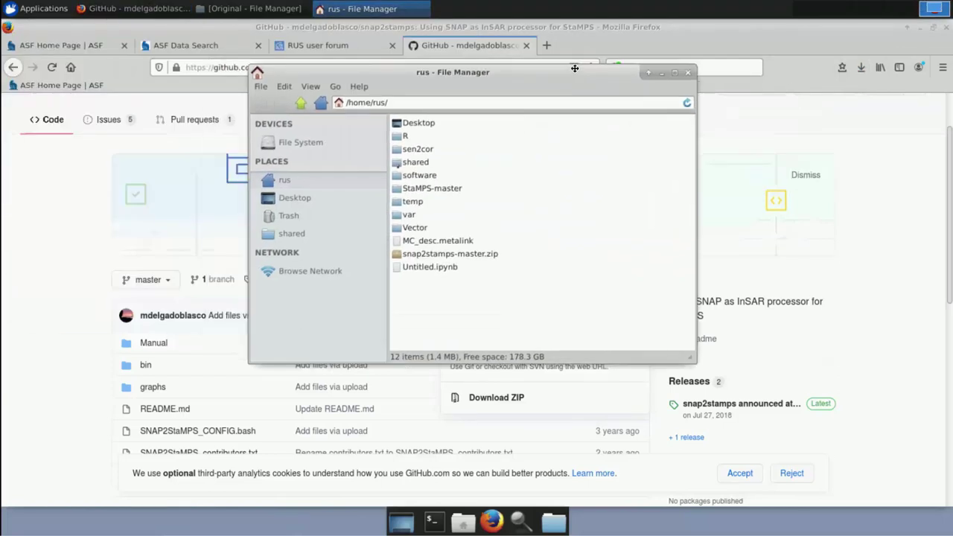
{"action": "right_click", "coordinate": [447, 255]}
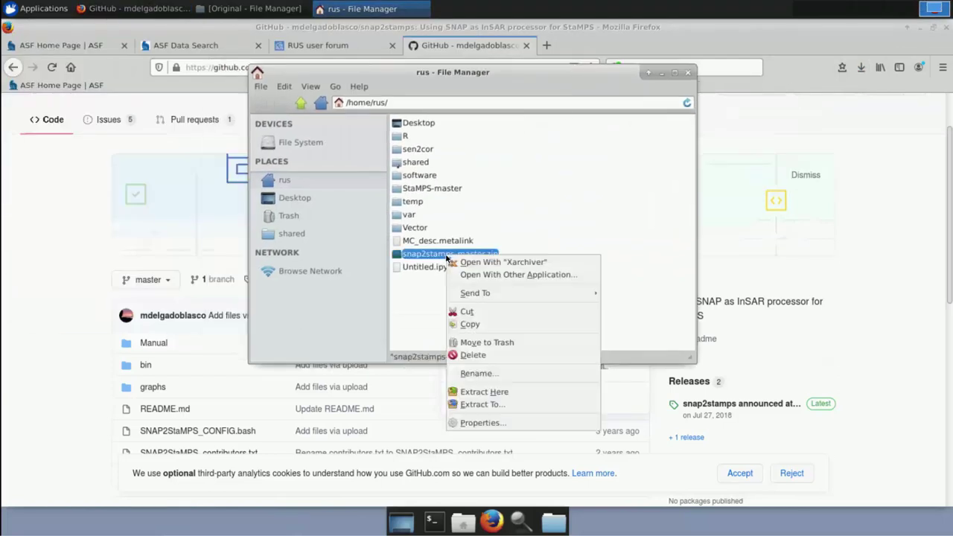
{"action": "left_click", "coordinate": [501, 394]}
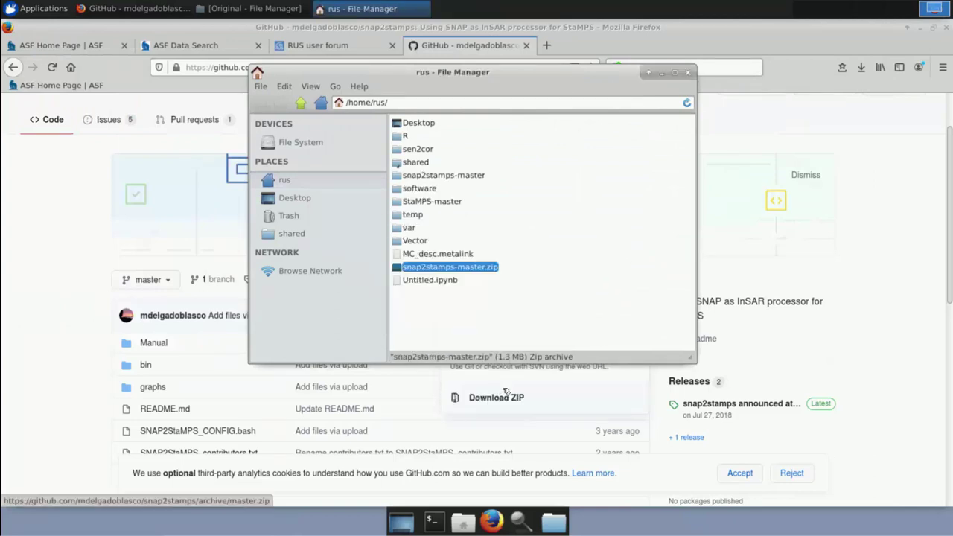
{"action": "double_click", "coordinate": [443, 175]}
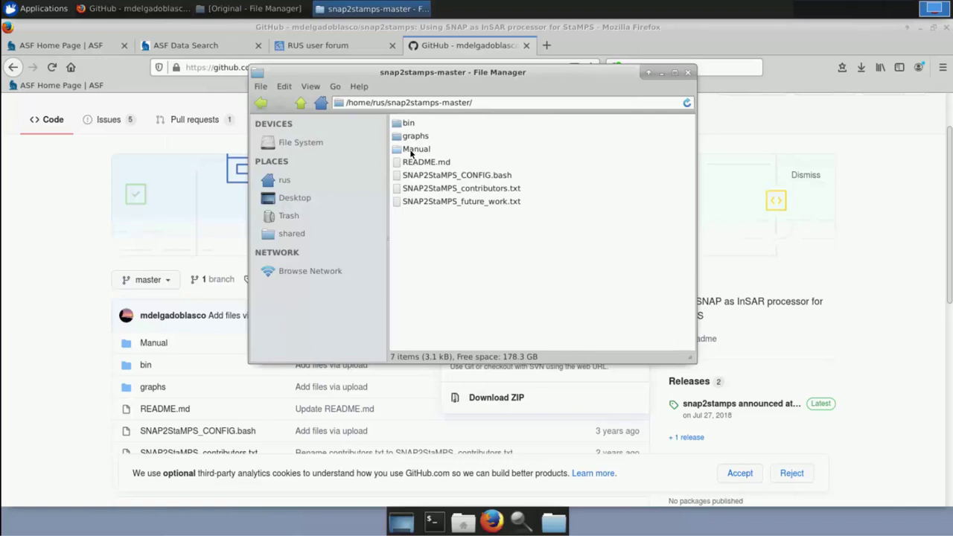
- Copy the bin and graphs folders from snap2stamps-master
{"action": "double_click", "coordinate": [412, 151]}
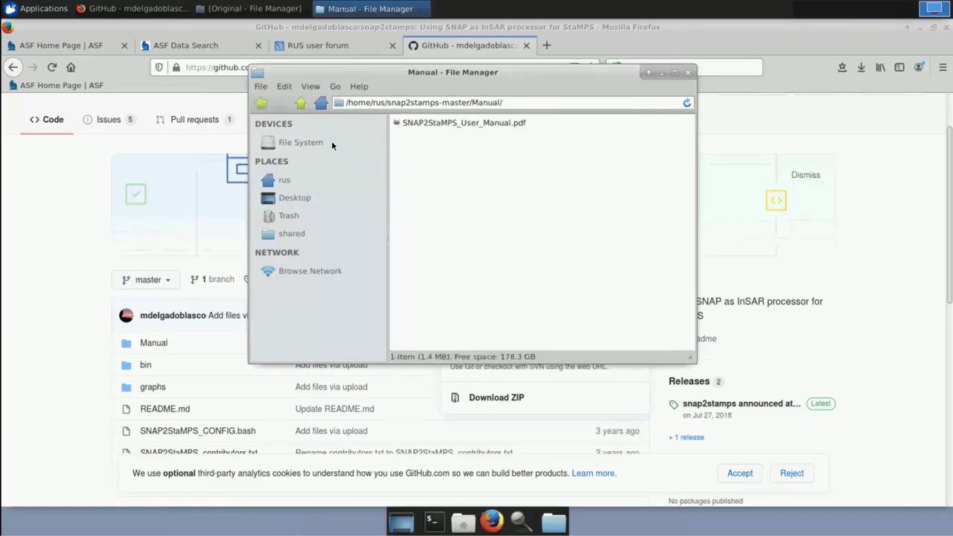
{"action": "left_click", "coordinate": [301, 102]}
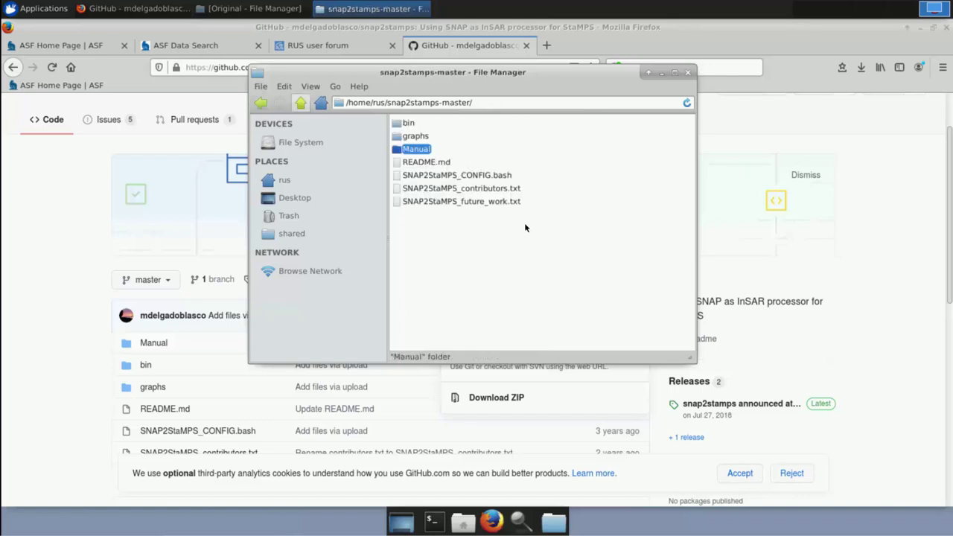
{"action": "left_click", "coordinate": [414, 137]}
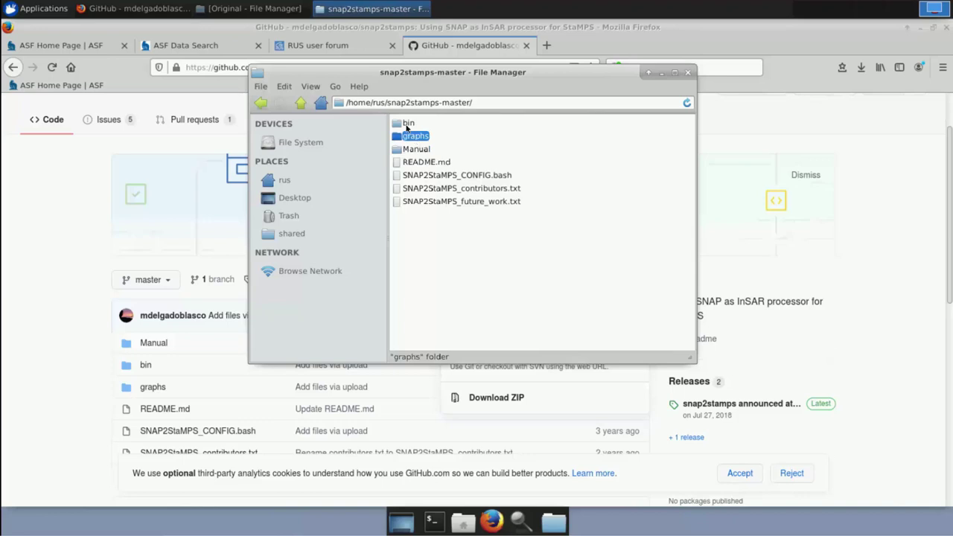
{"action": "left_click", "coordinate": [407, 125], "text": "ctrl"}
{"action": "right_click", "coordinate": [407, 127]}
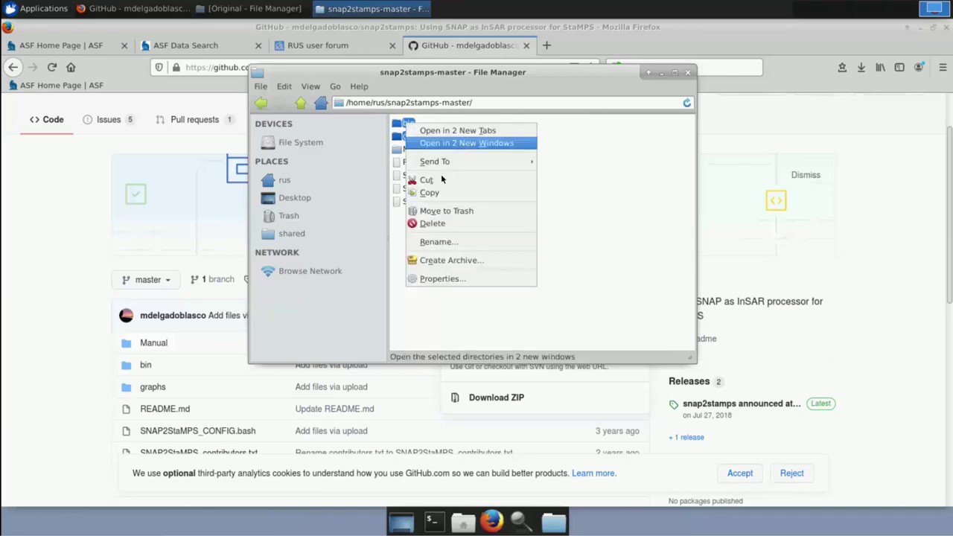
{"action": "left_click", "coordinate": [438, 198]}
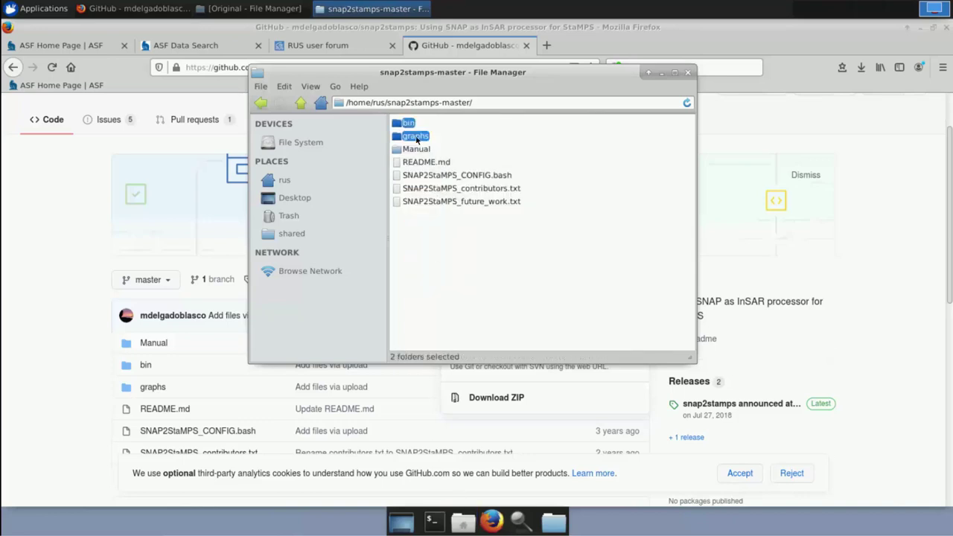
{"action": "left_click", "coordinate": [279, 11]}
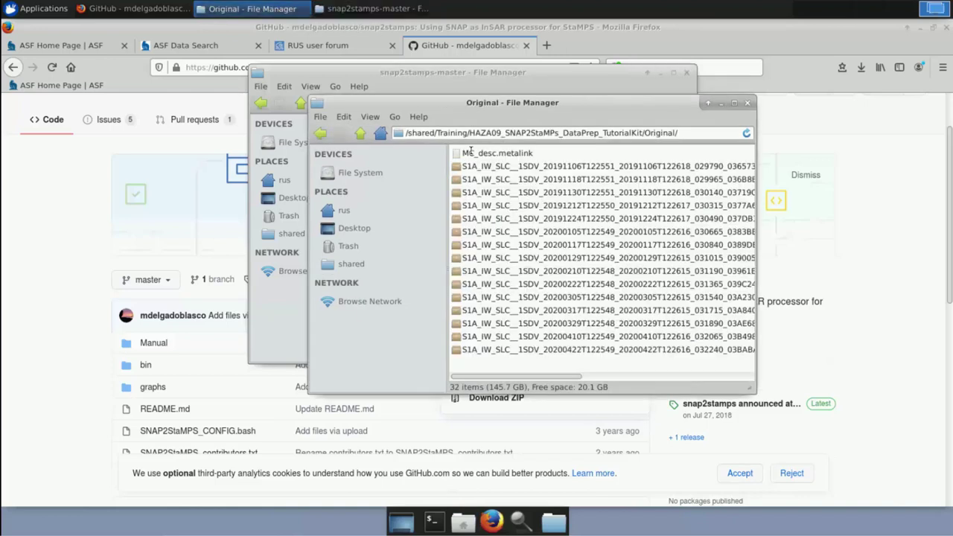
- Paste the bin and graphs folders into the empty Project folder
{"action": "left_click", "coordinate": [361, 134]}
{"action": "double_click", "coordinate": [474, 181]}
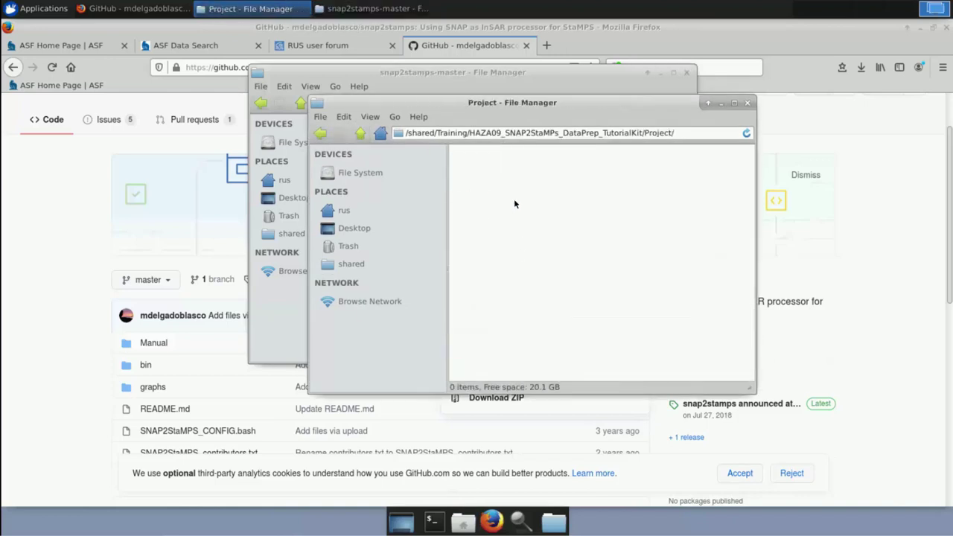
{"action": "right_click", "coordinate": [514, 200]}
{"action": "left_click", "coordinate": [555, 238]}
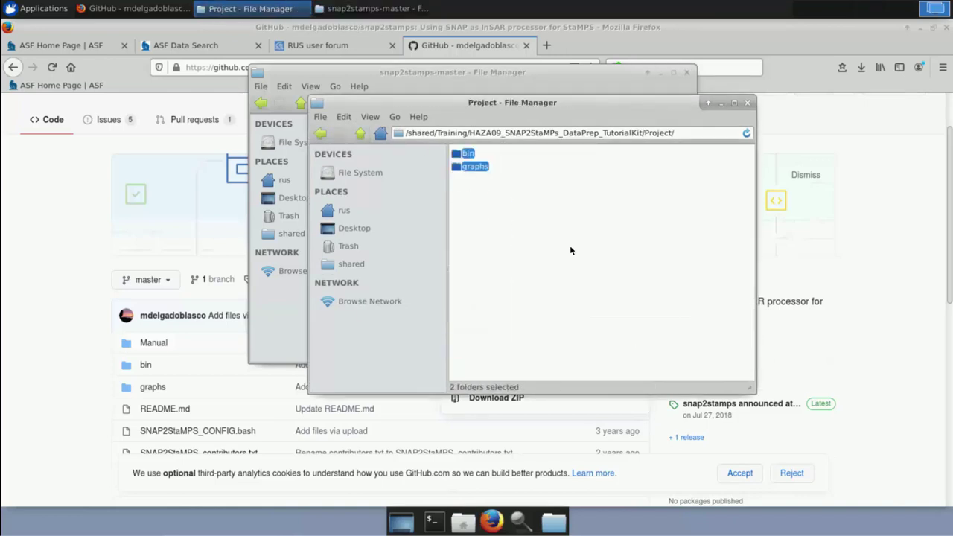
- Minimise the other windows, check bin's six scripts, and open Project's graphs folder
{"action": "left_click", "coordinate": [660, 72]}
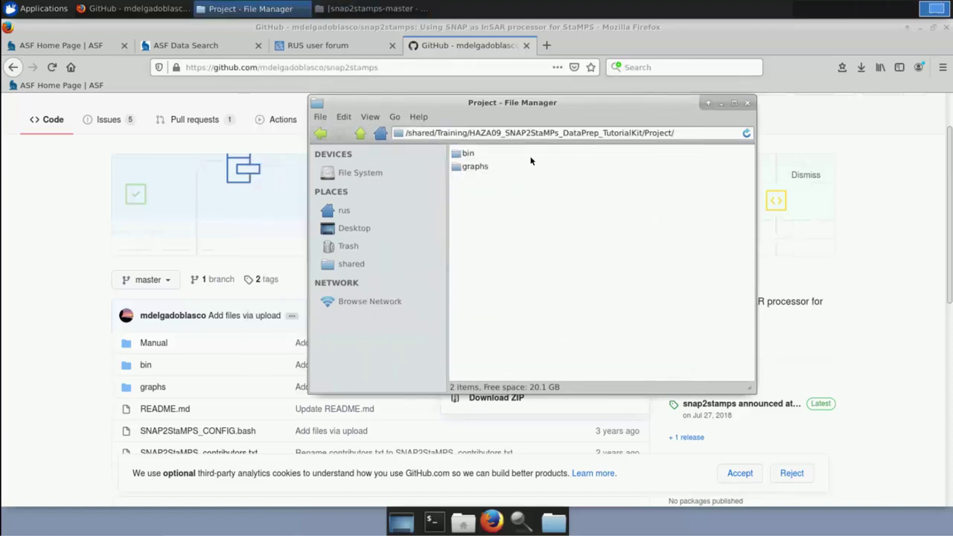
{"action": "left_click", "coordinate": [921, 28]}
{"action": "double_click", "coordinate": [468, 154]}
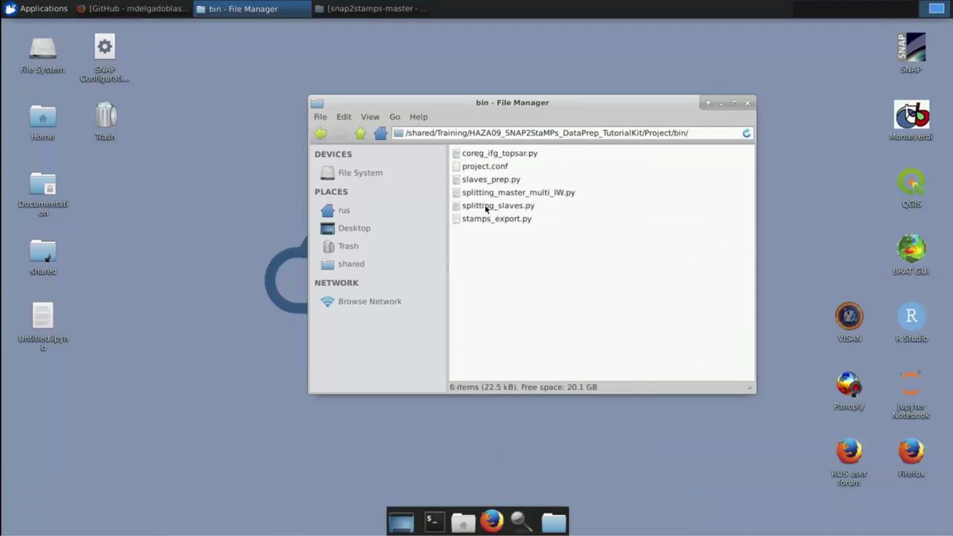
{"action": "left_click", "coordinate": [361, 133]}
{"action": "left_click", "coordinate": [471, 168]}
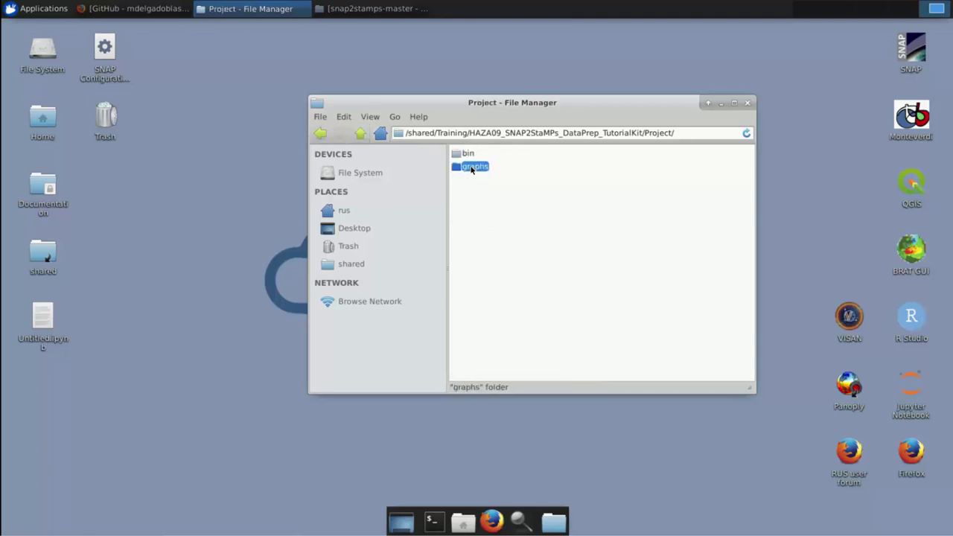
{"action": "double_click", "coordinate": [471, 169]}
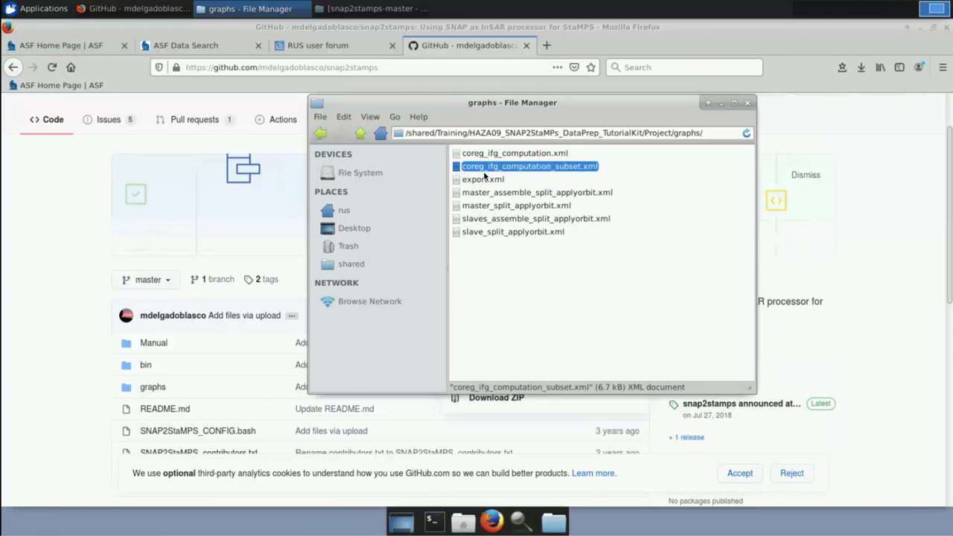
- Open coreg_ifg_computation_subset.xml in Mousepad and delete its useSuppliedShifts line 49
{"action": "right_click", "coordinate": [558, 169]}
{"action": "mouse_move", "coordinate": [634, 186]}
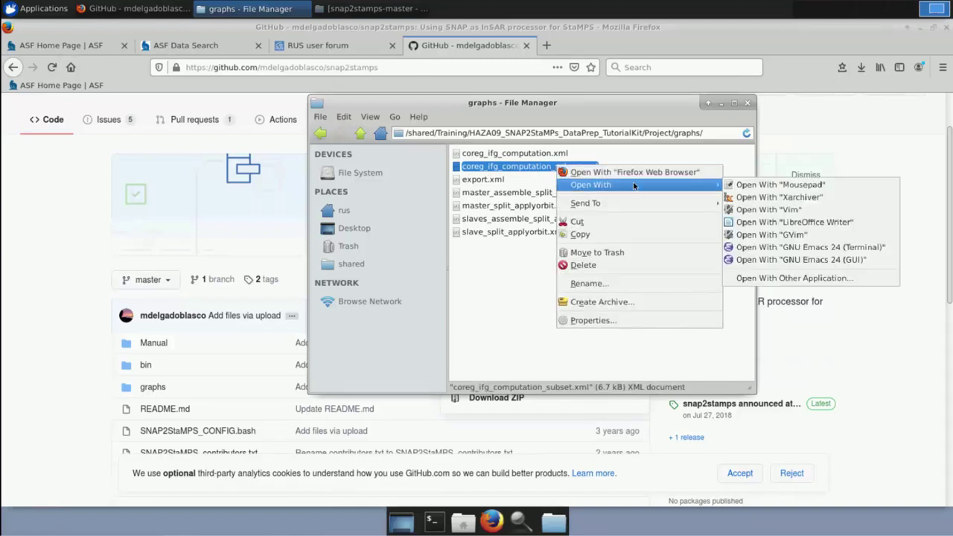
{"action": "left_click", "coordinate": [779, 185]}
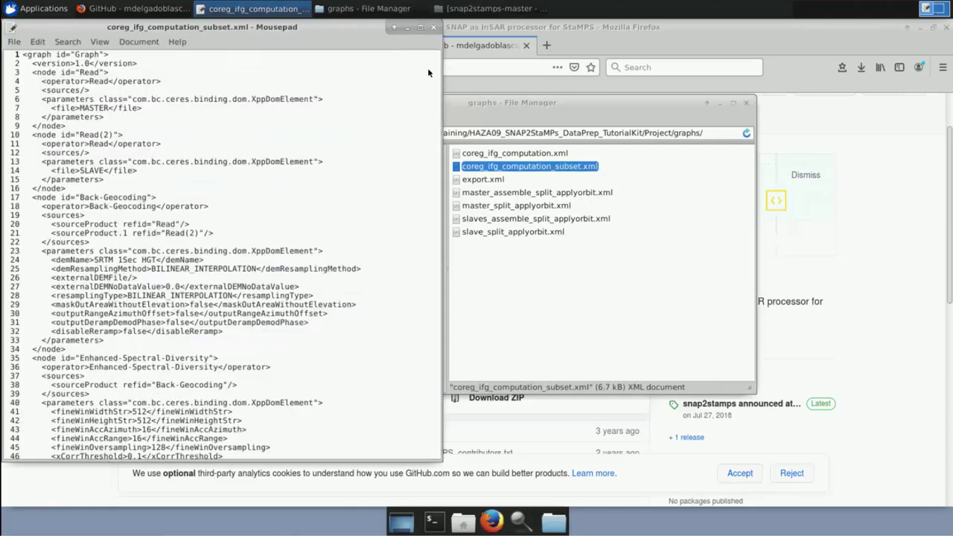
{"action": "left_click_drag", "start_coordinate": [333, 32], "coordinate": [592, 36]}
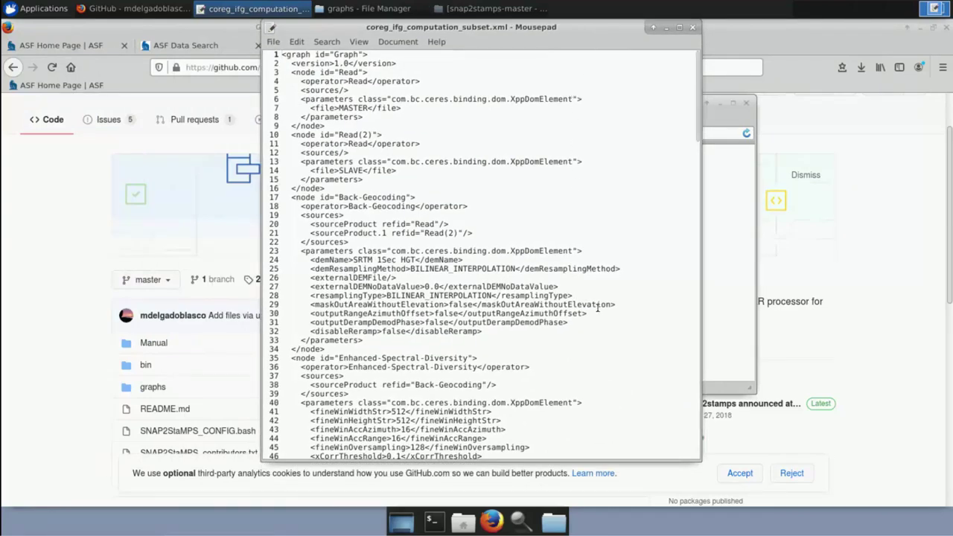
{"action": "scroll", "coordinate": [596, 305], "scroll_direction": "down", "scroll_amount": 3}
{"action": "scroll", "coordinate": [596, 305], "scroll_direction": "down", "scroll_amount": 2}
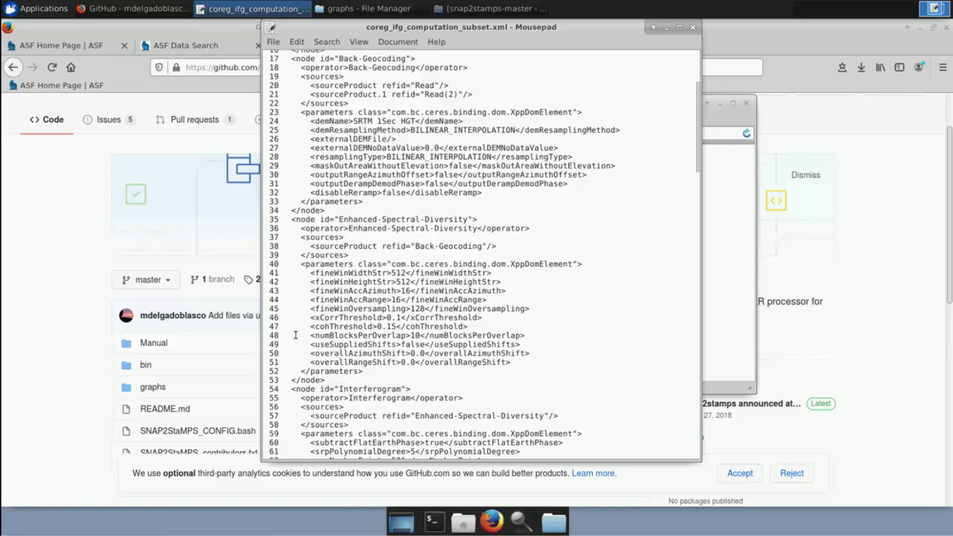
{"action": "left_click_drag", "start_coordinate": [282, 344], "coordinate": [522, 346]}
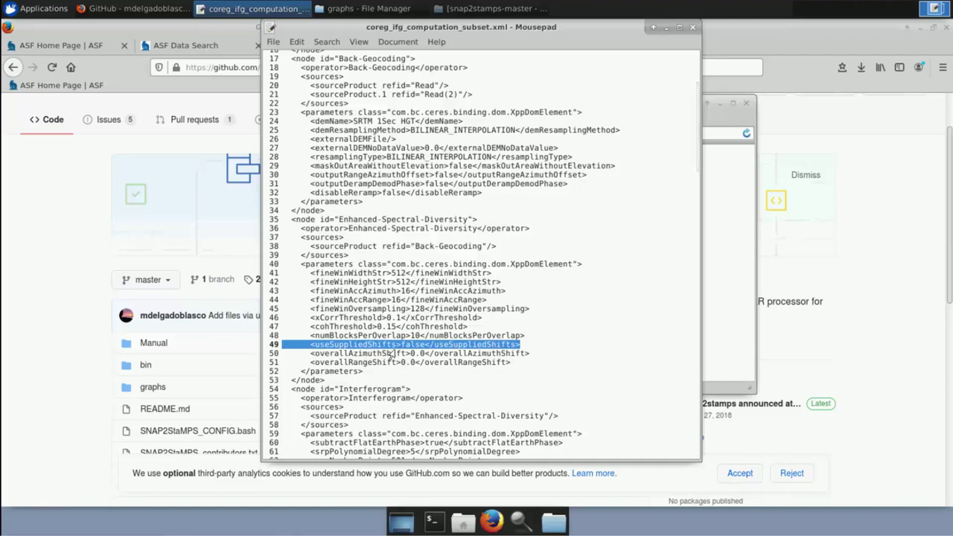
{"action": "key", "text": "Delete"}
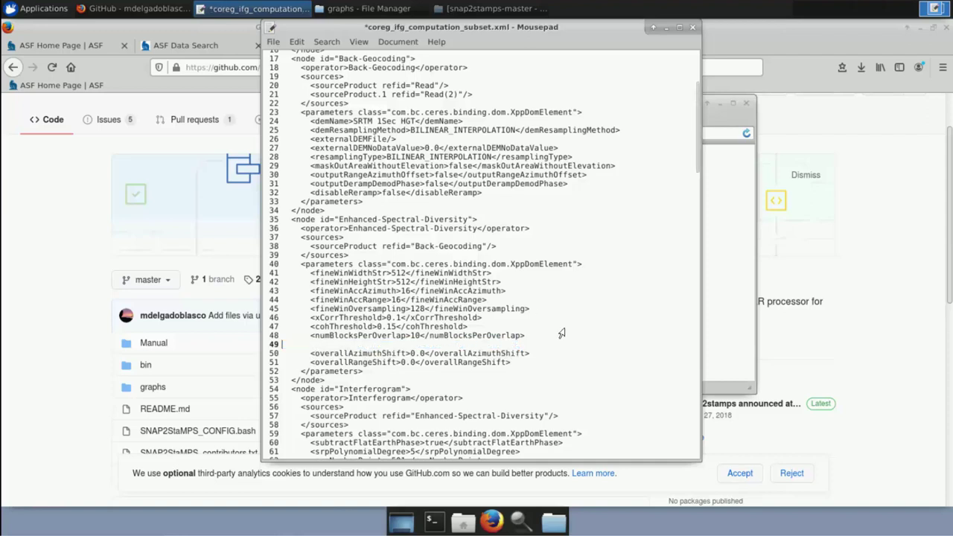
- Navigate File Manager up to the tutorial kit and into the AuxData folder
{"action": "left_click", "coordinate": [722, 216]}
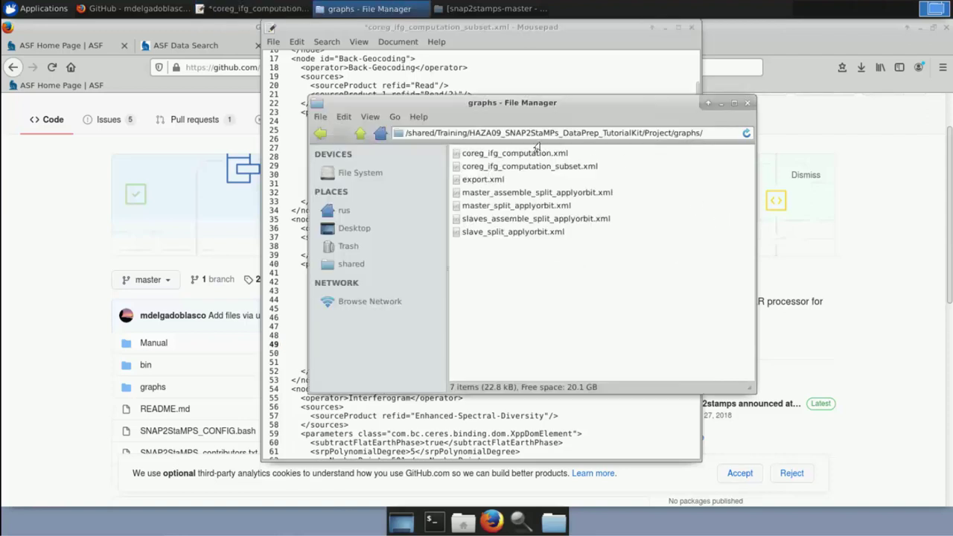
{"action": "left_click", "coordinate": [359, 134]}
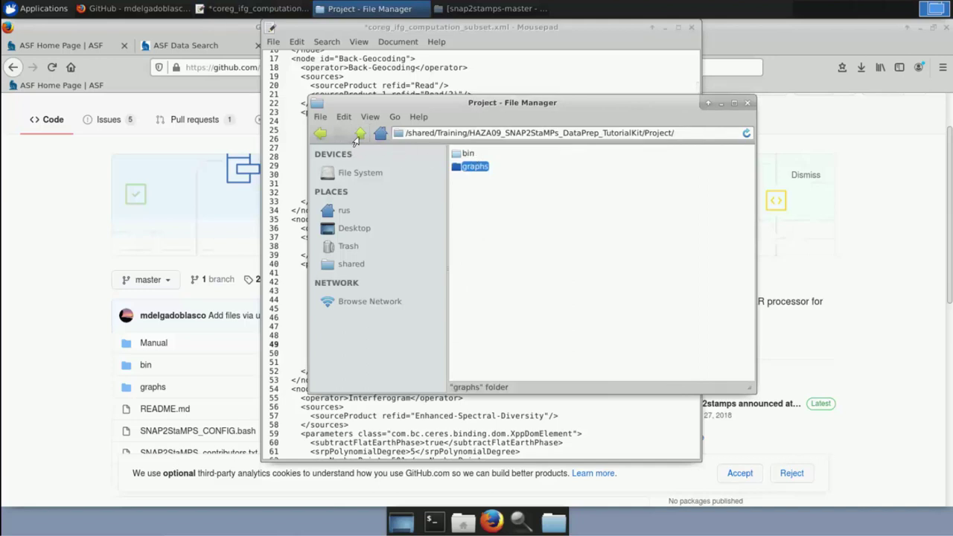
{"action": "left_click", "coordinate": [359, 134]}
{"action": "double_click", "coordinate": [468, 154]}
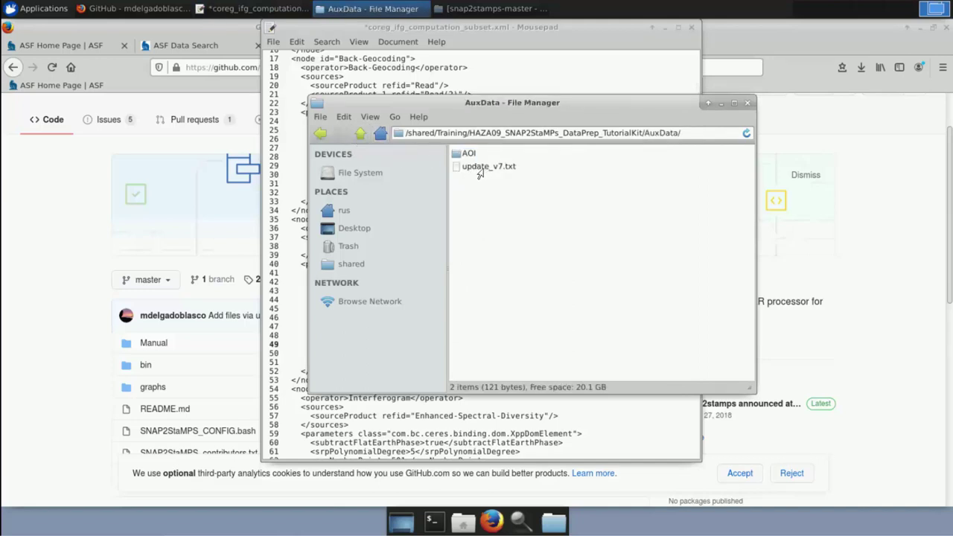
- Copy both shift lines from update_v7.txt and paste them at line 49 of the XML
{"action": "left_click", "coordinate": [481, 170]}
{"action": "double_click", "coordinate": [481, 170]}
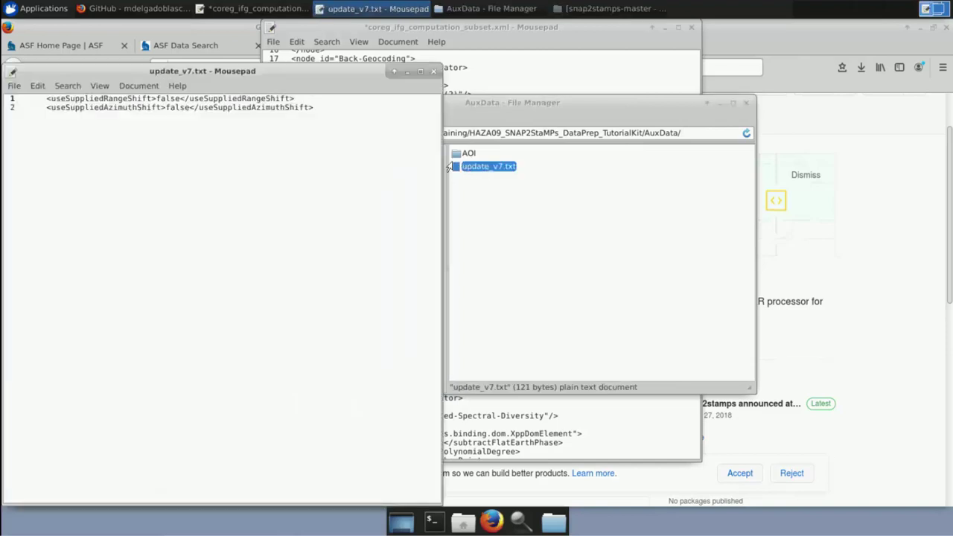
{"action": "left_click_drag", "start_coordinate": [315, 108], "coordinate": [6, 91]}
{"action": "key", "text": "ctrl+c"}
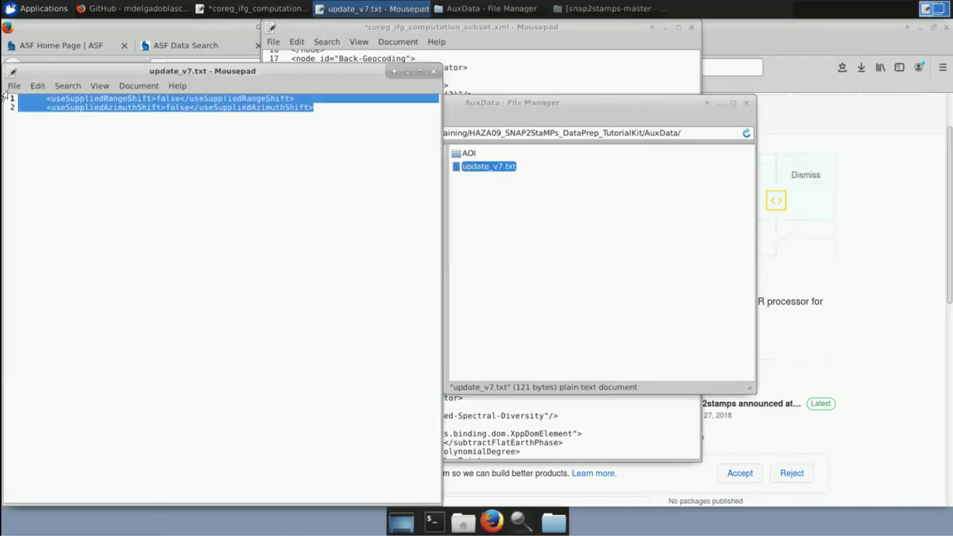
{"action": "left_click", "coordinate": [292, 33]}
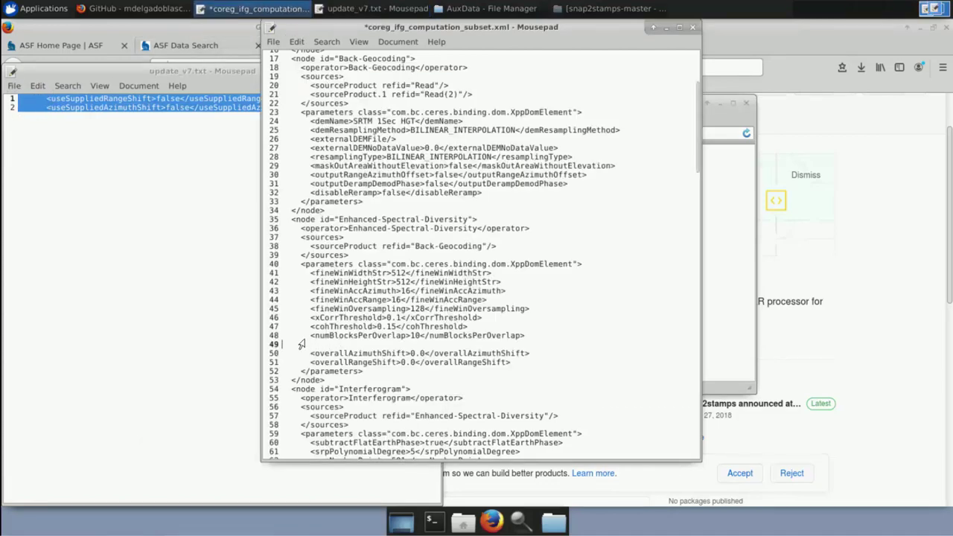
{"action": "key", "text": "ctrl+v"}
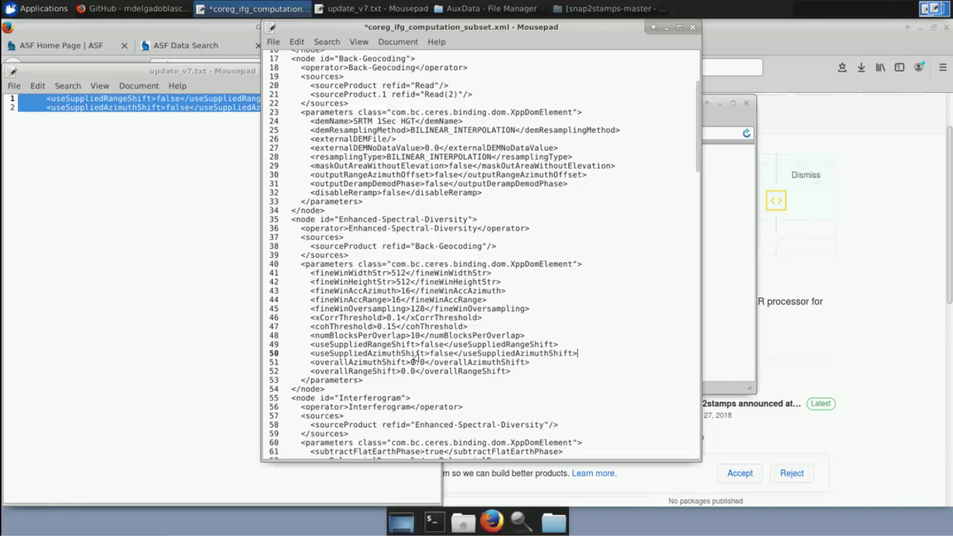
- Save and close coreg_ifg_computation_subset.xml, then go up to the Training folder
{"action": "left_click", "coordinate": [273, 42]}
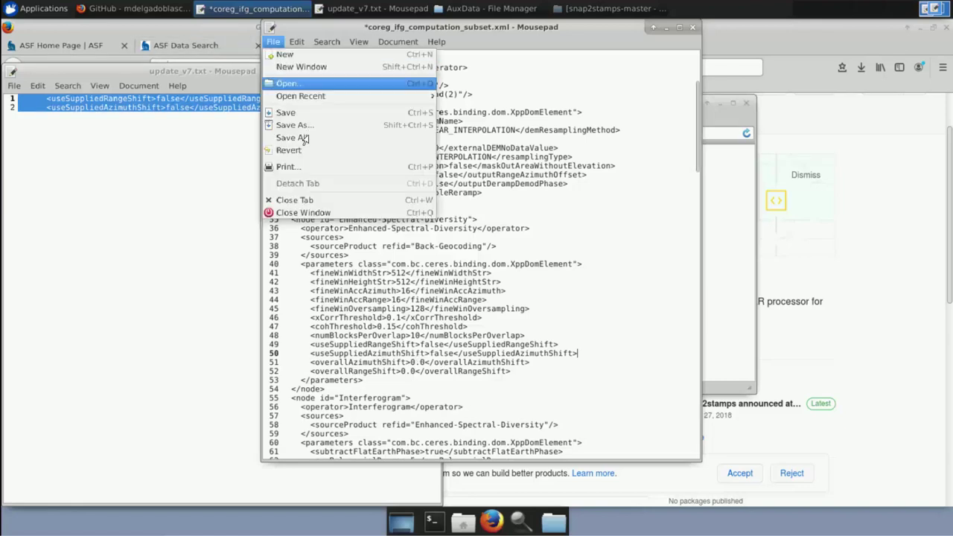
{"action": "left_click", "coordinate": [286, 112]}
{"action": "left_click", "coordinate": [692, 27]}
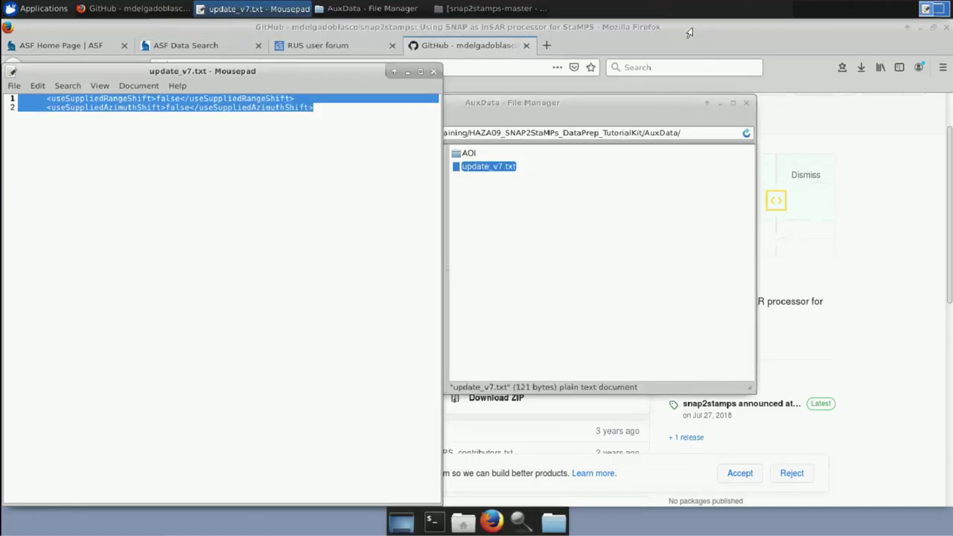
{"action": "left_click", "coordinate": [518, 105]}
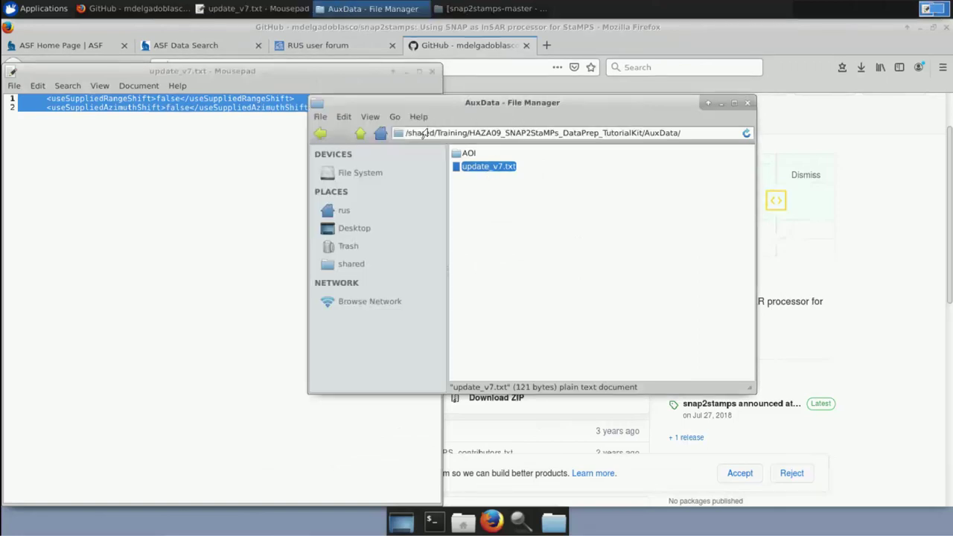
{"action": "left_click", "coordinate": [360, 134]}
{"action": "left_click", "coordinate": [360, 134]}
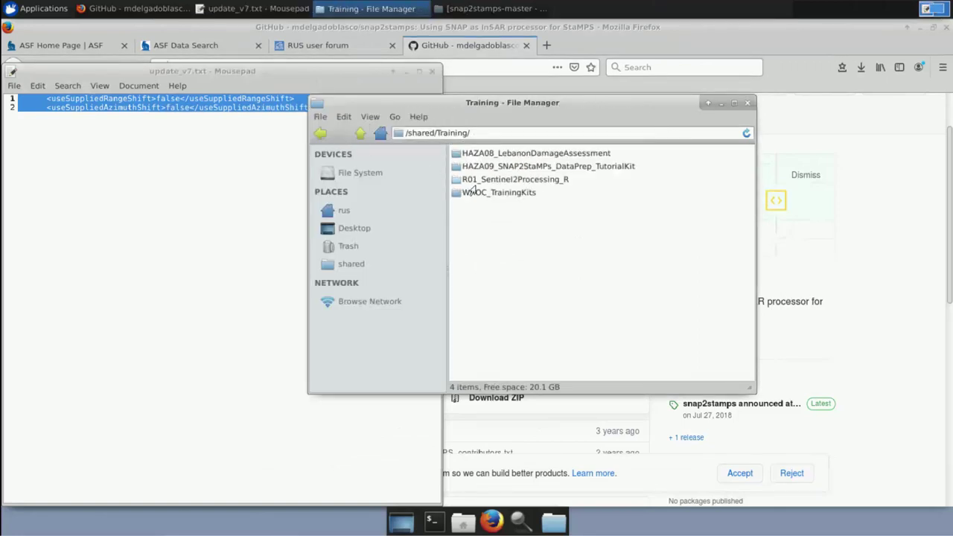
- Open Project/graphs/coreg_ifg_computation.xml in Mousepad
{"action": "left_click", "coordinate": [321, 132]}
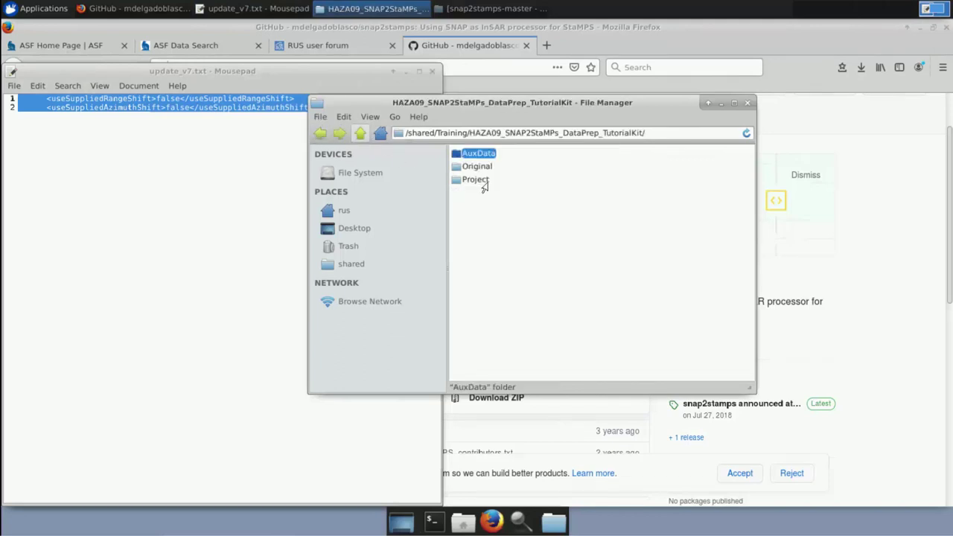
{"action": "double_click", "coordinate": [475, 180]}
{"action": "double_click", "coordinate": [481, 165]}
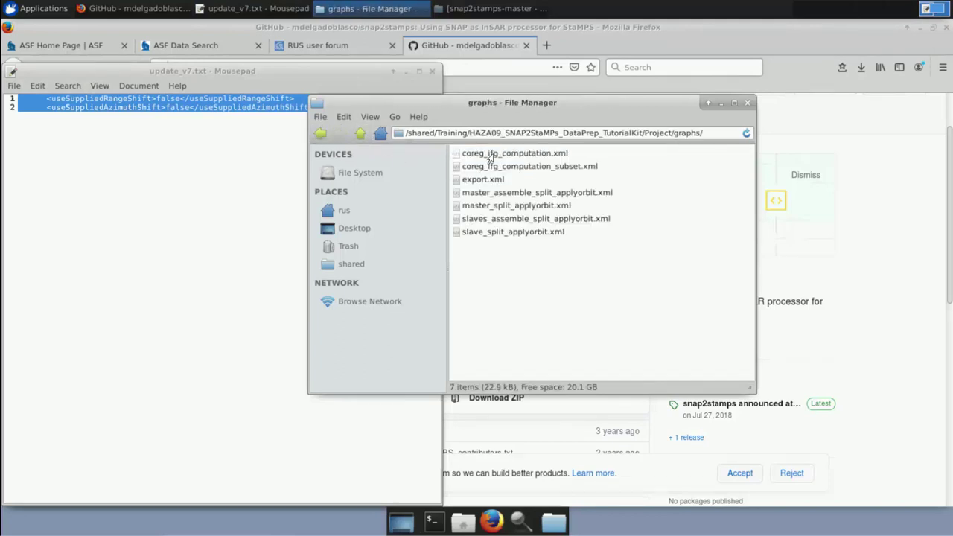
{"action": "left_click", "coordinate": [490, 158]}
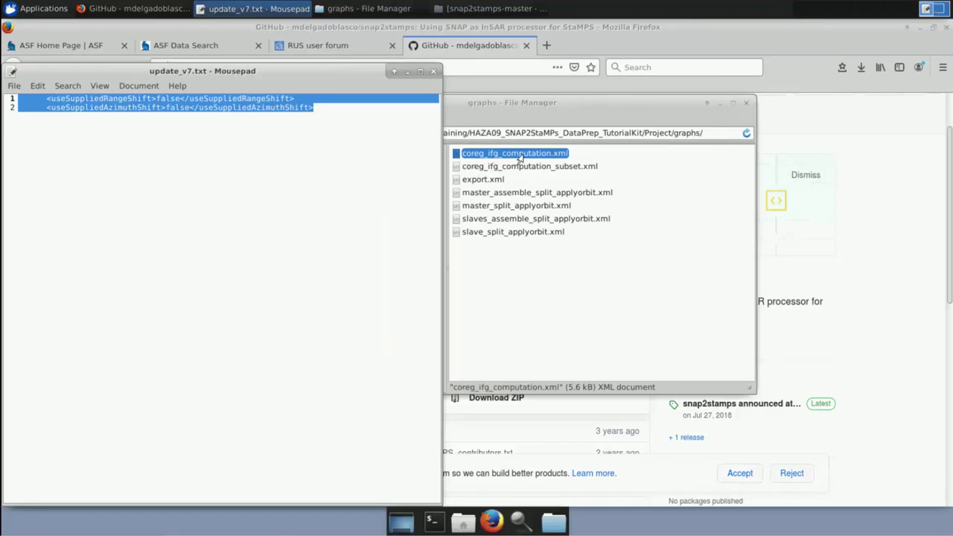
{"action": "right_click", "coordinate": [521, 159]}
{"action": "mouse_move", "coordinate": [675, 177]}
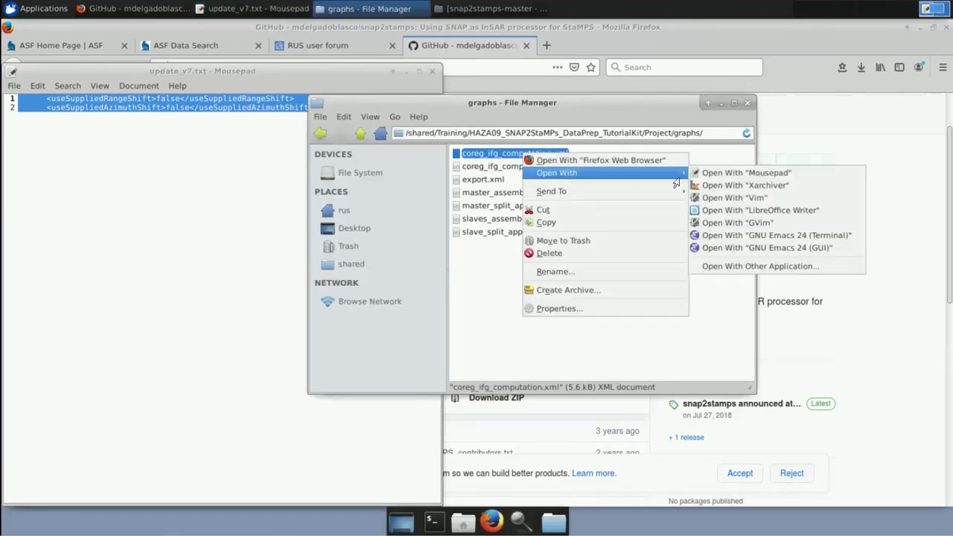
{"action": "left_click", "coordinate": [727, 174]}
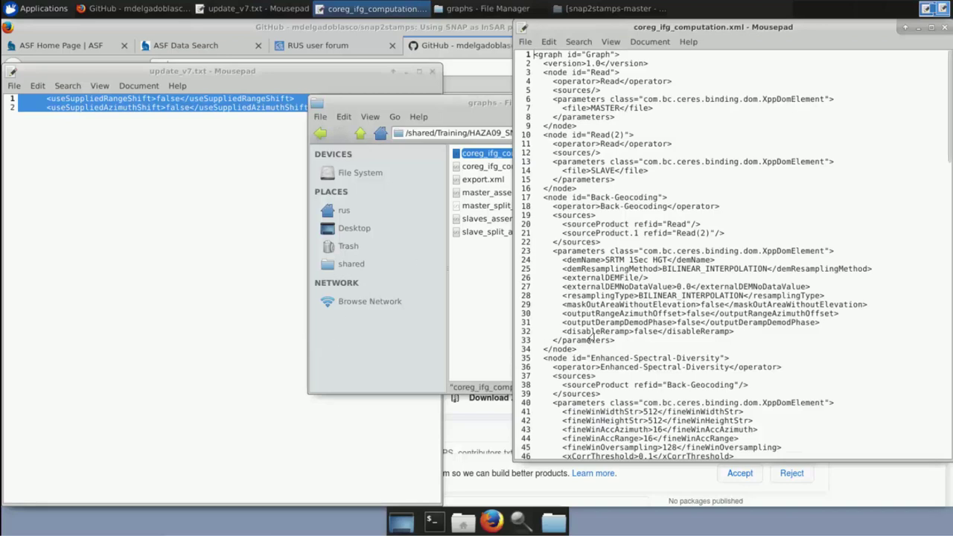
- Replace the useSuppliedShifts line with the range and azimuth shift lines from update_v7.txt
{"action": "scroll", "coordinate": [591, 339], "scroll_direction": "down", "scroll_amount": 7}
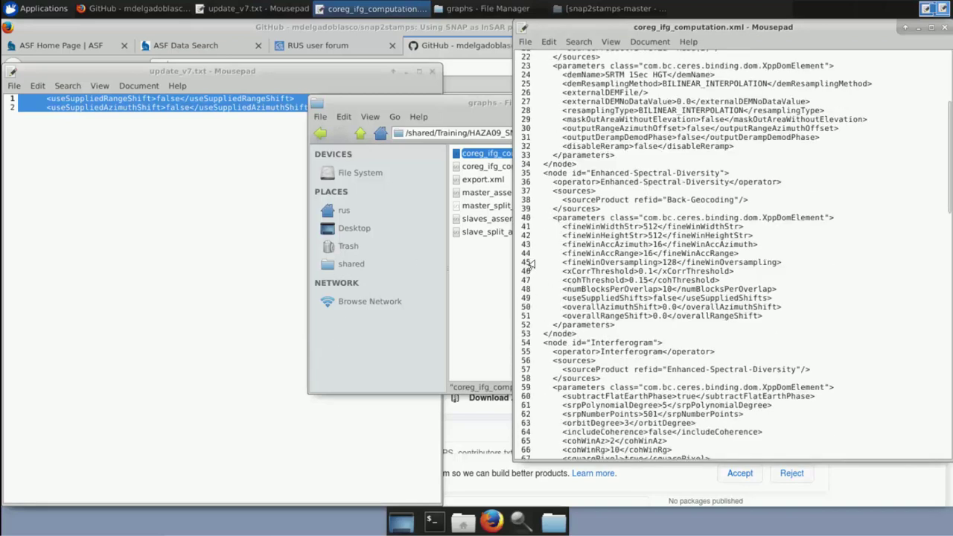
{"action": "left_click", "coordinate": [561, 301]}
{"action": "left_click_drag", "start_coordinate": [561, 300], "coordinate": [774, 301]}
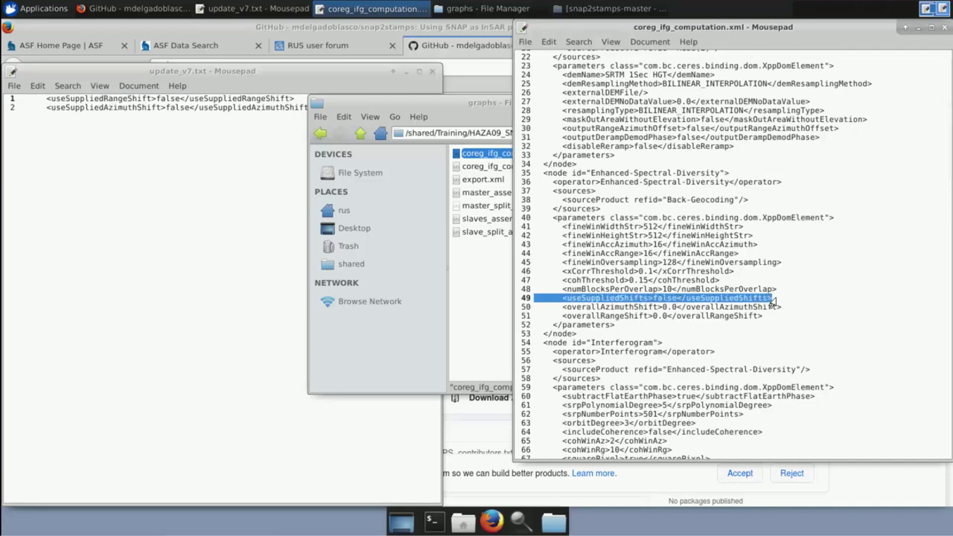
{"action": "key", "text": "Delete"}
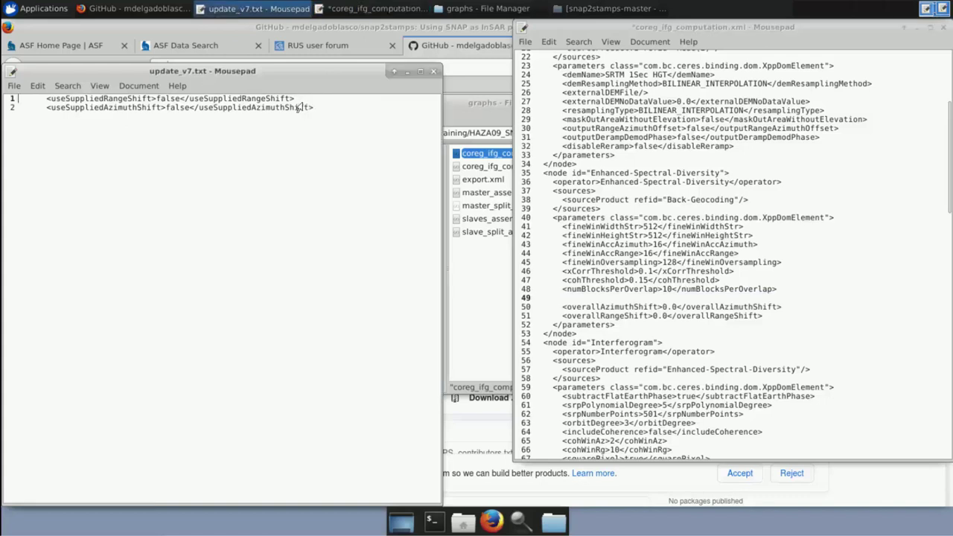
{"action": "left_click", "coordinate": [208, 78]}
{"action": "key", "text": "ctrl+a"}
{"action": "key", "text": "ctrl+c"}
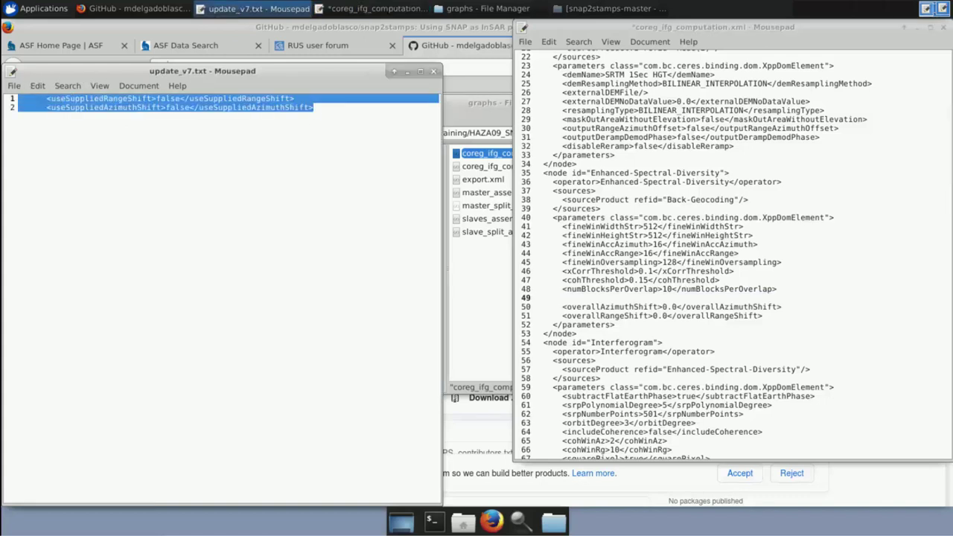
{"action": "left_click", "coordinate": [631, 308]}
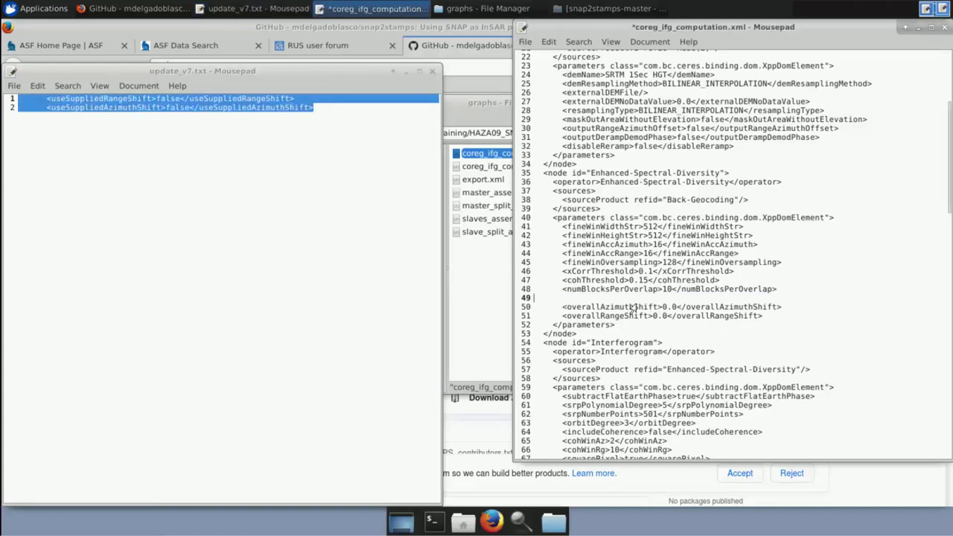
{"action": "key", "text": "ctrl+v"}
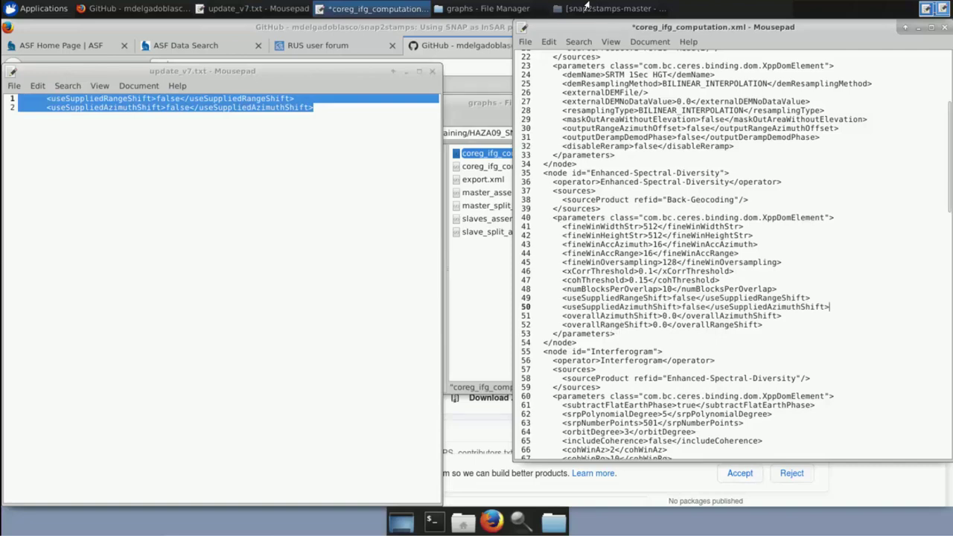
- Save coreg_ifg_computation.xml and close it along with update_v7.txt
{"action": "left_click", "coordinate": [525, 42]}
{"action": "left_click", "coordinate": [555, 112]}
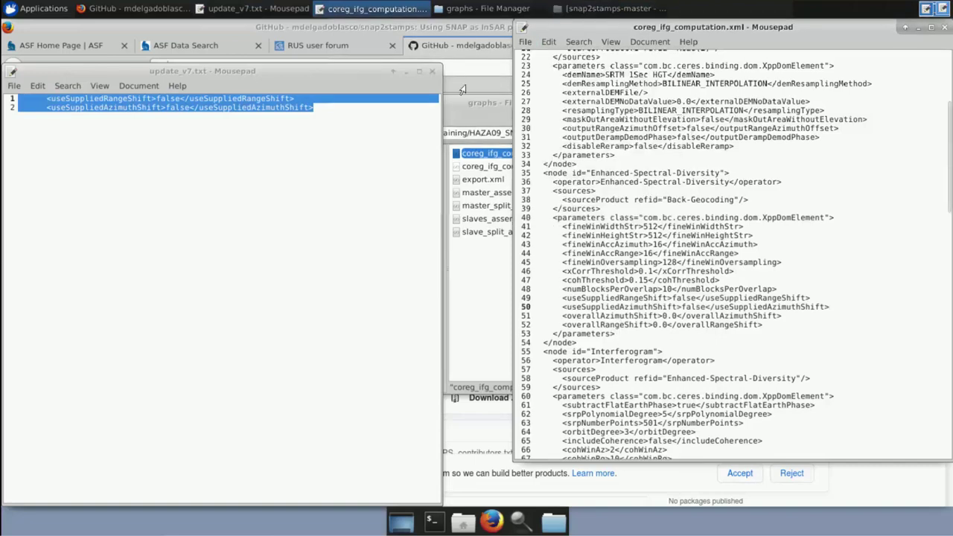
{"action": "left_click", "coordinate": [432, 72]}
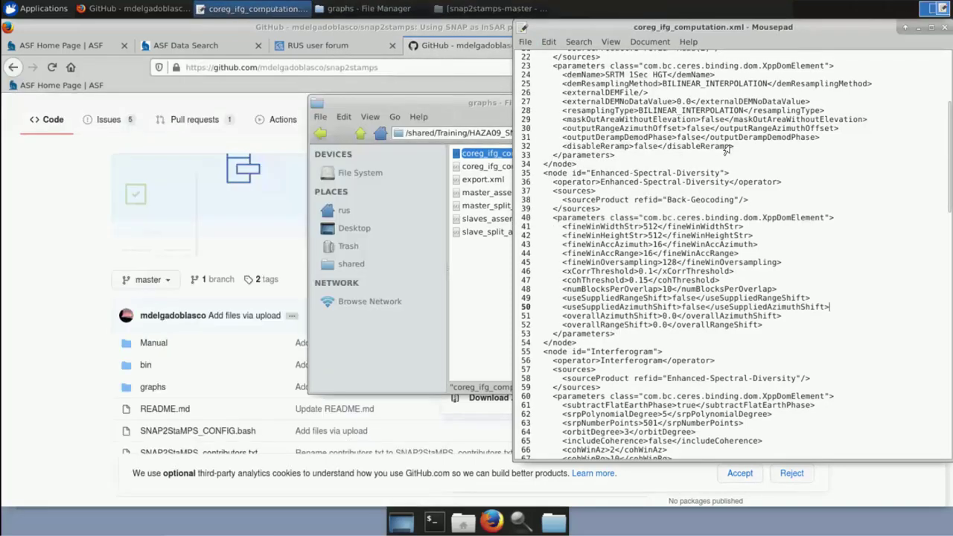
{"action": "key", "text": "ctrl+w"}
- Deselect the files, close the graphs folder window, and minimise Firefox
{"action": "left_click", "coordinate": [633, 280]}
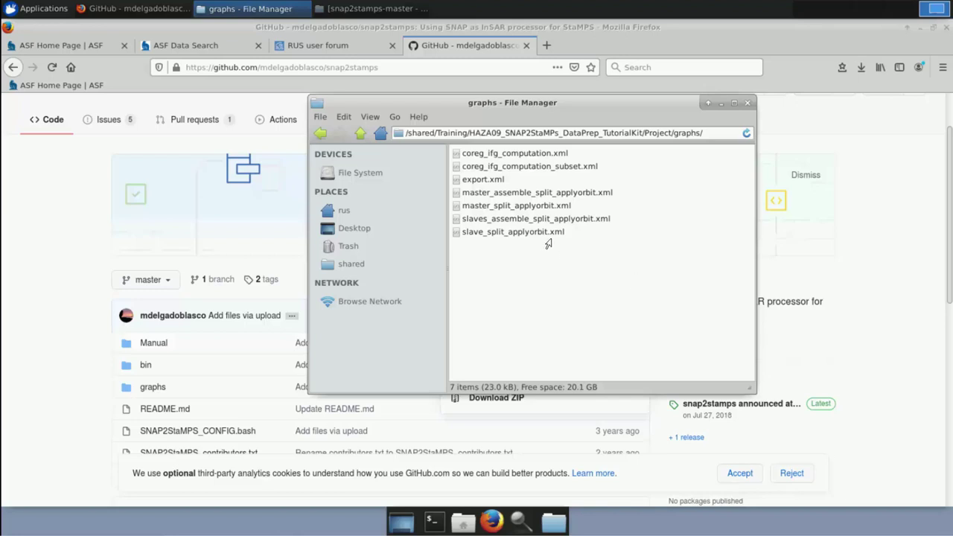
{"action": "left_click", "coordinate": [748, 103]}
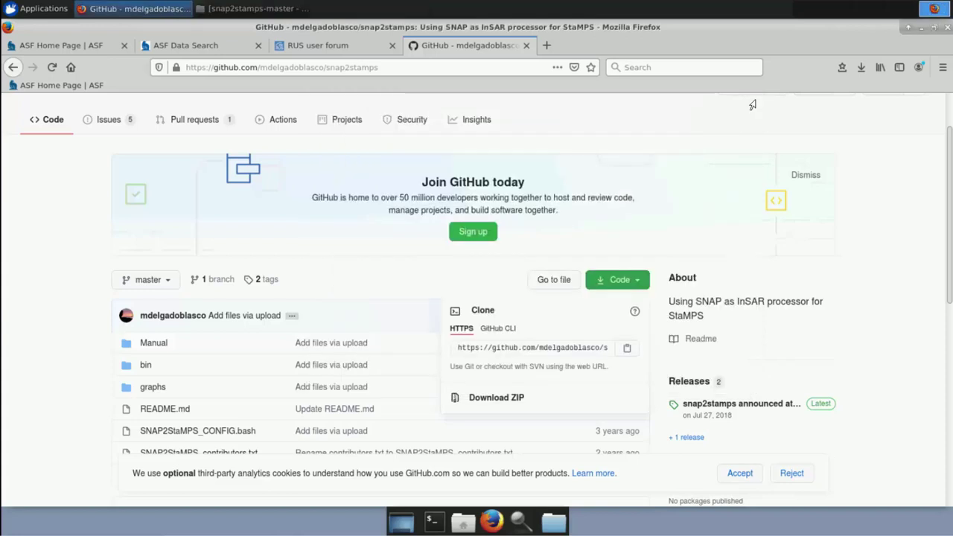
{"action": "left_click", "coordinate": [921, 28]}
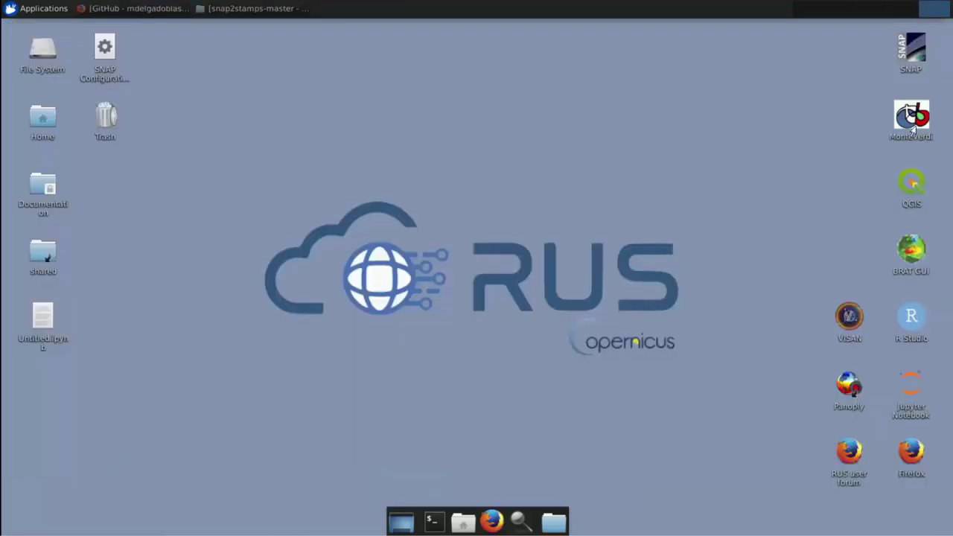
- Launch SNAP and decline the plugin update check
{"action": "double_click", "coordinate": [897, 56]}
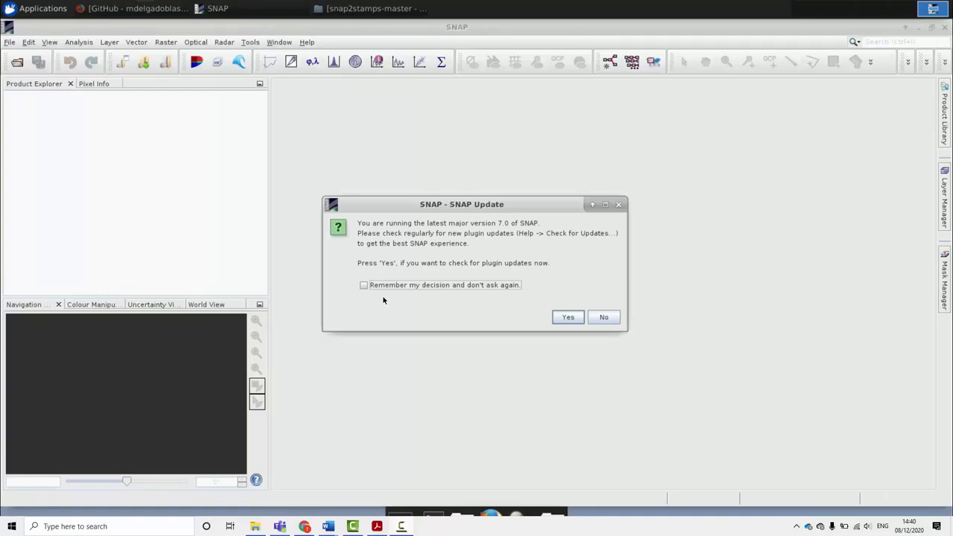
{"action": "left_click", "coordinate": [604, 318]}
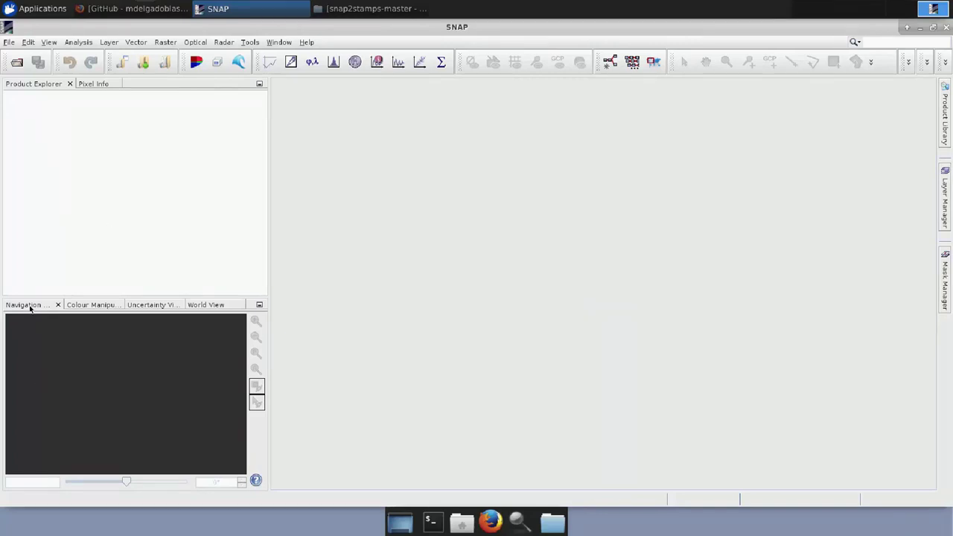
{"action": "left_click", "coordinate": [103, 306]}
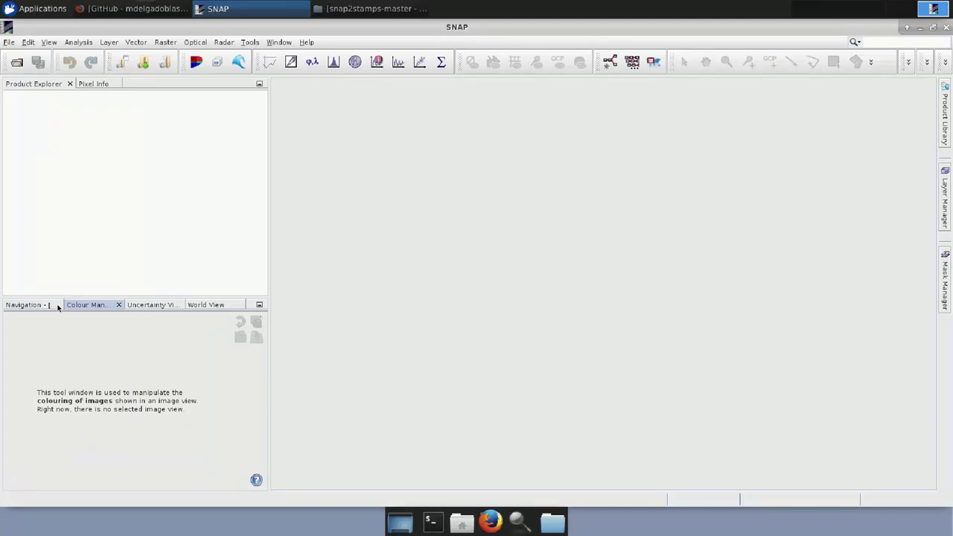
{"action": "left_click", "coordinate": [20, 306]}
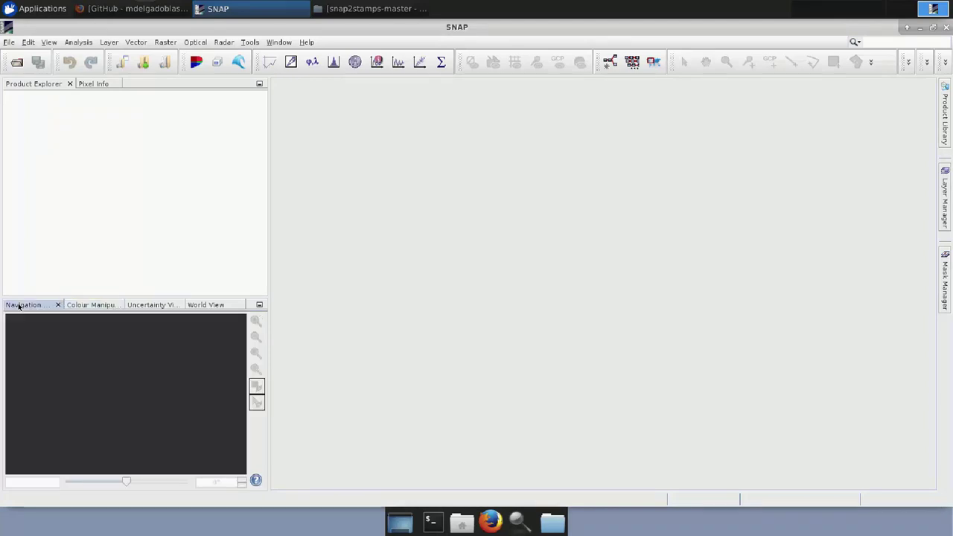
- Open every S1A_IW_SLC zip from shared/Training/HAZA09_SNAP2StaMPs_DataPrep_TutorialKit/Original
{"action": "left_click", "coordinate": [17, 63]}
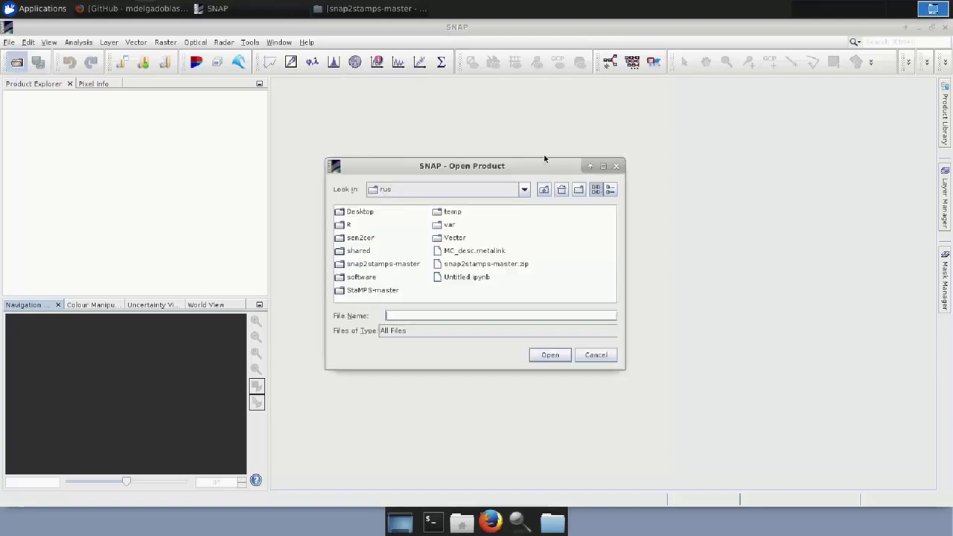
{"action": "left_click_drag", "start_coordinate": [544, 158], "coordinate": [548, 130]}
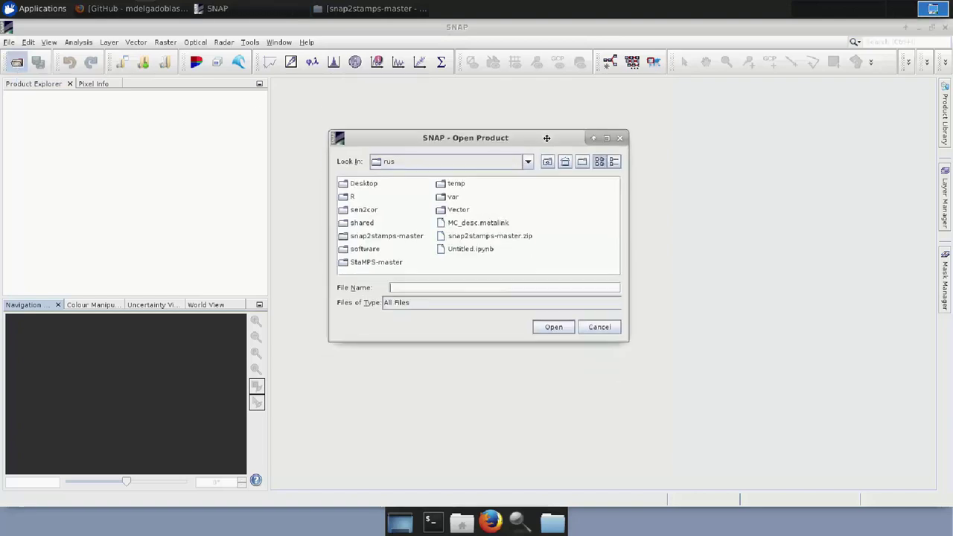
{"action": "double_click", "coordinate": [363, 224]}
{"action": "double_click", "coordinate": [363, 231]}
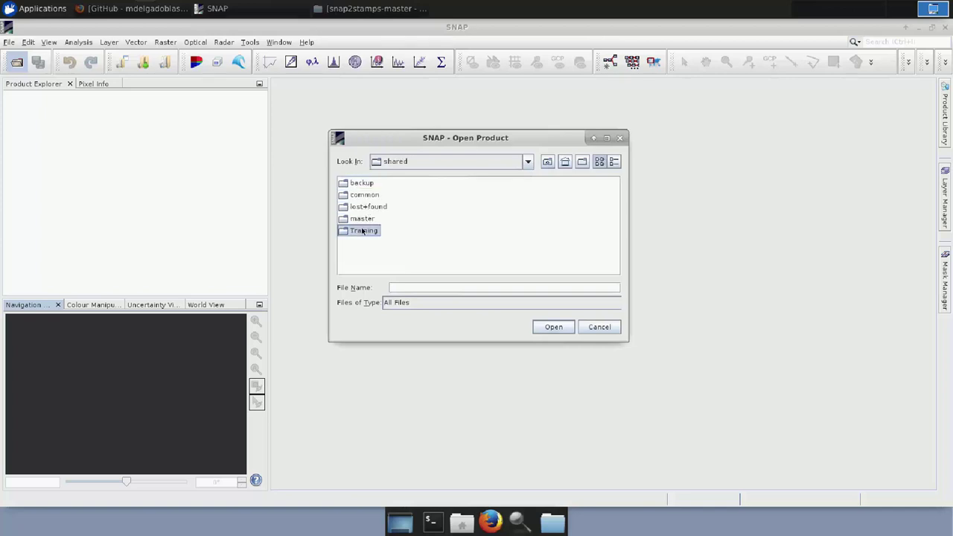
{"action": "double_click", "coordinate": [382, 195]}
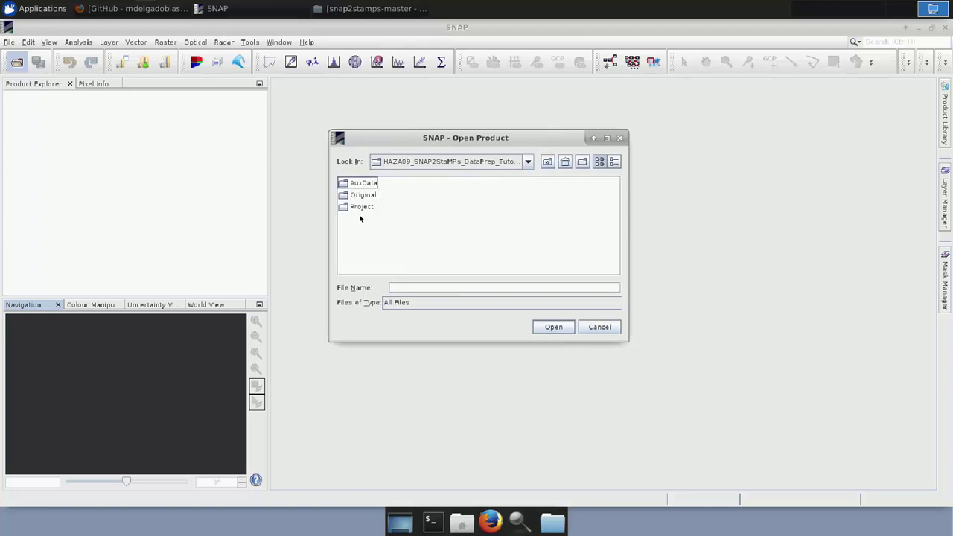
{"action": "double_click", "coordinate": [363, 195]}
{"action": "left_click", "coordinate": [363, 197]}
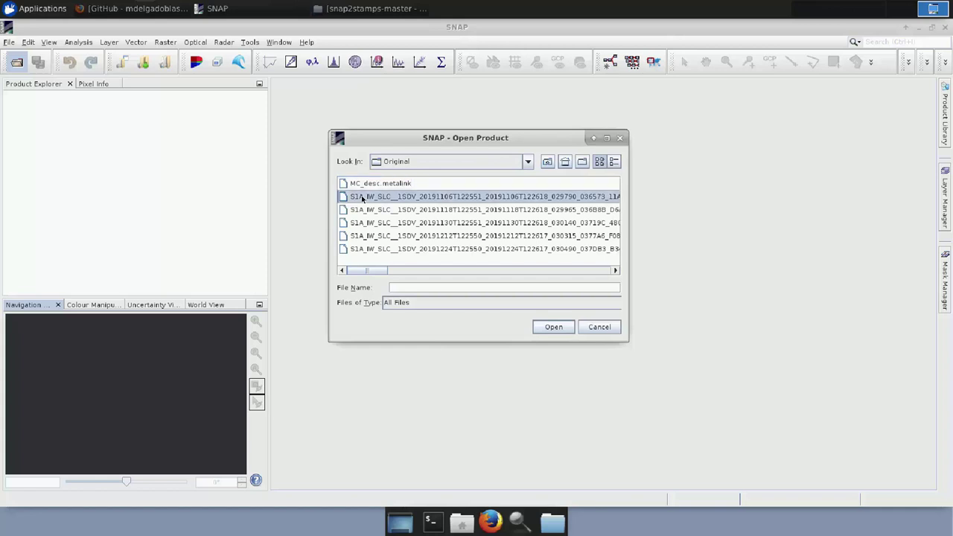
{"action": "left_click", "coordinate": [594, 271]}
{"action": "left_click", "coordinate": [594, 272]}
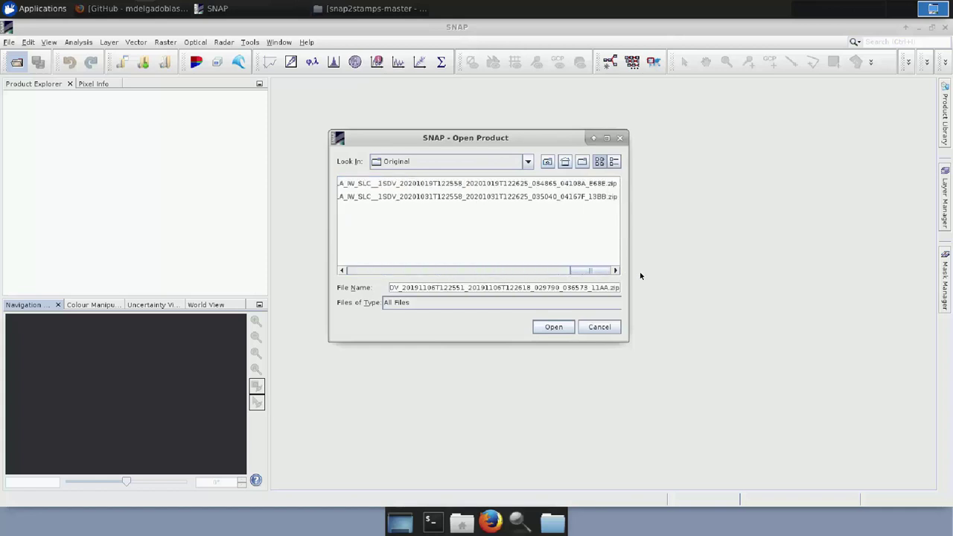
{"action": "left_click", "coordinate": [576, 200], "text": "shift"}
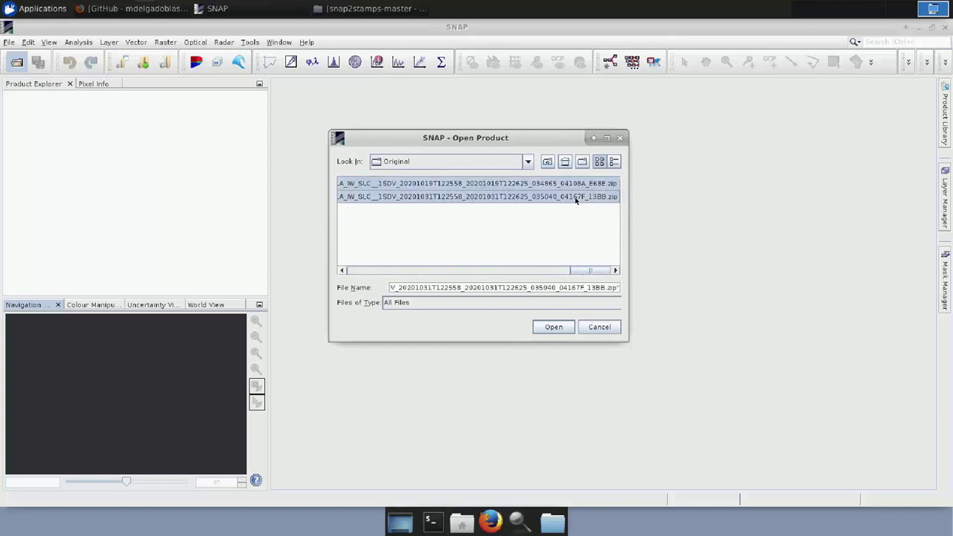
{"action": "left_click", "coordinate": [555, 328]}
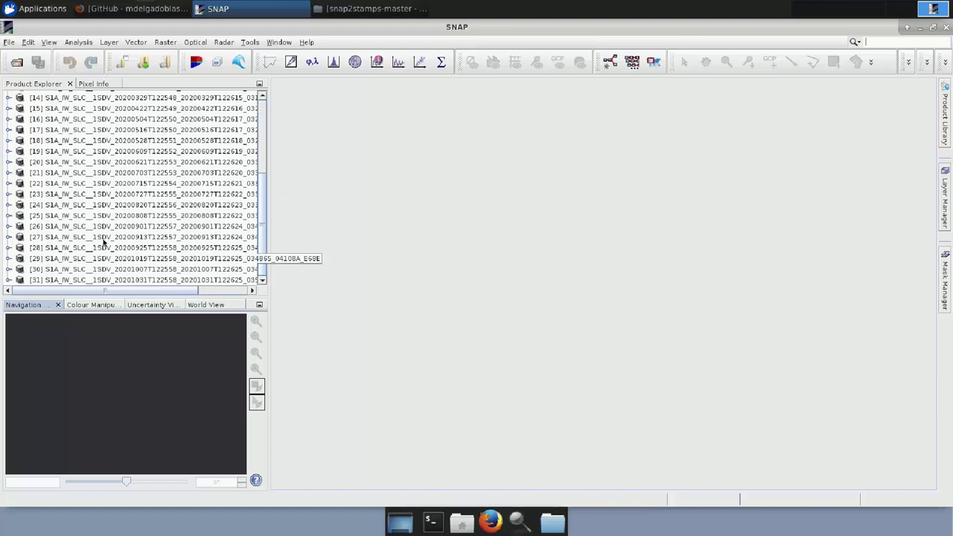
- Expand product [1]'s Bands and open Intensity_IW3_VV in an image view
{"action": "scroll", "coordinate": [93, 224], "scroll_direction": "up", "scroll_amount": 5}
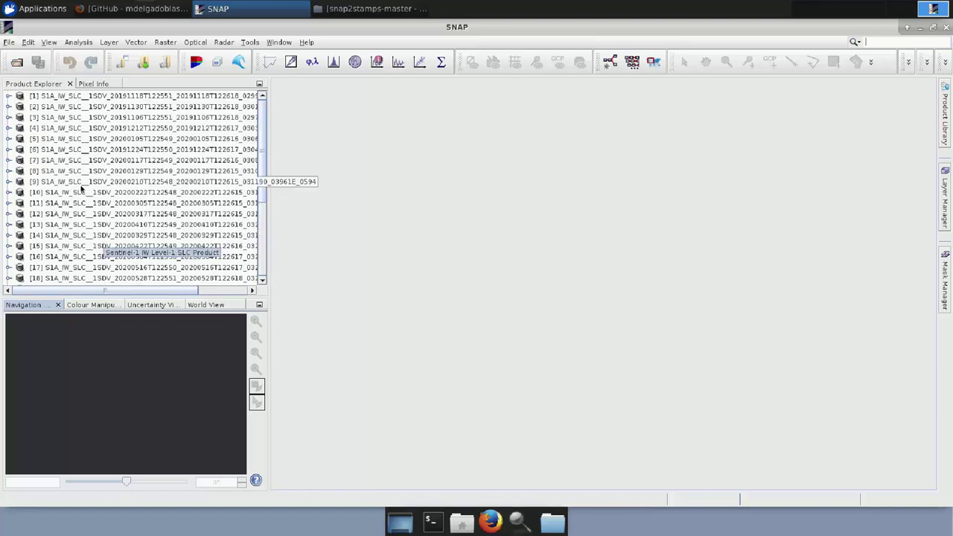
{"action": "left_click", "coordinate": [9, 96]}
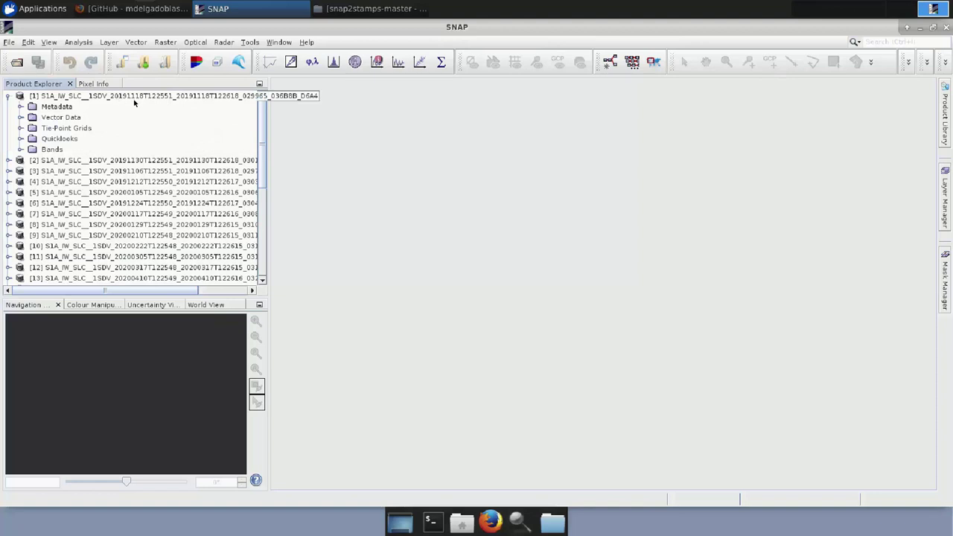
{"action": "left_click", "coordinate": [20, 149]}
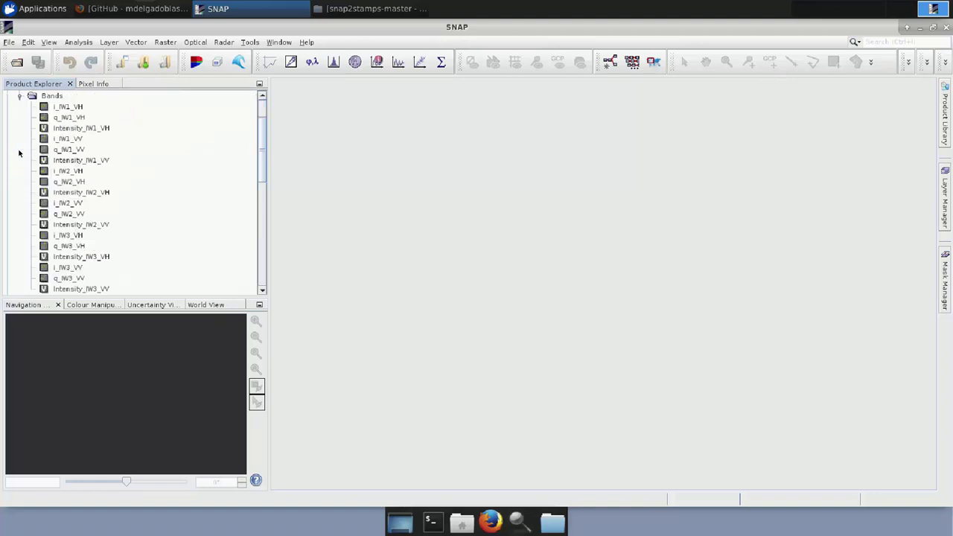
{"action": "scroll", "coordinate": [175, 169], "scroll_direction": "up", "scroll_amount": 2}
{"action": "scroll", "coordinate": [174, 178], "scroll_direction": "down", "scroll_amount": 3}
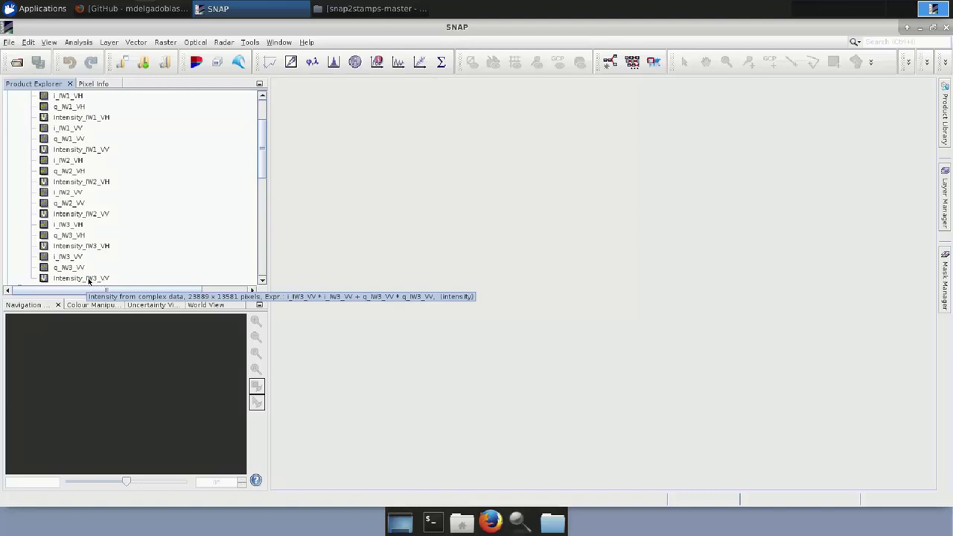
{"action": "double_click", "coordinate": [88, 279]}
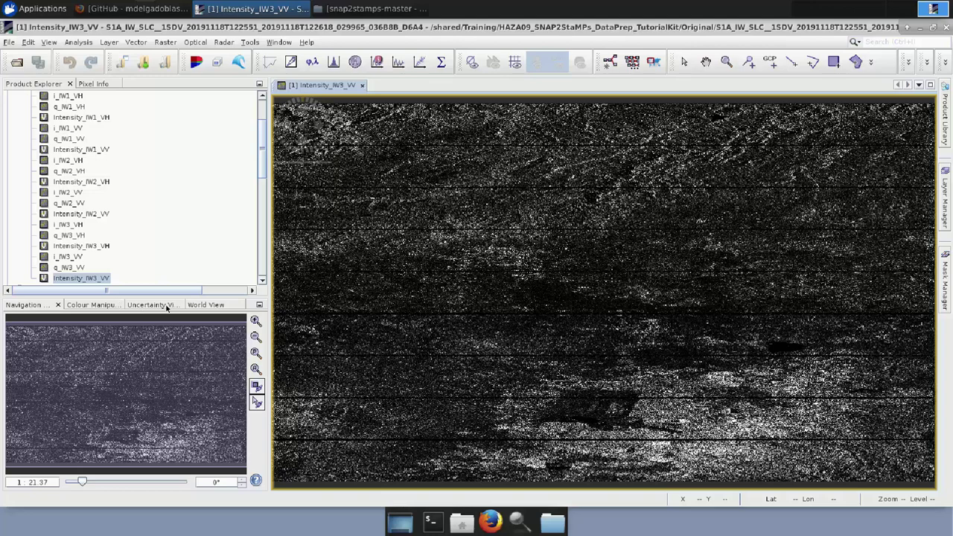
- In World View, rotate the globe to the Americas and zoom onto the red footprint over Mexico
{"action": "left_click", "coordinate": [208, 305]}
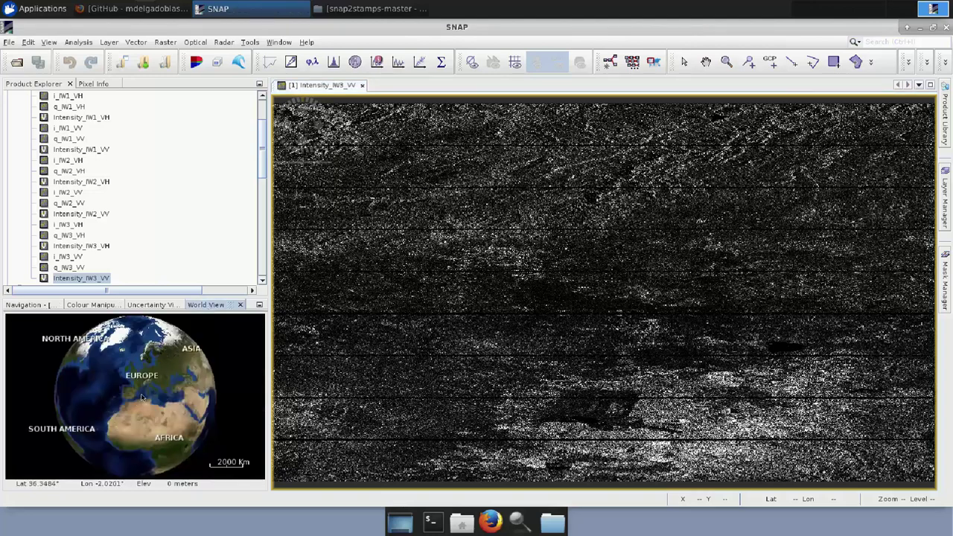
{"action": "left_click_drag", "start_coordinate": [122, 396], "coordinate": [207, 376]}
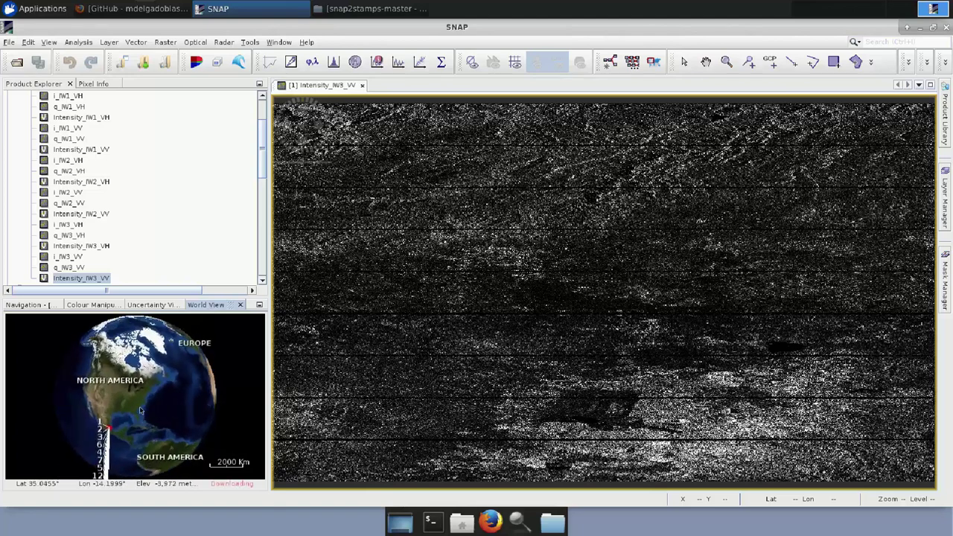
{"action": "scroll", "coordinate": [119, 383], "scroll_direction": "up", "scroll_amount": 3}
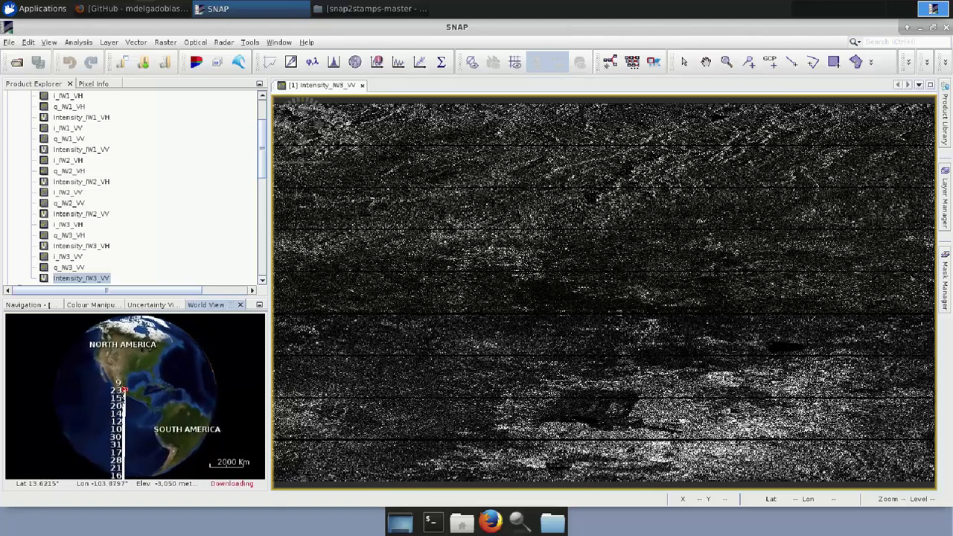
{"action": "scroll", "coordinate": [119, 383], "scroll_direction": "up", "scroll_amount": 5}
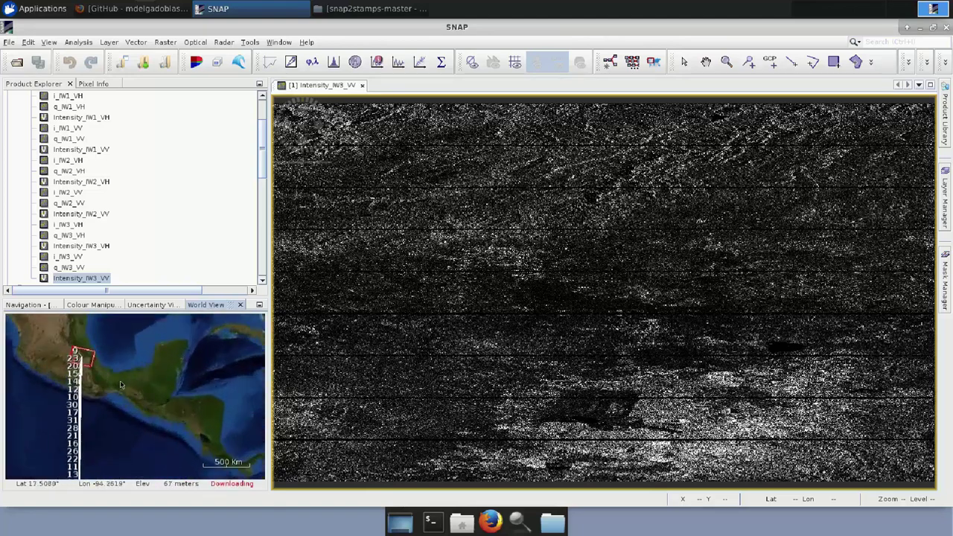
{"action": "scroll", "coordinate": [90, 366], "scroll_direction": "up", "scroll_amount": 3}
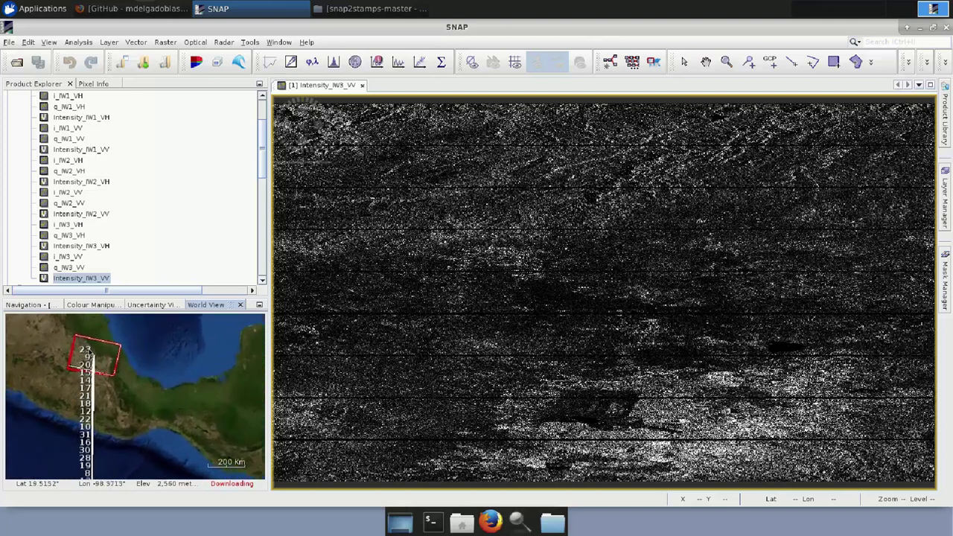
{"action": "left_click_drag", "start_coordinate": [90, 367], "coordinate": [198, 417]}
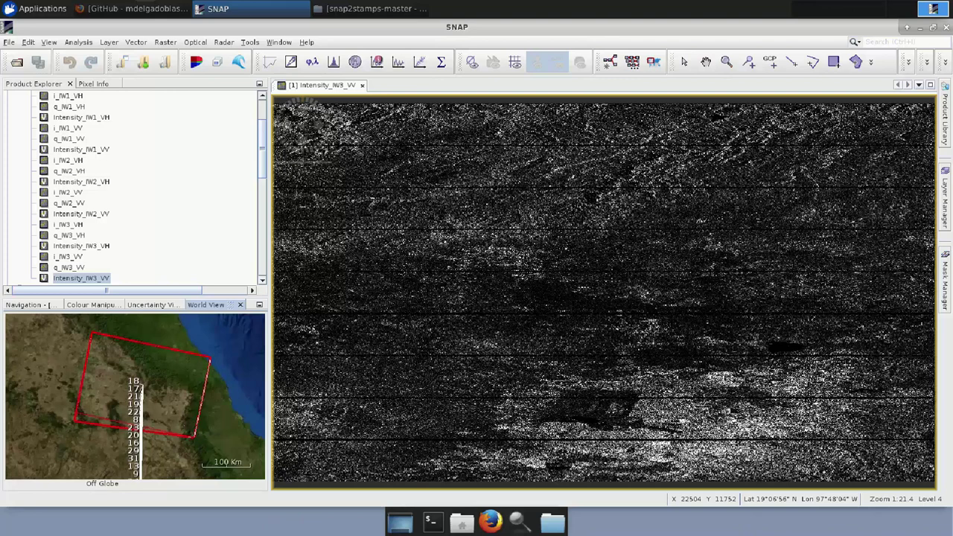
- Run InSAR Stack Overview on the opened products, identifying 04May2020 on track 143 as master
{"action": "left_click", "coordinate": [224, 43]}
{"action": "mouse_move", "coordinate": [245, 102]}
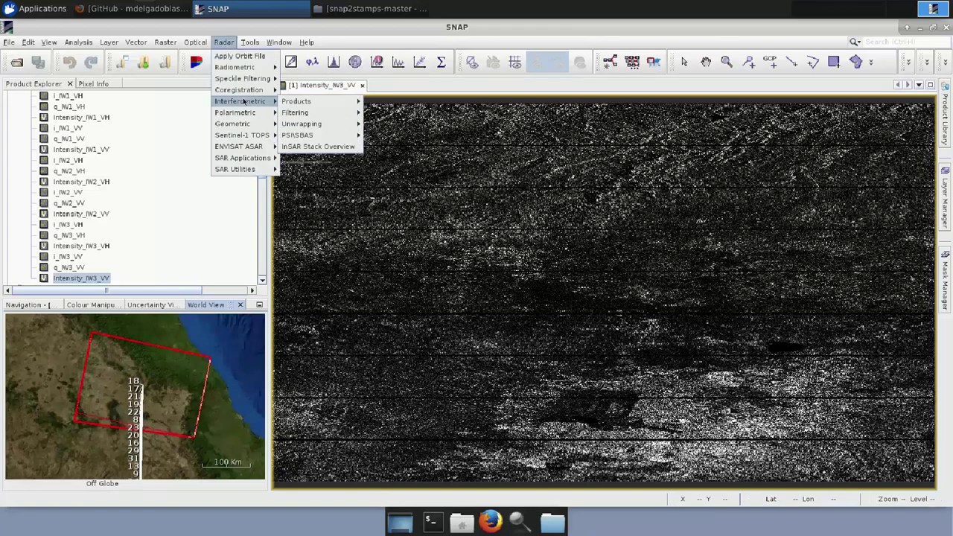
{"action": "left_click", "coordinate": [323, 148]}
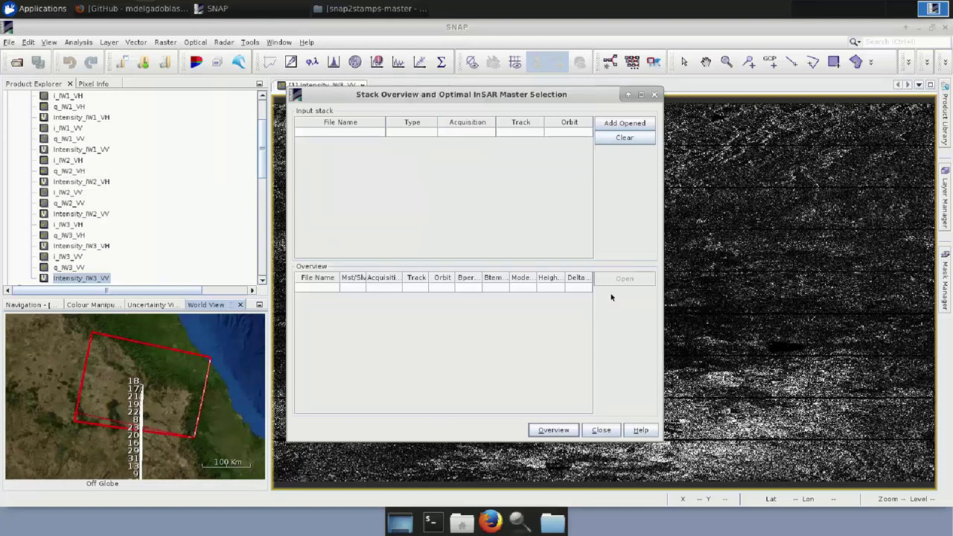
{"action": "left_click", "coordinate": [630, 124]}
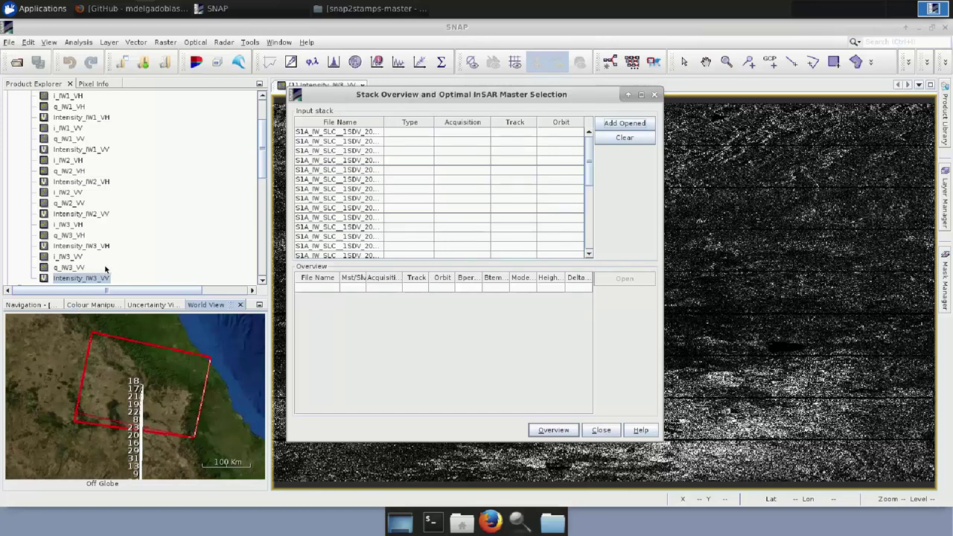
{"action": "left_click", "coordinate": [550, 431]}
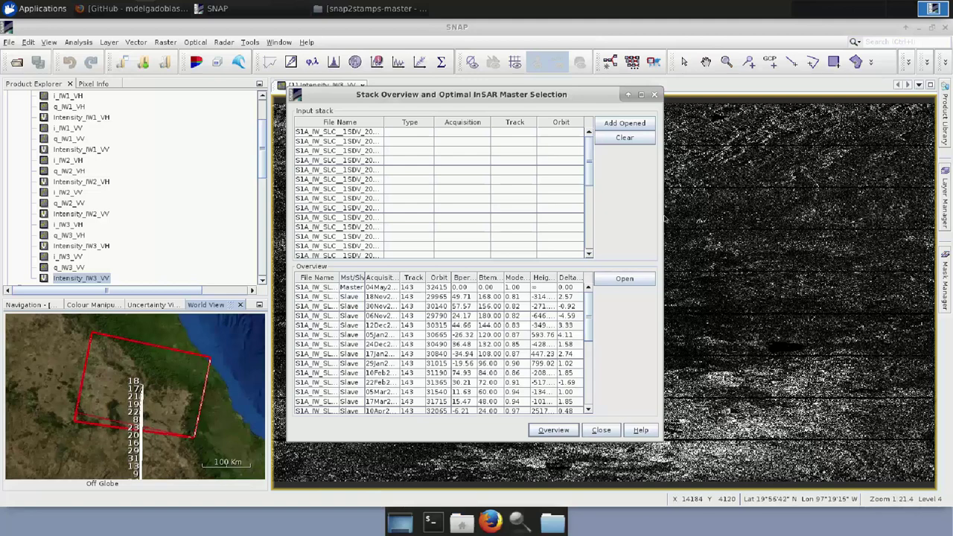
{"action": "left_click_drag", "start_coordinate": [662, 218], "coordinate": [945, 223]}
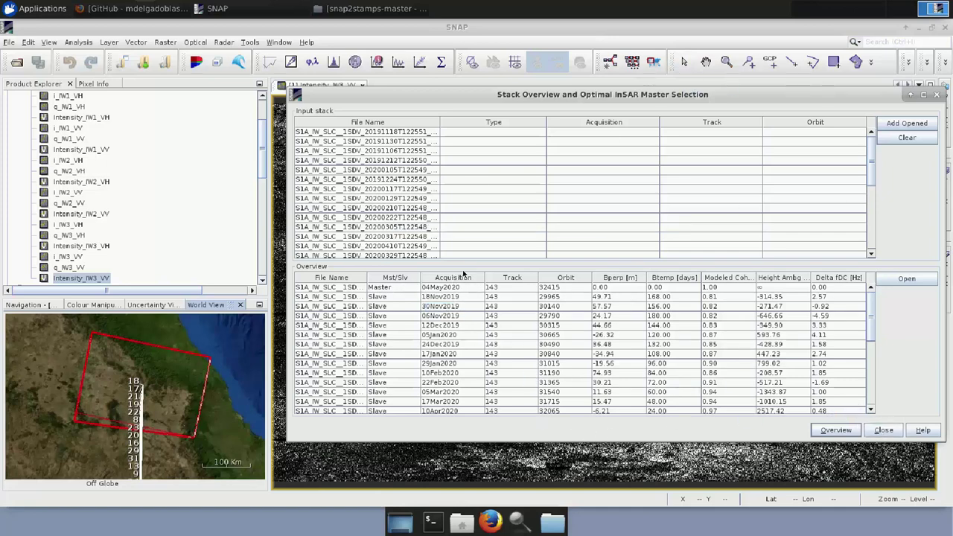
{"action": "left_click", "coordinate": [888, 435]}
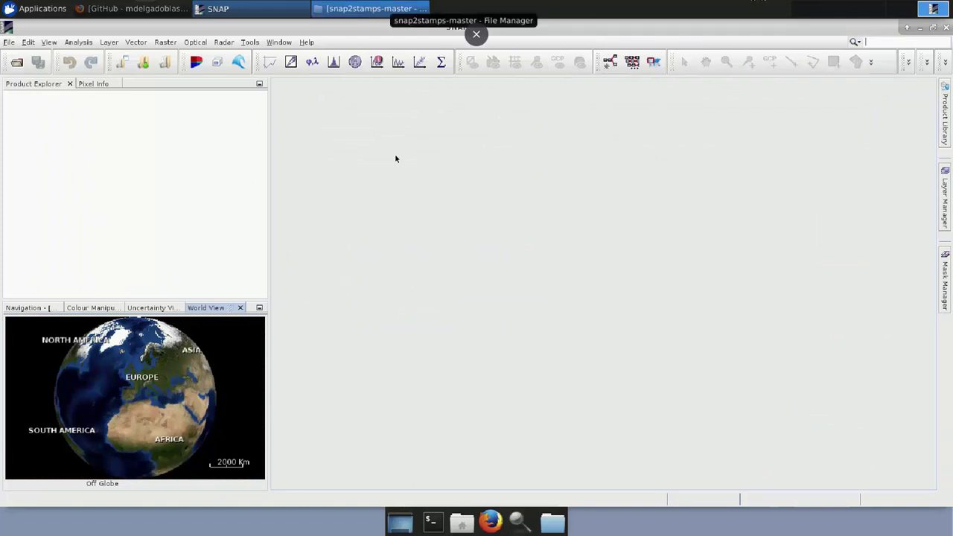
- Open File Manager and browse to the tutorial kit's Original folder
{"action": "left_click", "coordinate": [553, 521]}
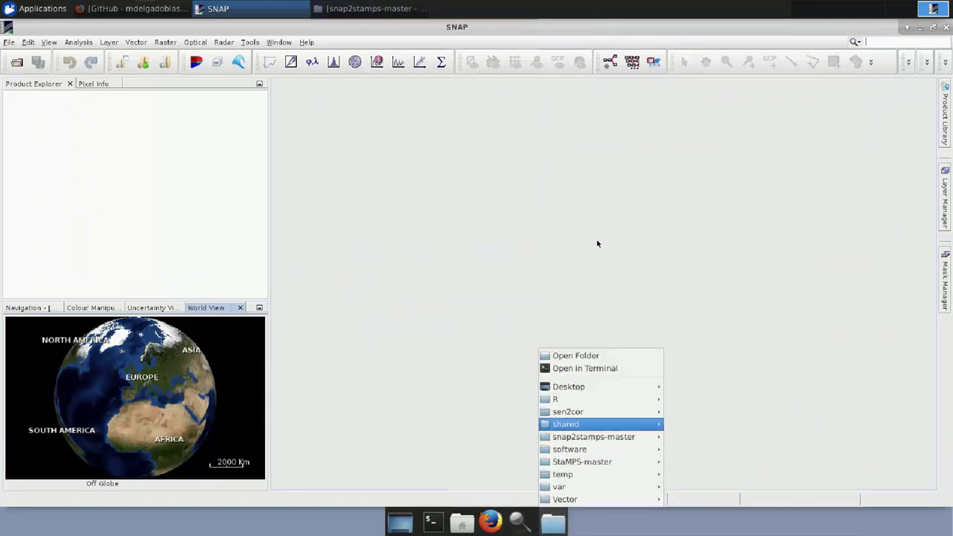
{"action": "left_click", "coordinate": [598, 356]}
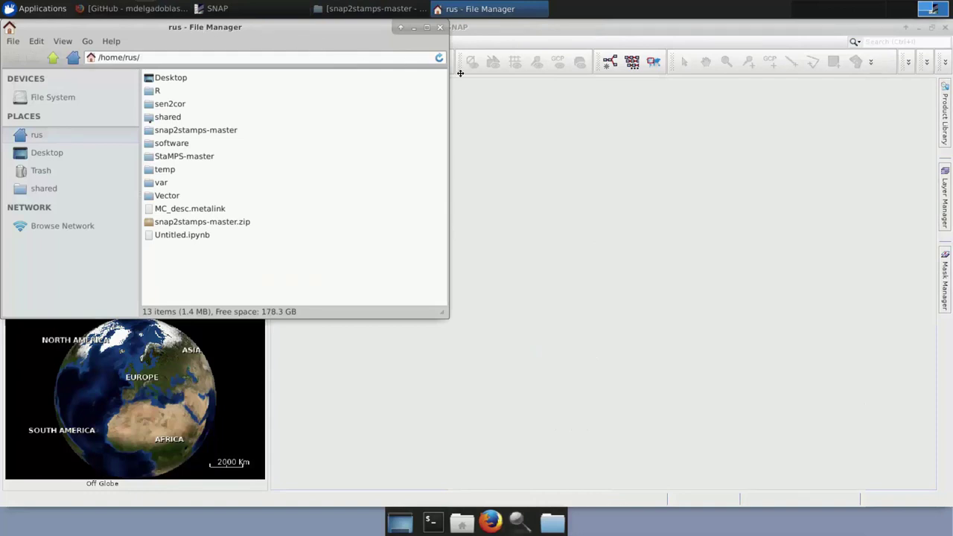
{"action": "left_click_drag", "start_coordinate": [460, 73], "coordinate": [461, 73]}
{"action": "left_click", "coordinate": [316, 239]}
{"action": "left_click", "coordinate": [435, 169]}
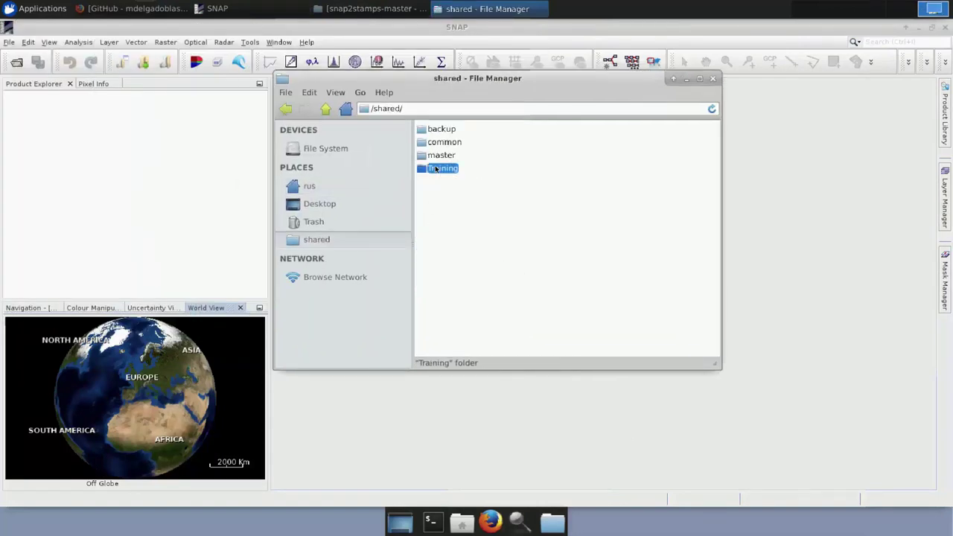
{"action": "double_click", "coordinate": [435, 169]}
{"action": "double_click", "coordinate": [447, 141]}
{"action": "left_click", "coordinate": [433, 155]}
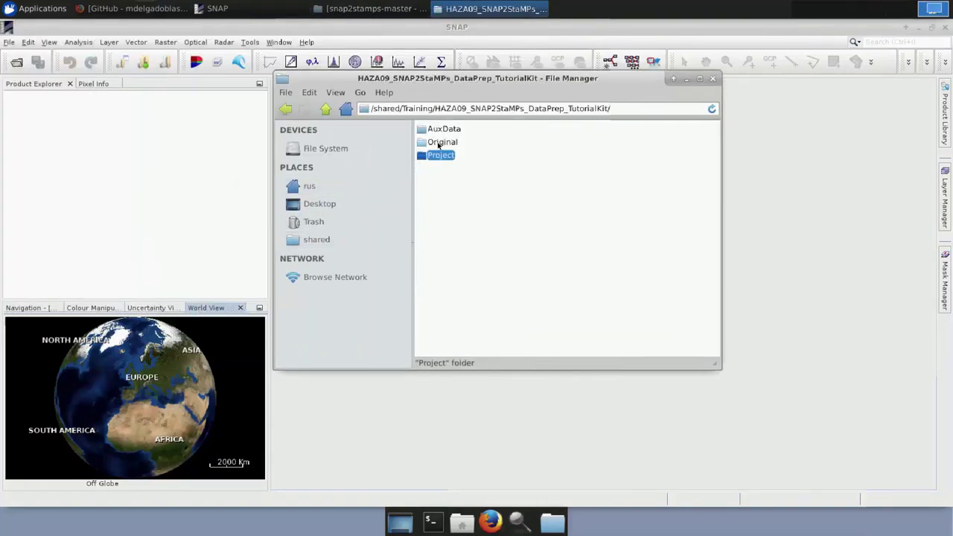
{"action": "double_click", "coordinate": [441, 143]}
- Create a new folder named 'master' inside Original
{"action": "right_click", "coordinate": [474, 343]}
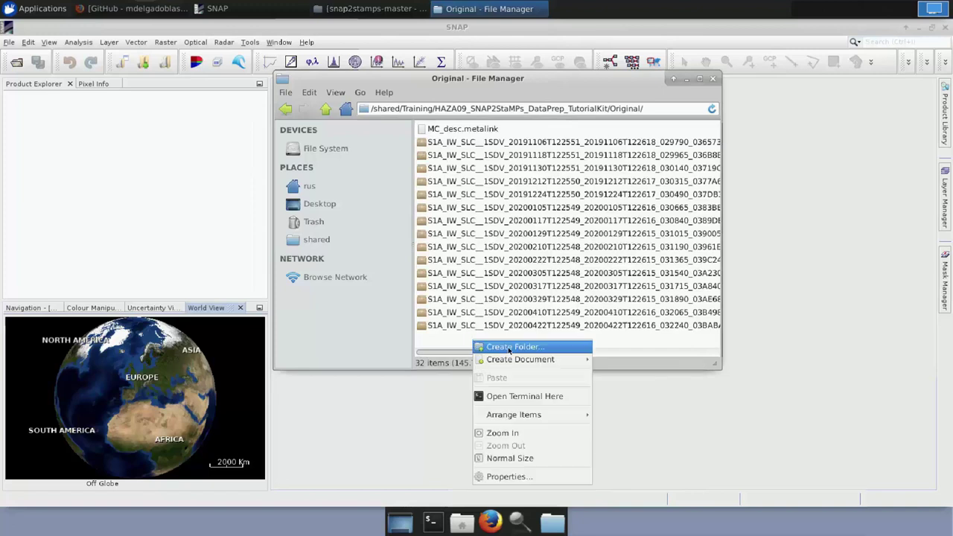
{"action": "left_click", "coordinate": [507, 347]}
{"action": "key", "text": "BackSpace"}
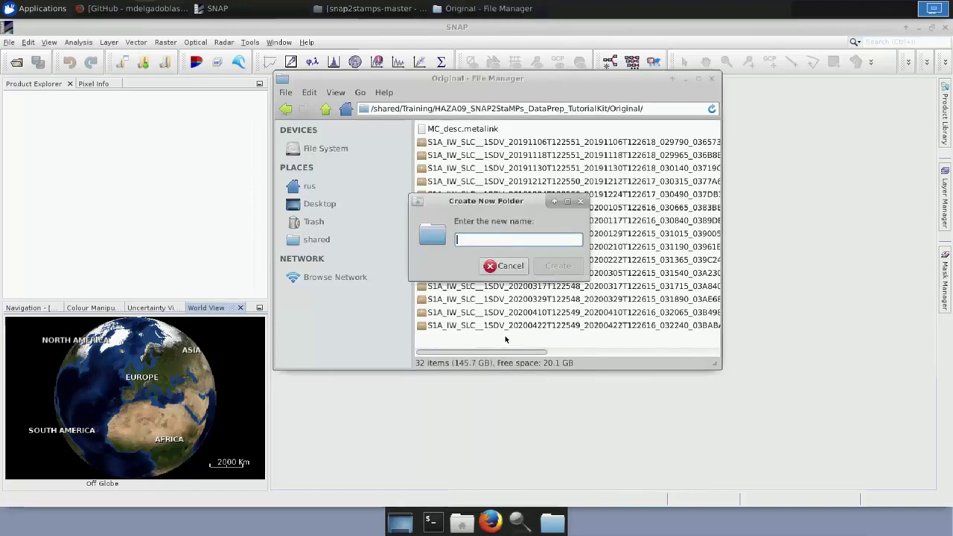
{"action": "type", "text": "master"}
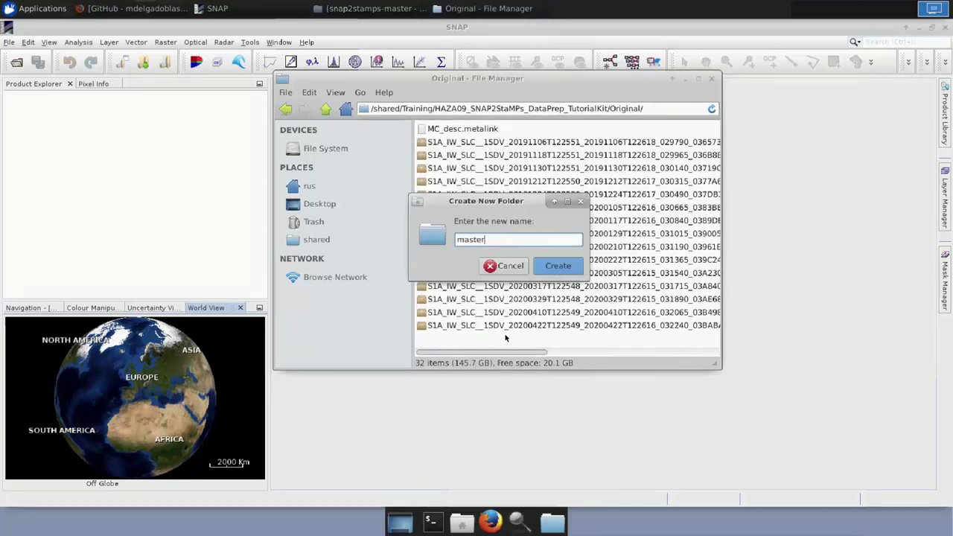
{"action": "left_click", "coordinate": [558, 266]}
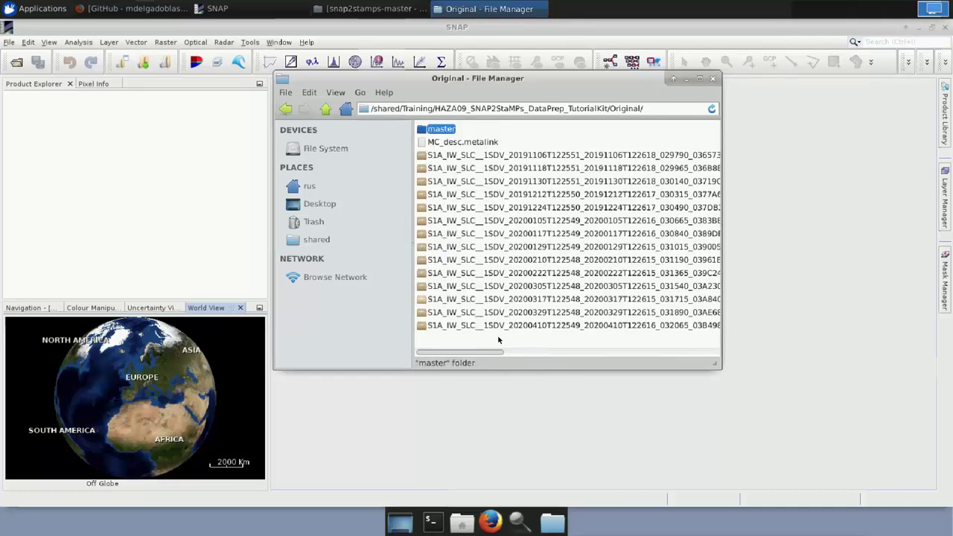
- Move the 20200504 SLC zip into master and confirm it is there
{"action": "left_click_drag", "start_coordinate": [490, 353], "coordinate": [583, 352]}
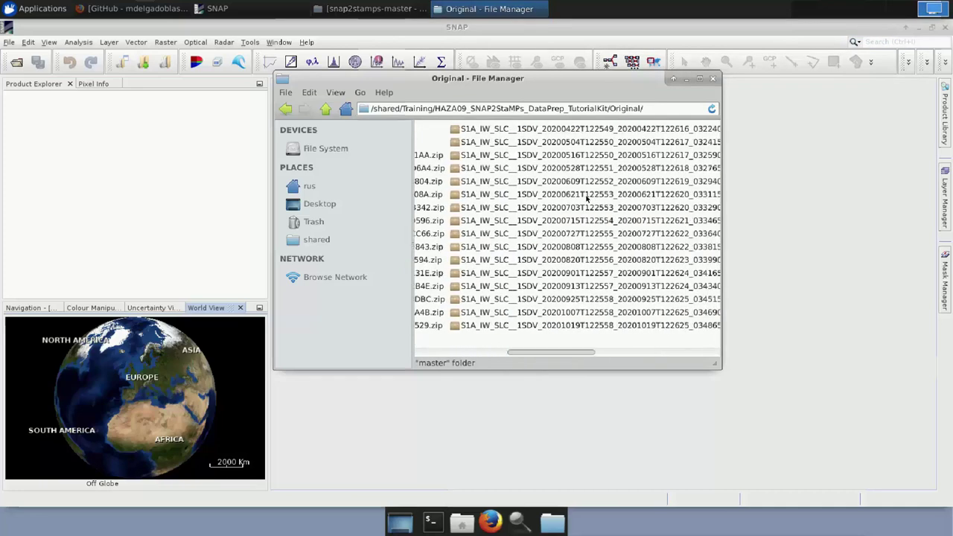
{"action": "left_click", "coordinate": [582, 143]}
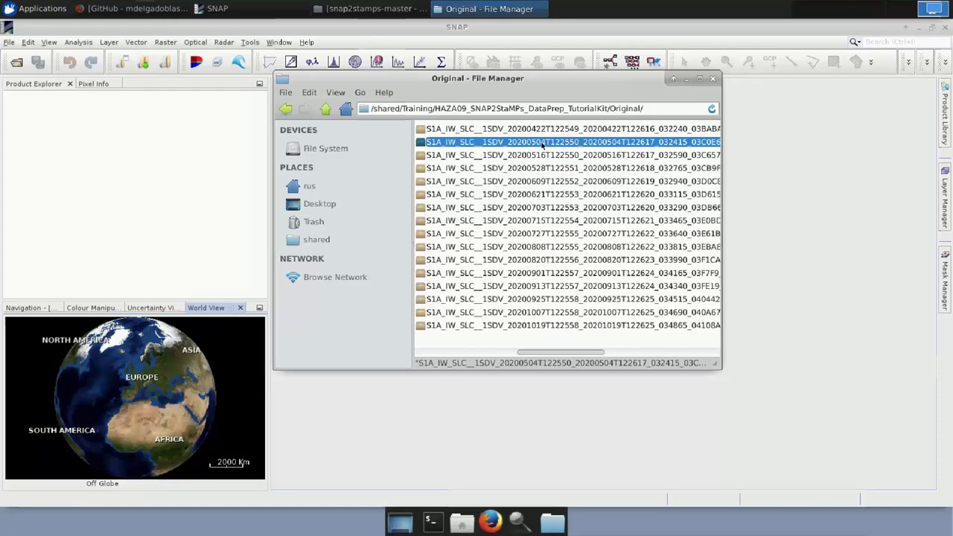
{"action": "scroll", "coordinate": [488, 339], "scroll_direction": "left", "scroll_amount": 5}
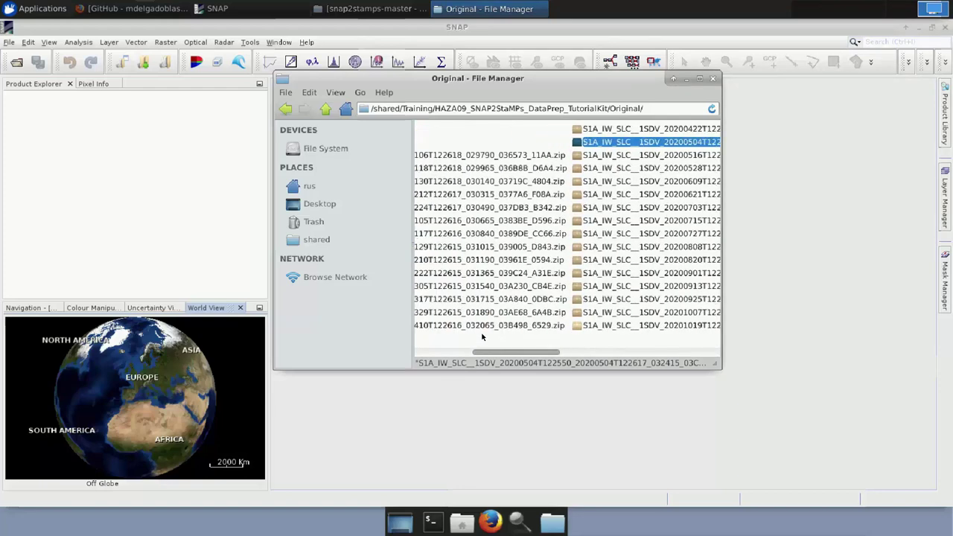
{"action": "left_click", "coordinate": [658, 145]}
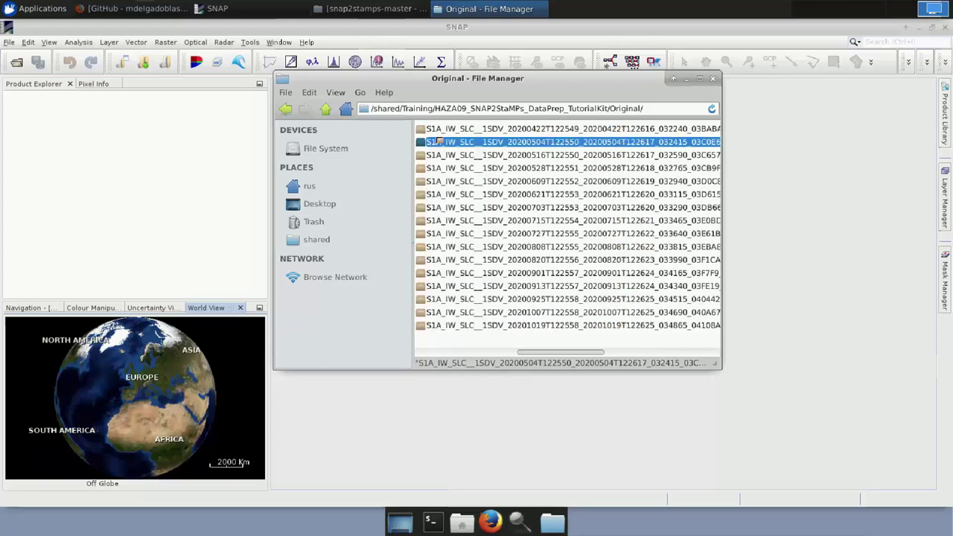
{"action": "scroll", "coordinate": [414, 133], "scroll_direction": "left", "scroll_amount": 5}
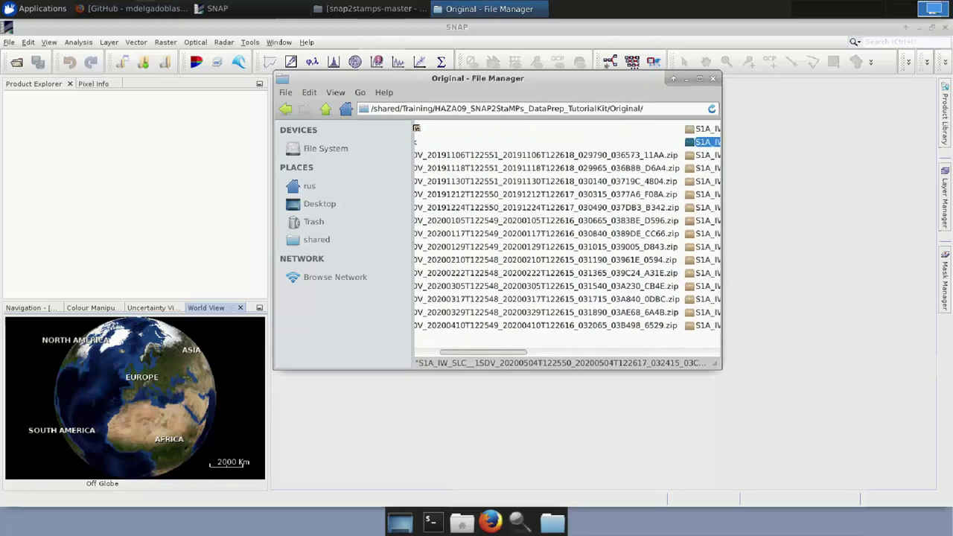
{"action": "left_click_drag", "start_coordinate": [418, 139], "coordinate": [423, 125]}
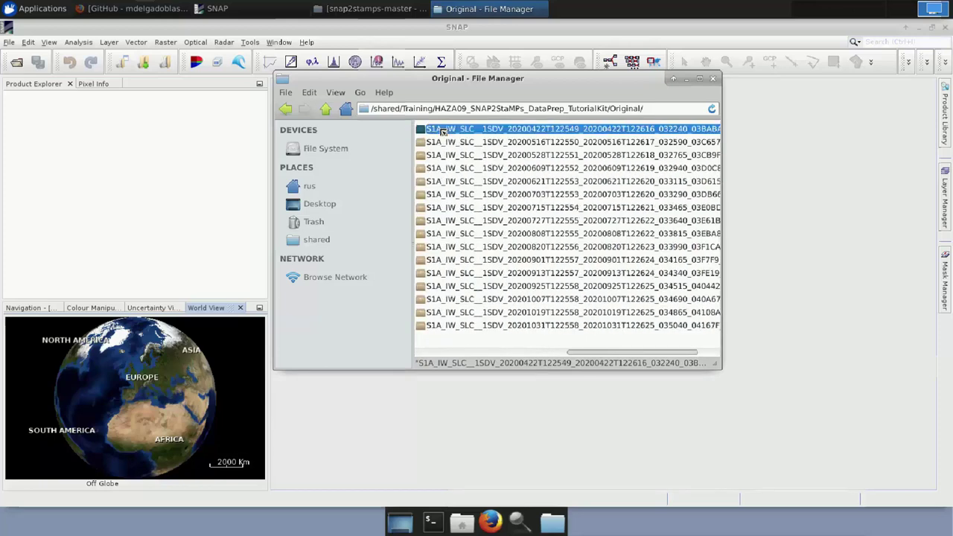
{"action": "left_click_drag", "start_coordinate": [585, 351], "coordinate": [435, 337]}
{"action": "double_click", "coordinate": [444, 131]}
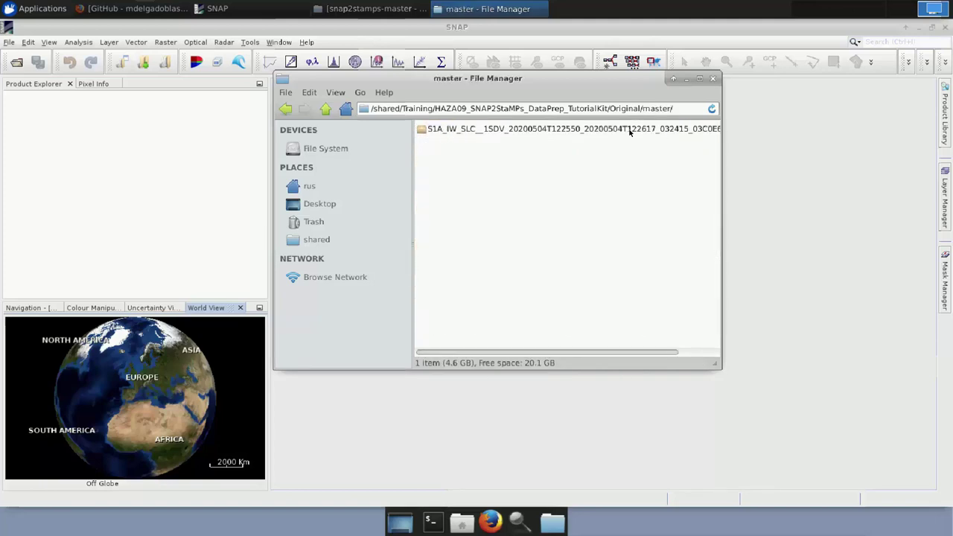
{"action": "left_click", "coordinate": [325, 108]}
- Select and cut the 30 remaining S1A_IW_SLC images in Original
{"action": "left_click", "coordinate": [472, 156]}
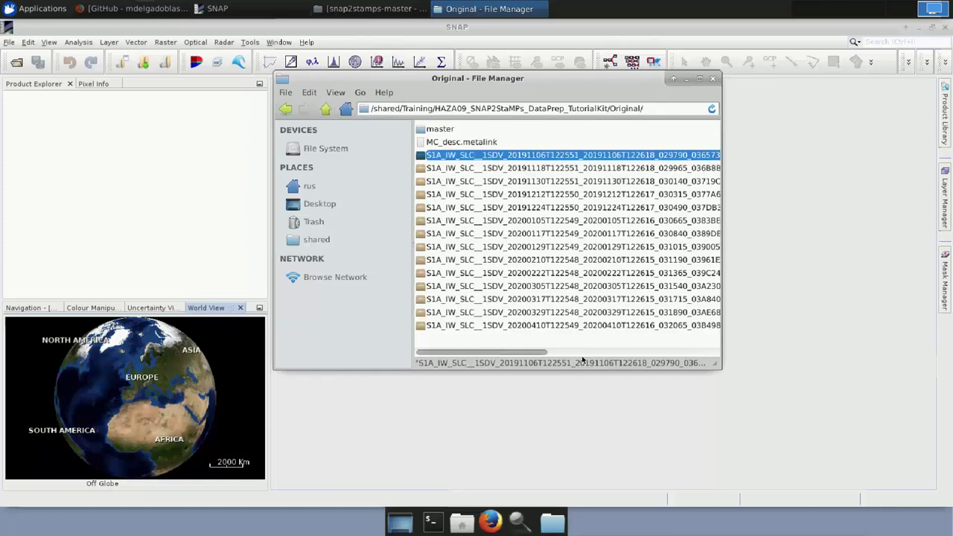
{"action": "left_click_drag", "start_coordinate": [497, 353], "coordinate": [698, 363]}
{"action": "left_click", "coordinate": [658, 327], "text": "shift"}
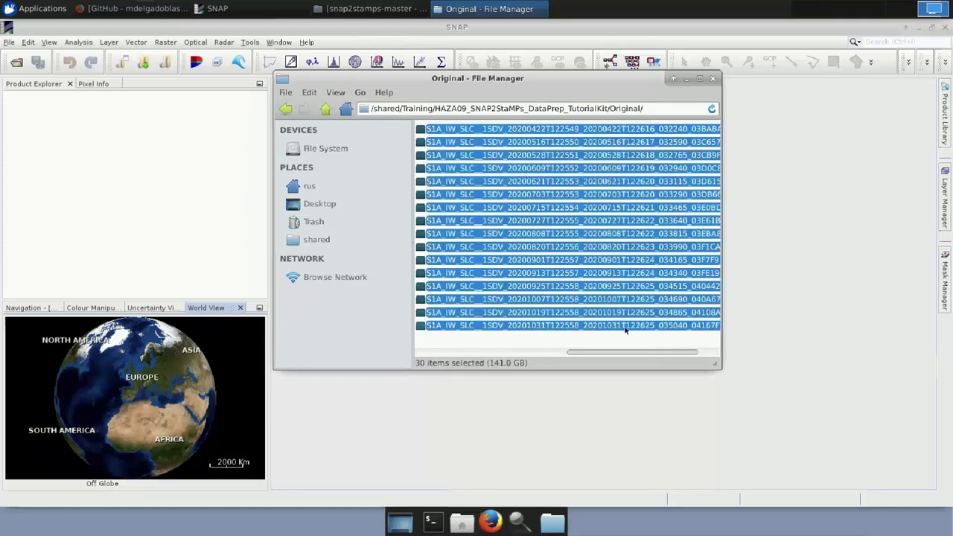
{"action": "right_click", "coordinate": [593, 327]}
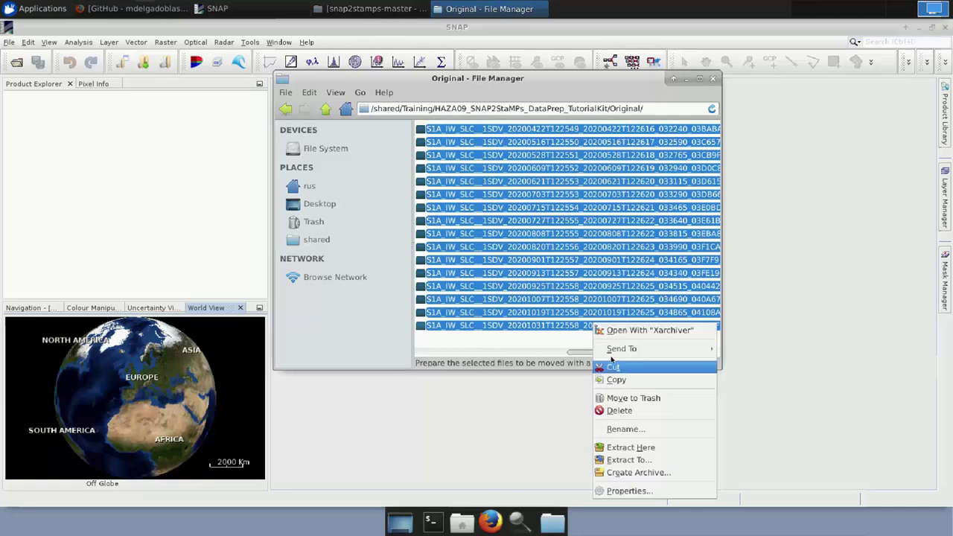
{"action": "key", "text": "Escape"}
- Create a 'slaves' folder inside the tutorial kit's Project folder
{"action": "left_click", "coordinate": [326, 108]}
{"action": "double_click", "coordinate": [447, 156]}
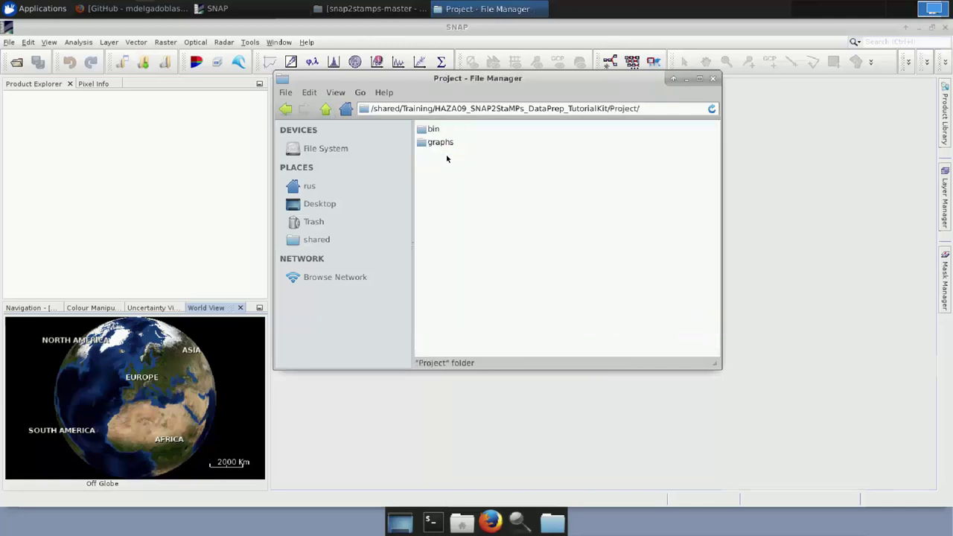
{"action": "right_click", "coordinate": [524, 215]}
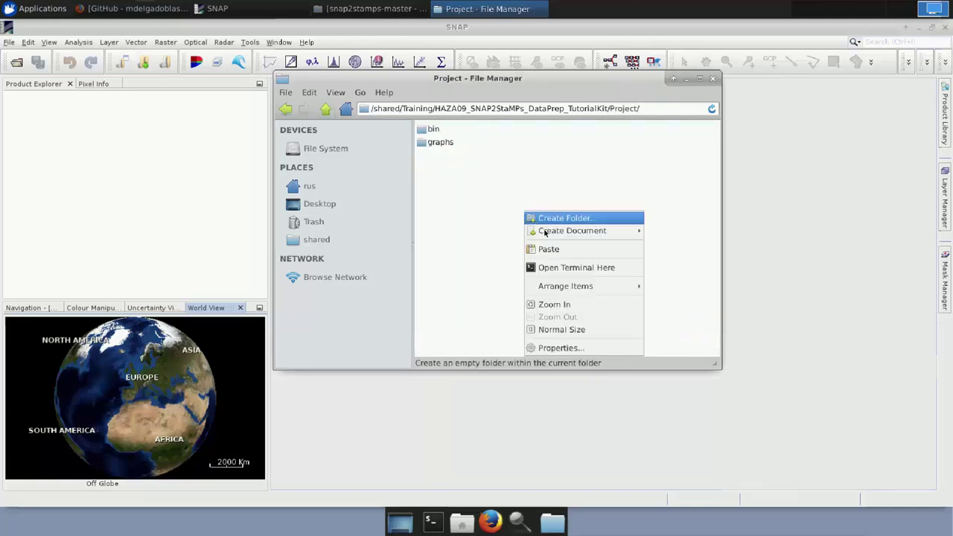
{"action": "left_click", "coordinate": [560, 221]}
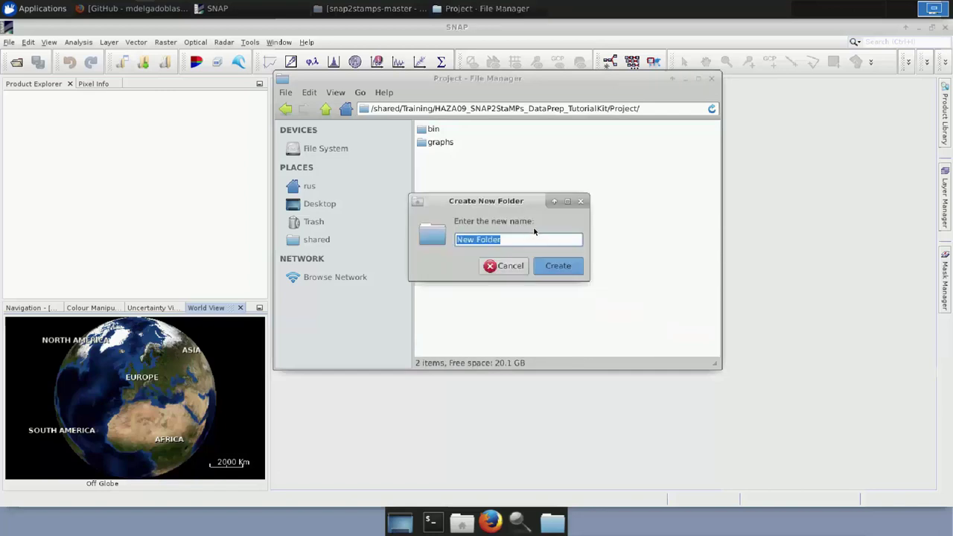
{"action": "type", "text": "slaves"}
{"action": "left_click", "coordinate": [560, 267]}
- Paste the 30 slave zips (141.0 GB) into slaves and minimise File Manager
{"action": "double_click", "coordinate": [437, 155]}
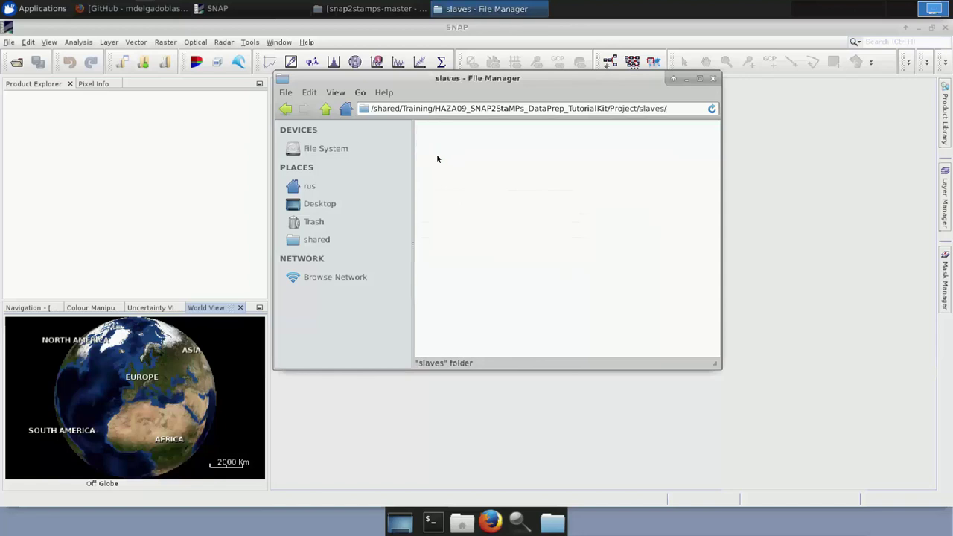
{"action": "right_click", "coordinate": [500, 193]}
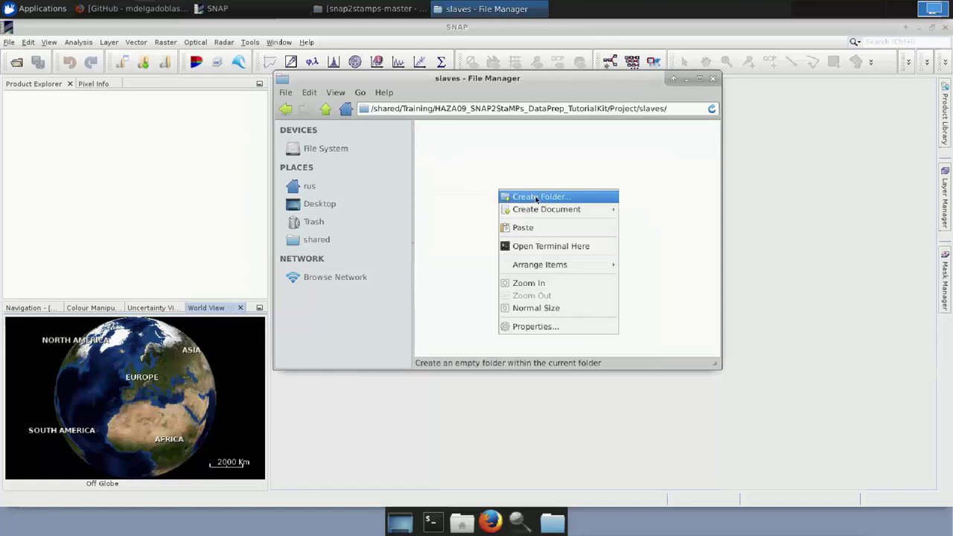
{"action": "left_click", "coordinate": [522, 227]}
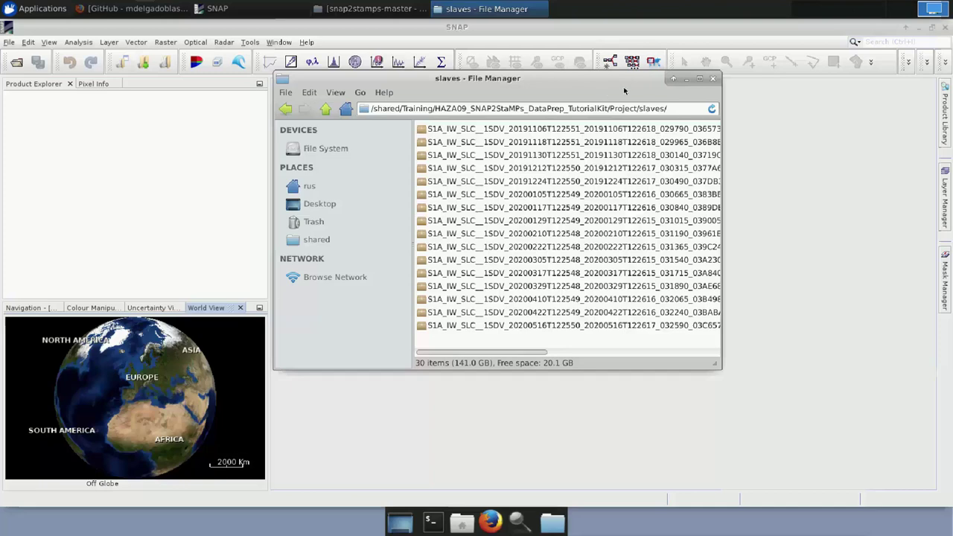
{"action": "left_click_drag", "start_coordinate": [500, 352], "coordinate": [447, 356]}
{"action": "left_click", "coordinate": [326, 111]}
{"action": "left_click", "coordinate": [325, 111]}
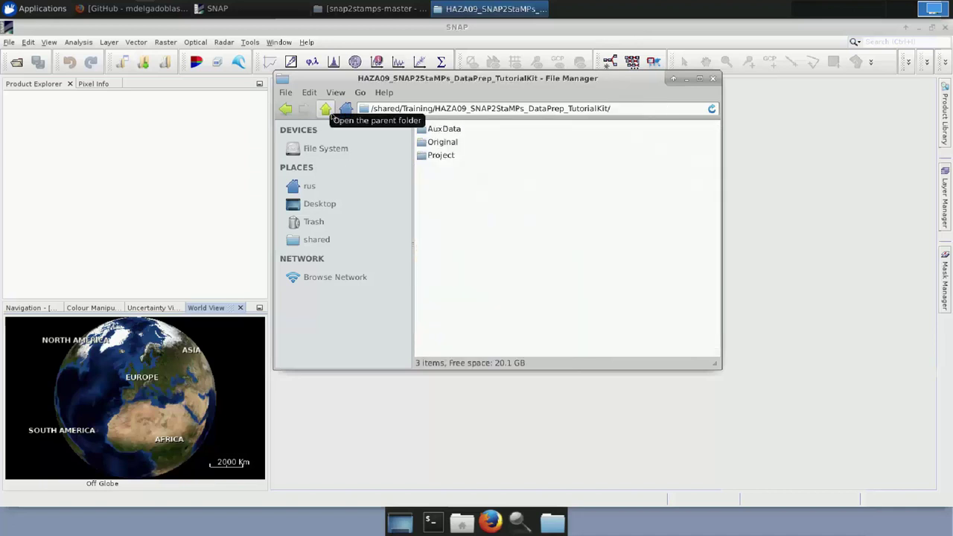
{"action": "left_click", "coordinate": [686, 79]}
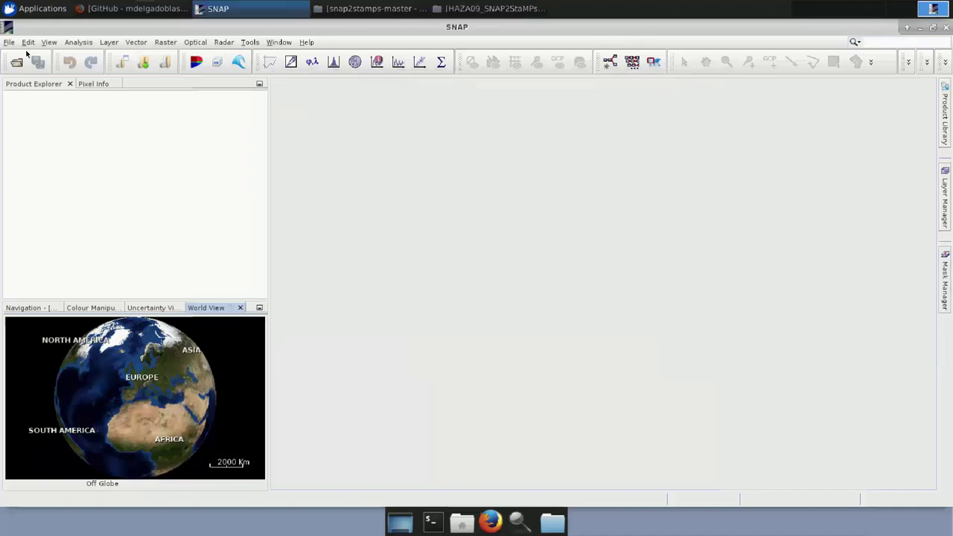
- Open the 20200504 S1A zip from Original/master and view its Intensity_IW3_VV band
{"action": "left_click", "coordinate": [16, 63]}
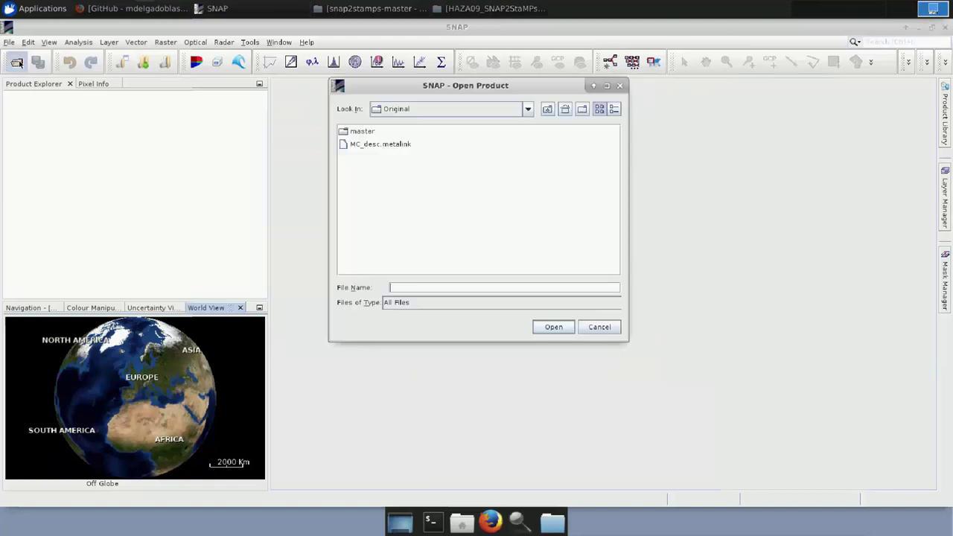
{"action": "double_click", "coordinate": [347, 131]}
{"action": "double_click", "coordinate": [381, 129]}
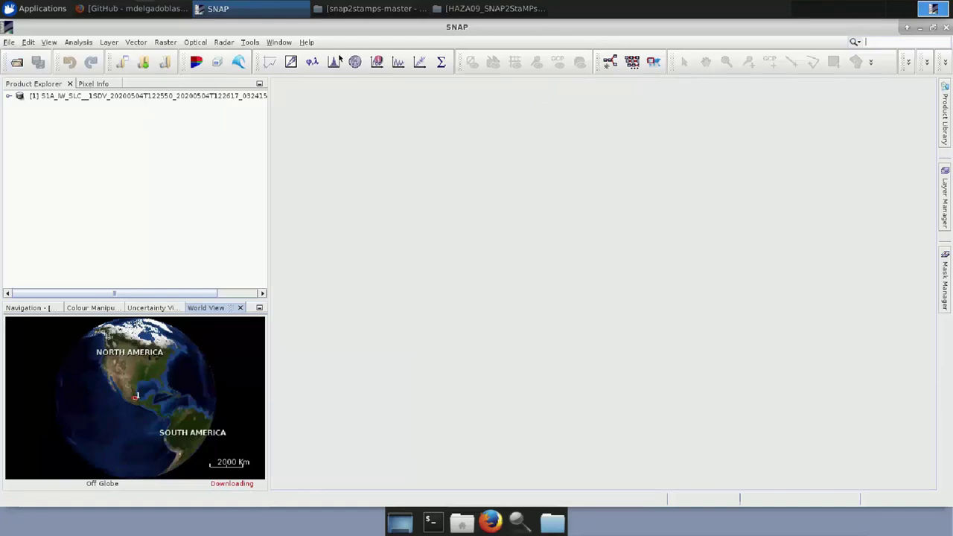
{"action": "double_click", "coordinate": [20, 95]}
{"action": "left_click", "coordinate": [20, 149]}
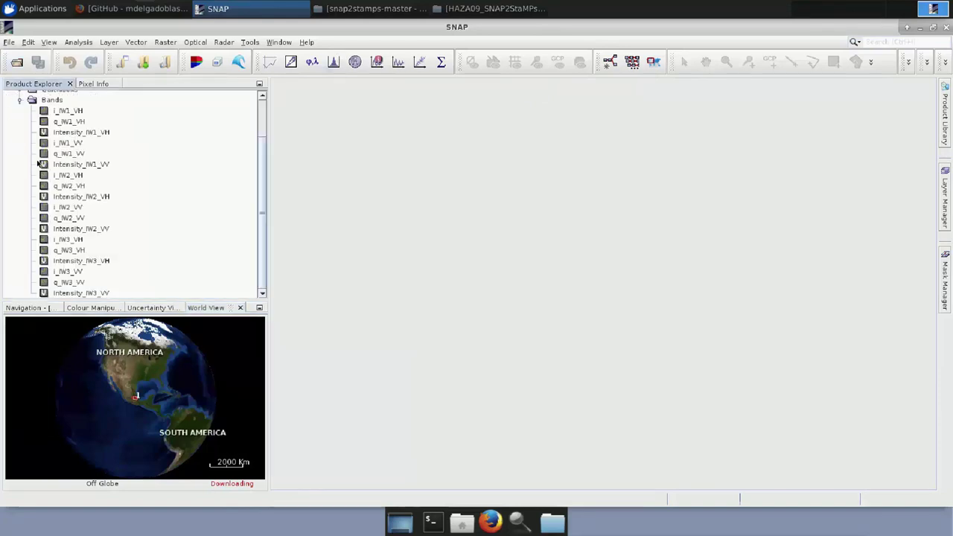
{"action": "double_click", "coordinate": [85, 295]}
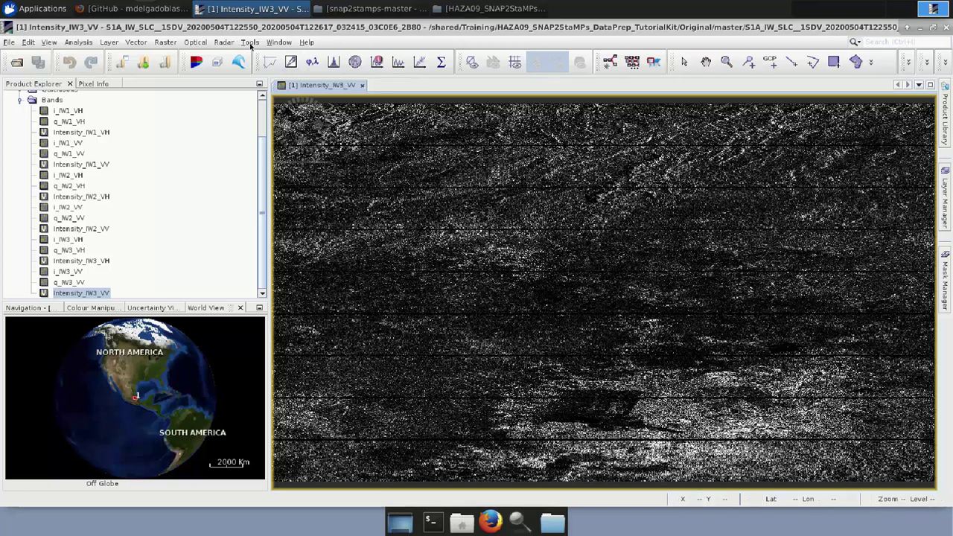
- Review the seven XML graph files in snap2stamps-master/graphs, then close that window
{"action": "left_click", "coordinate": [347, 6]}
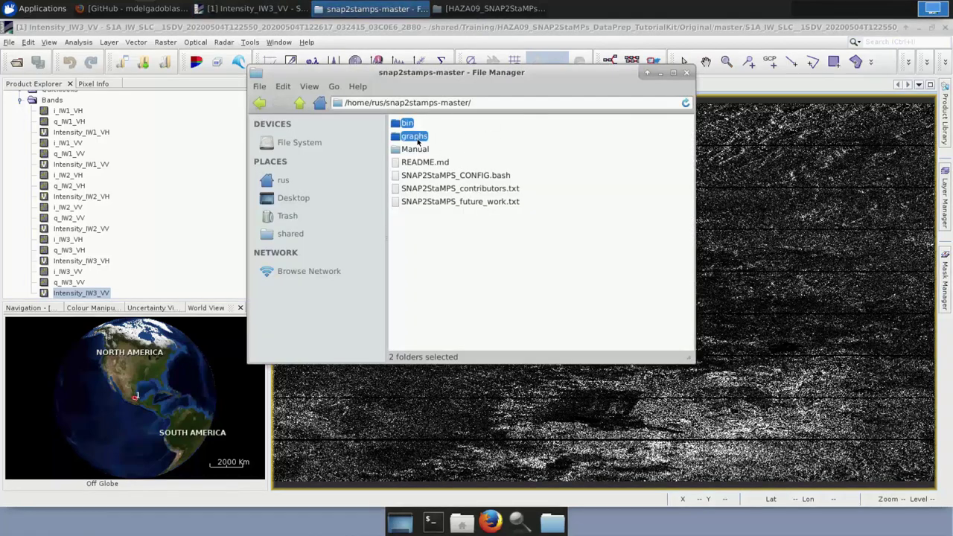
{"action": "double_click", "coordinate": [417, 137]}
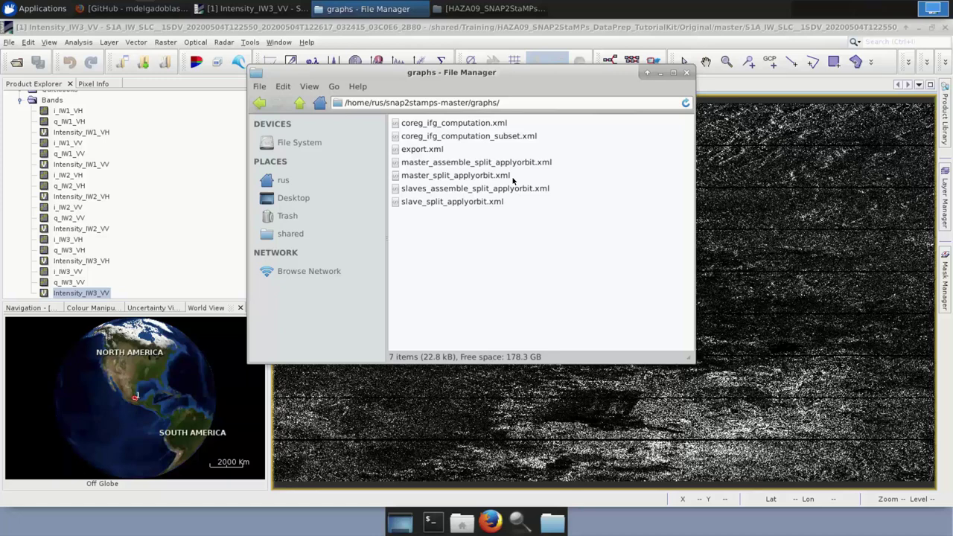
{"action": "left_click", "coordinate": [687, 73]}
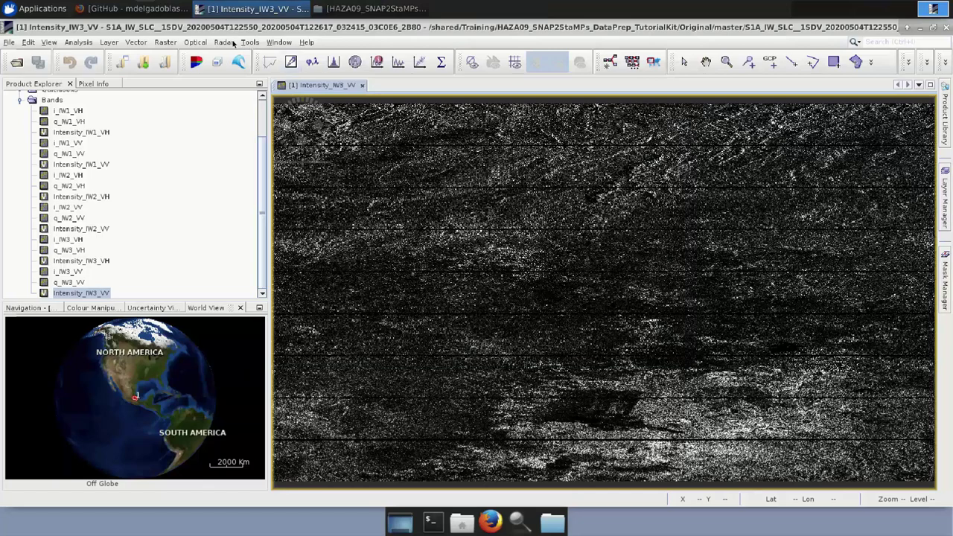
- Launch the Graph Builder from the Tools menu
{"action": "left_click", "coordinate": [251, 43]}
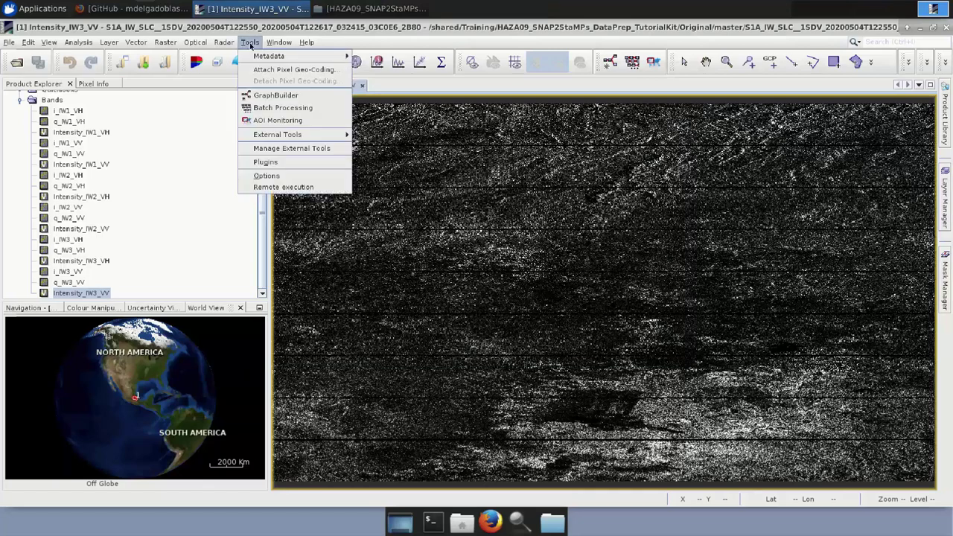
{"action": "left_click", "coordinate": [275, 98]}
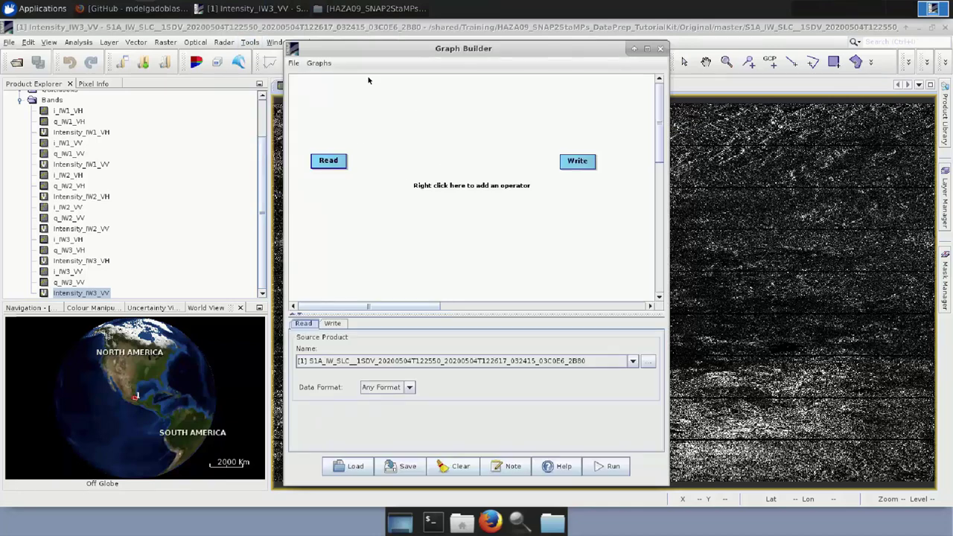
{"action": "left_click_drag", "start_coordinate": [338, 47], "coordinate": [379, 42]}
{"action": "left_click", "coordinate": [250, 42]}
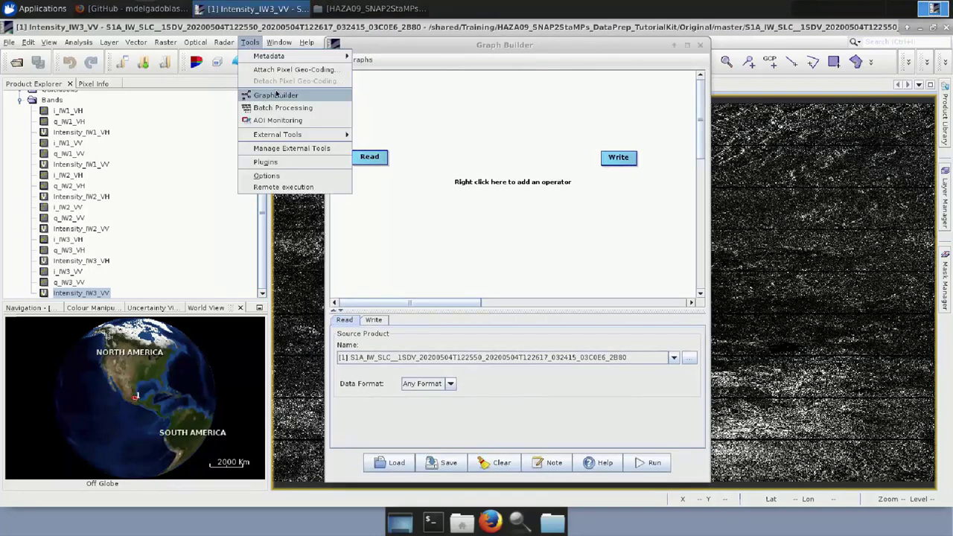
{"action": "left_click", "coordinate": [470, 138]}
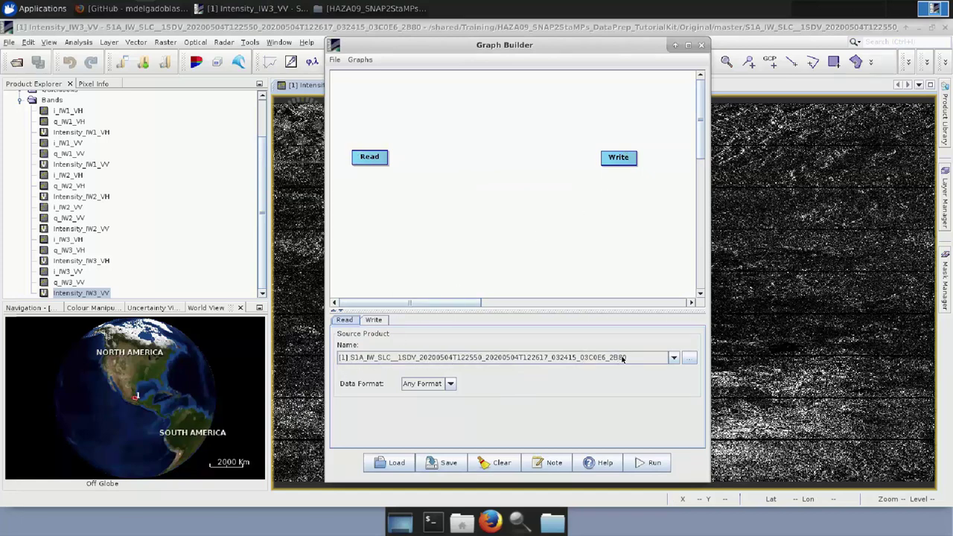
- Add an Apply-Orbit-File node fed by Read and show its orbit settings
{"action": "right_click", "coordinate": [423, 159]}
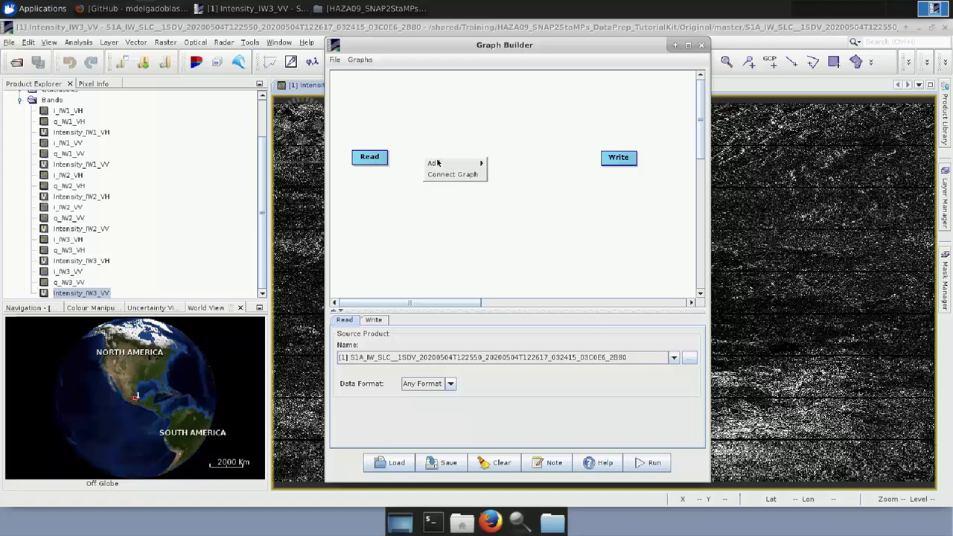
{"action": "mouse_move", "coordinate": [436, 163]}
{"action": "mouse_move", "coordinate": [524, 168]}
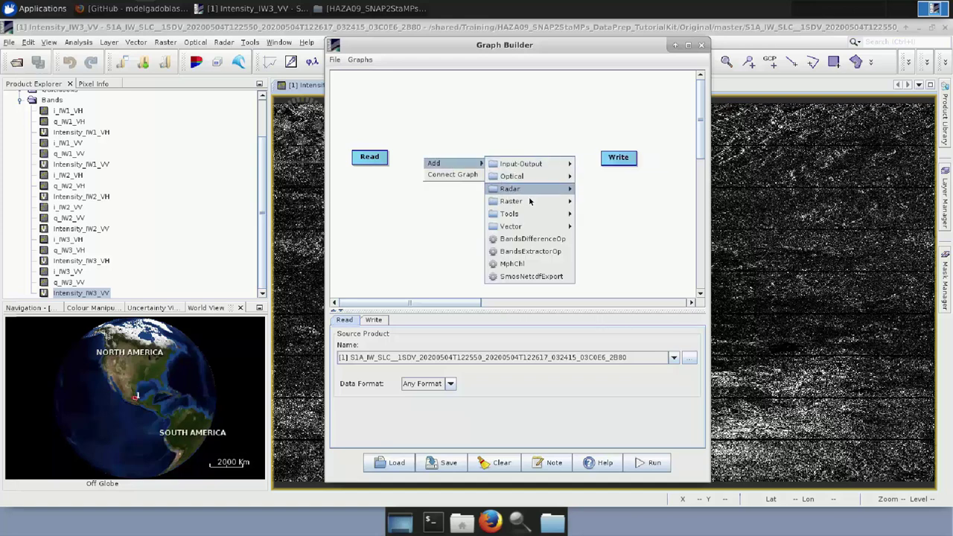
{"action": "mouse_move", "coordinate": [527, 191]}
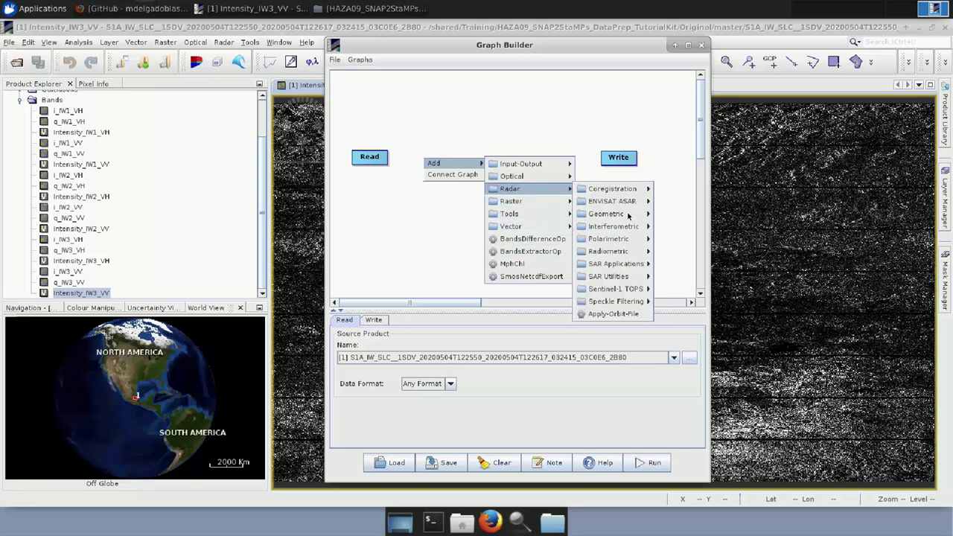
{"action": "left_click", "coordinate": [619, 314]}
{"action": "left_click_drag", "start_coordinate": [455, 170], "coordinate": [426, 161]}
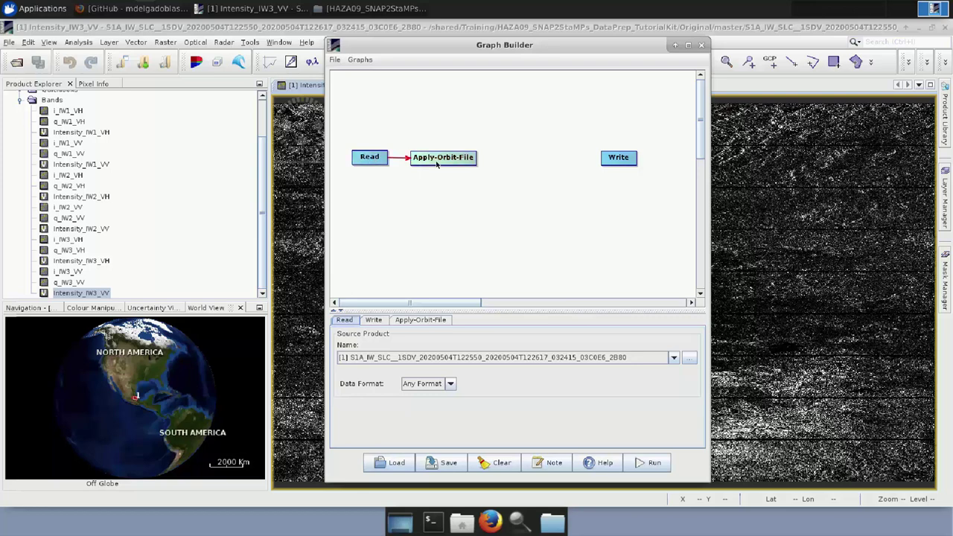
{"action": "left_click", "coordinate": [408, 321]}
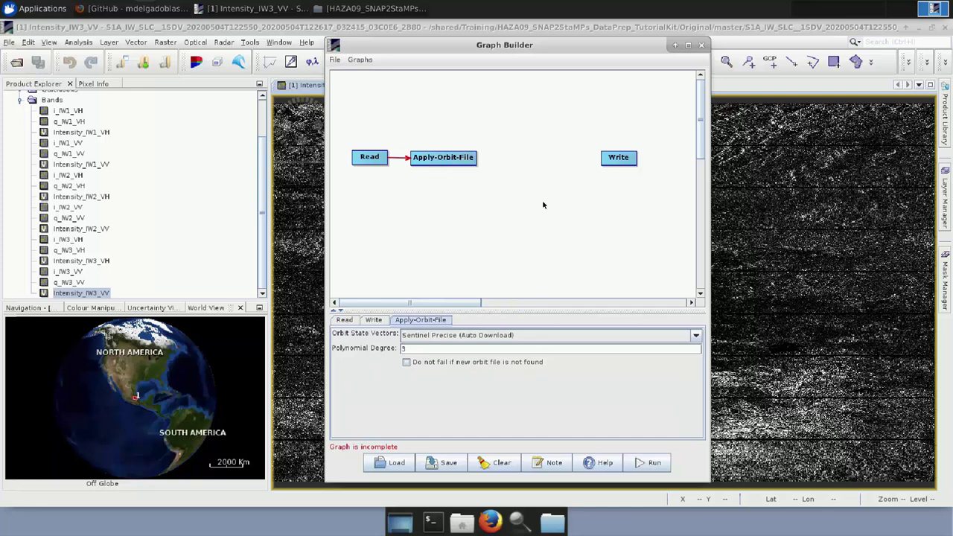
- Add a TOPSAR-Split node and connect Apply-Orbit-File's output into it
{"action": "right_click", "coordinate": [513, 158]}
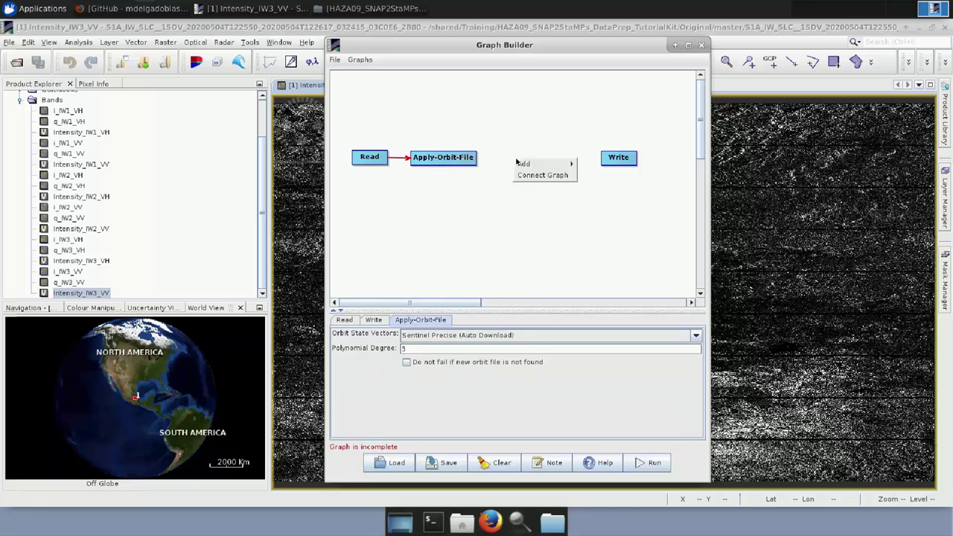
{"action": "mouse_move", "coordinate": [524, 164]}
{"action": "mouse_move", "coordinate": [607, 166]}
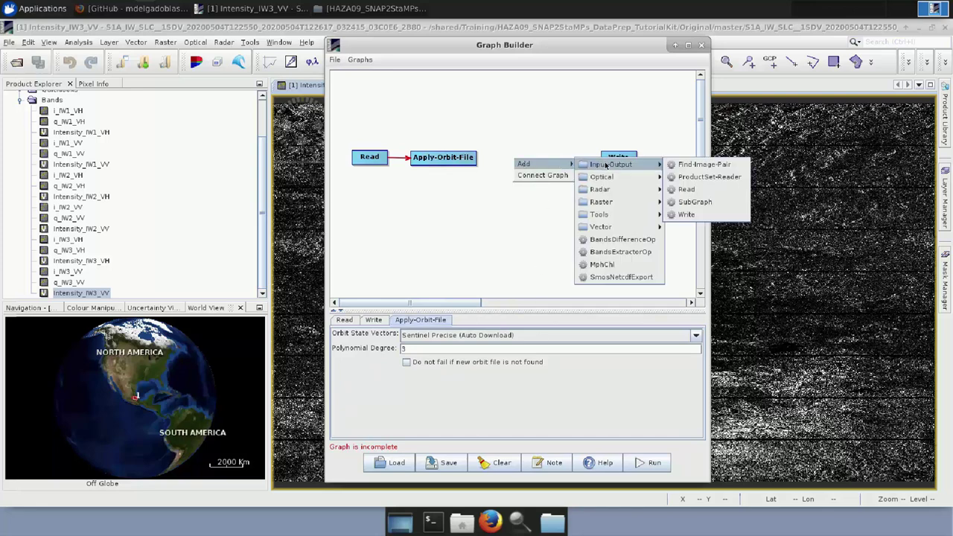
{"action": "mouse_move", "coordinate": [608, 193]}
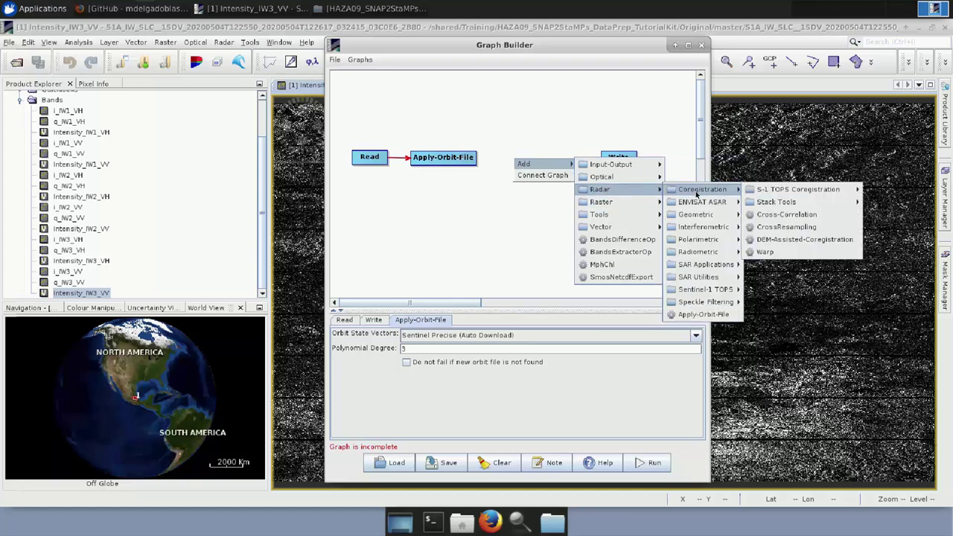
{"action": "mouse_move", "coordinate": [702, 291]}
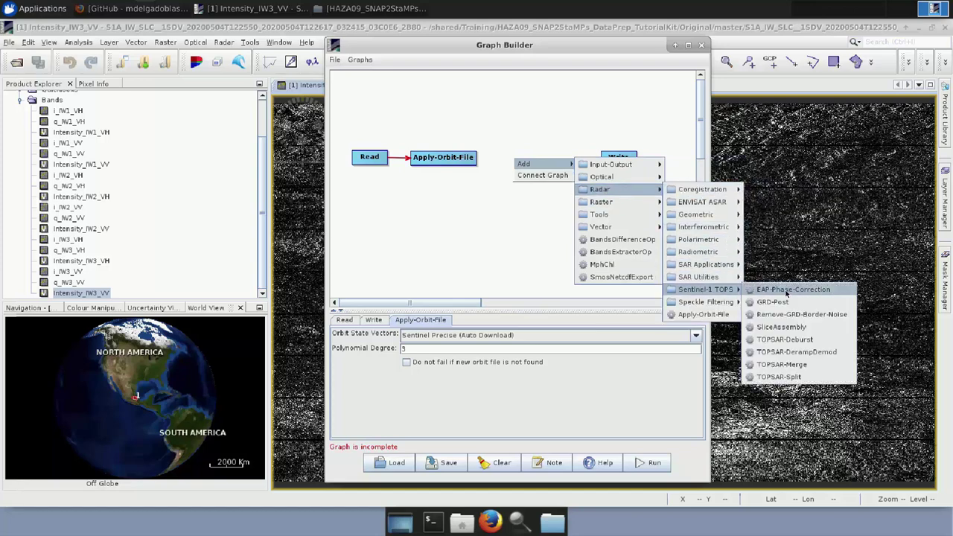
{"action": "key", "text": "Return"}
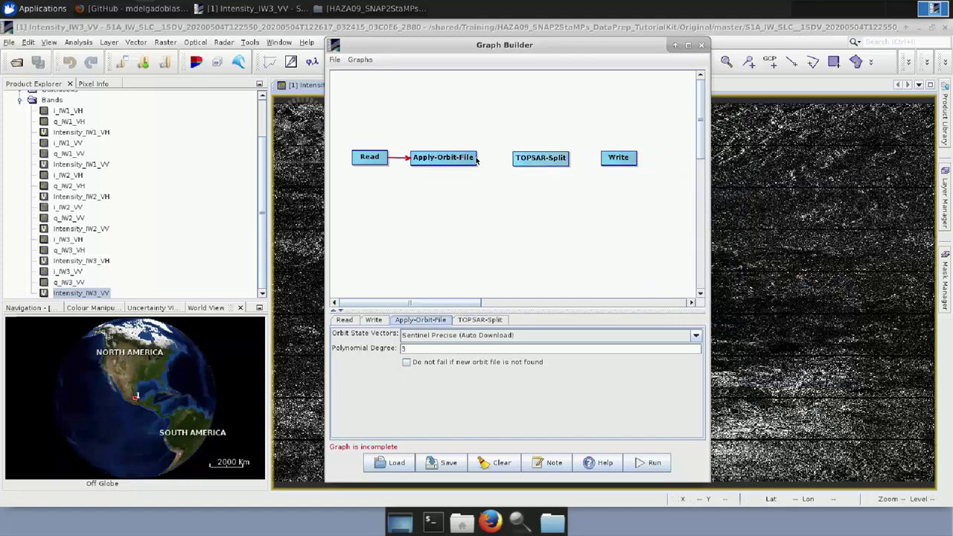
{"action": "left_click_drag", "start_coordinate": [478, 157], "coordinate": [618, 159]}
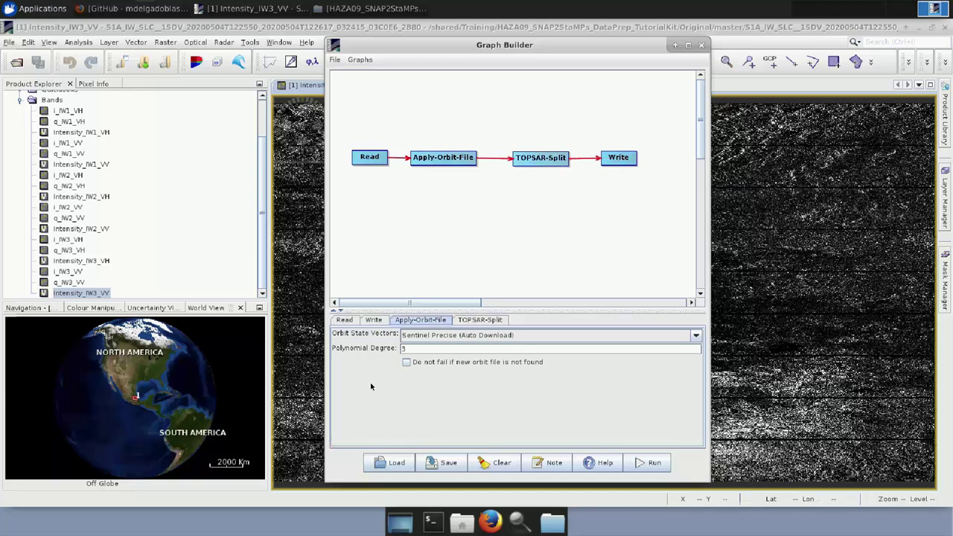
{"action": "left_click", "coordinate": [344, 320]}
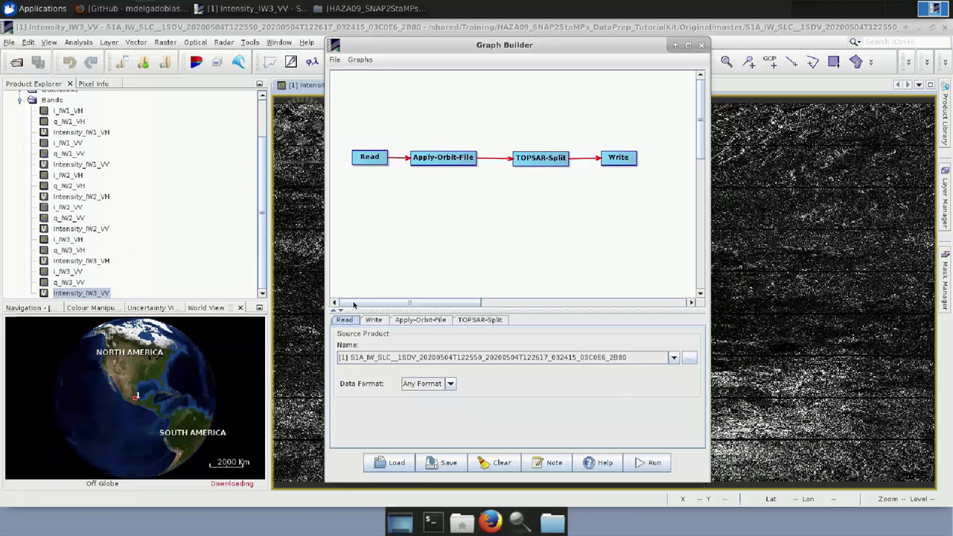
- Browse the Write step's output directory to the tutorial kit's Project folder
{"action": "left_click", "coordinate": [374, 322]}
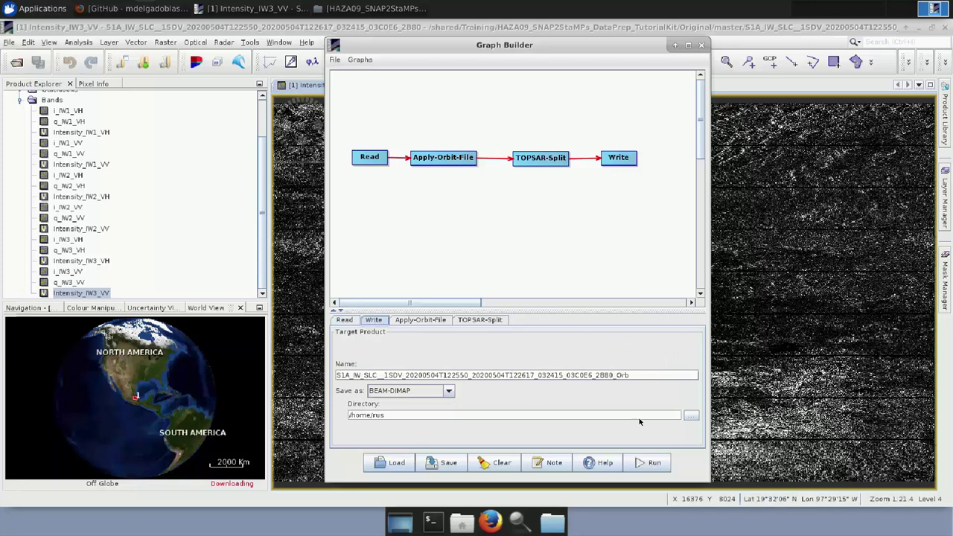
{"action": "left_click", "coordinate": [692, 418]}
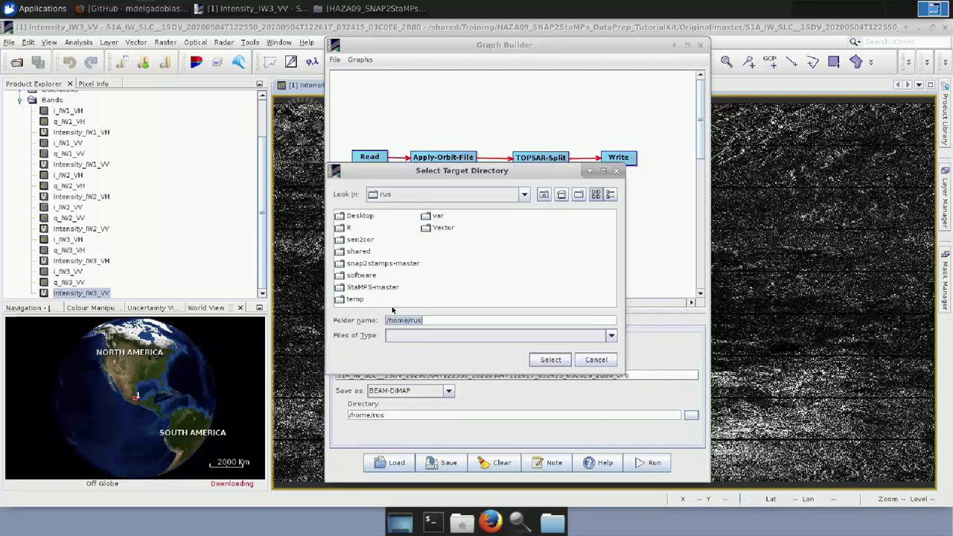
{"action": "double_click", "coordinate": [357, 253]}
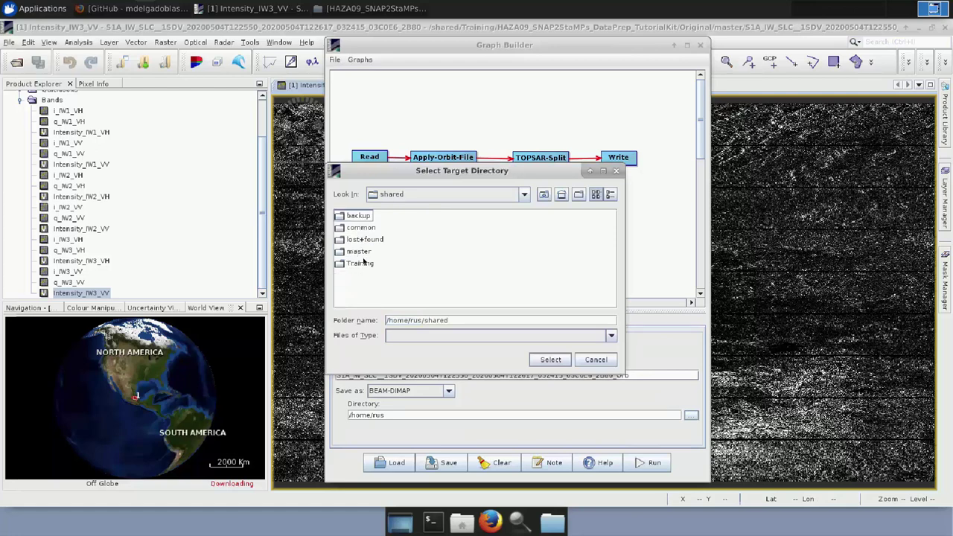
{"action": "double_click", "coordinate": [362, 263]}
{"action": "double_click", "coordinate": [375, 228]}
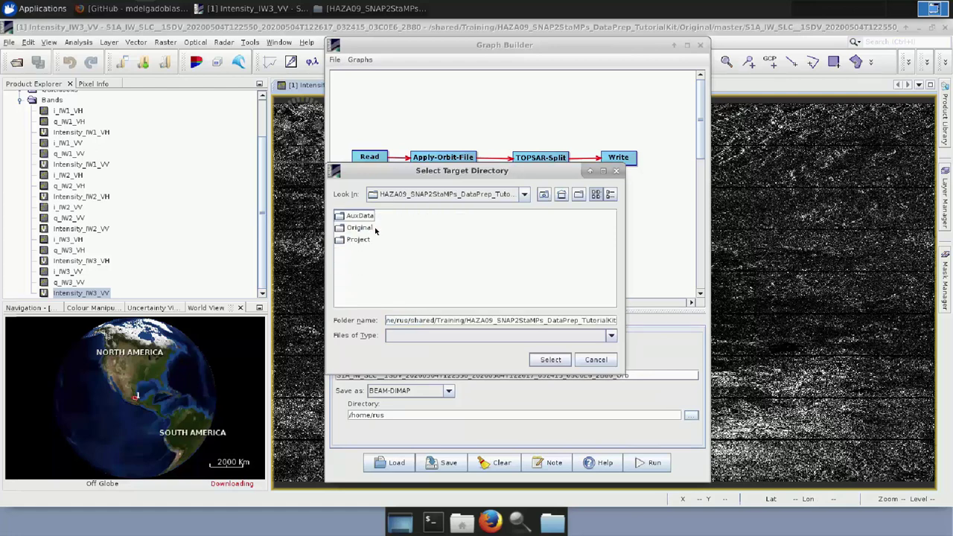
{"action": "double_click", "coordinate": [357, 239]}
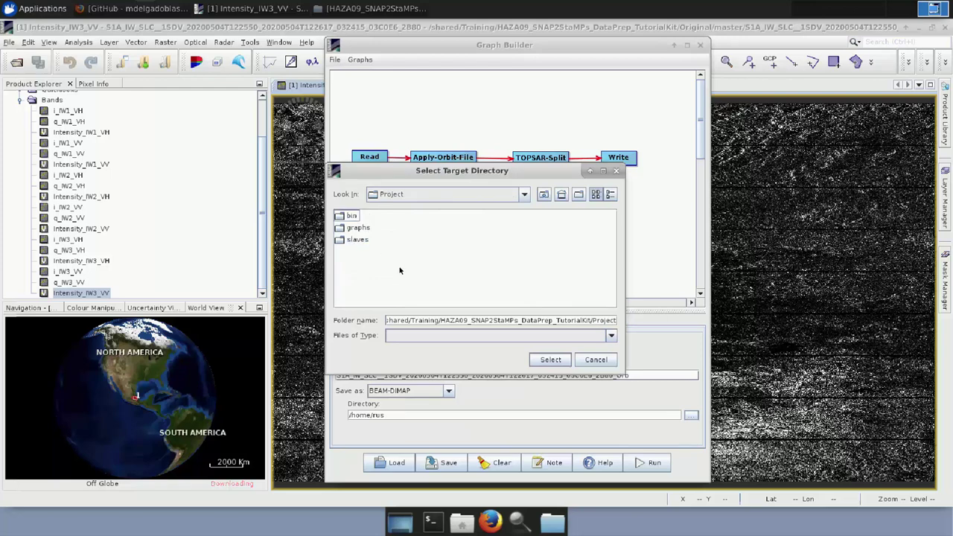
- Create a new folder named master in Project and select it as the output directory
{"action": "right_click", "coordinate": [399, 271]}
{"action": "left_click", "coordinate": [429, 299]}
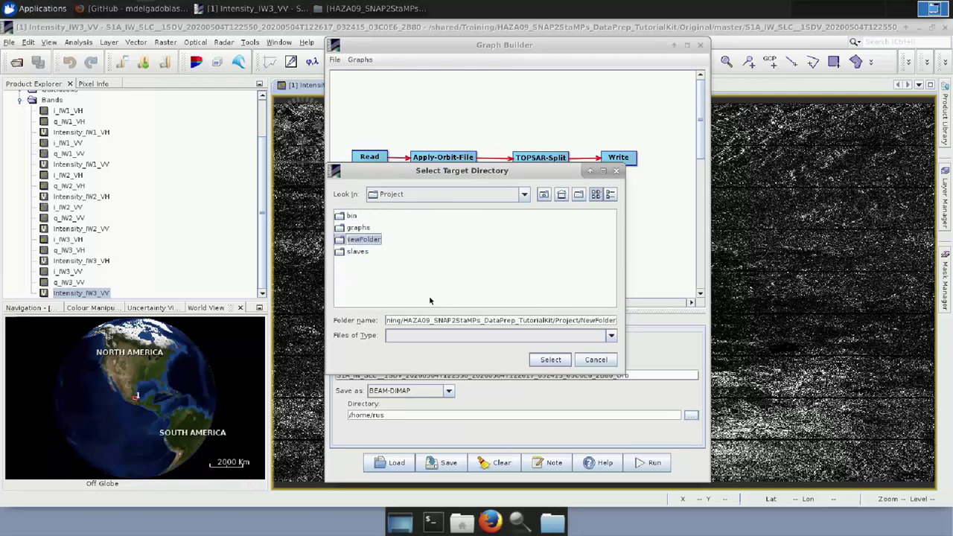
{"action": "type", "text": "master"}
{"action": "left_click", "coordinate": [557, 361]}
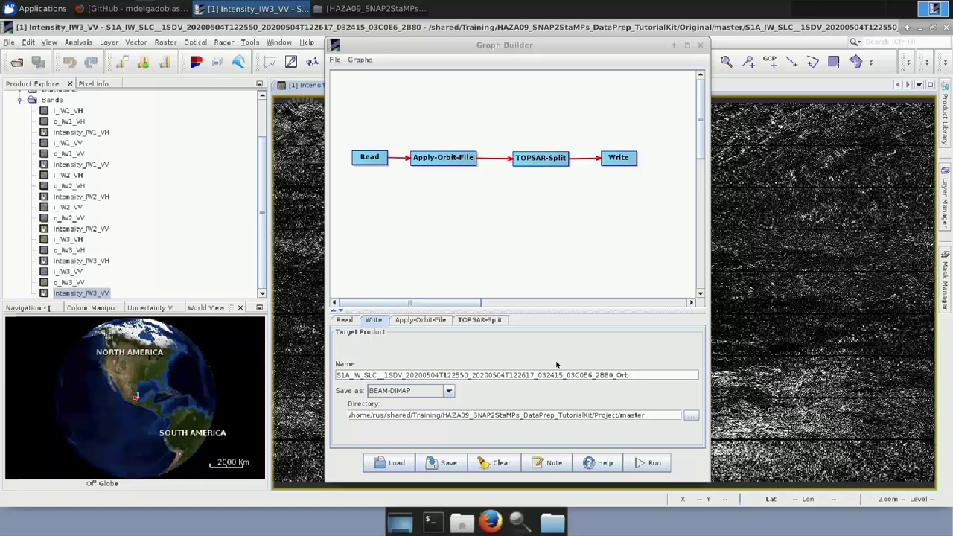
- Review the Apply-Orbit-File settings, then show the TOPSAR-Split subswath, polarisation and burst settings
{"action": "left_click", "coordinate": [423, 321]}
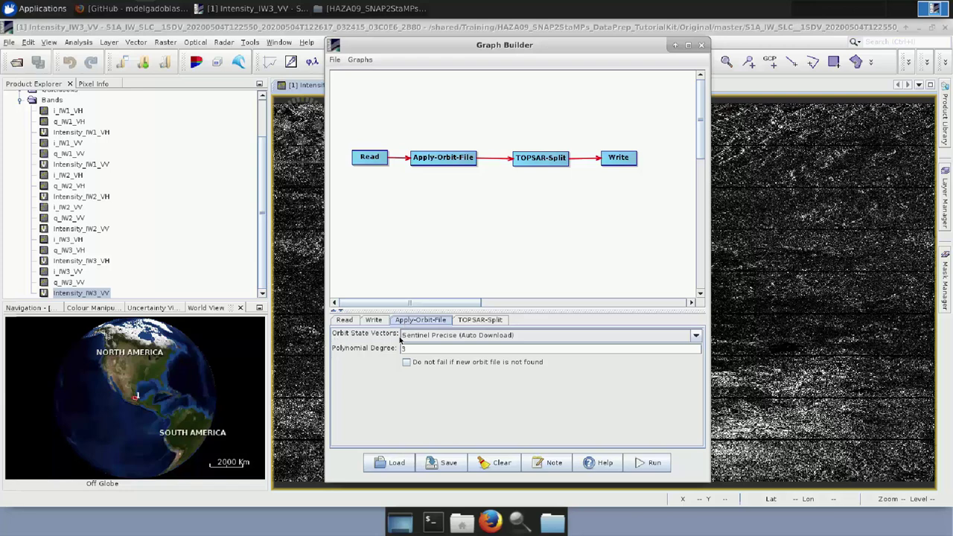
{"action": "left_click", "coordinate": [480, 319]}
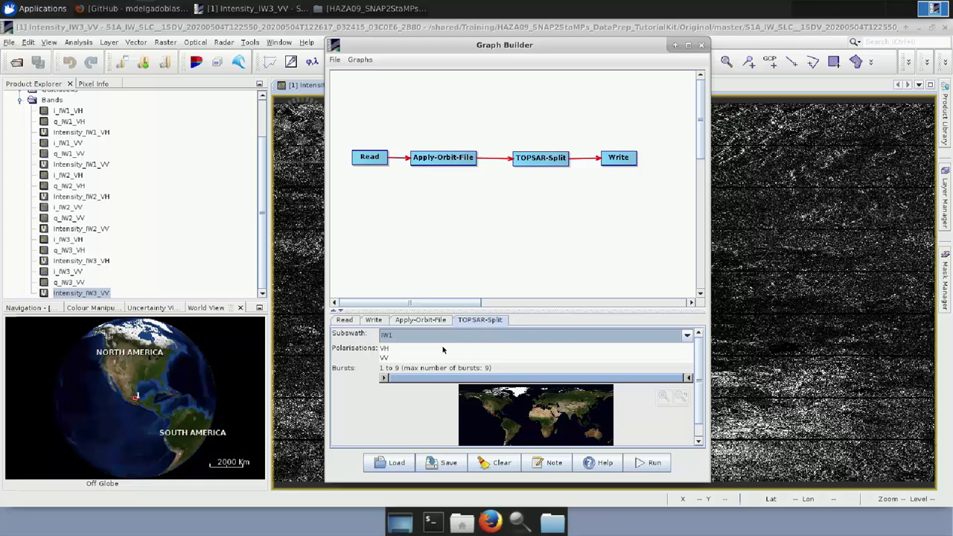
- Set TOPSAR-Split to subswath IW3, VV polarisation only, and bursts 7 to 9
{"action": "left_click", "coordinate": [430, 336]}
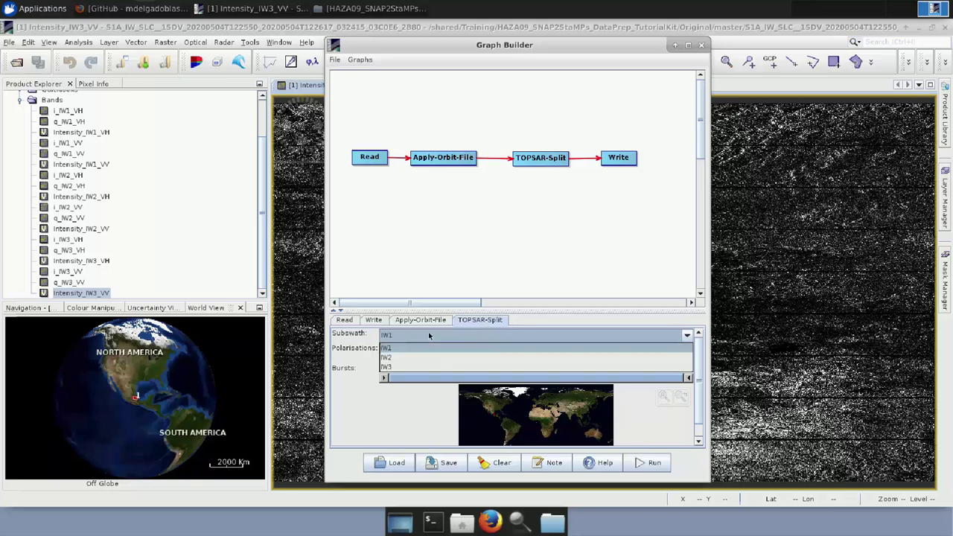
{"action": "left_click", "coordinate": [397, 366]}
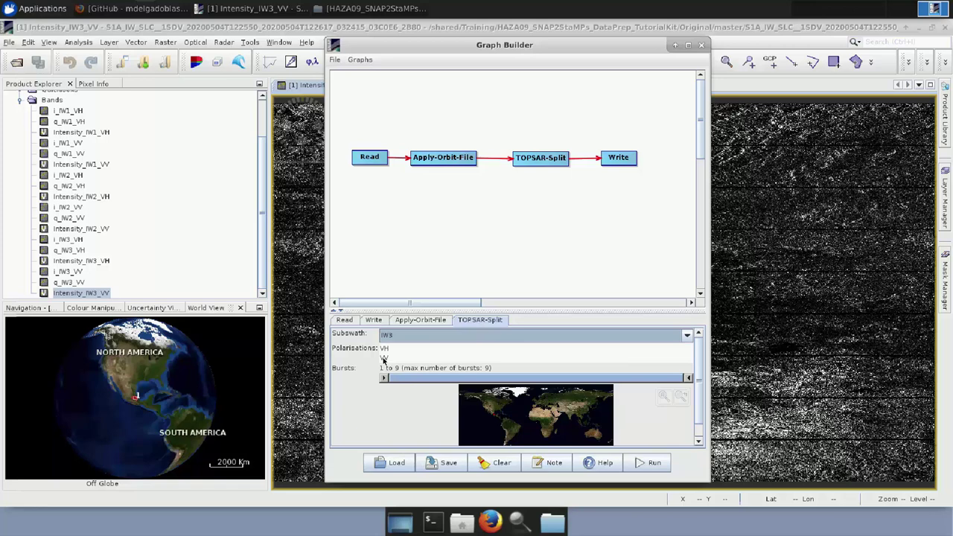
{"action": "left_click", "coordinate": [384, 359]}
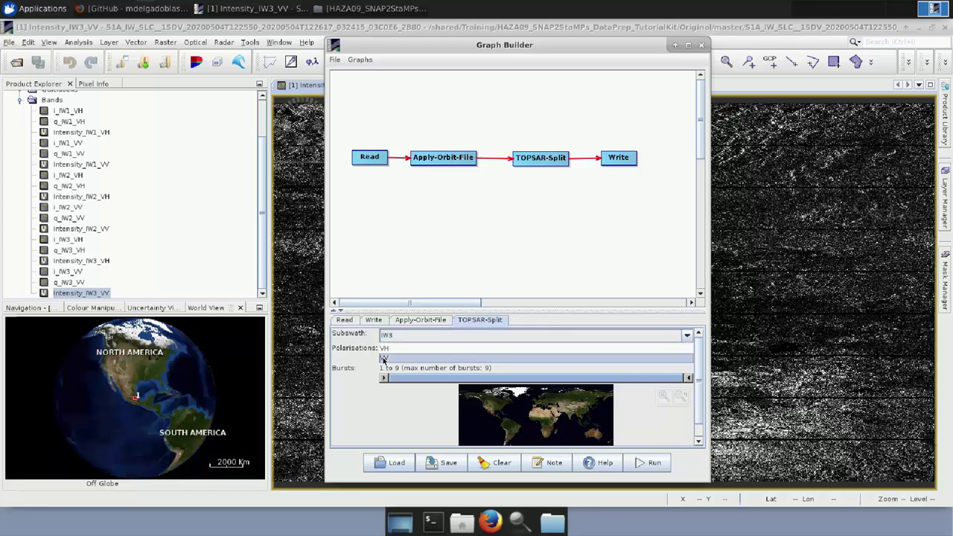
{"action": "left_click_drag", "start_coordinate": [460, 384], "coordinate": [588, 382]}
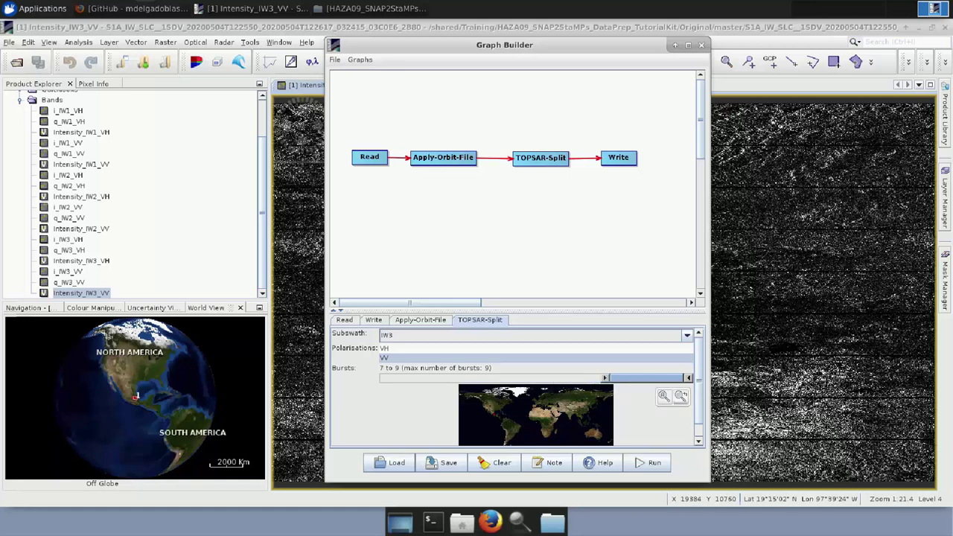
- Zoom and pan the map preview to centre the burst footprint over Mexico
{"action": "left_click", "coordinate": [818, 450]}
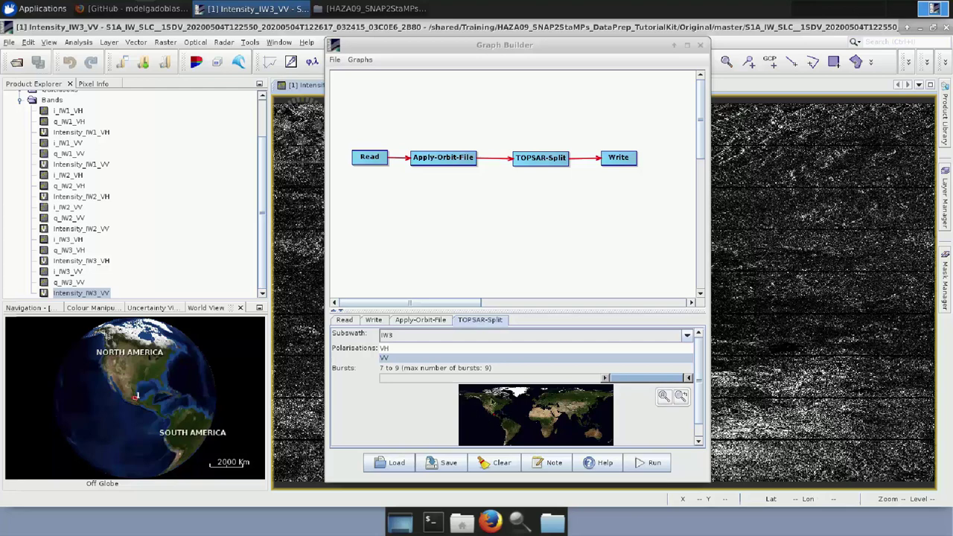
{"action": "left_click", "coordinate": [665, 398]}
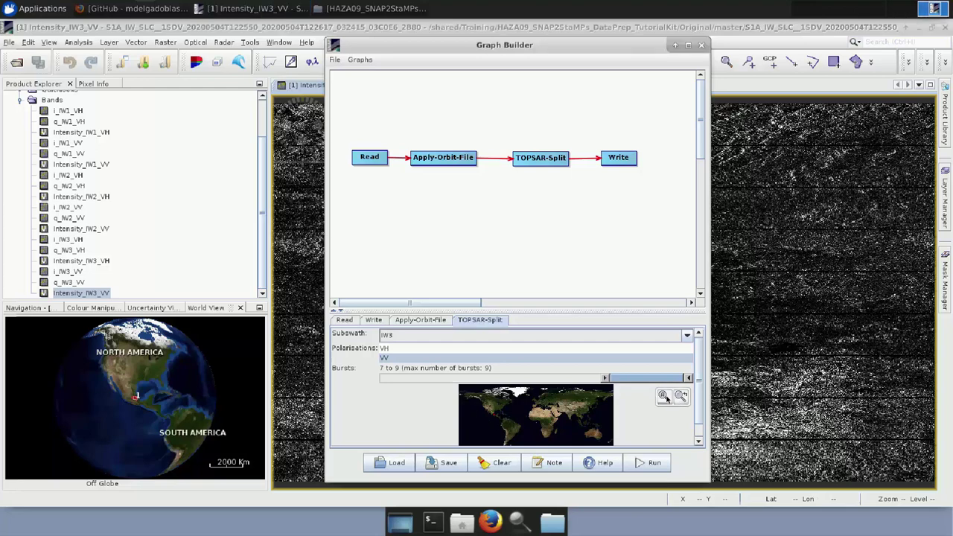
{"action": "left_click", "coordinate": [665, 398]}
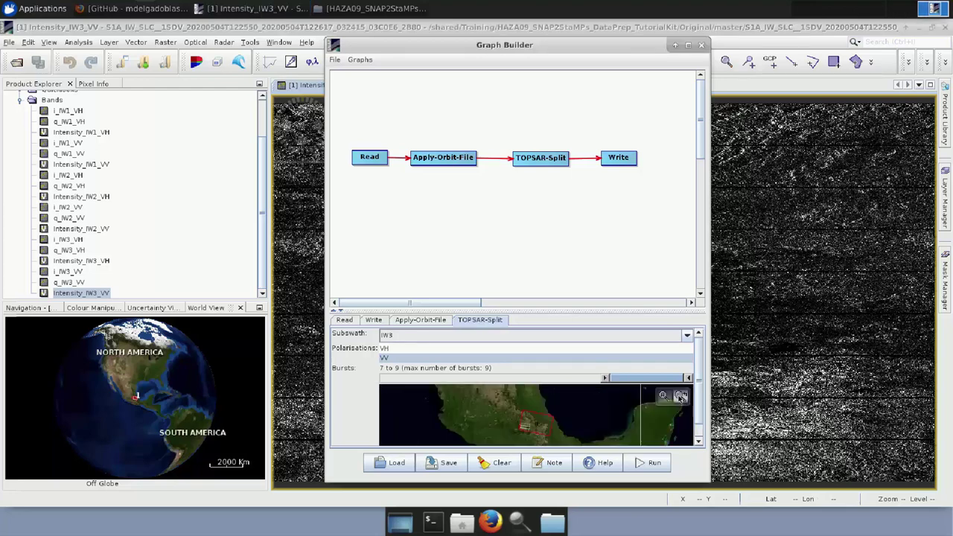
{"action": "scroll", "coordinate": [529, 424], "scroll_direction": "up", "scroll_amount": 4}
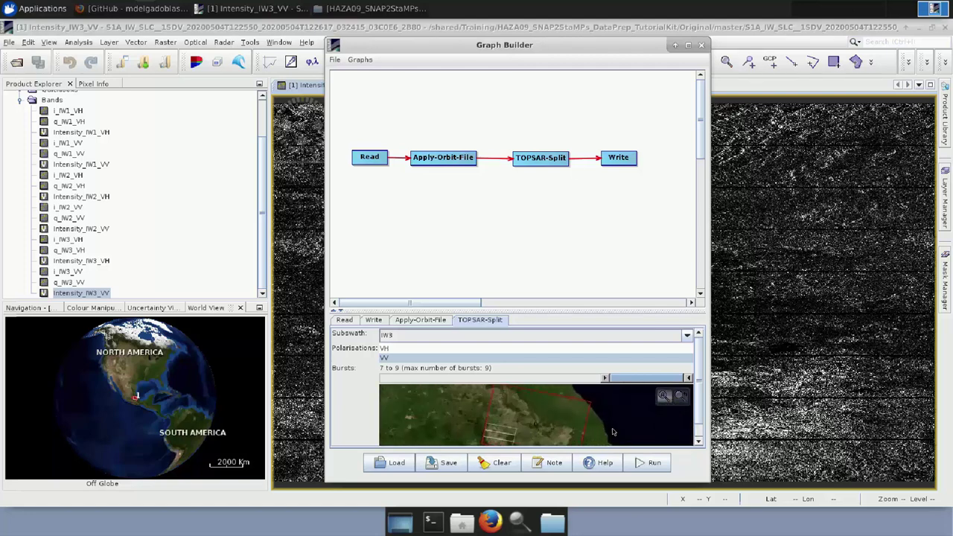
{"action": "left_click_drag", "start_coordinate": [613, 431], "coordinate": [618, 410]}
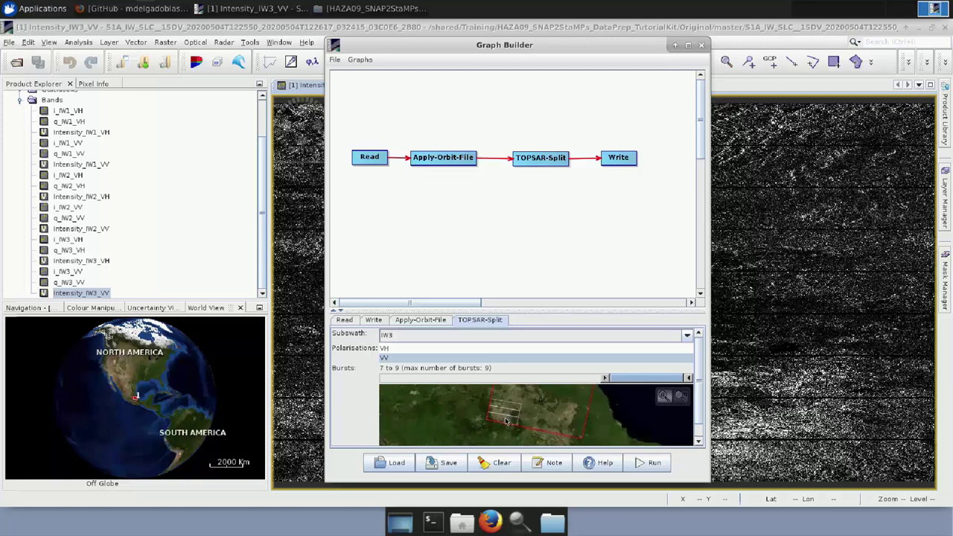
{"action": "scroll", "coordinate": [505, 422], "scroll_direction": "up", "scroll_amount": 2}
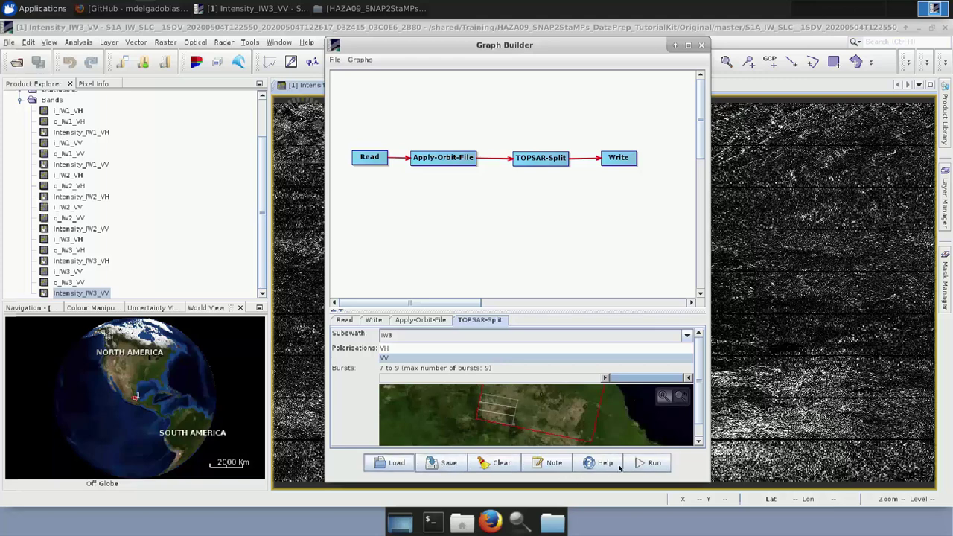
- Run the graph to create the split master product and close Graph Builder
{"action": "left_click", "coordinate": [655, 464]}
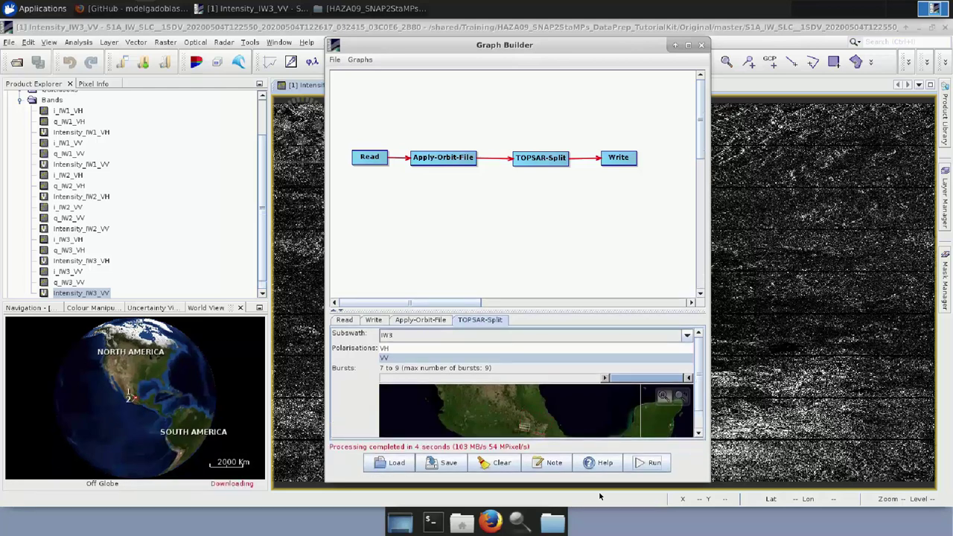
{"action": "left_click", "coordinate": [702, 46]}
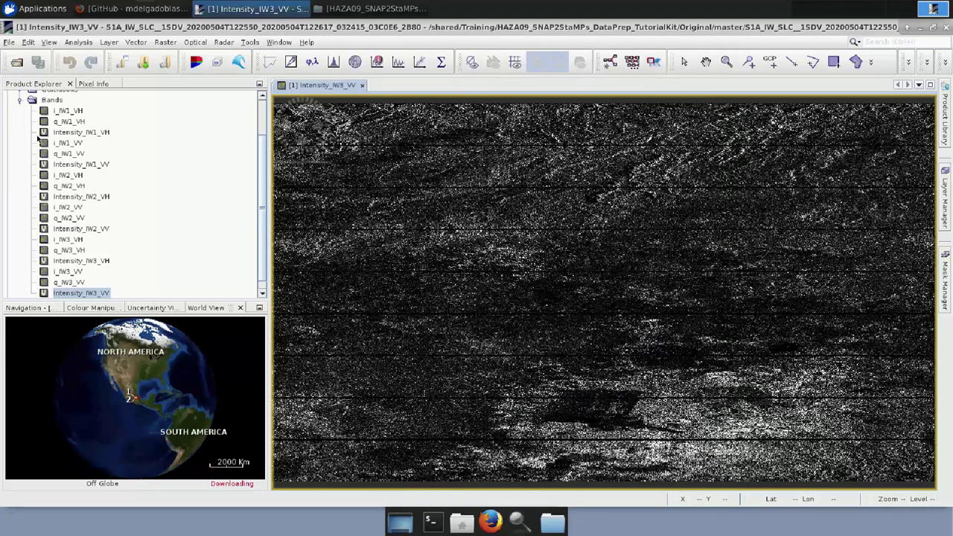
{"action": "scroll", "coordinate": [35, 135], "scroll_direction": "up", "scroll_amount": 3}
- View the new product's Intensity_IW3_VV band, then close SNAP
{"action": "left_click", "coordinate": [8, 96]}
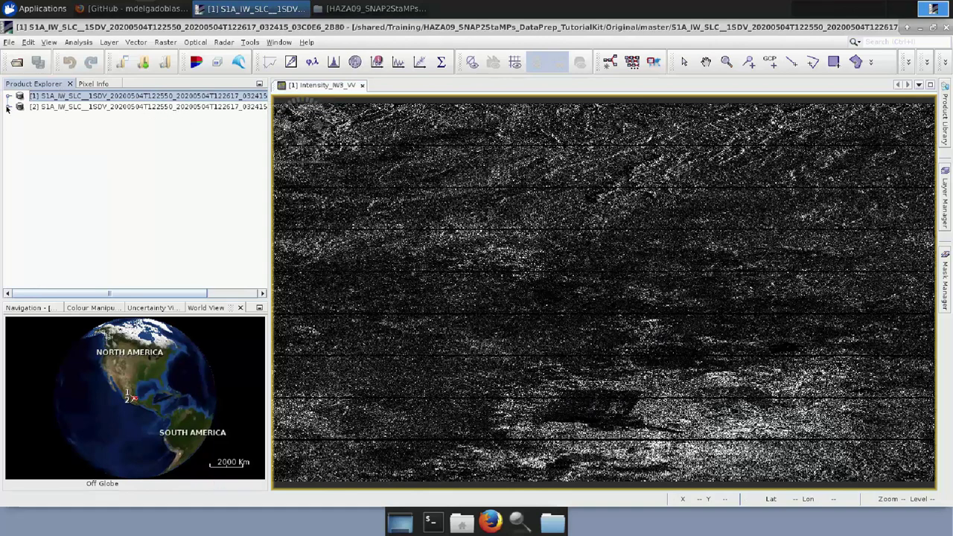
{"action": "left_click", "coordinate": [8, 108]}
{"action": "left_click", "coordinate": [20, 150]}
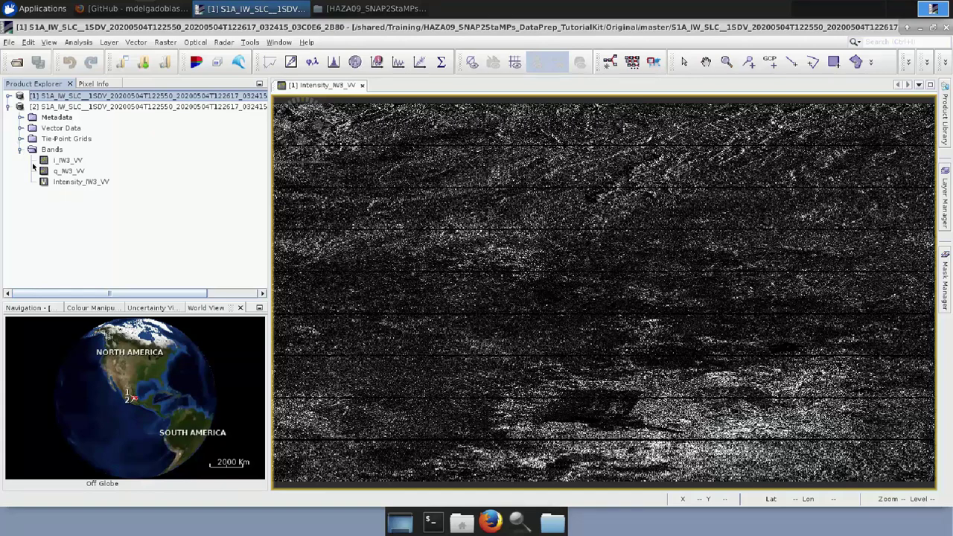
{"action": "double_click", "coordinate": [99, 182]}
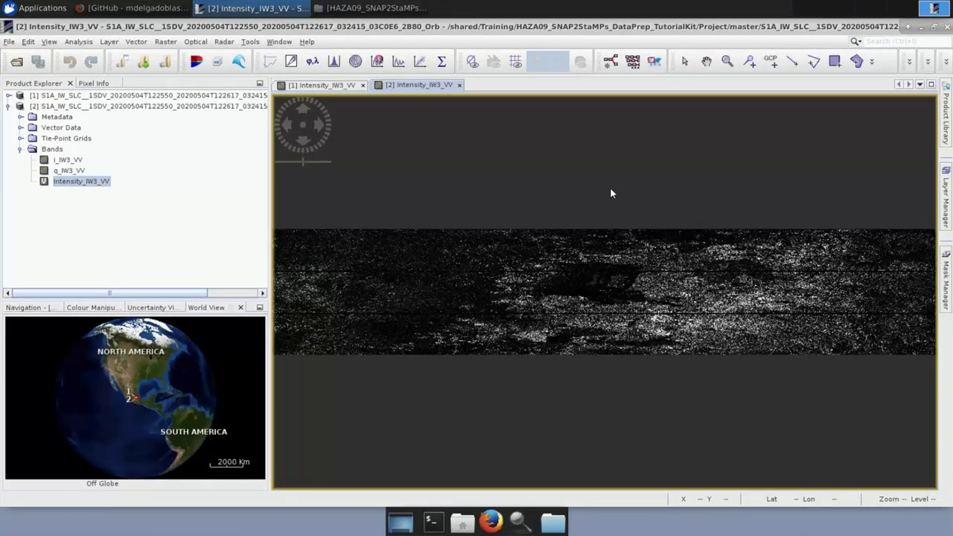
{"action": "left_click", "coordinate": [948, 27]}
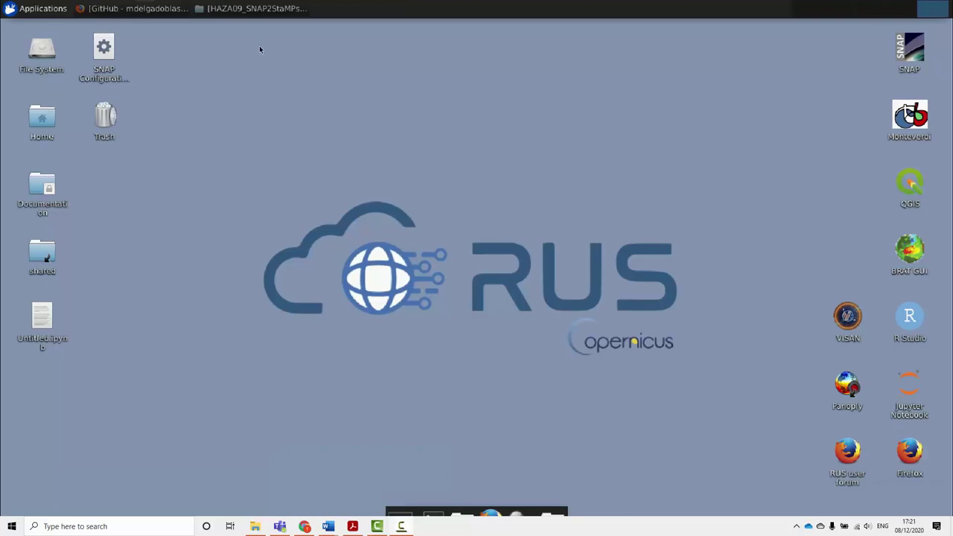
- From the tutorial kit window, open Project/bin/project.conf in Mousepad
{"action": "left_click", "coordinate": [253, 8]}
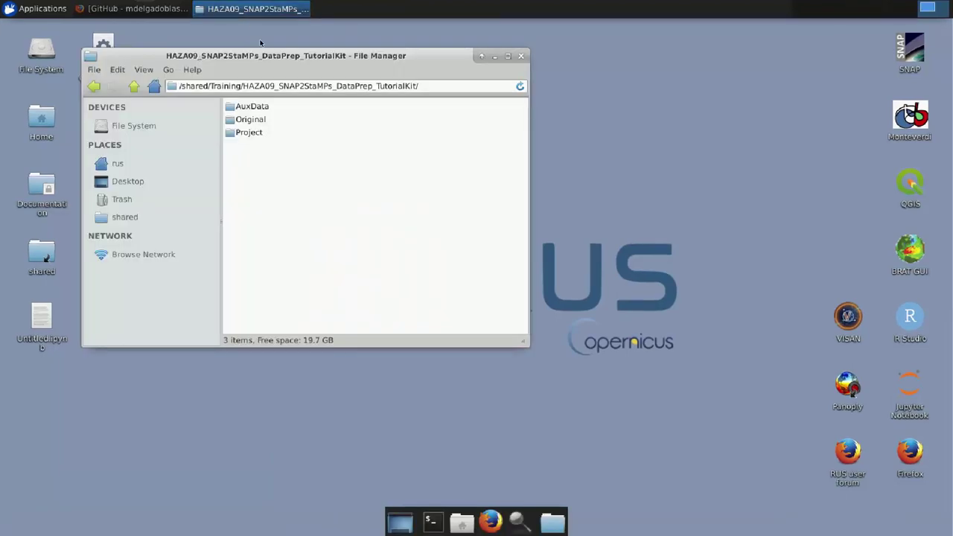
{"action": "left_click_drag", "start_coordinate": [309, 61], "coordinate": [413, 161]}
{"action": "double_click", "coordinate": [410, 152]}
{"action": "left_click", "coordinate": [402, 126]}
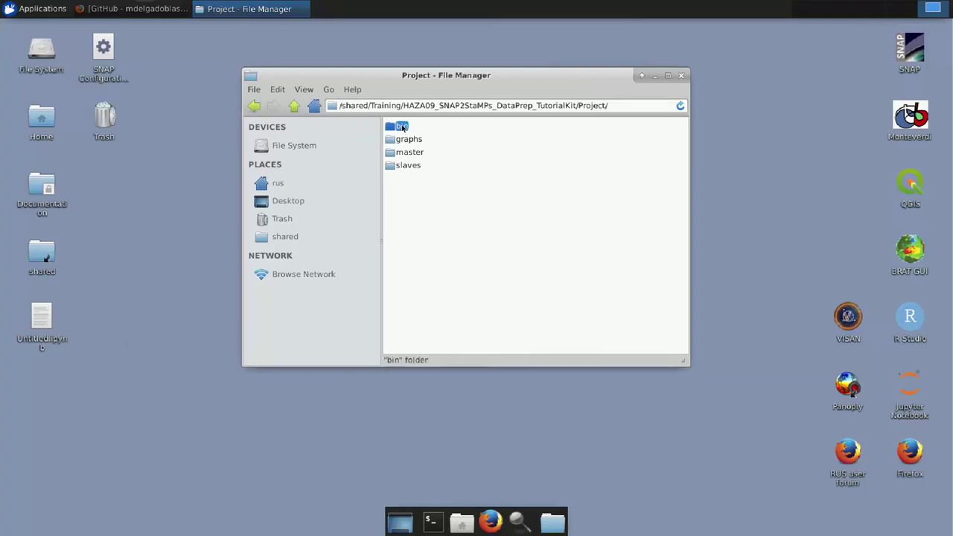
{"action": "double_click", "coordinate": [402, 127]}
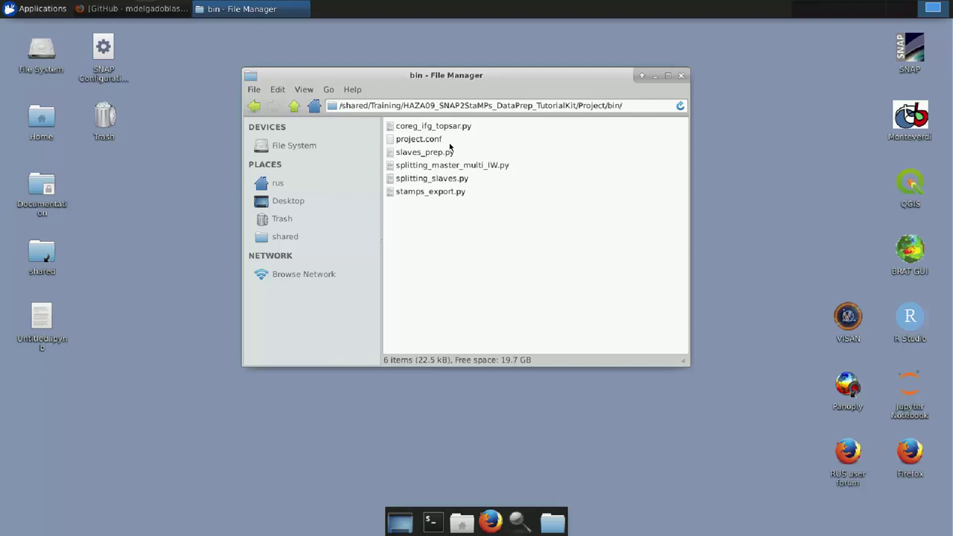
{"action": "left_click", "coordinate": [430, 142]}
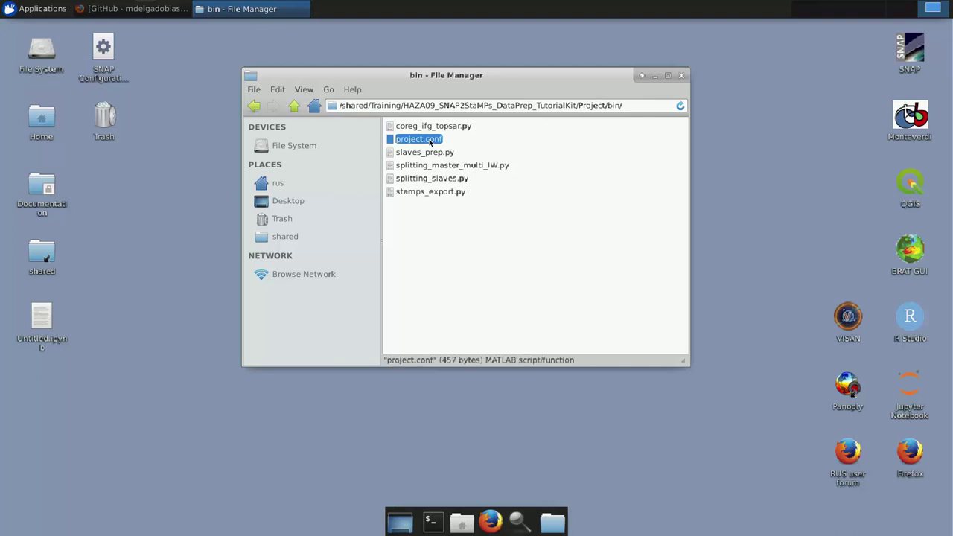
{"action": "double_click", "coordinate": [430, 142]}
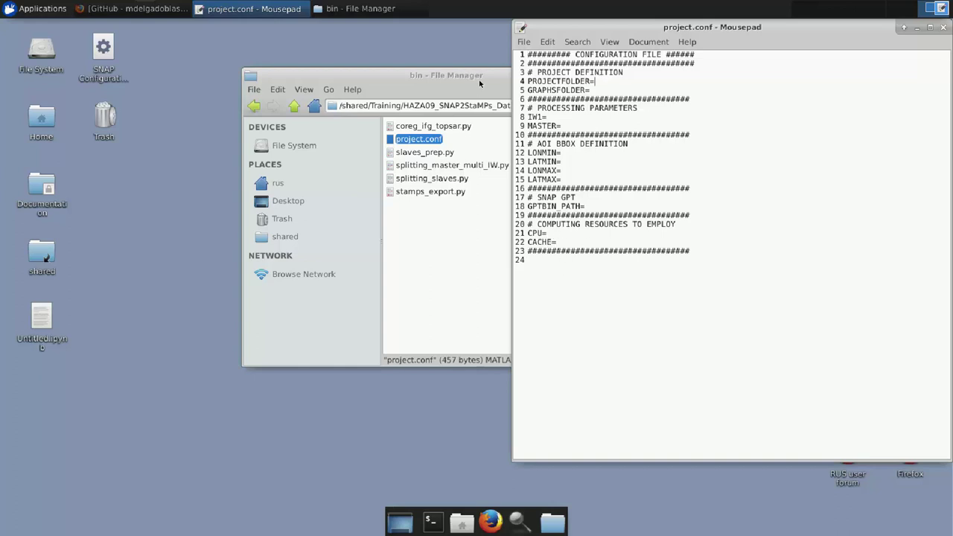
- Paste the Project folder path after PROJECTFOLDER= with no trailing slash
{"action": "left_click", "coordinate": [288, 114]}
{"action": "left_click", "coordinate": [295, 108]}
{"action": "left_click_drag", "start_coordinate": [320, 77], "coordinate": [274, 74]}
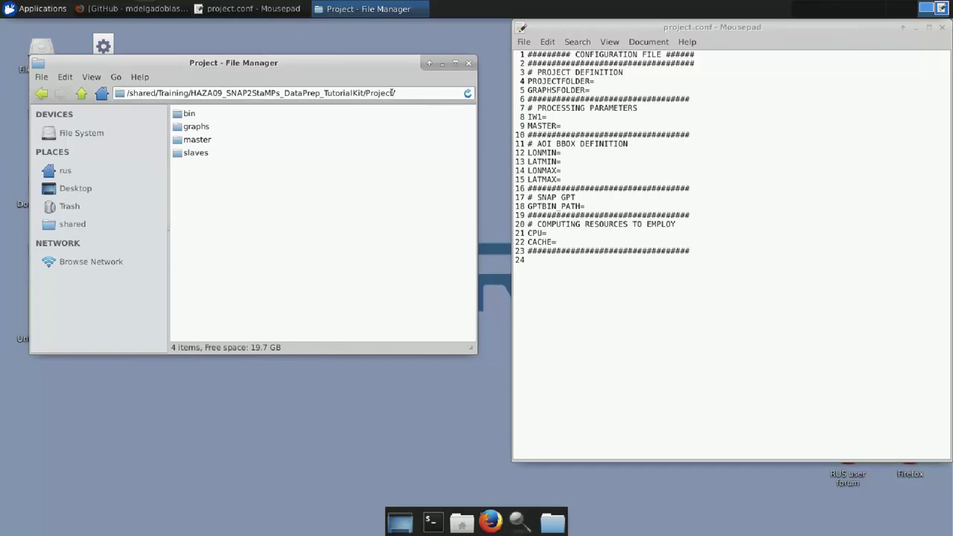
{"action": "left_click_drag", "start_coordinate": [393, 93], "coordinate": [131, 85]}
{"action": "key", "text": "ctrl+c"}
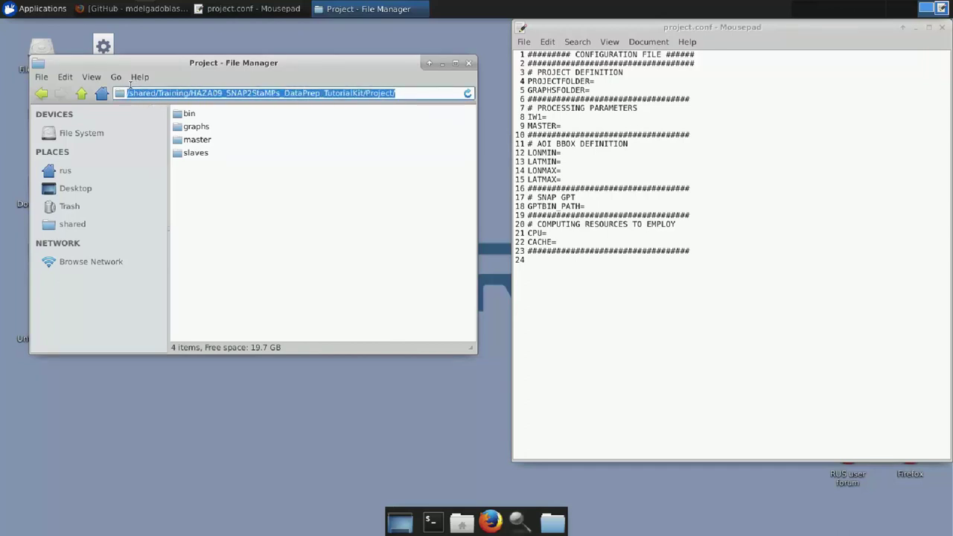
{"action": "left_click", "coordinate": [613, 86]}
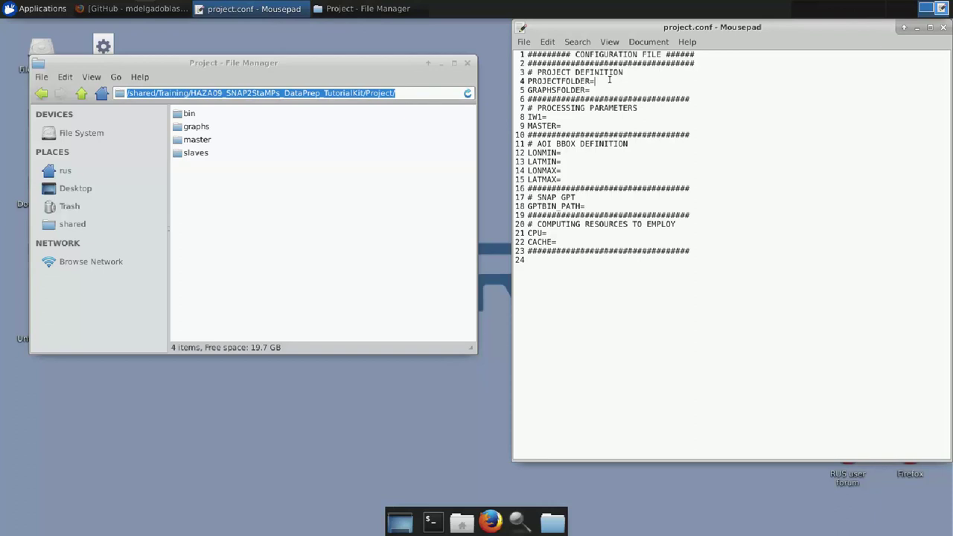
{"action": "middle_click", "coordinate": [610, 80]}
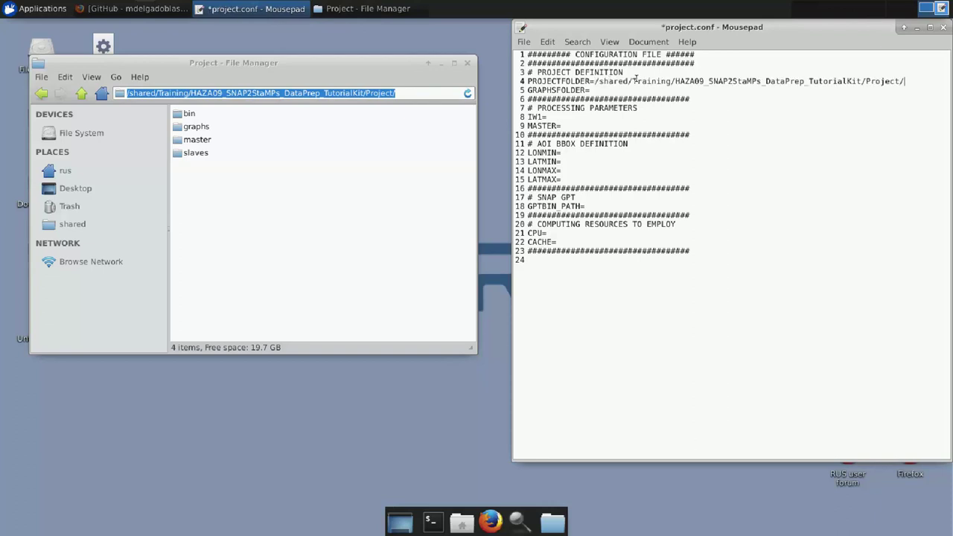
{"action": "key", "text": "BackSpace"}
- Paste the graphs folder path after GRAPHSFOLDER= with no trailing slash
{"action": "left_click", "coordinate": [195, 128]}
{"action": "double_click", "coordinate": [194, 128]}
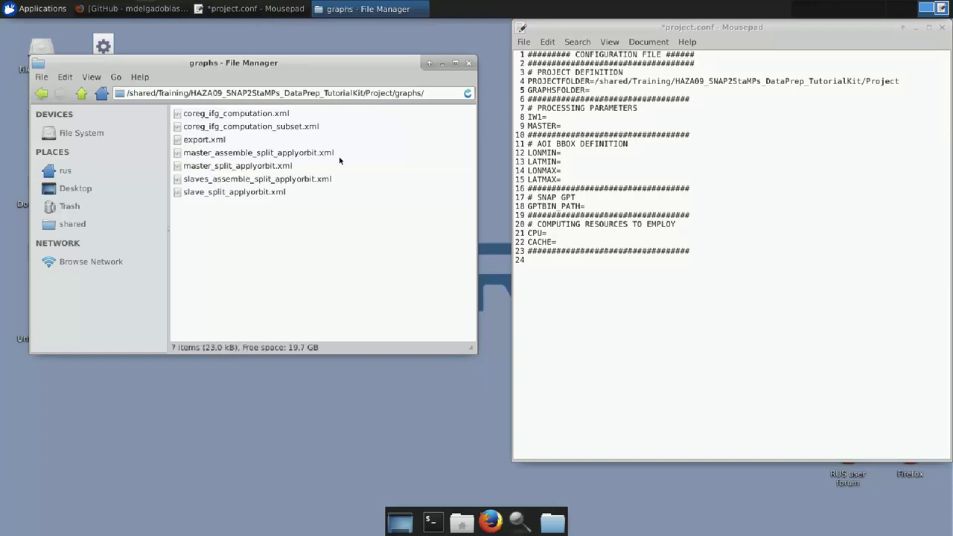
{"action": "right_click", "coordinate": [364, 159]}
{"action": "key", "text": "Escape"}
{"action": "left_click_drag", "start_coordinate": [423, 93], "coordinate": [170, 93]}
{"action": "left_click_drag", "start_coordinate": [103, 88], "coordinate": [94, 78]}
{"action": "key", "text": "ctrl+c"}
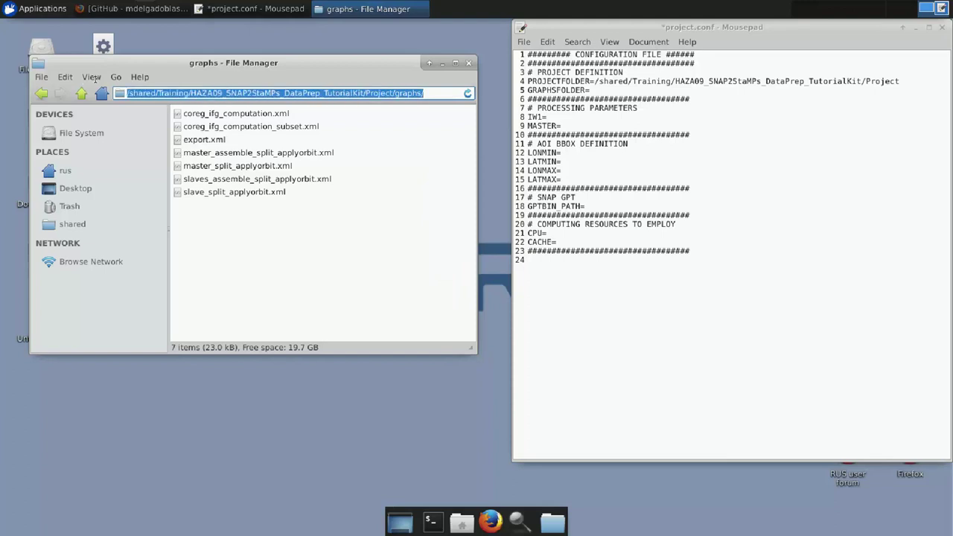
{"action": "left_click", "coordinate": [610, 95]}
{"action": "right_click", "coordinate": [606, 96]}
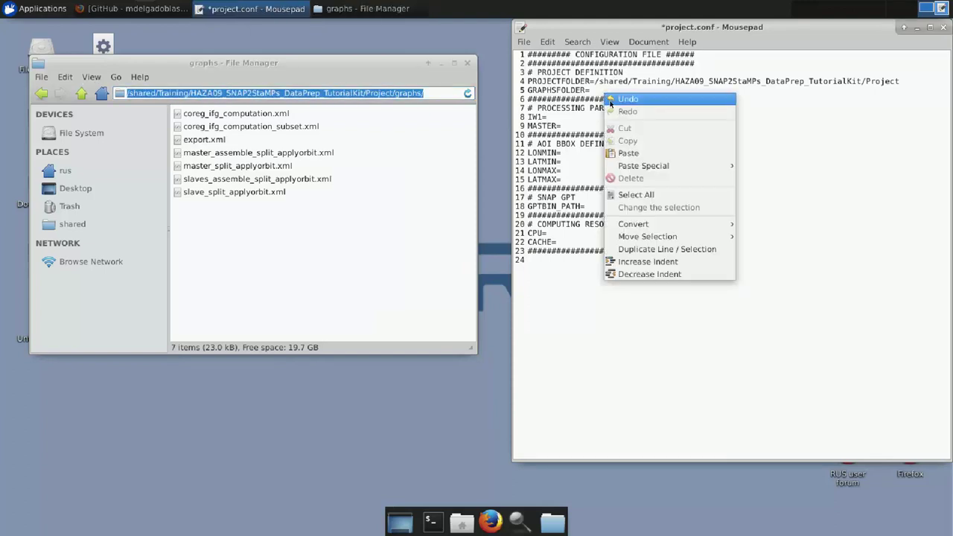
{"action": "left_click", "coordinate": [629, 153]}
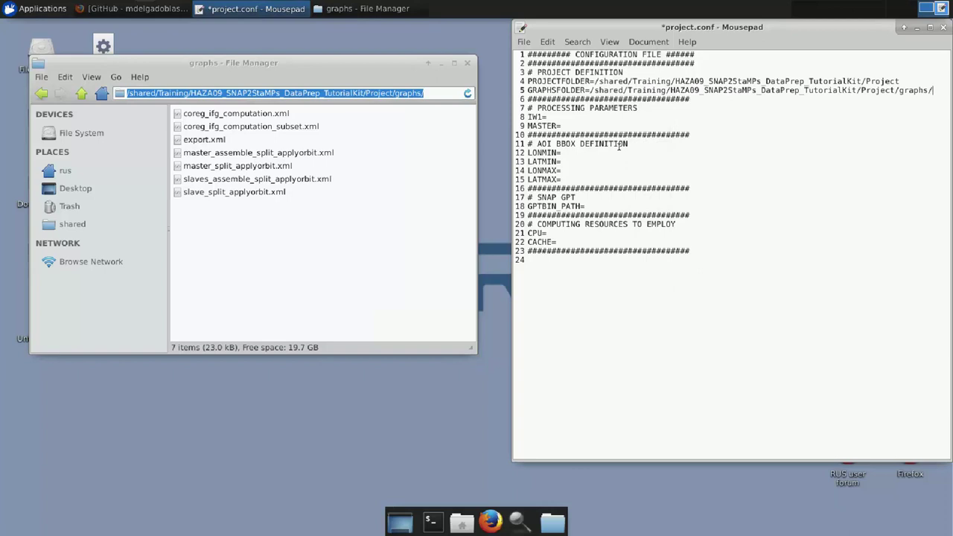
{"action": "key", "text": "BackSpace"}
- Set IW1 to IW3 in project.conf
{"action": "left_click", "coordinate": [576, 116]}
{"action": "type", "text": "IW3"}
{"action": "left_click", "coordinate": [574, 126]}
- Set MASTER to the master folder's 20200504 Orb.dim product path
{"action": "left_click", "coordinate": [81, 93]}
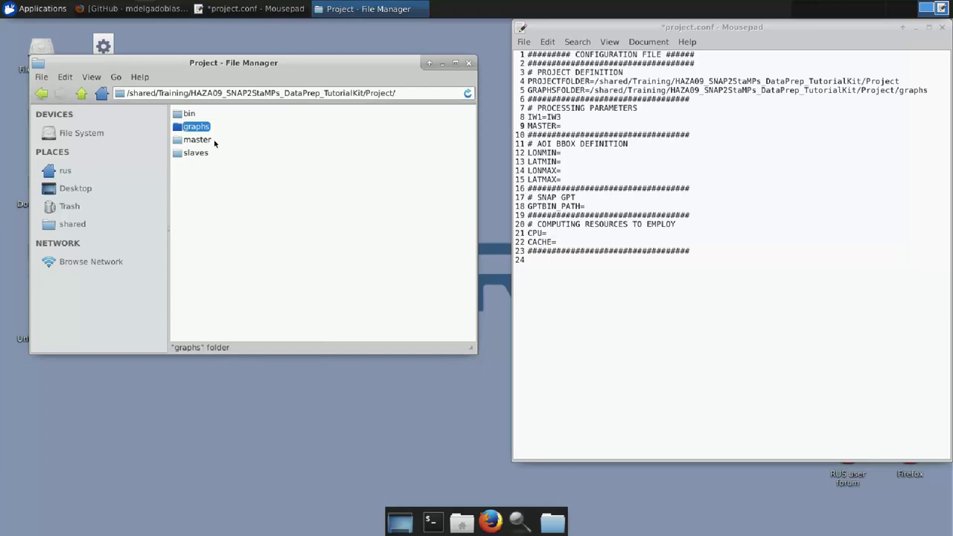
{"action": "left_click", "coordinate": [406, 92]}
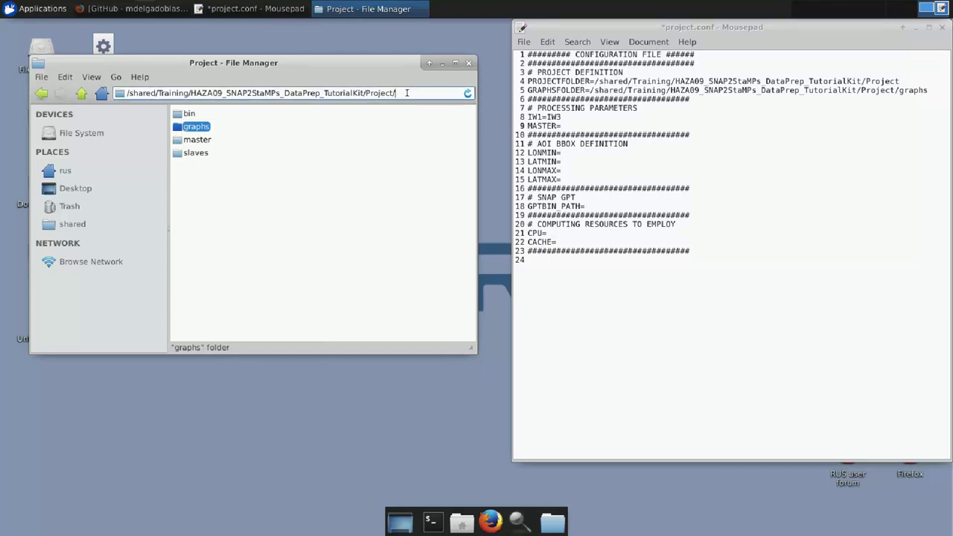
{"action": "left_click_drag", "start_coordinate": [406, 92], "coordinate": [379, 93]}
{"action": "left_click", "coordinate": [197, 140]}
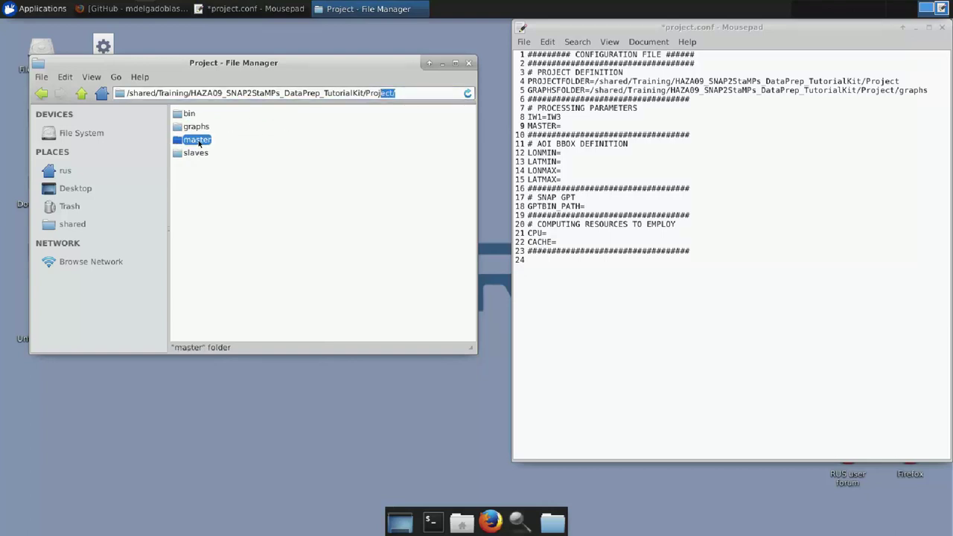
{"action": "double_click", "coordinate": [198, 140]}
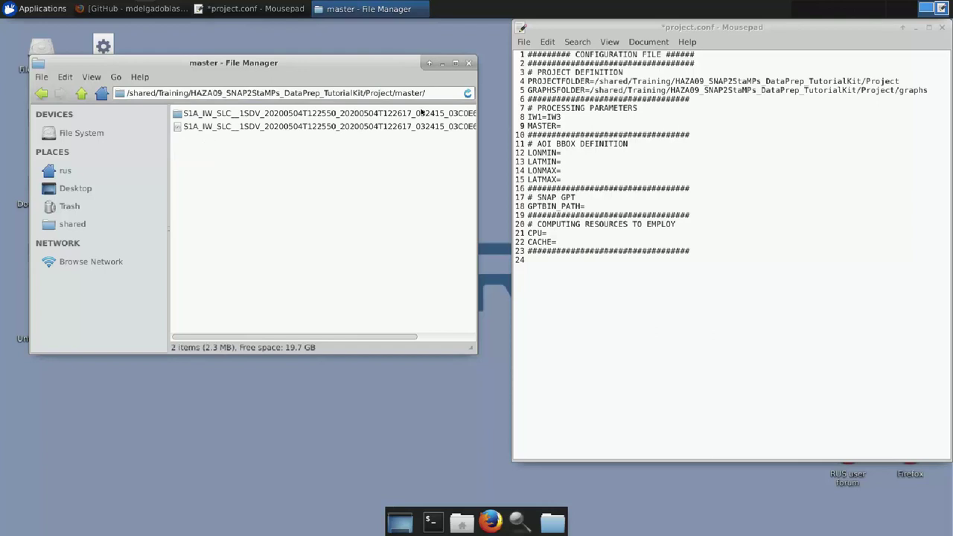
{"action": "left_click", "coordinate": [290, 127]}
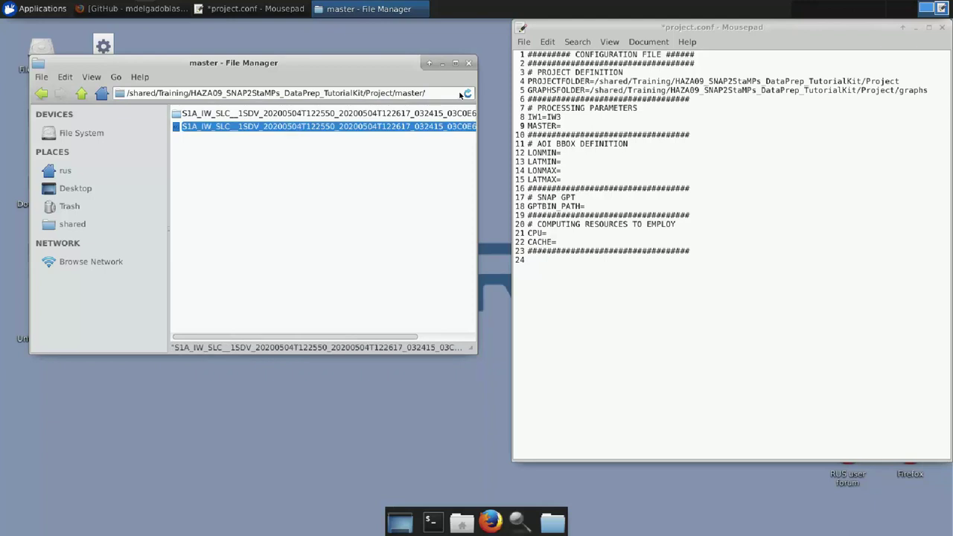
{"action": "left_click", "coordinate": [432, 93]}
{"action": "left_click_drag", "start_coordinate": [432, 93], "coordinate": [124, 95]}
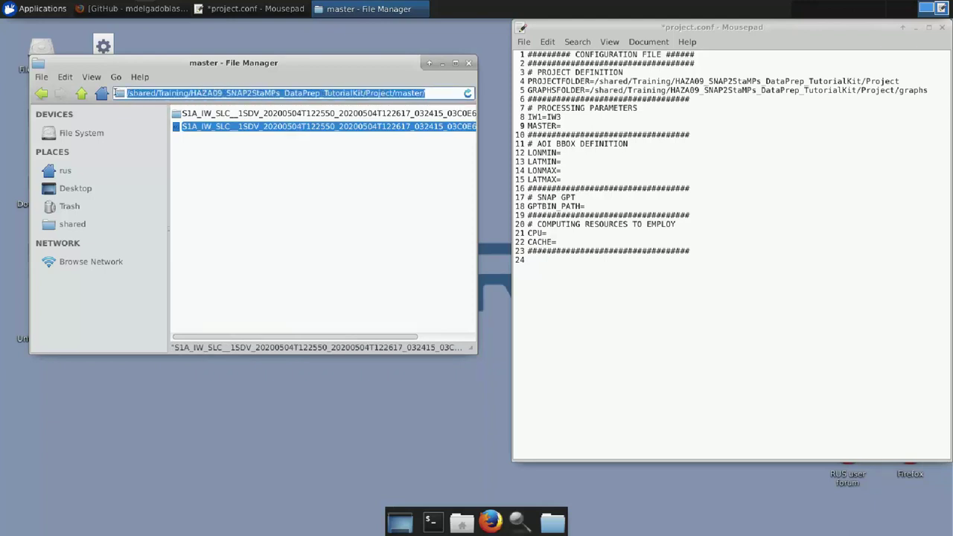
{"action": "left_click", "coordinate": [577, 126]}
{"action": "type", "text": "/shared/Training/HAZA09_SNAP2StaMPs_DataPrep_TutorialKit/Project/master/S1A_IW_SLC__1SDV_20200504T122550_20200504T122617_032415_03C0E6_2B80_Orb.dim"}
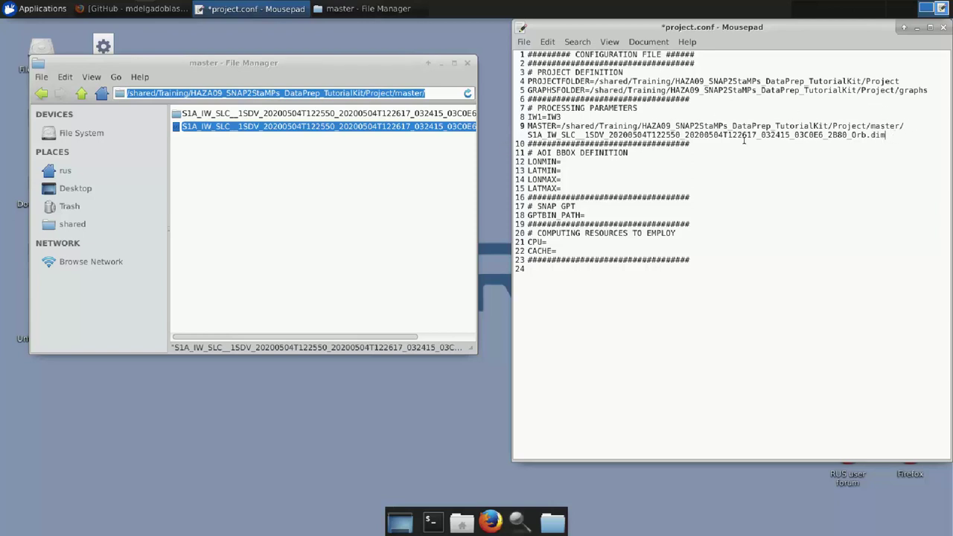
{"action": "left_click", "coordinate": [578, 164]}
- Google 'bounding box' in a new Firefox tab and open the BoundingBox tool site
{"action": "left_click", "coordinate": [151, 10]}
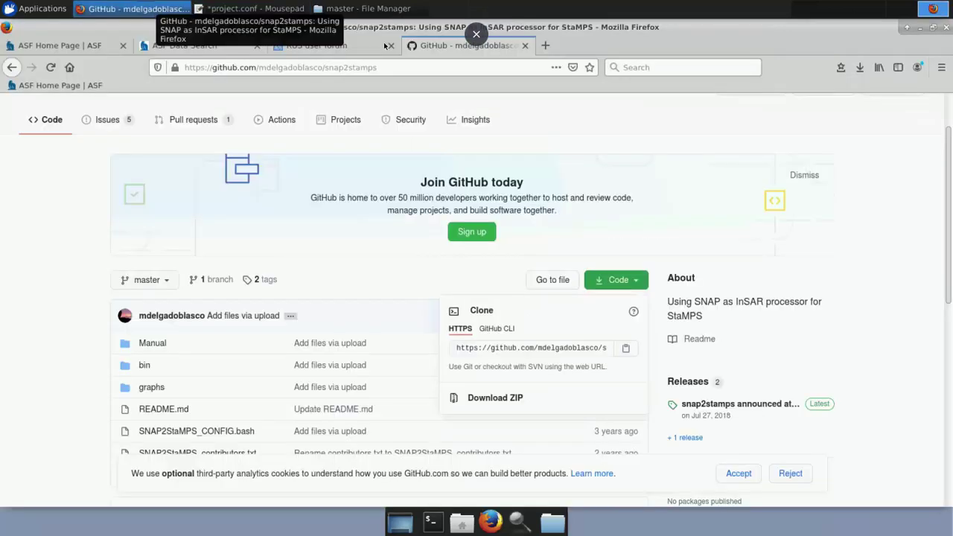
{"action": "left_click", "coordinate": [544, 46]}
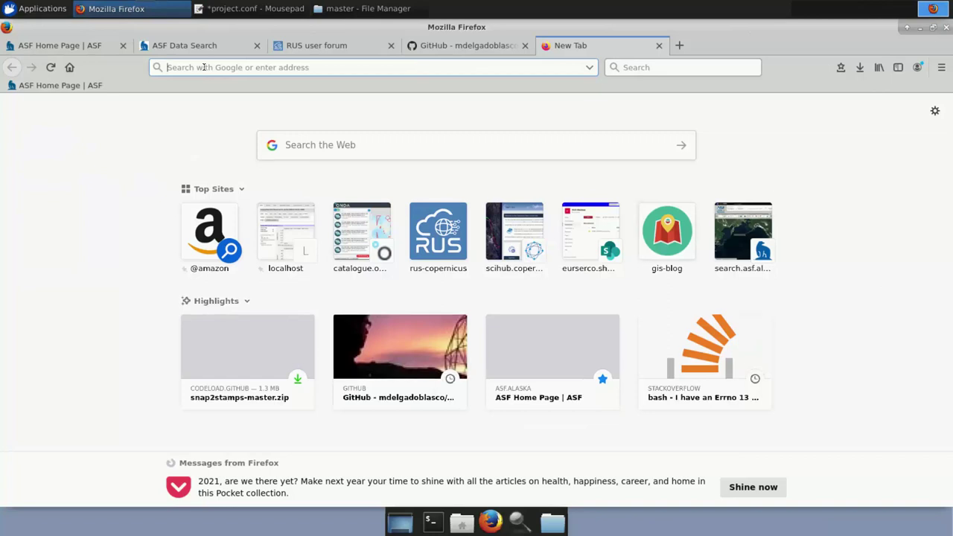
{"action": "type", "text": "bou"}
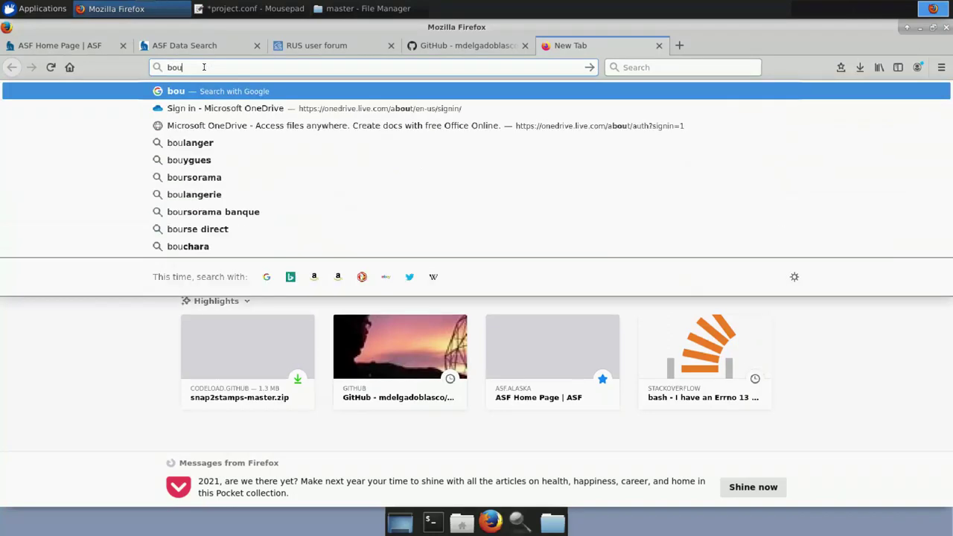
{"action": "type", "text": "ndin"}
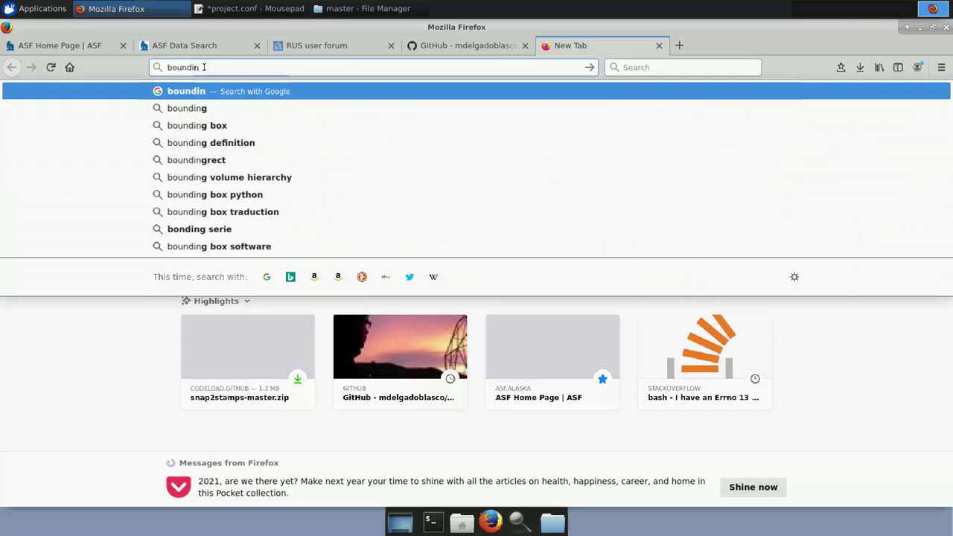
{"action": "left_click", "coordinate": [223, 125]}
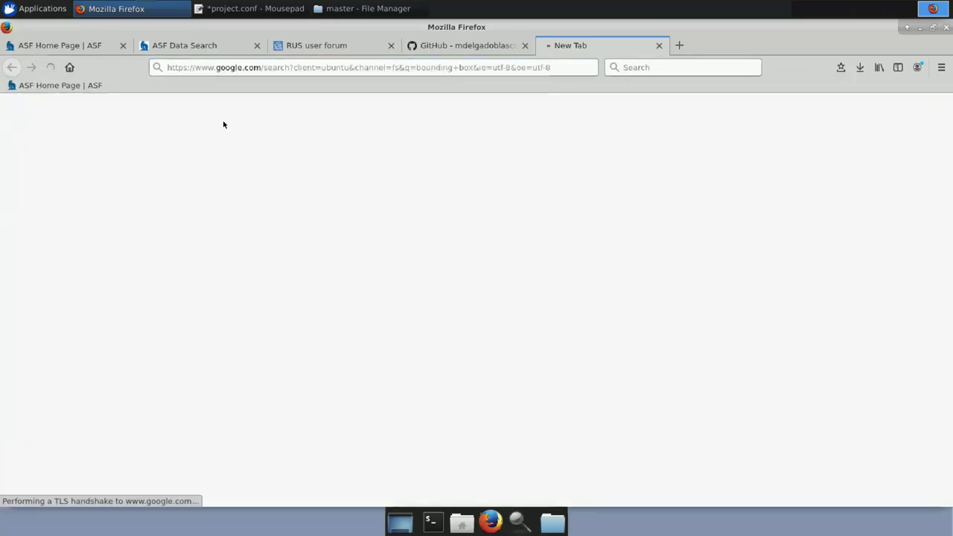
{"action": "scroll", "coordinate": [300, 215], "scroll_direction": "down", "scroll_amount": 3}
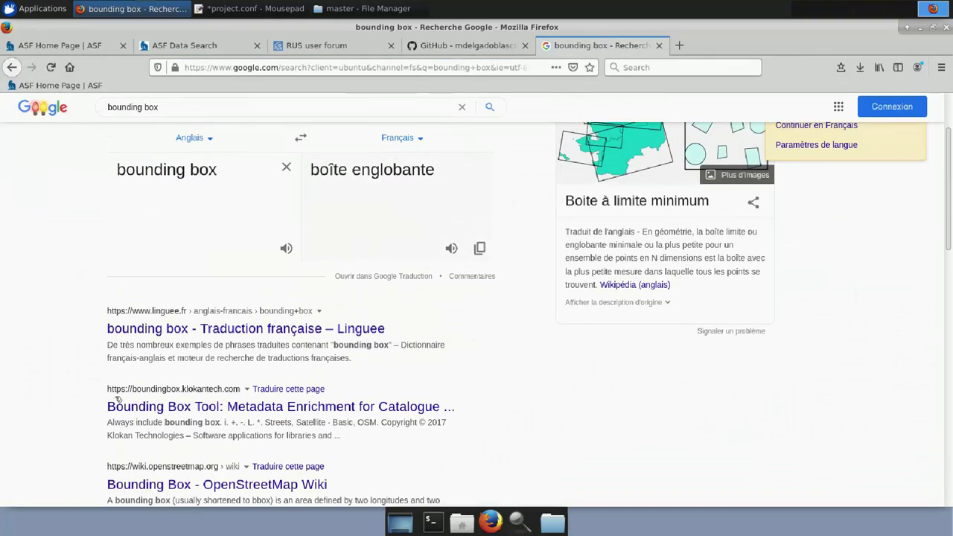
{"action": "left_click", "coordinate": [228, 408]}
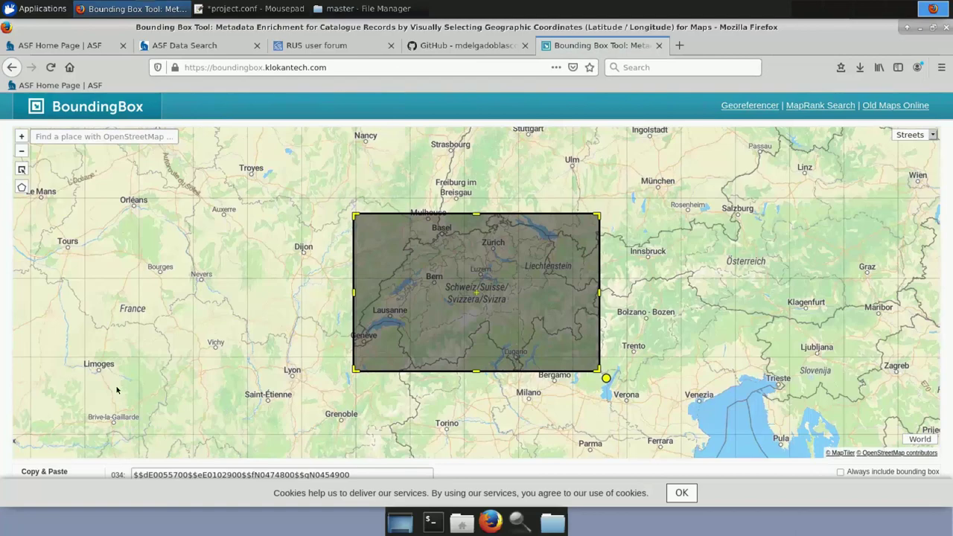
- Bring the Americas into view and switch the map base layer to Satellite
{"action": "scroll", "coordinate": [356, 298], "scroll_direction": "down", "scroll_amount": 2}
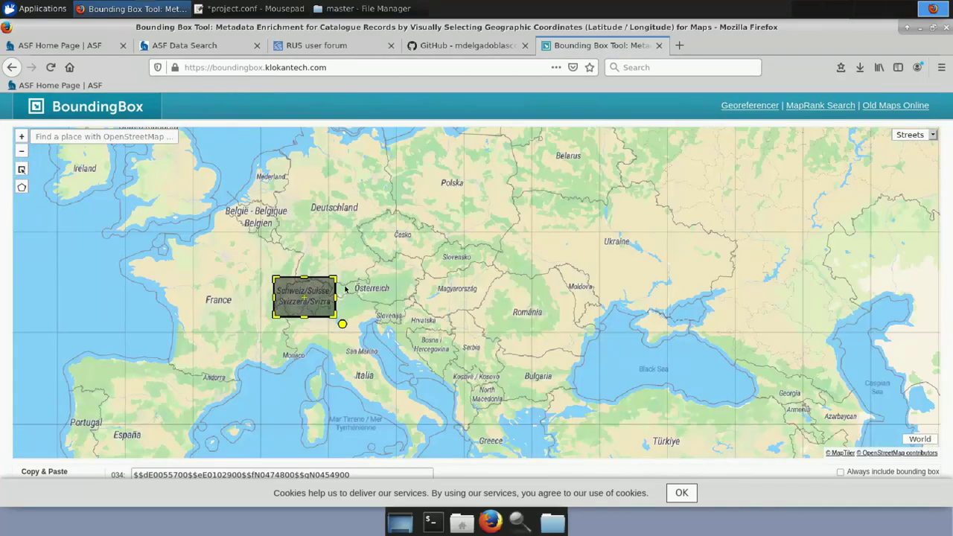
{"action": "scroll", "coordinate": [345, 289], "scroll_direction": "down", "scroll_amount": 3}
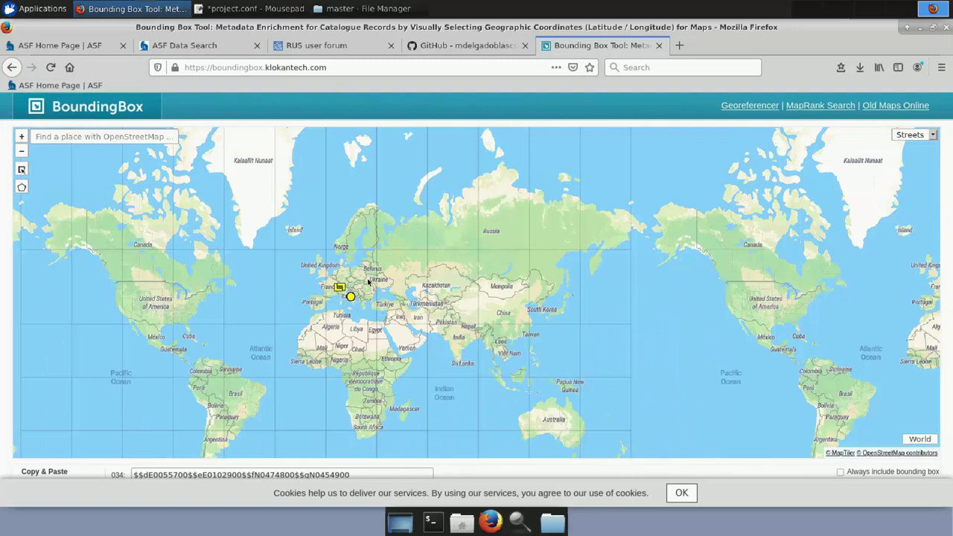
{"action": "left_click_drag", "start_coordinate": [368, 281], "coordinate": [566, 234]}
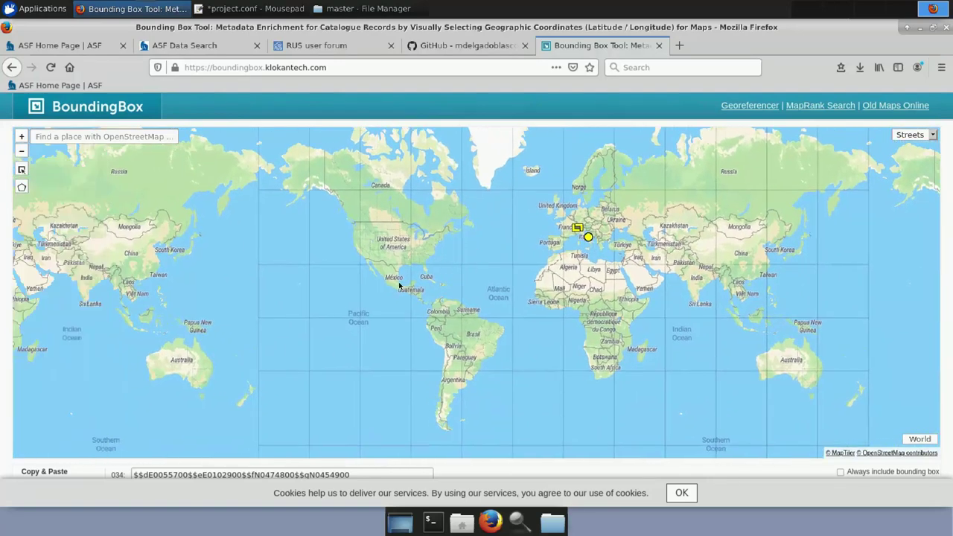
{"action": "left_click", "coordinate": [681, 493]}
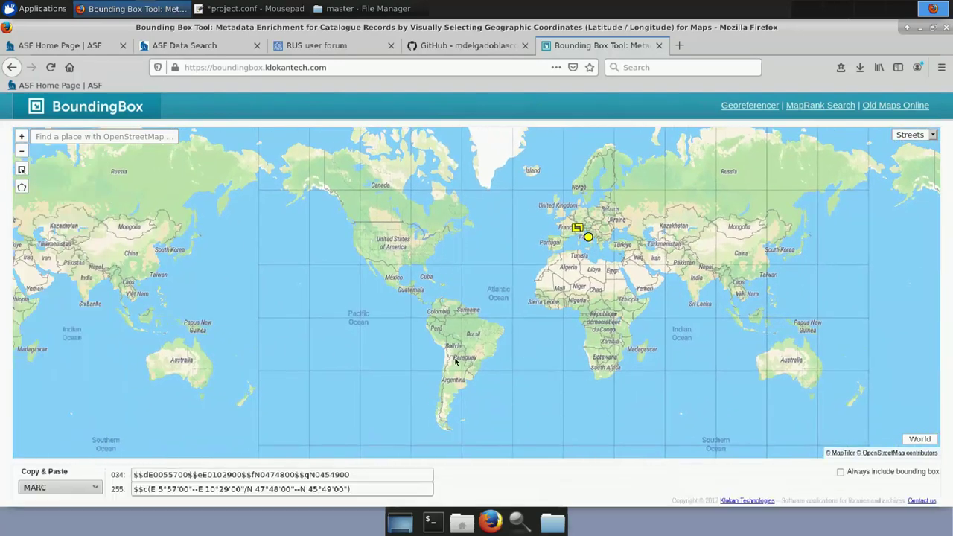
{"action": "scroll", "coordinate": [394, 287], "scroll_direction": "up", "scroll_amount": 5}
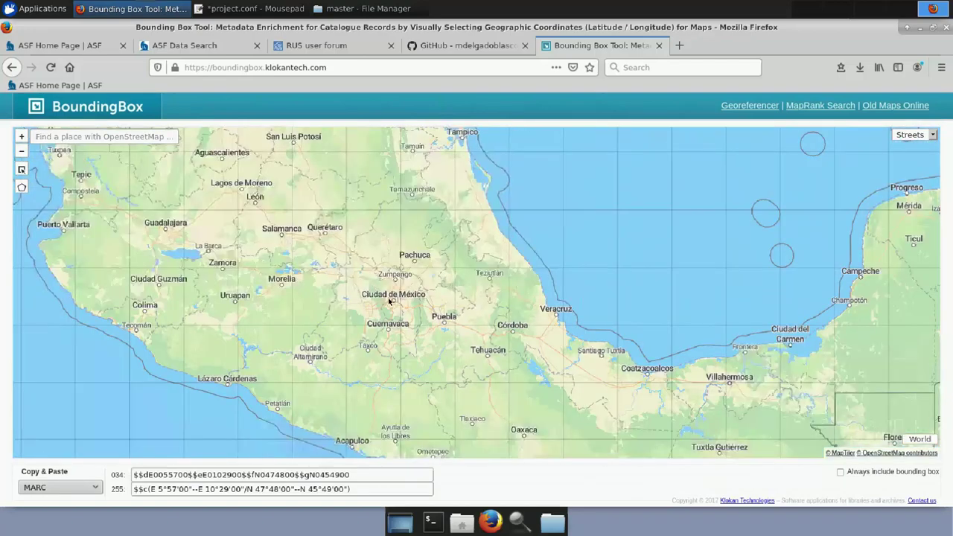
{"action": "scroll", "coordinate": [388, 301], "scroll_direction": "up", "scroll_amount": 2}
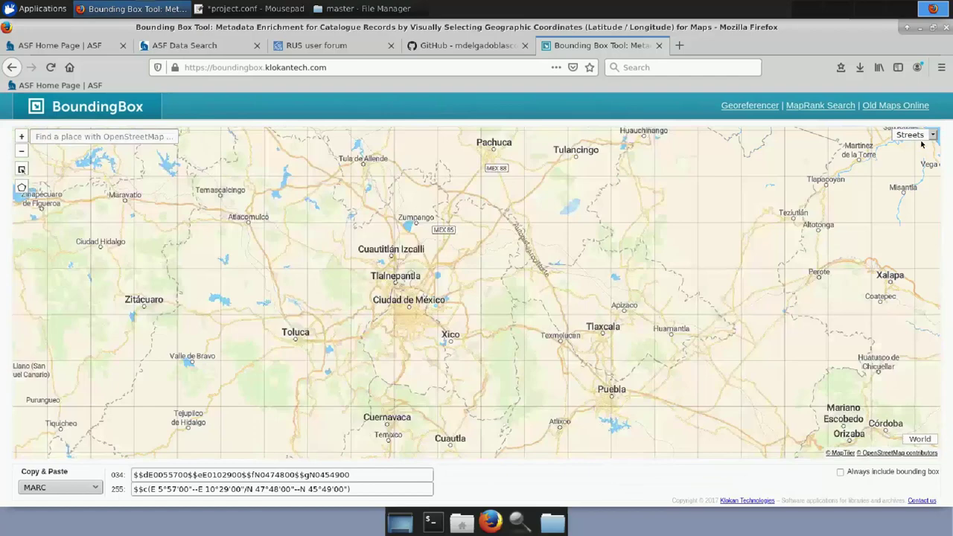
{"action": "left_click", "coordinate": [918, 136]}
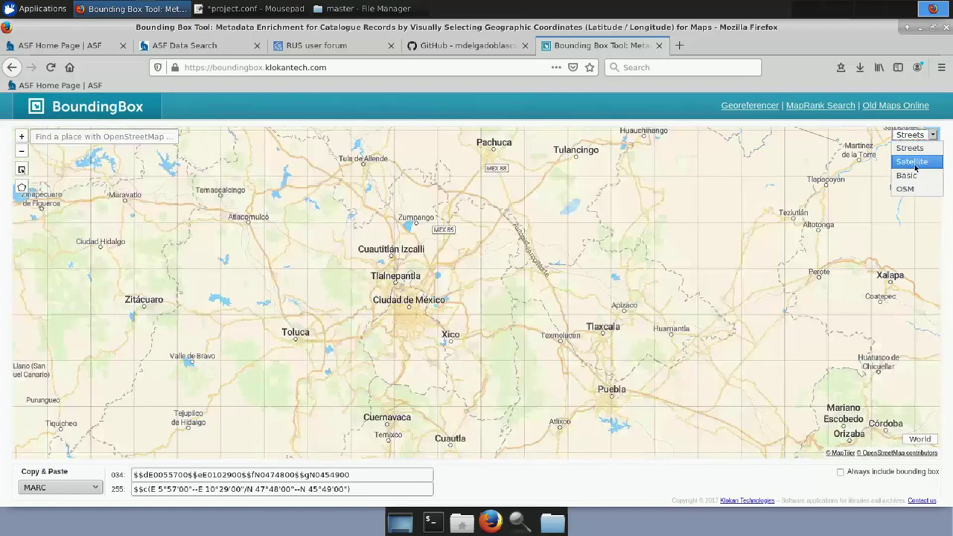
{"action": "left_click", "coordinate": [916, 163]}
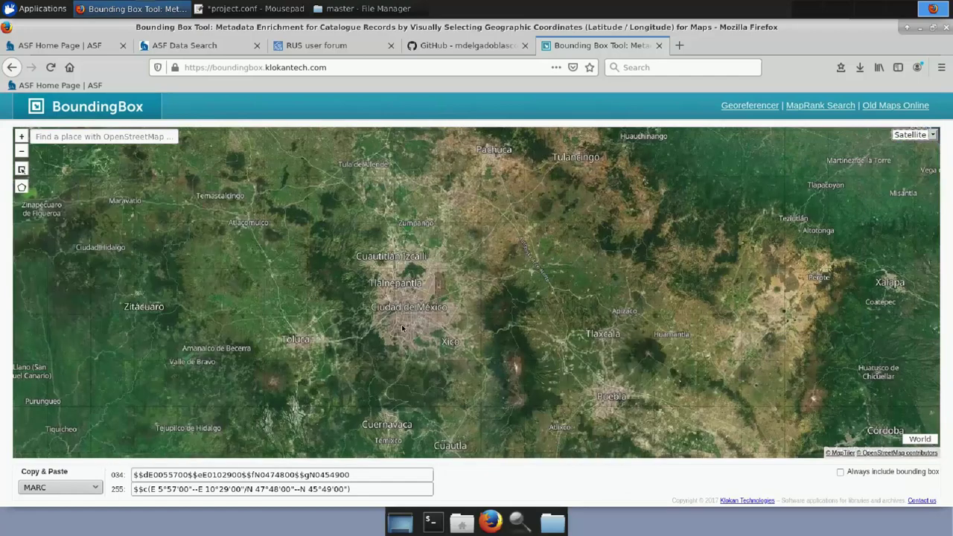
- Zoom in on Mexico City and set the coordinate output format to CSV
{"action": "left_click_drag", "start_coordinate": [528, 308], "coordinate": [552, 305]}
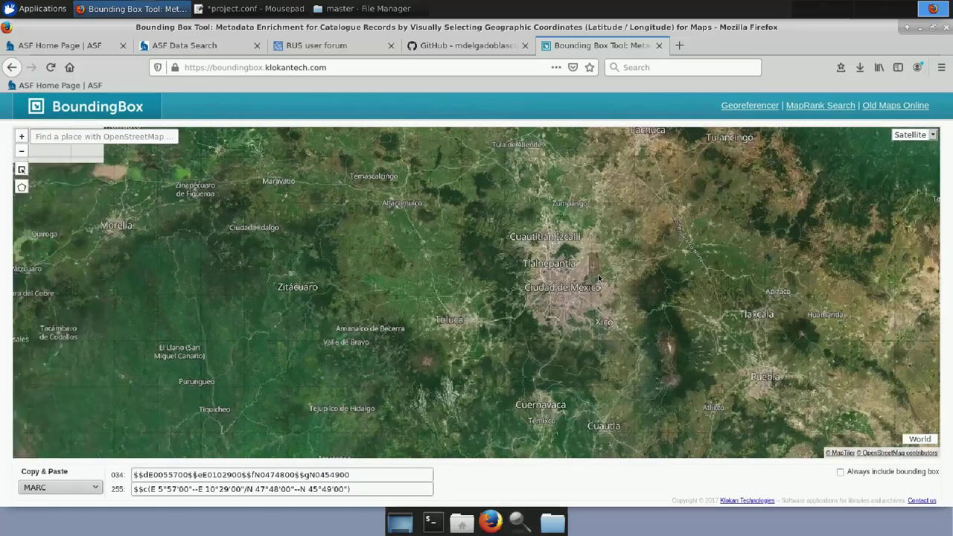
{"action": "scroll", "coordinate": [598, 276], "scroll_direction": "up", "scroll_amount": 1}
{"action": "scroll", "coordinate": [598, 274], "scroll_direction": "up", "scroll_amount": 1}
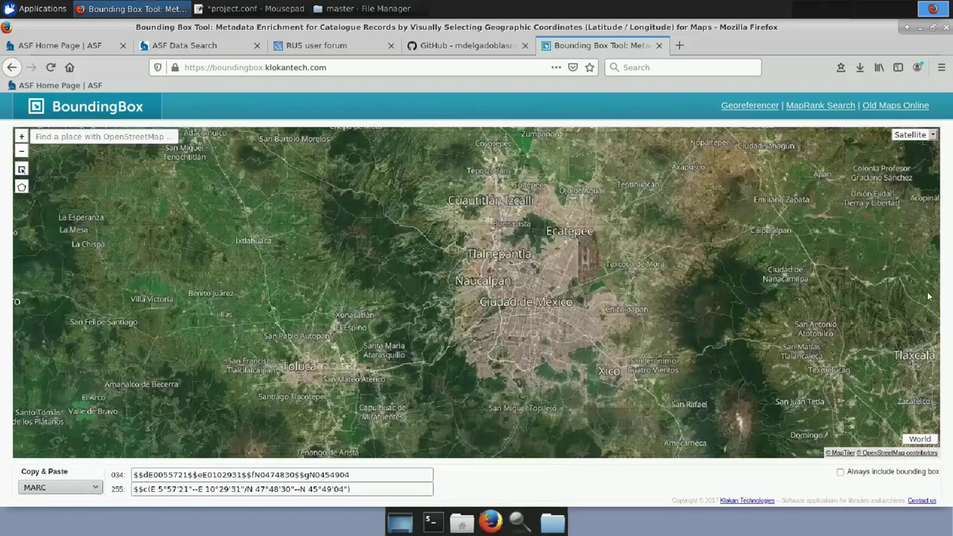
{"action": "left_click", "coordinate": [74, 489]}
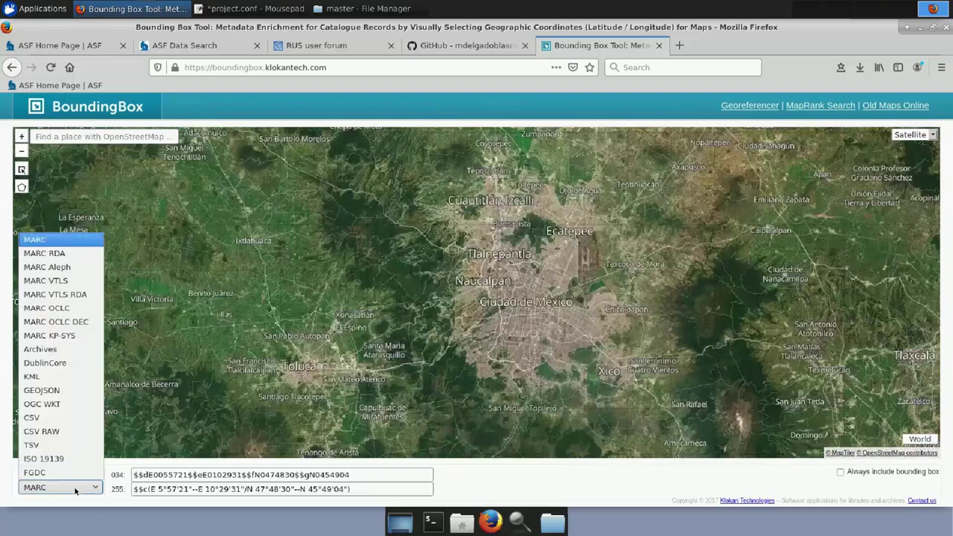
{"action": "left_click", "coordinate": [45, 419]}
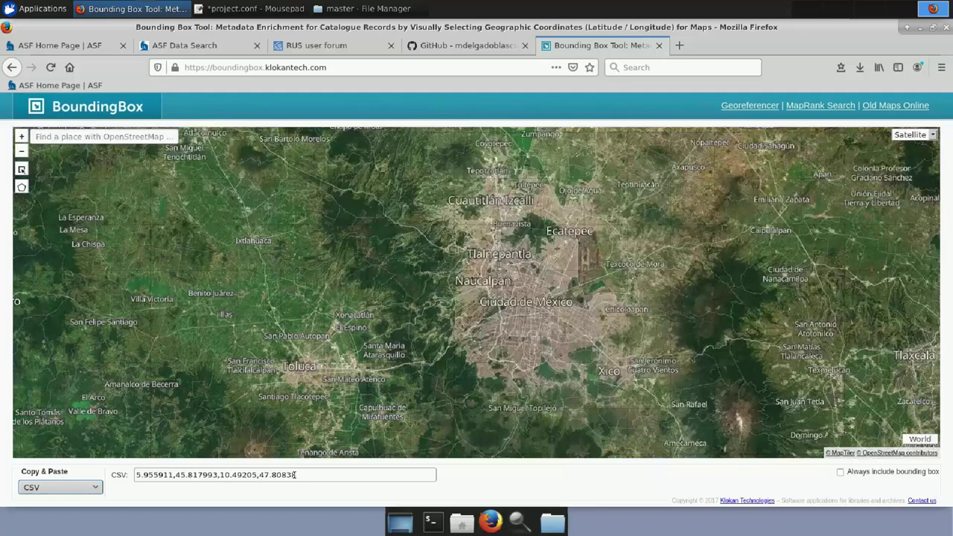
- Draw and adjust a box around Mexico City, then select its CSV coordinates
{"action": "left_click", "coordinate": [21, 169]}
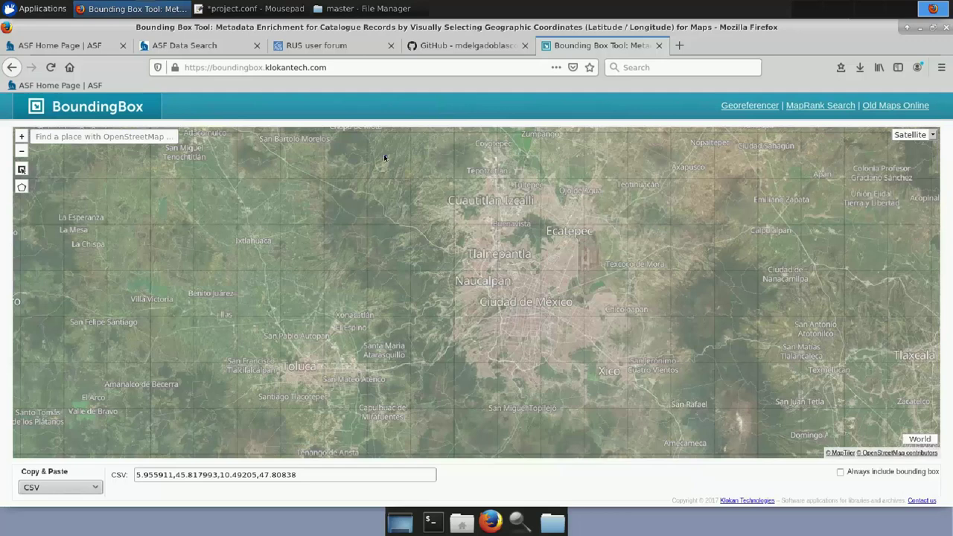
{"action": "mouse_move", "coordinate": [384, 155]}
{"action": "left_mouse_down"}
{"action": "mouse_move", "coordinate": [511, 230]}
{"action": "mouse_move", "coordinate": [645, 388]}
{"action": "mouse_move", "coordinate": [673, 400]}
{"action": "mouse_move", "coordinate": [654, 394]}
{"action": "left_mouse_up"}
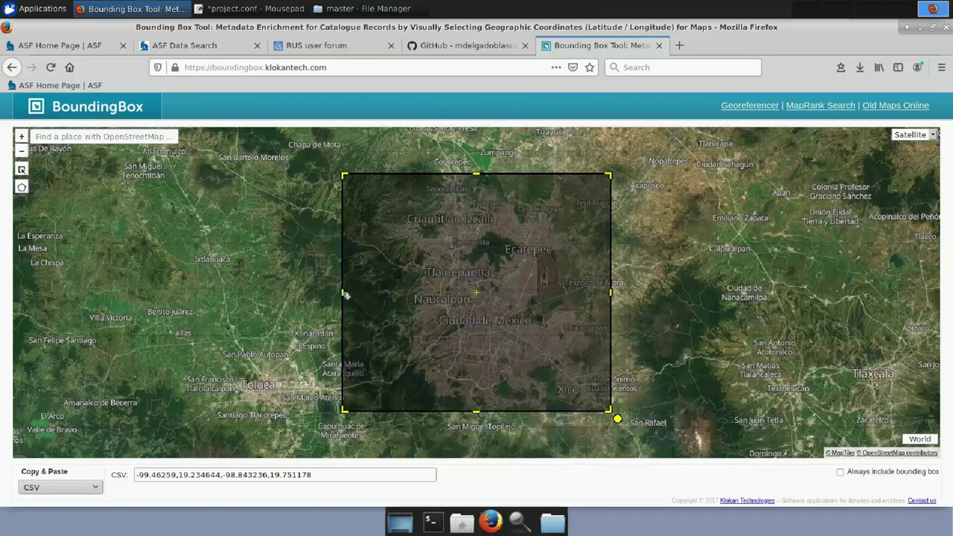
{"action": "left_click_drag", "start_coordinate": [354, 296], "coordinate": [380, 295]}
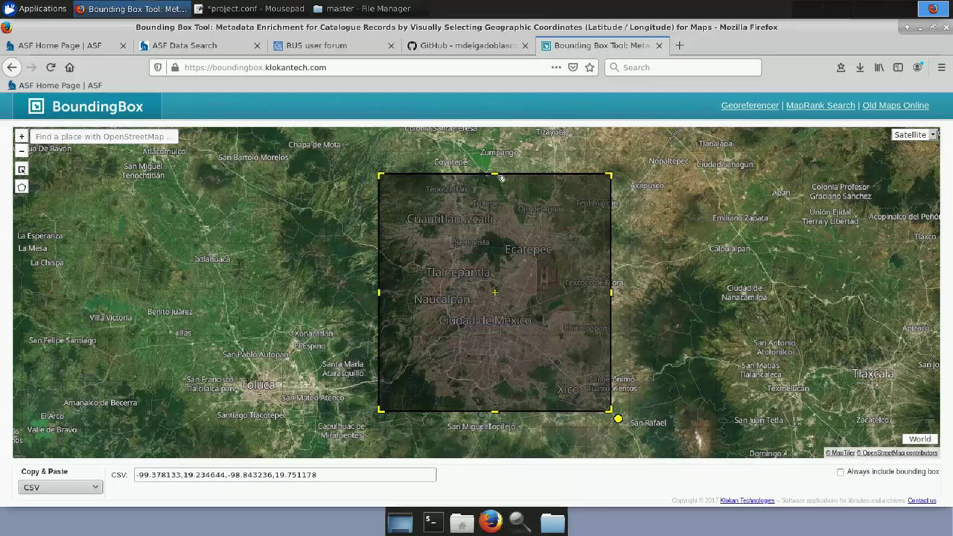
{"action": "left_click_drag", "start_coordinate": [497, 177], "coordinate": [496, 195]}
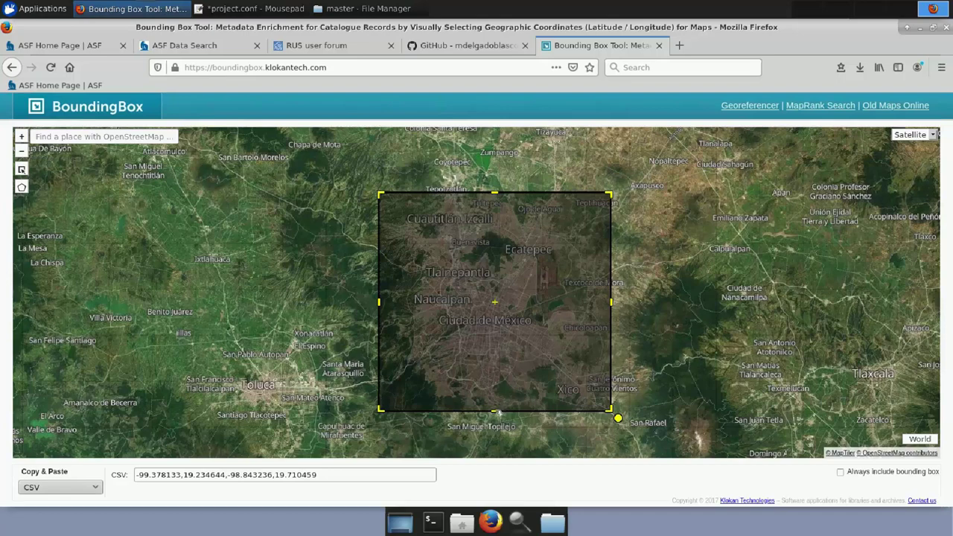
{"action": "left_click_drag", "start_coordinate": [499, 411], "coordinate": [497, 403]}
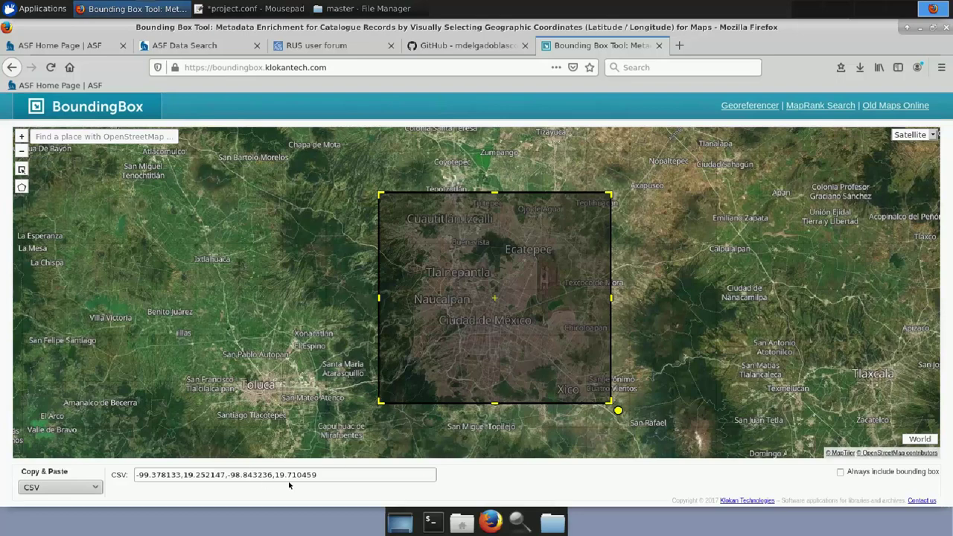
{"action": "left_click_drag", "start_coordinate": [328, 477], "coordinate": [136, 475]}
{"action": "key", "text": "ctrl+c"}
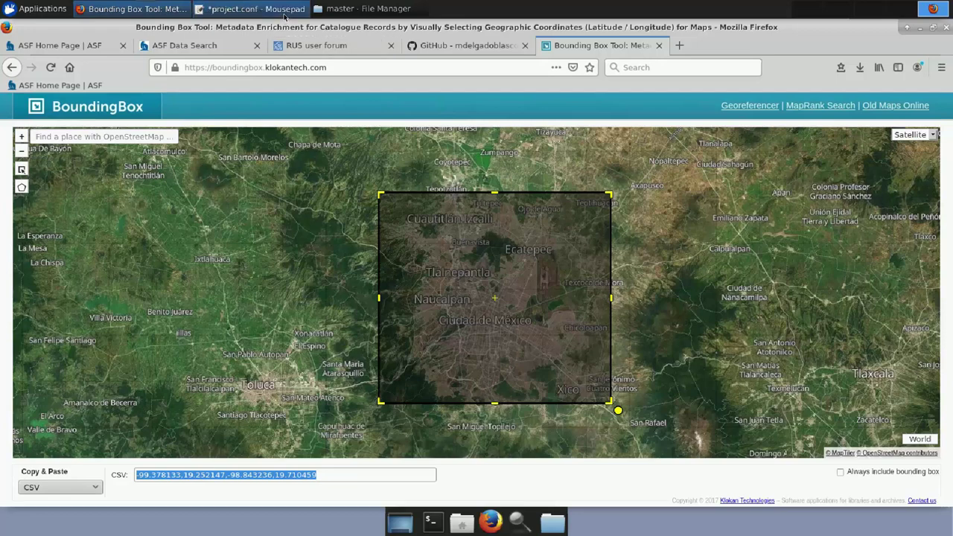
- Paste the CSV line under the bounding box heading and set LONMIN=-99.378133
{"action": "left_click", "coordinate": [250, 8]}
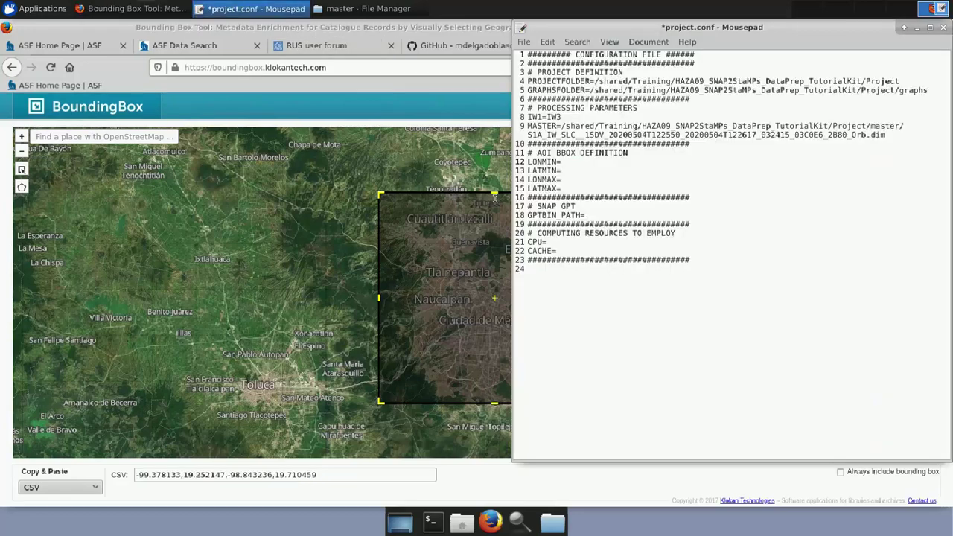
{"action": "left_click", "coordinate": [647, 153]}
{"action": "key", "text": "Return"}
{"action": "key", "text": "ctrl+v"}
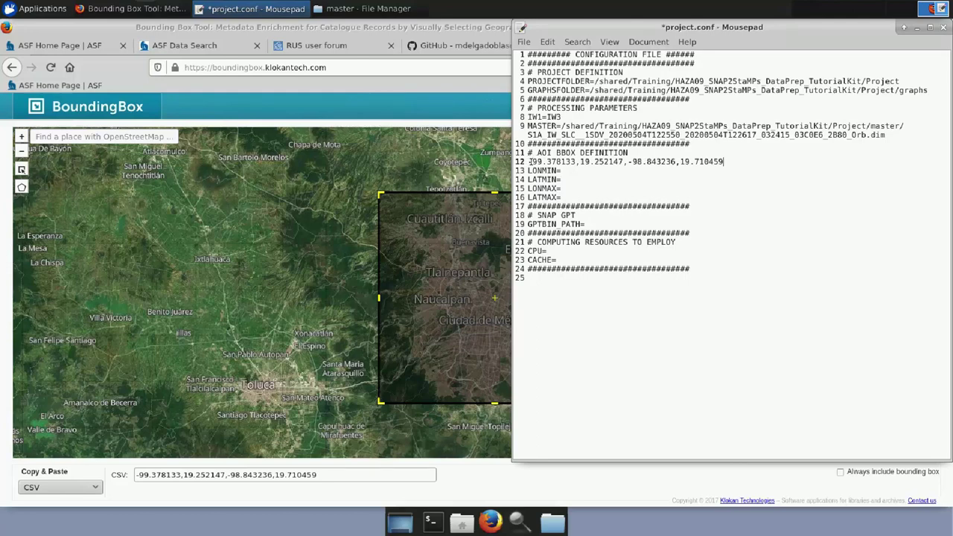
{"action": "left_click_drag", "start_coordinate": [531, 161], "coordinate": [577, 162]}
{"action": "key", "text": "ctrl+c"}
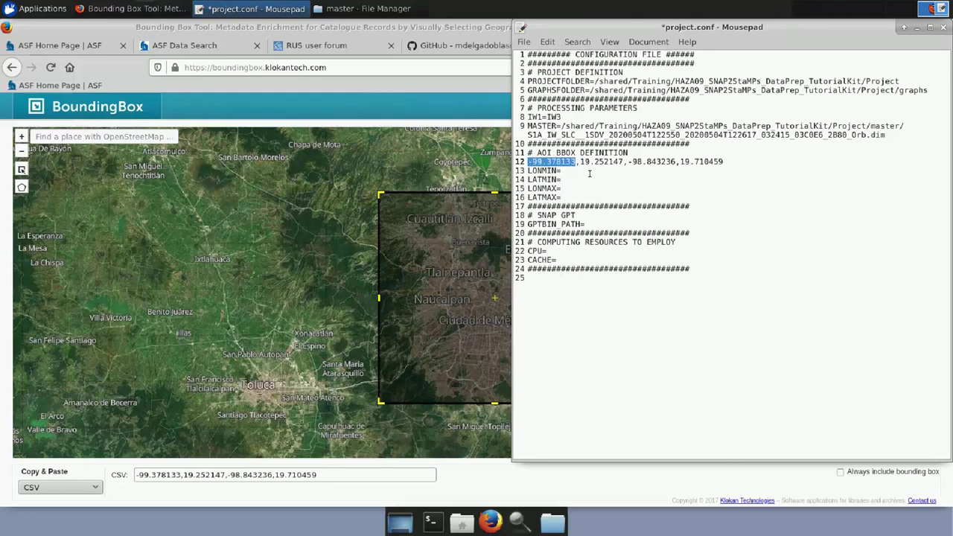
{"action": "left_click", "coordinate": [574, 172]}
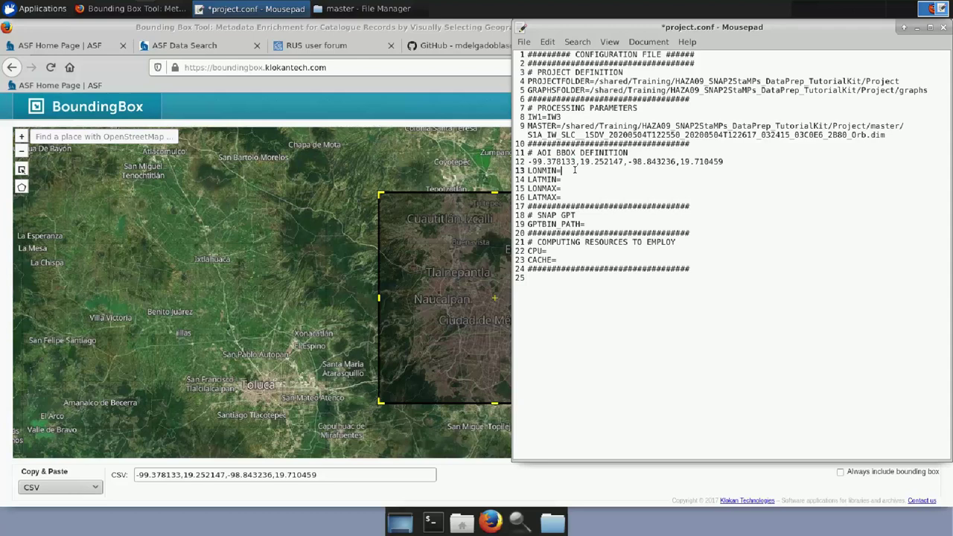
{"action": "key", "text": "ctrl+v"}
- Set LATMIN=19.252147 and LONMAX=-98.843236 from the pasted line
{"action": "left_click_drag", "start_coordinate": [581, 162], "coordinate": [625, 161]}
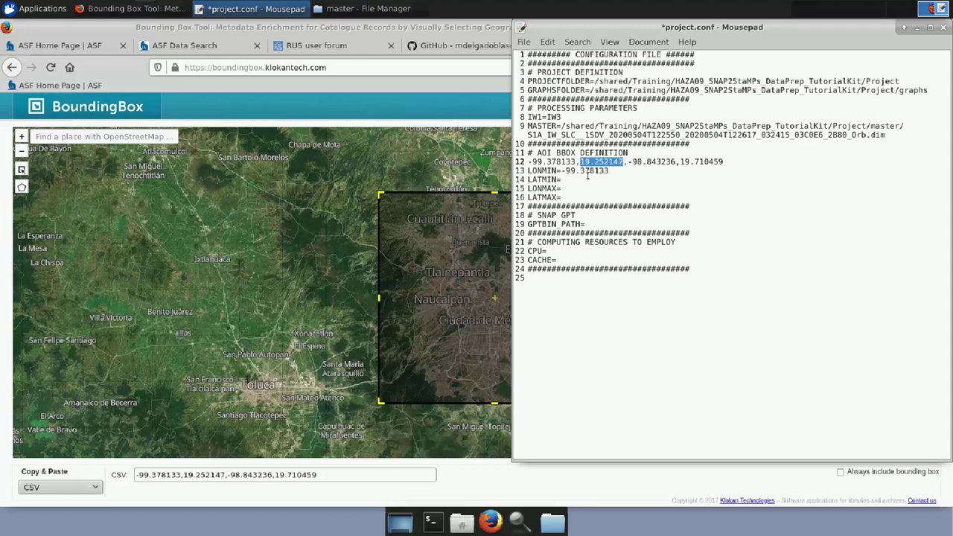
{"action": "key", "text": "ctrl+c"}
{"action": "left_click", "coordinate": [561, 179]}
{"action": "key", "text": "ctrl+v"}
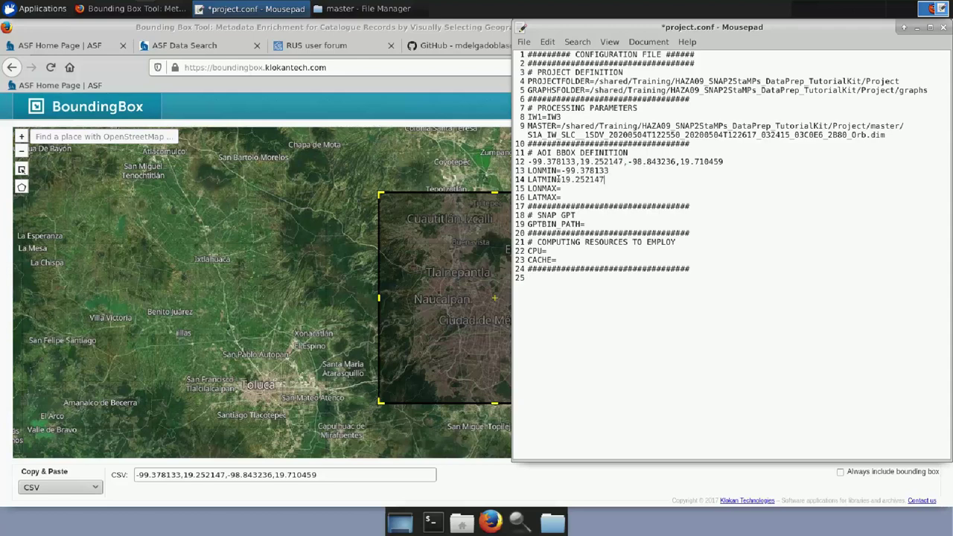
{"action": "left_click_drag", "start_coordinate": [628, 161], "coordinate": [677, 162]}
{"action": "key", "text": "ctrl+c"}
{"action": "left_click", "coordinate": [573, 188]}
{"action": "key", "text": "ctrl+v"}
- Set LATMAX=19.710459 and delete the temporary coordinate line
{"action": "left_click_drag", "start_coordinate": [680, 161], "coordinate": [727, 161]}
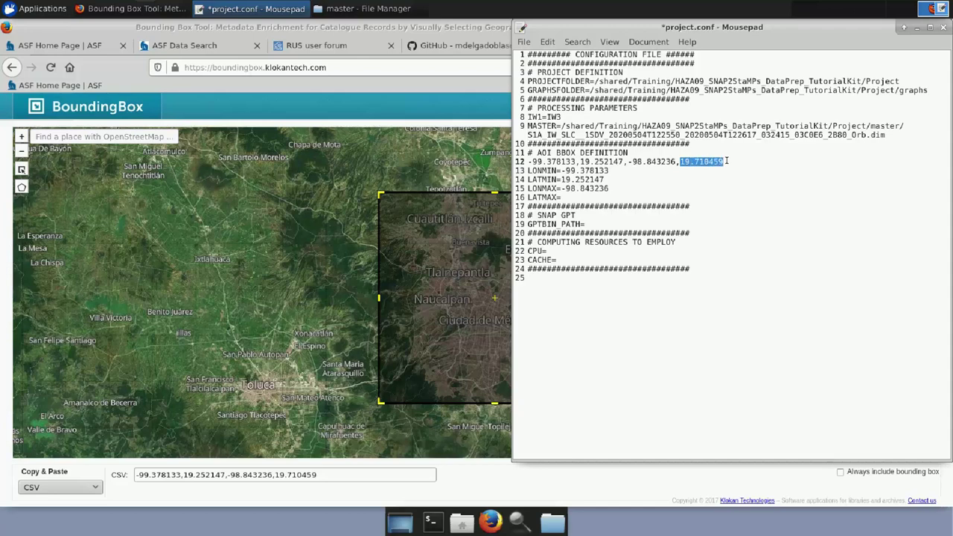
{"action": "key", "text": "ctrl+c"}
{"action": "left_click", "coordinate": [578, 198]}
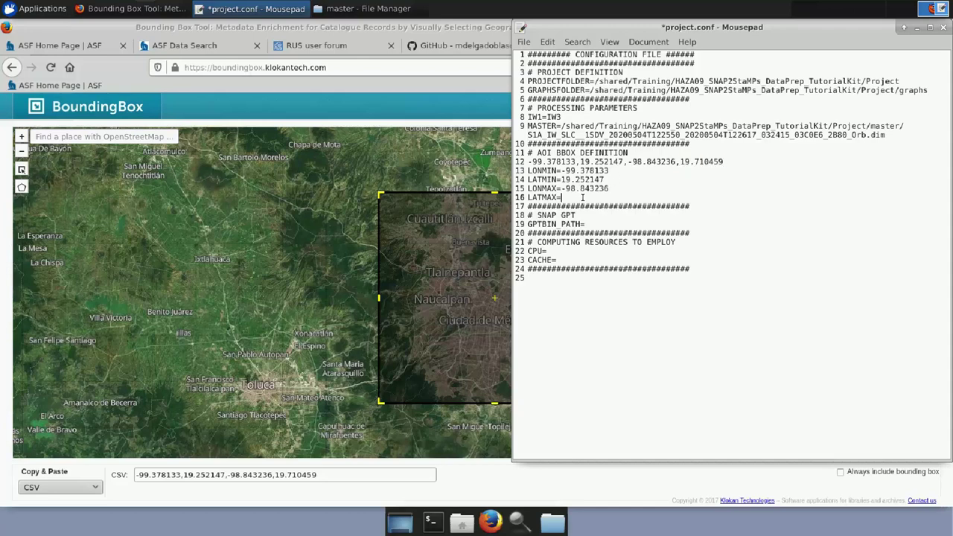
{"action": "key", "text": "ctrl+v"}
{"action": "left_click_drag", "start_coordinate": [725, 162], "coordinate": [528, 162]}
{"action": "key", "text": "BackSpace"}
{"action": "key", "text": "BackSpace"}
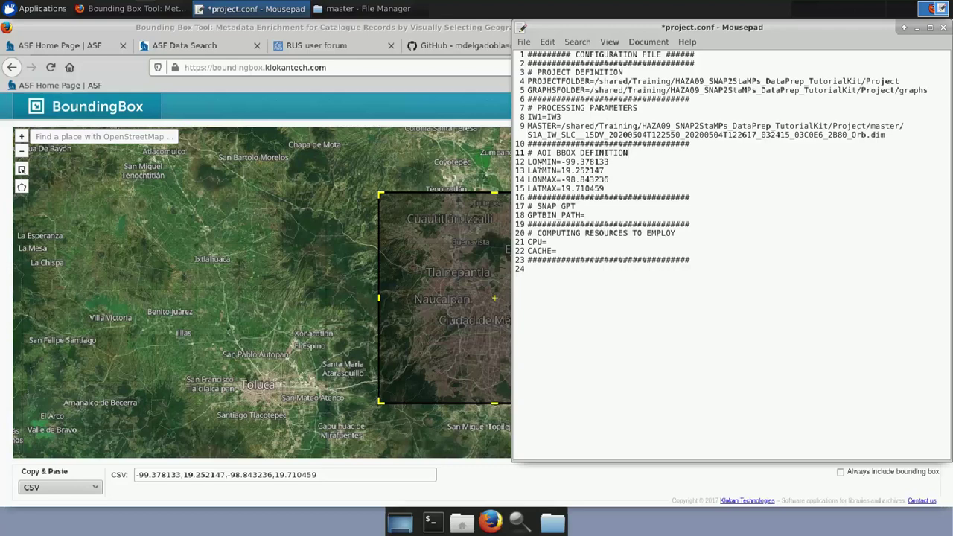
{"action": "left_click", "coordinate": [609, 216]}
- Locate gpt in /usr/local/snap/bin and paste that path after GPTBIN_PATH=
{"action": "left_click", "coordinate": [341, 10]}
{"action": "left_click", "coordinate": [78, 134]}
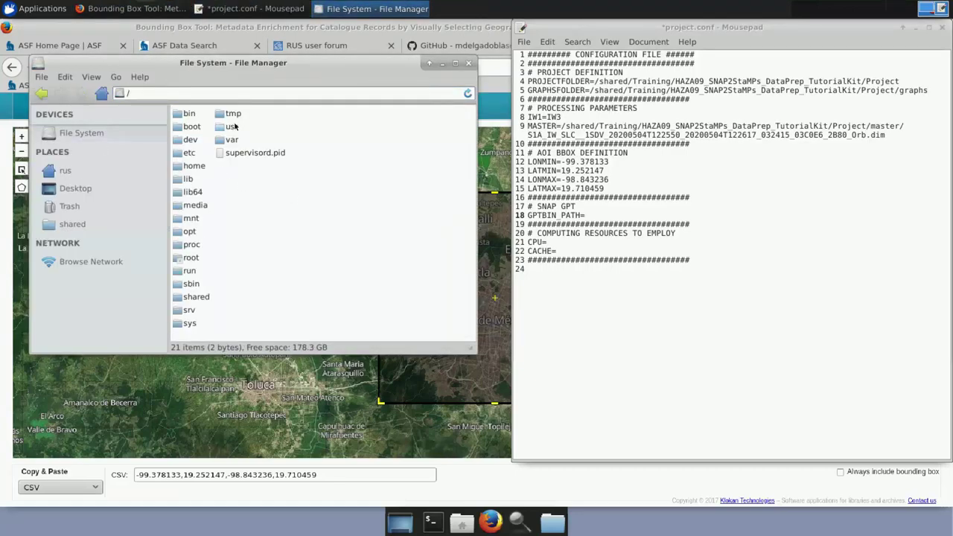
{"action": "double_click", "coordinate": [231, 128]}
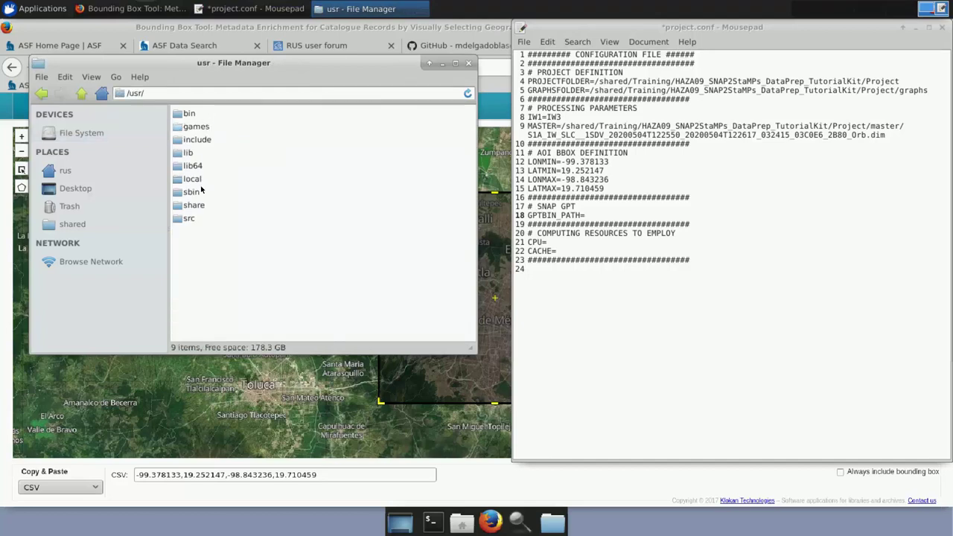
{"action": "double_click", "coordinate": [195, 179]}
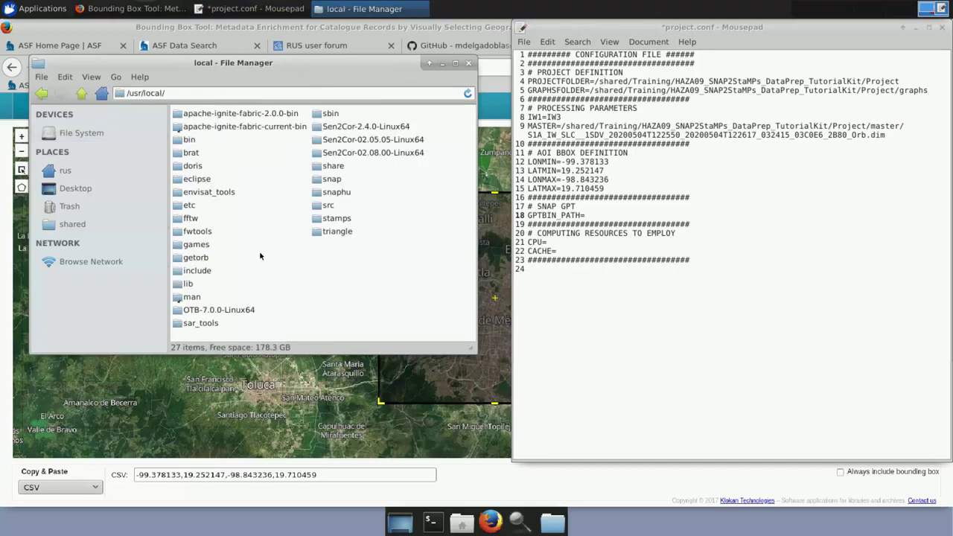
{"action": "double_click", "coordinate": [330, 179]}
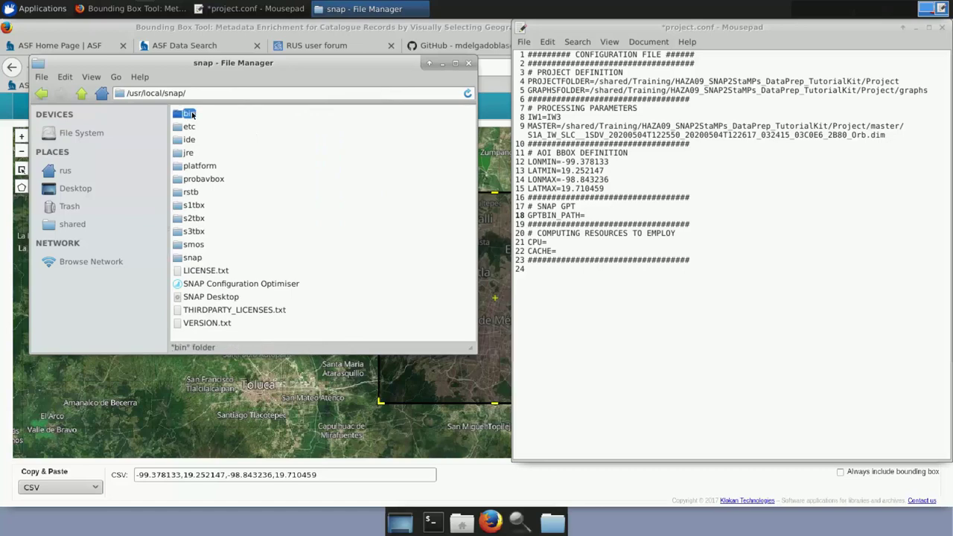
{"action": "double_click", "coordinate": [188, 114]}
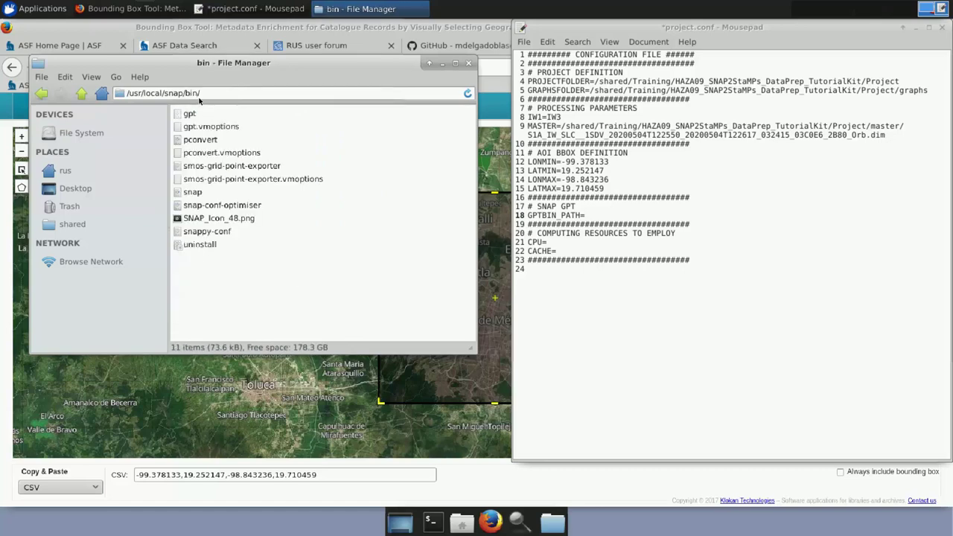
{"action": "left_click", "coordinate": [188, 116]}
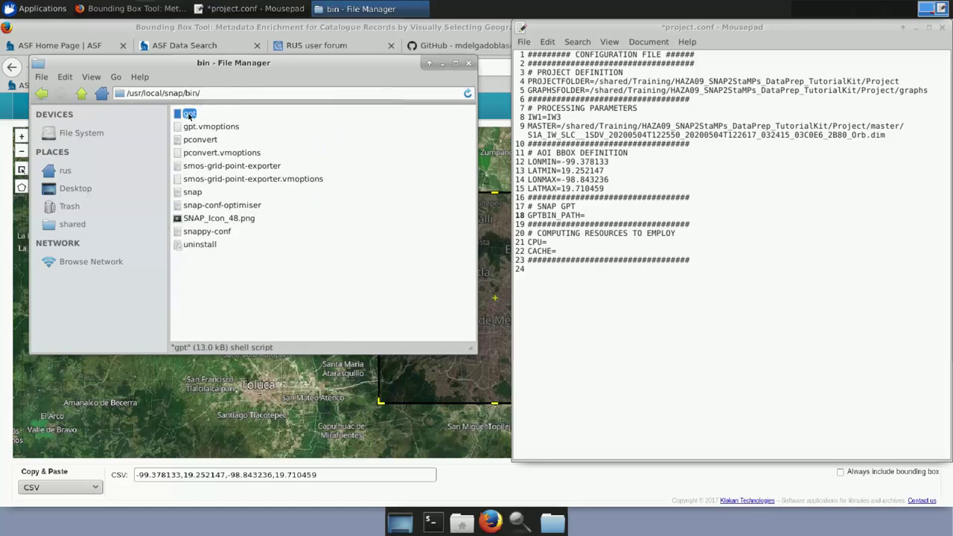
{"action": "left_click", "coordinate": [231, 93]}
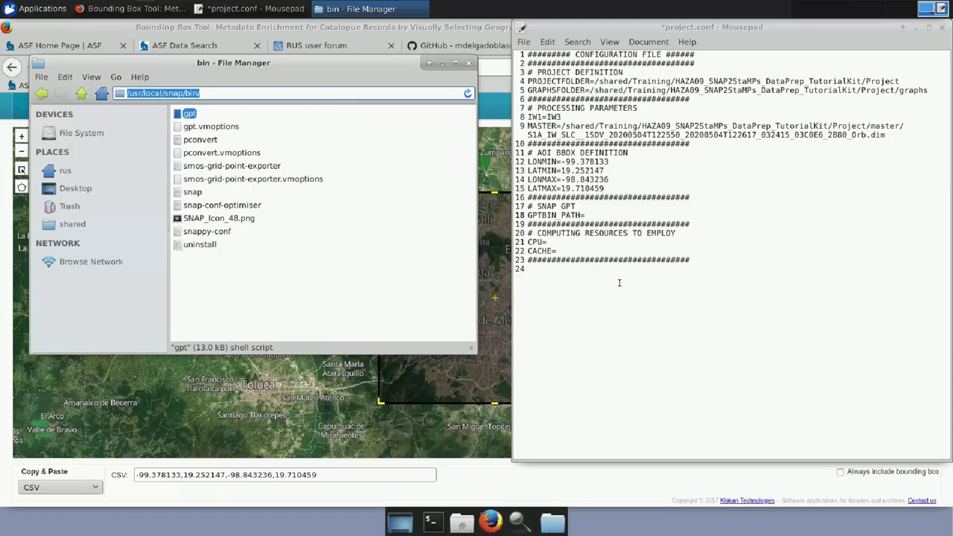
{"action": "left_click", "coordinate": [582, 221]}
{"action": "key", "text": "ctrl+v"}
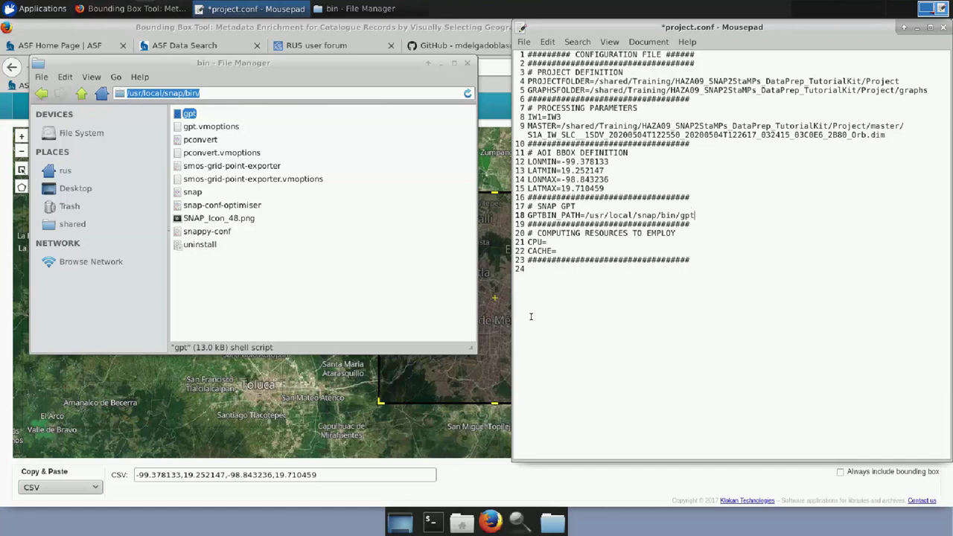
{"action": "left_click", "coordinate": [569, 243]}
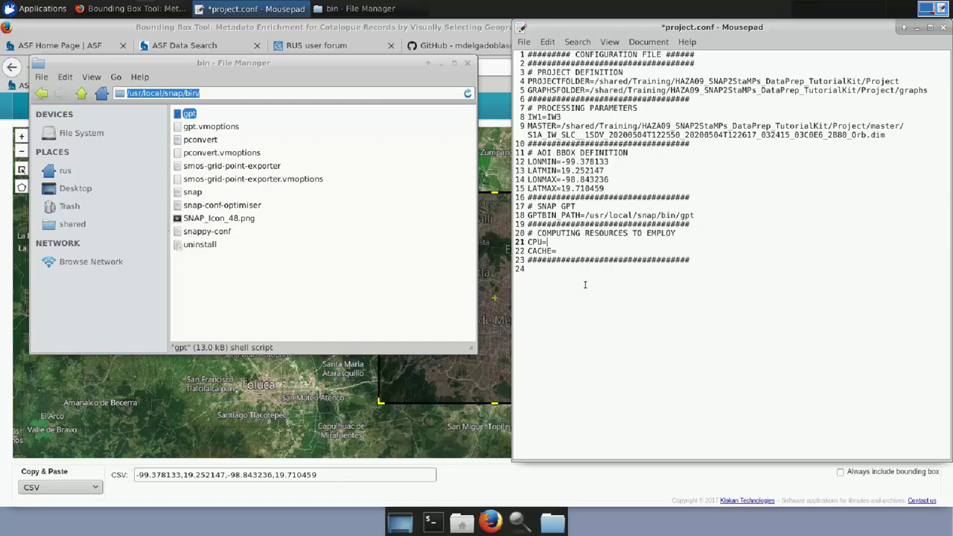
- Open a terminal and run lscpu, highlighting the line showing 8 CPUs
{"action": "left_click", "coordinate": [431, 521]}
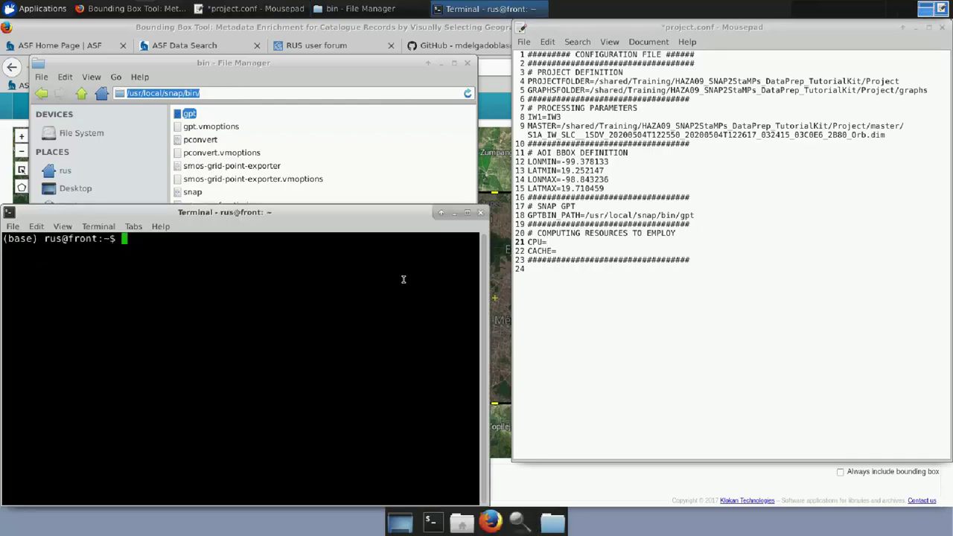
{"action": "left_click_drag", "start_coordinate": [355, 215], "coordinate": [583, 93]}
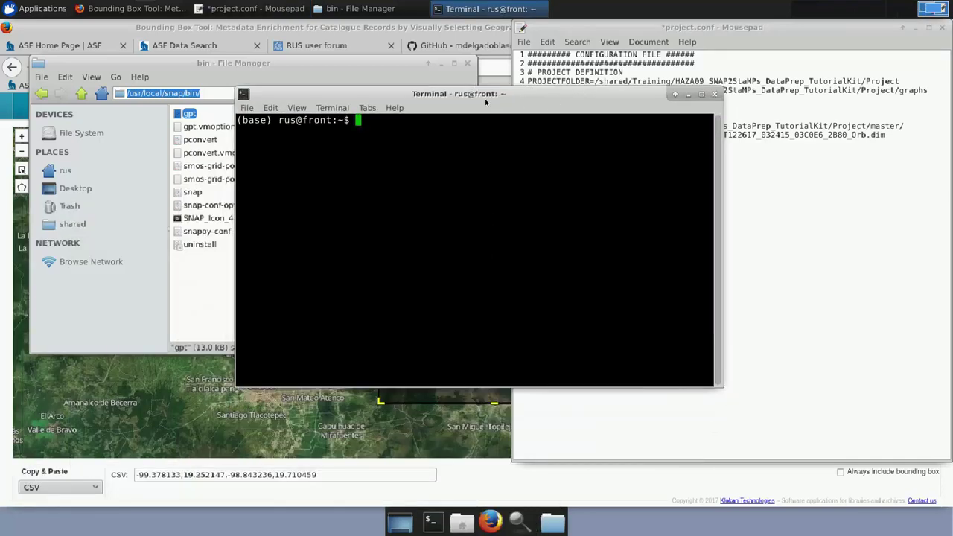
{"action": "type", "text": "lscpu"}
{"action": "key", "text": "Return"}
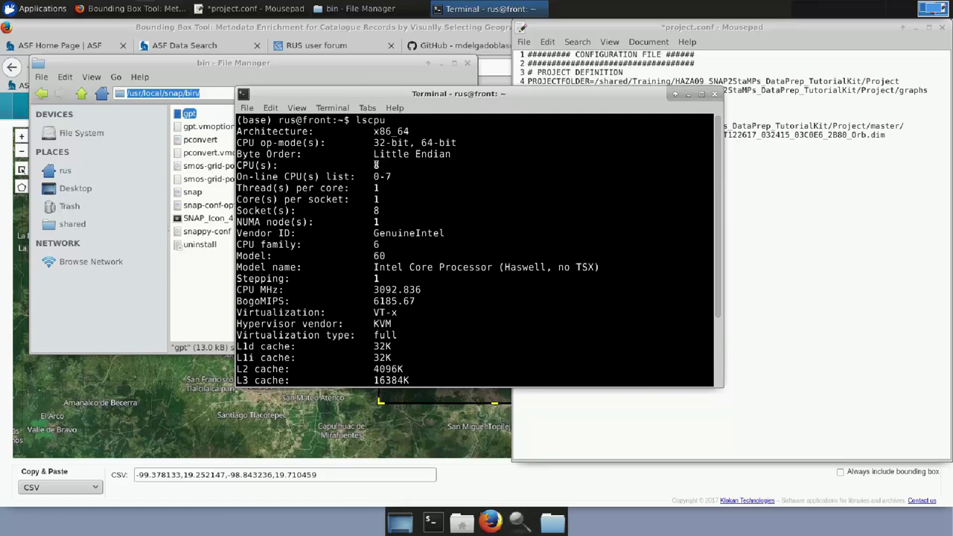
{"action": "left_click_drag", "start_coordinate": [385, 166], "coordinate": [232, 166]}
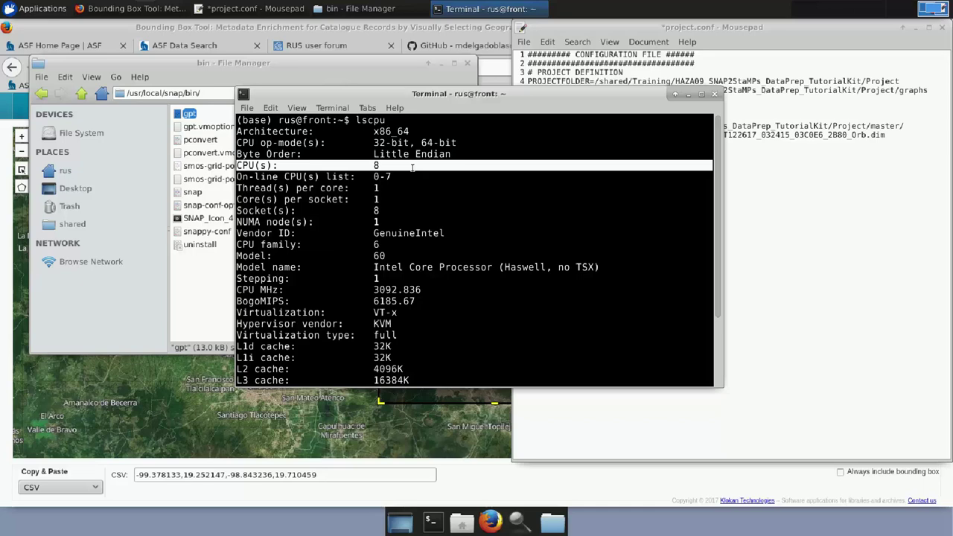
{"action": "scroll", "coordinate": [365, 379], "scroll_direction": "down", "scroll_amount": 3}
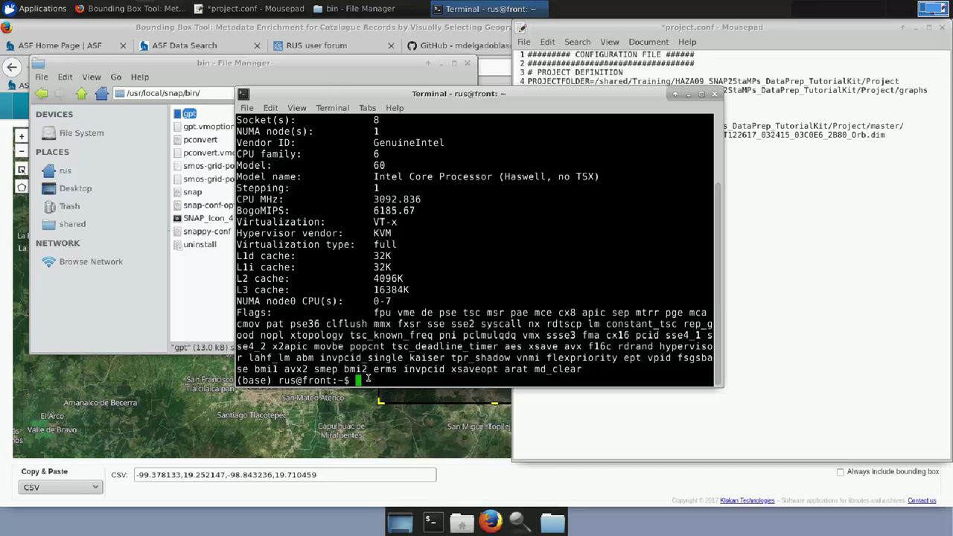
- Run free -g to see 28 GB total memory, then minimize the terminal
{"action": "type", "text": "free -g"}
{"action": "key", "text": "Return"}
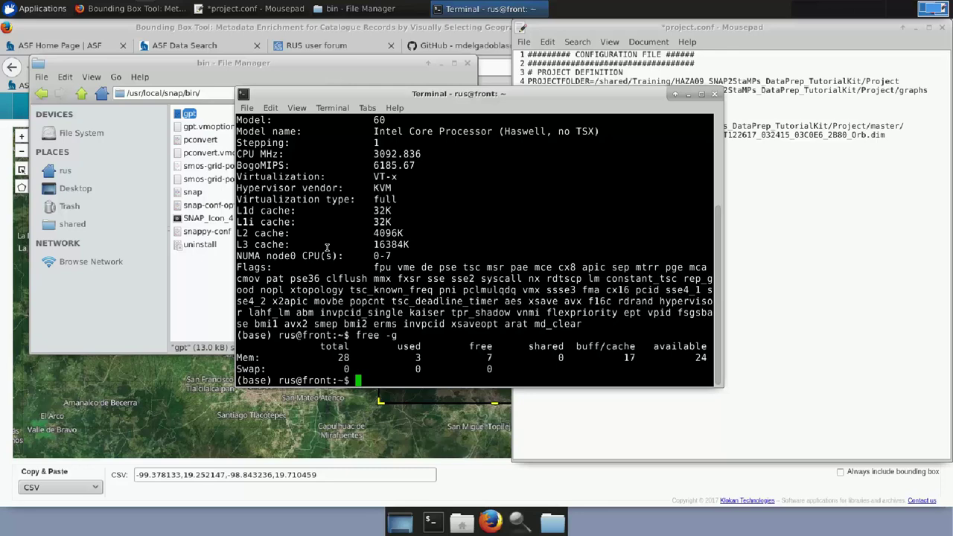
{"action": "left_click", "coordinate": [688, 95]}
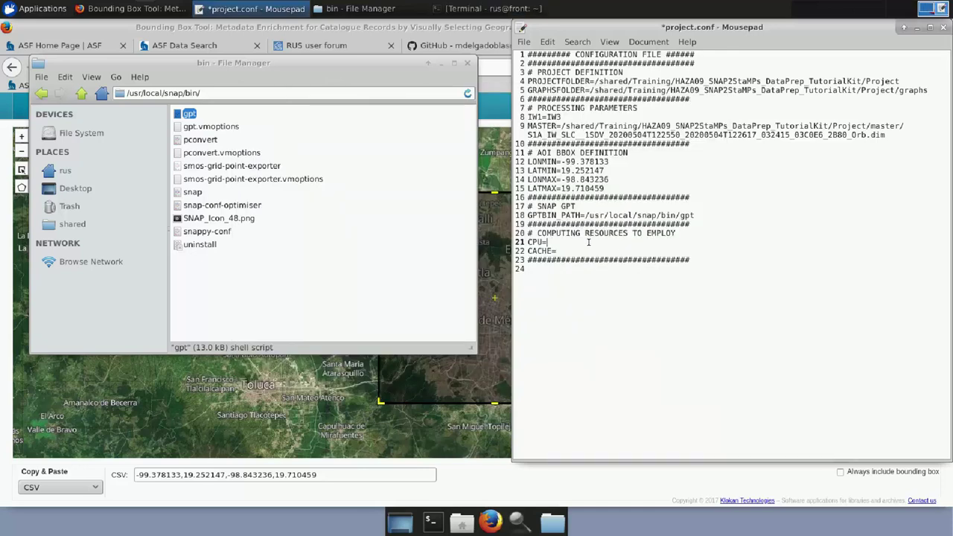
- Set CPU=8 and CACHE=20G in project.conf
{"action": "type", "text": "8"}
{"action": "key", "text": "Down"}
{"action": "type", "text": "20G"}
- Save project.conf and close Mousepad
{"action": "left_click", "coordinate": [524, 42]}
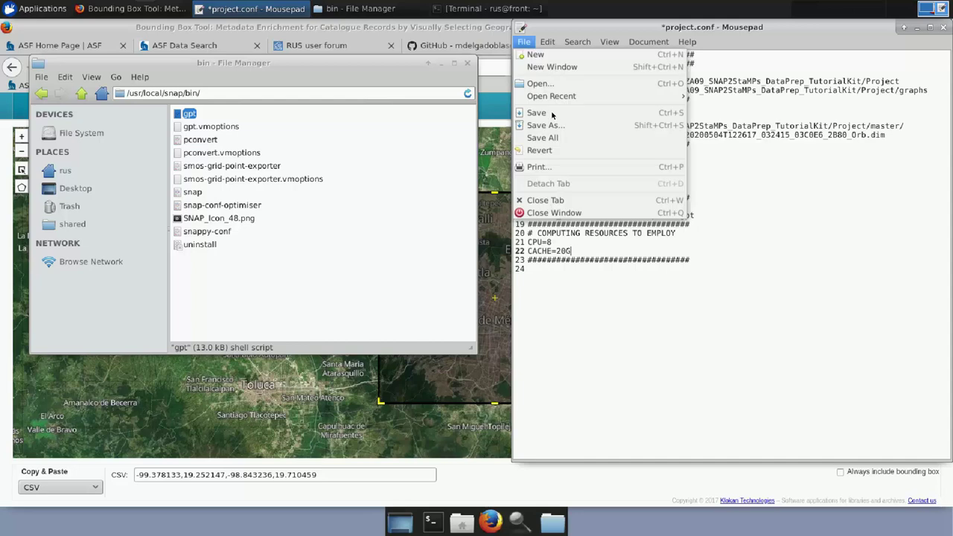
{"action": "left_click", "coordinate": [524, 45]}
{"action": "left_click", "coordinate": [524, 44]}
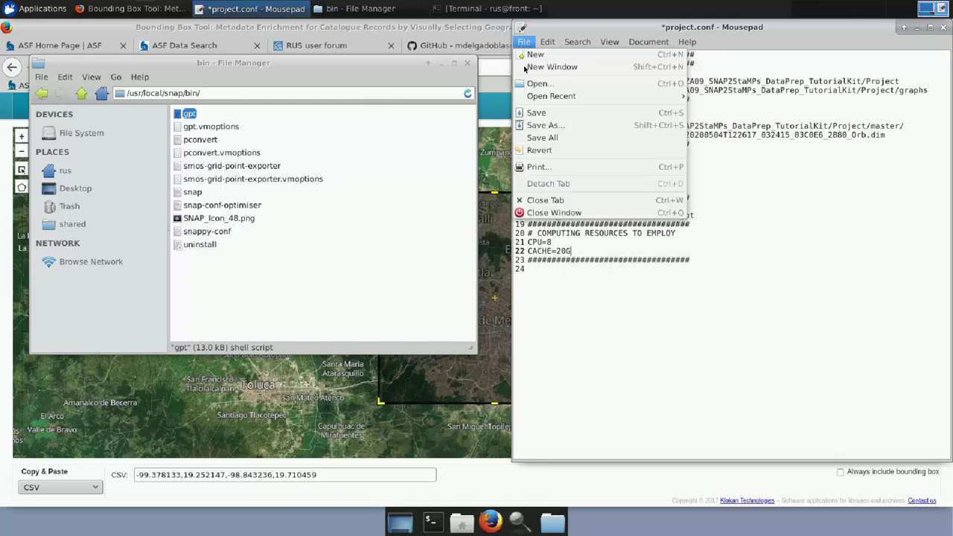
{"action": "left_click", "coordinate": [536, 114]}
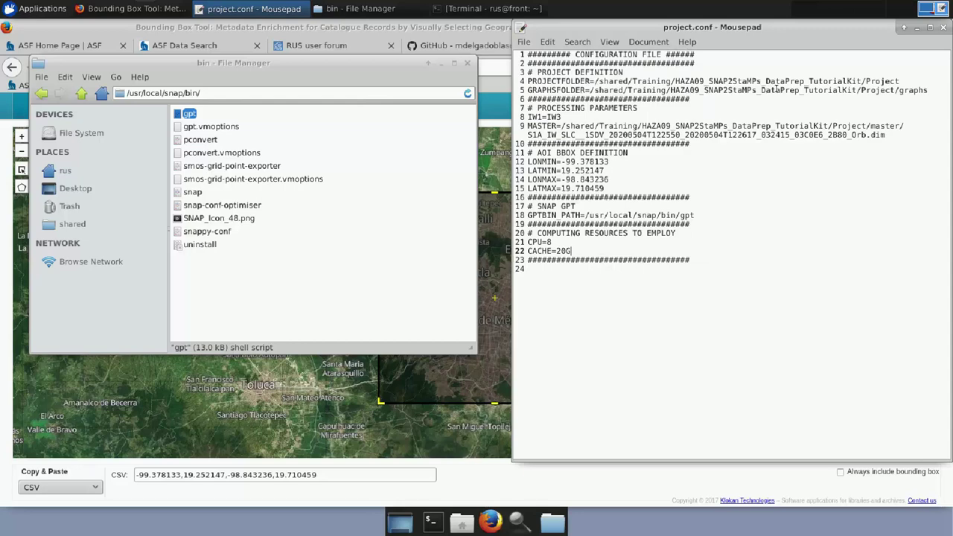
{"action": "left_click", "coordinate": [944, 28]}
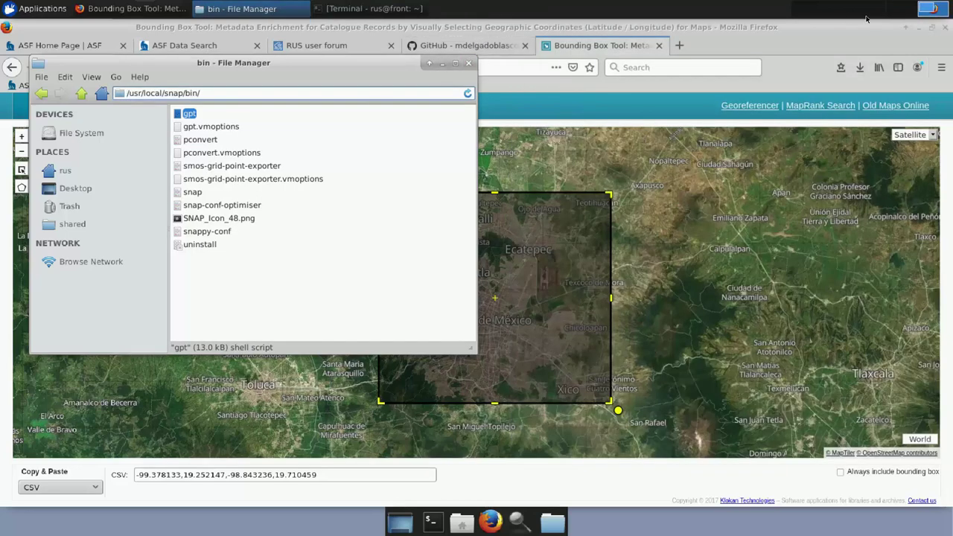
- Minimize Firefox, move the file manager right, and open the Project's bin folder
{"action": "left_click", "coordinate": [920, 28]}
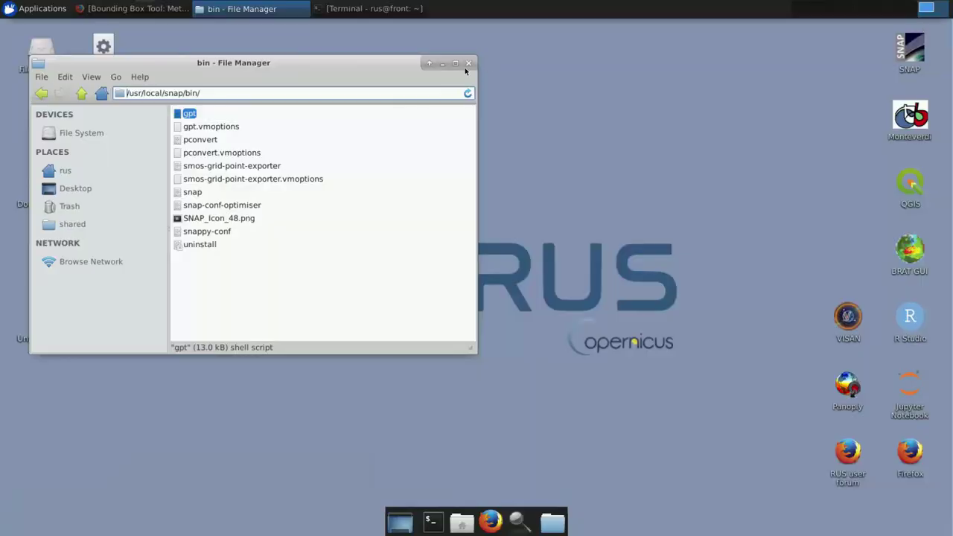
{"action": "left_click_drag", "start_coordinate": [361, 72], "coordinate": [767, 61]}
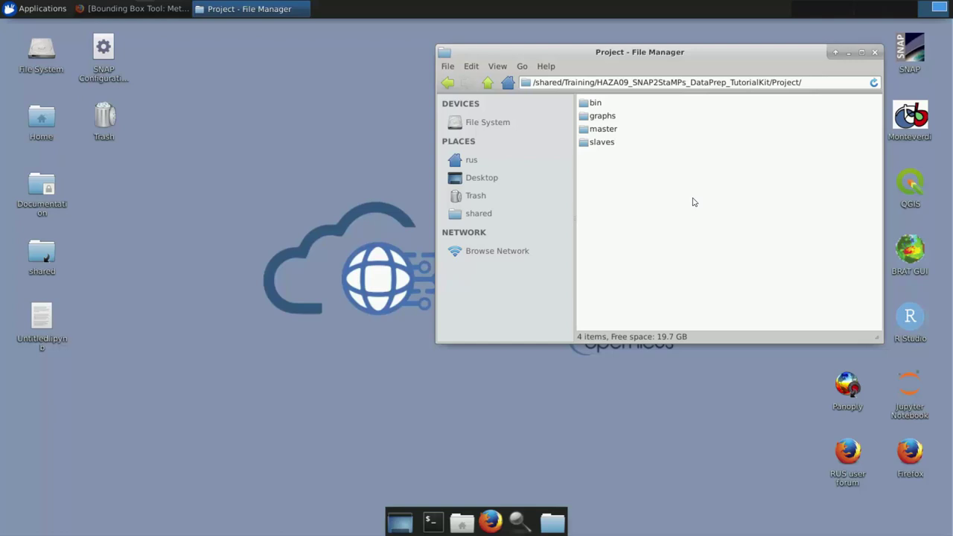
{"action": "left_click", "coordinate": [601, 143]}
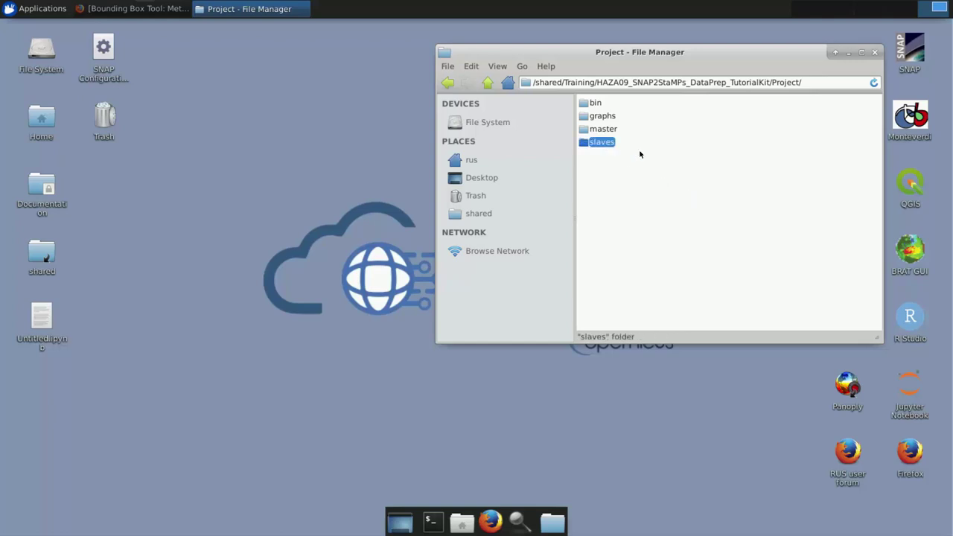
{"action": "key", "text": "Return"}
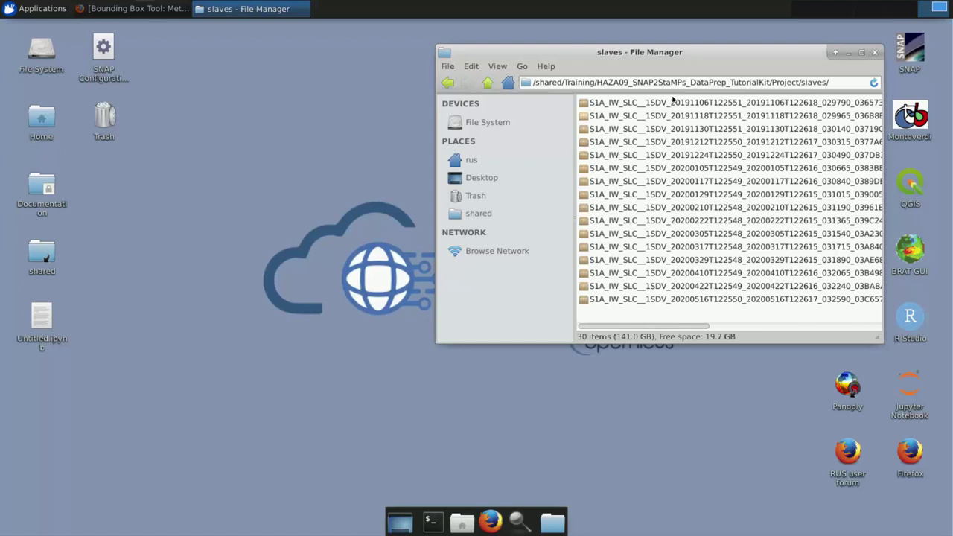
{"action": "left_click", "coordinate": [494, 84]}
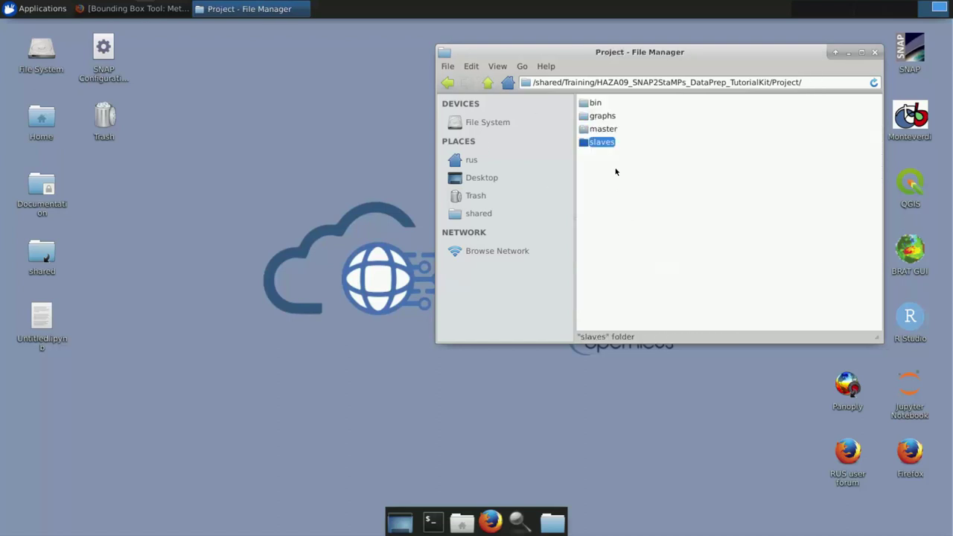
{"action": "left_click", "coordinate": [613, 229]}
{"action": "double_click", "coordinate": [592, 103]}
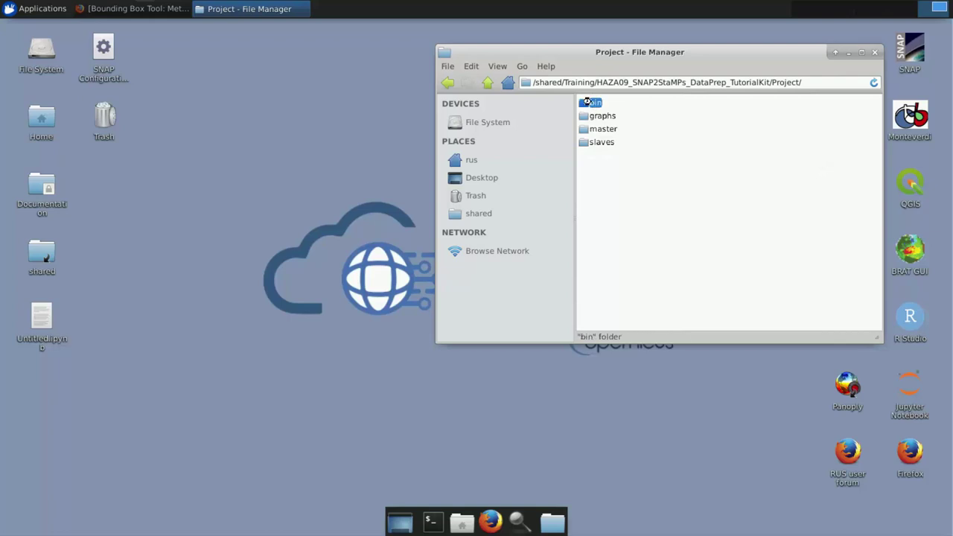
{"action": "right_click", "coordinate": [637, 207]}
- Open a terminal in the bin folder and confirm python launches Python 3.7.4, then exit
{"action": "left_click", "coordinate": [671, 263]}
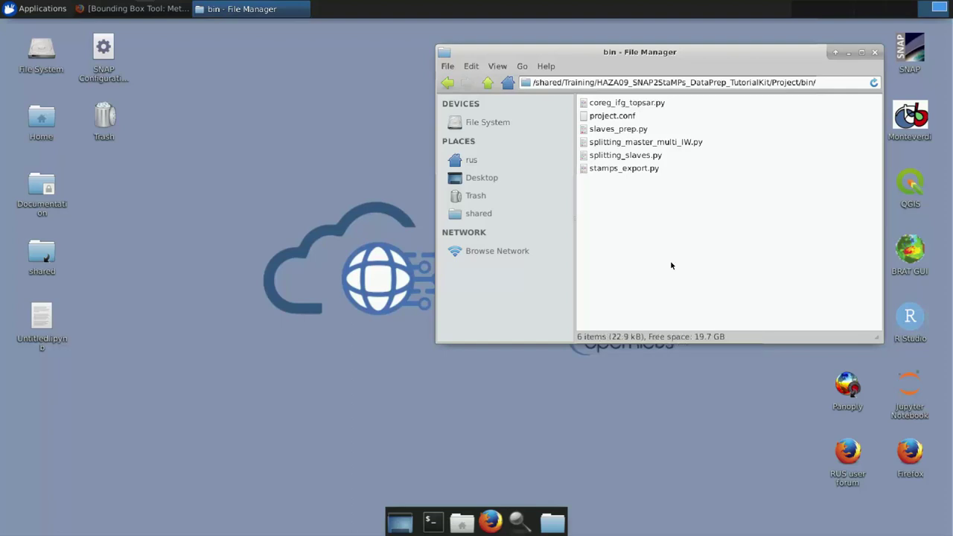
{"action": "left_click_drag", "start_coordinate": [61, 232], "coordinate": [229, 134]}
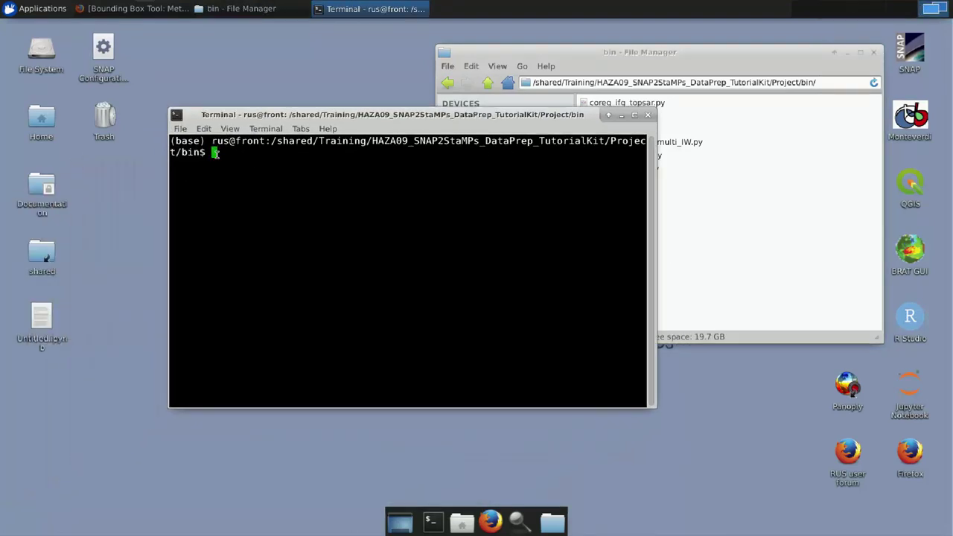
{"action": "left_click_drag", "start_coordinate": [500, 164], "coordinate": [652, 254]}
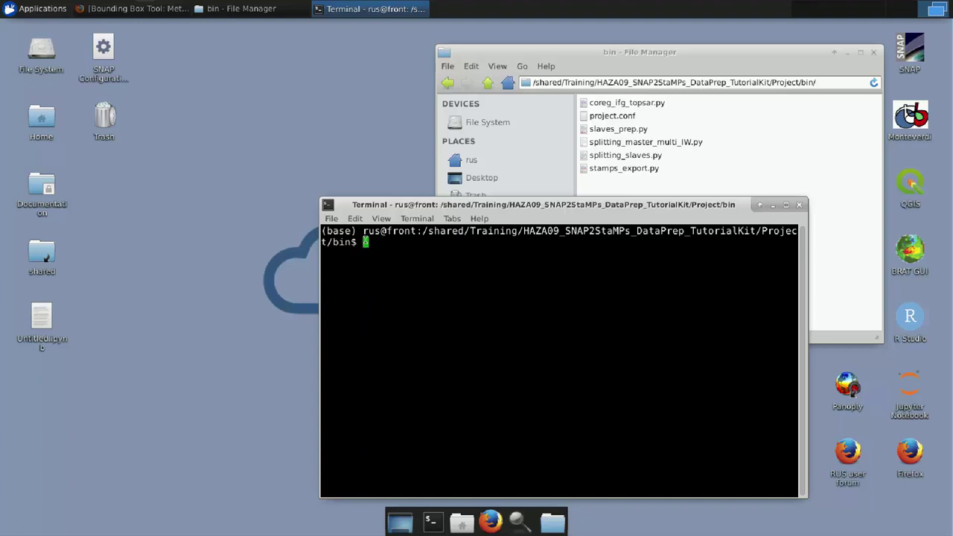
{"action": "type", "text": "python"}
{"action": "key", "text": "Return"}
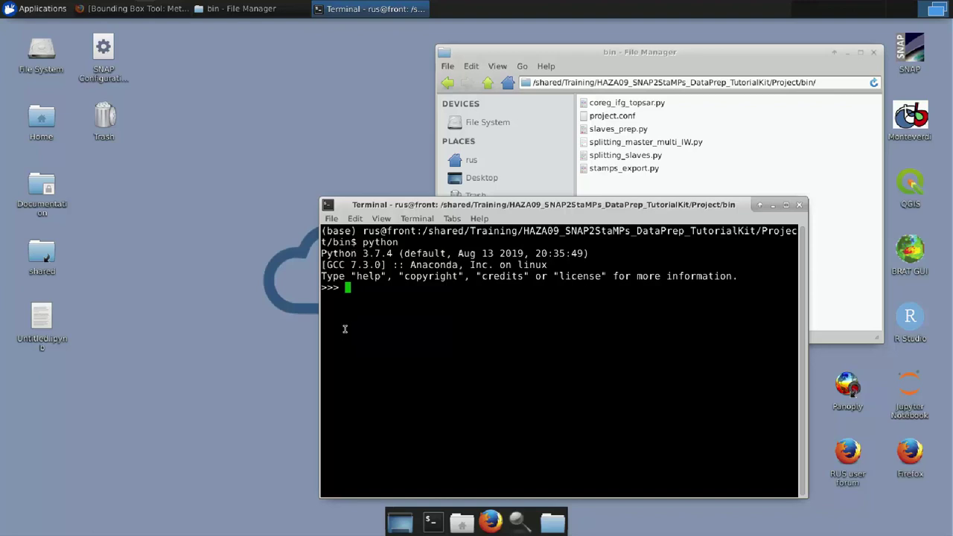
{"action": "type", "text": "exit()"}
{"action": "key", "text": "Return"}
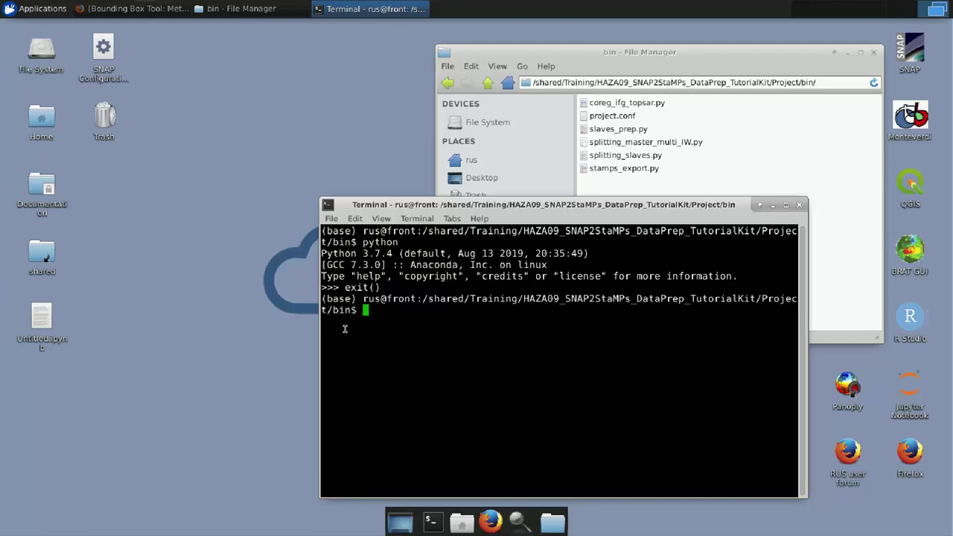
- Confirm python2 launches Python 2.7.12, then exit it
{"action": "type", "text": "python2"}
{"action": "key", "text": "Return"}
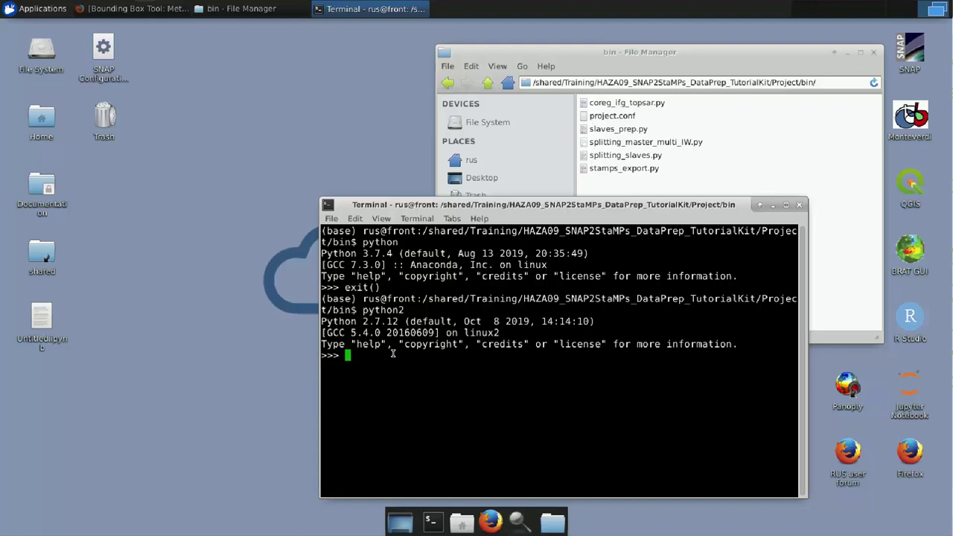
{"action": "type", "text": "exit("}
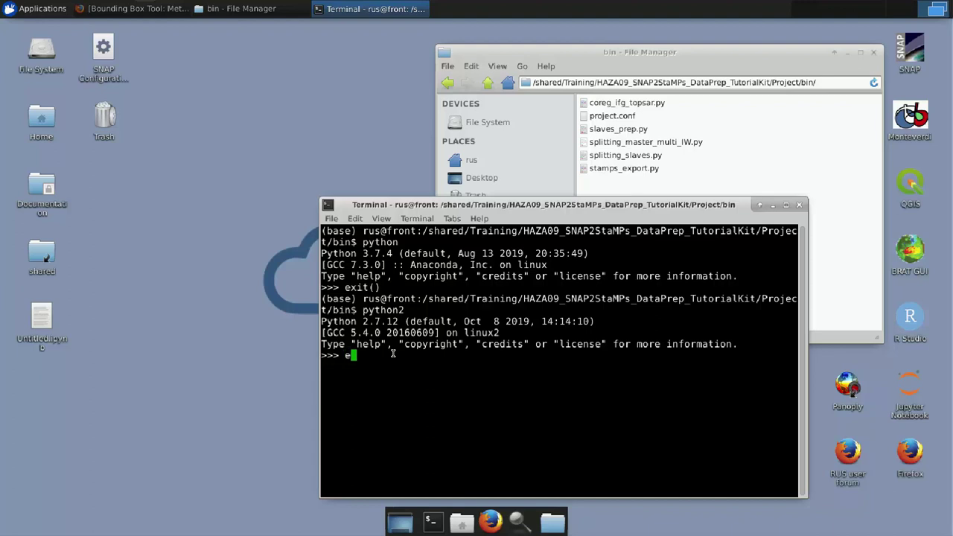
{"action": "type", "text": ")"}
{"action": "key", "text": "Return"}
{"action": "left_click_drag", "start_coordinate": [580, 206], "coordinate": [607, 99]}
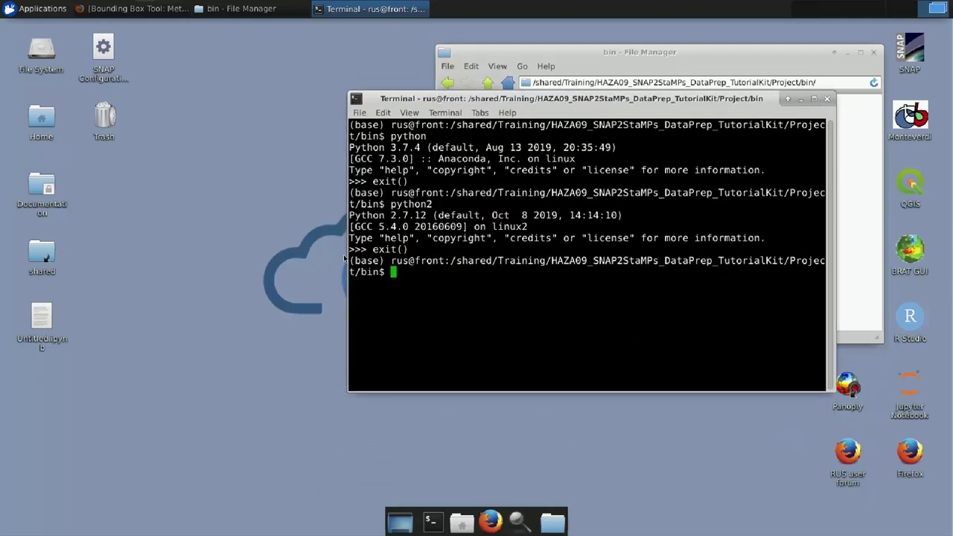
- Run python2 slaves_prep.py project.conf to sort the slave zips into dated subfolders
{"action": "type", "text": "python2 slaves"}
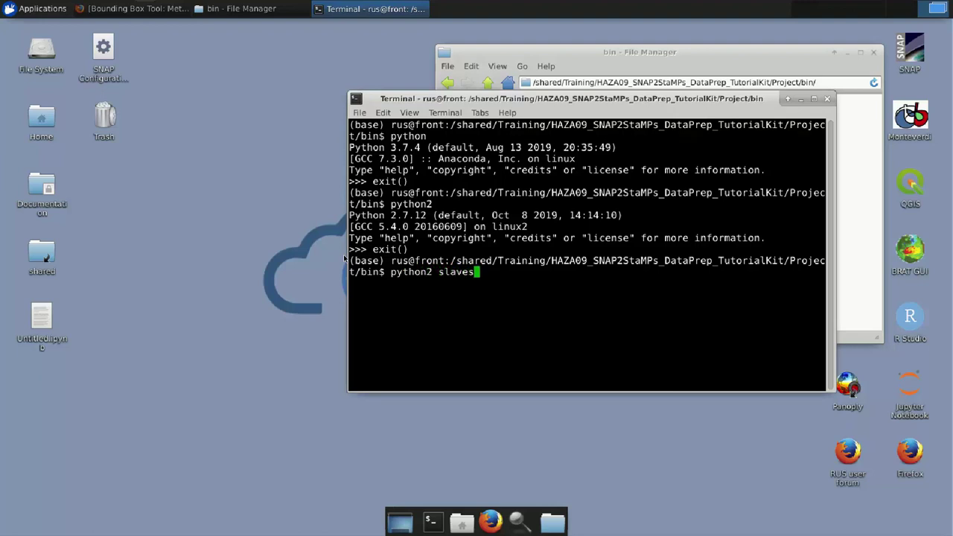
{"action": "type", "text": "_prep.py"}
{"action": "left_click_drag", "start_coordinate": [538, 106], "coordinate": [220, 53]}
{"action": "left_click_drag", "start_coordinate": [566, 58], "coordinate": [631, 53]}
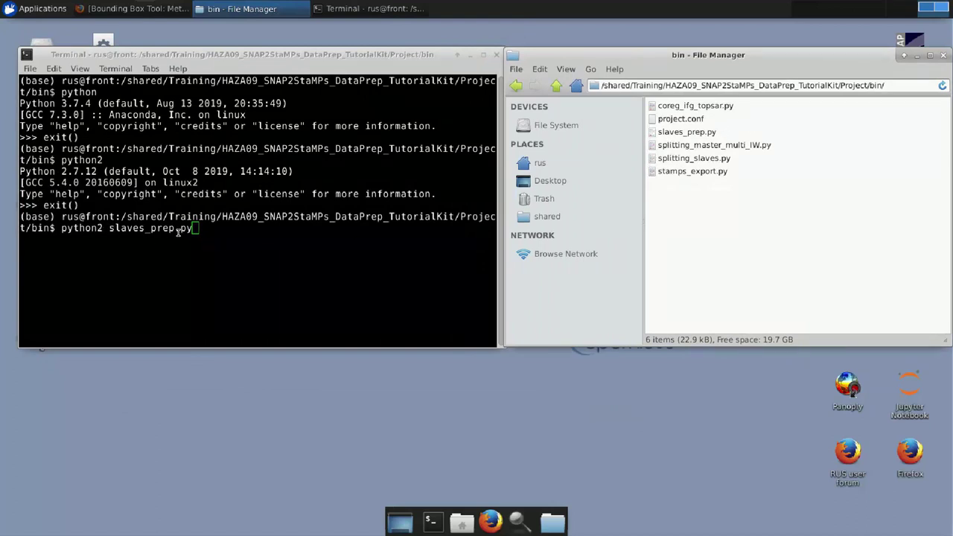
{"action": "left_click", "coordinate": [227, 236]}
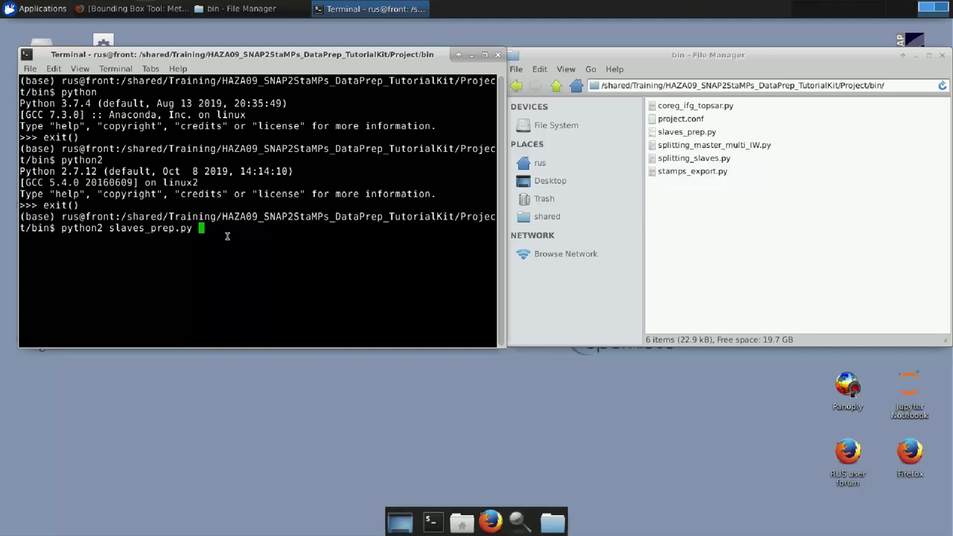
{"action": "type", "text": "project.conf"}
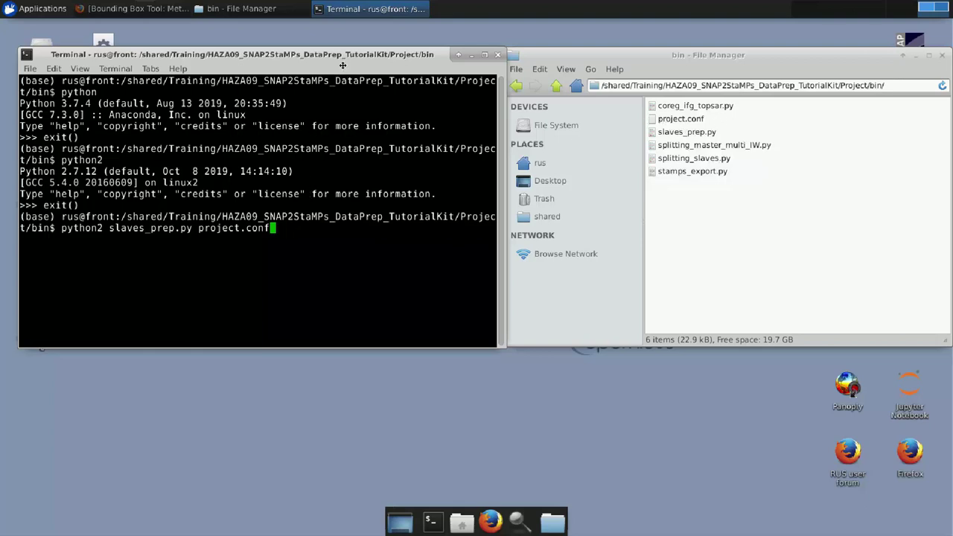
{"action": "key", "text": "Return"}
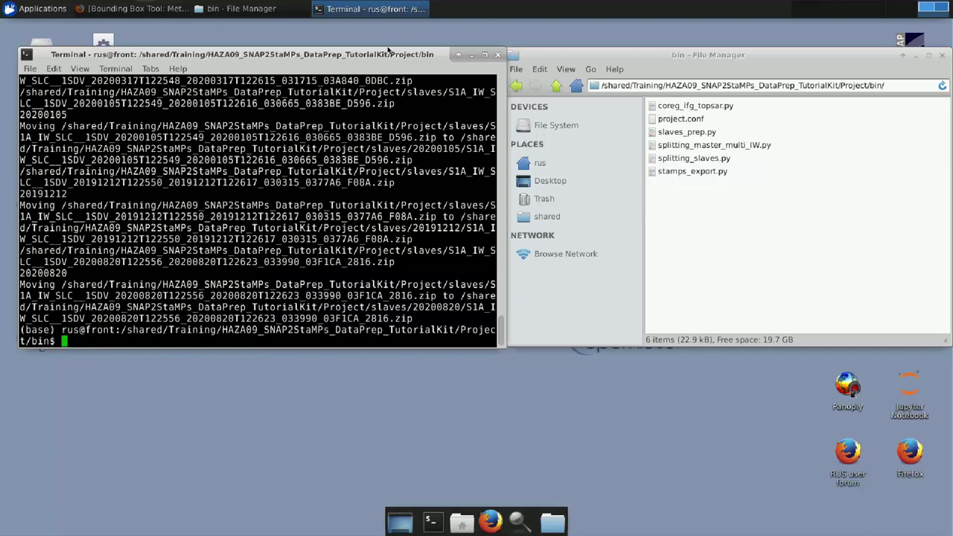
- Check the slaves folder's 20191106 date subfolder for its moved zip
{"action": "left_click", "coordinate": [559, 87]}
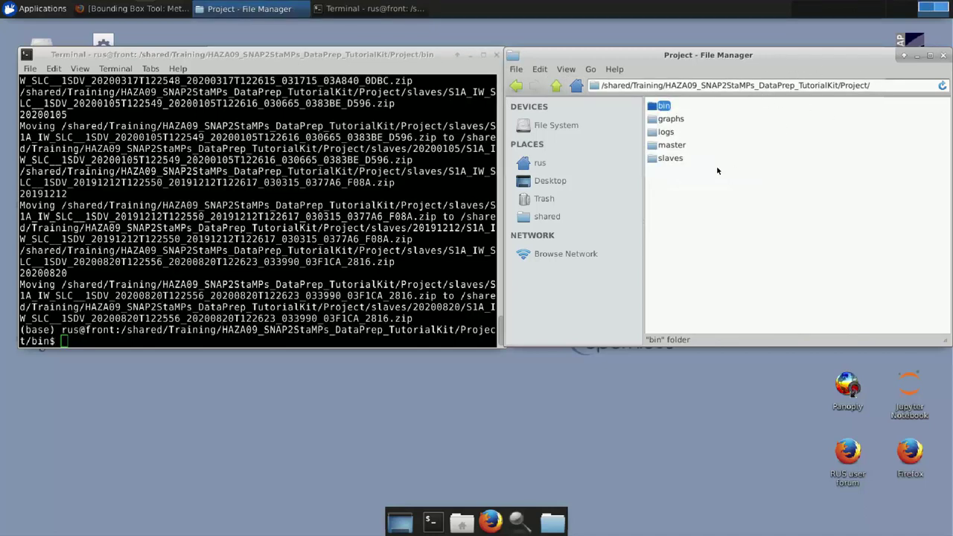
{"action": "double_click", "coordinate": [674, 159]}
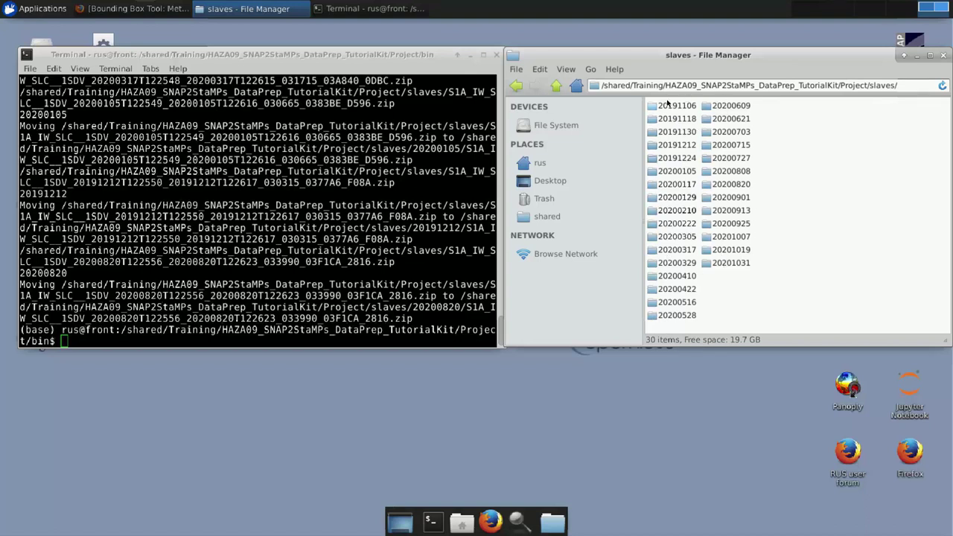
{"action": "double_click", "coordinate": [671, 106]}
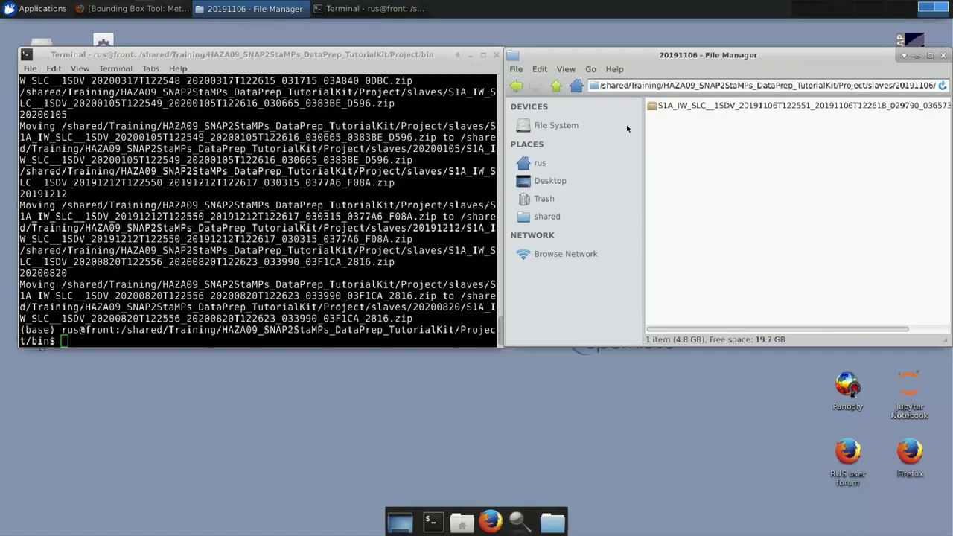
{"action": "left_click", "coordinate": [556, 87]}
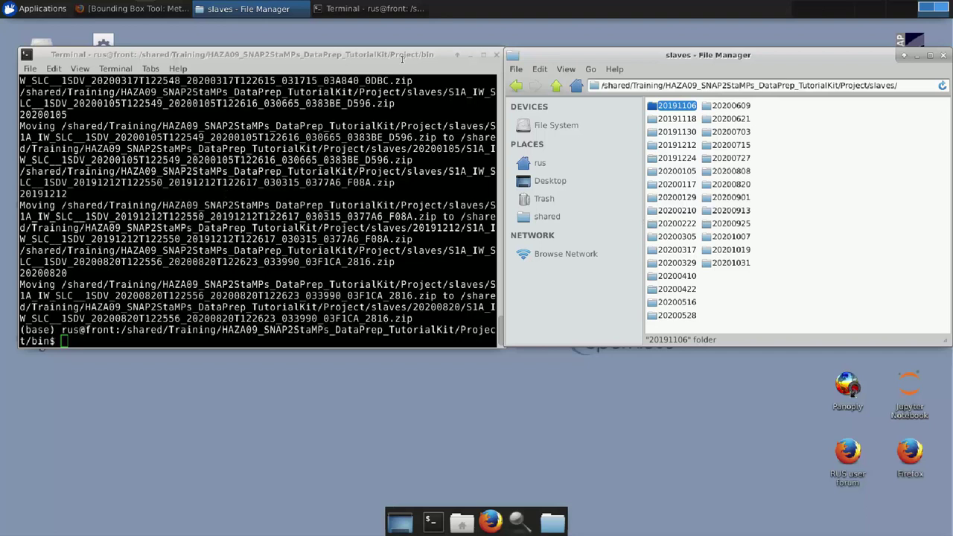
- Go back to the Project folder, glance at graphs, and open bin
{"action": "double_click", "coordinate": [564, 88]}
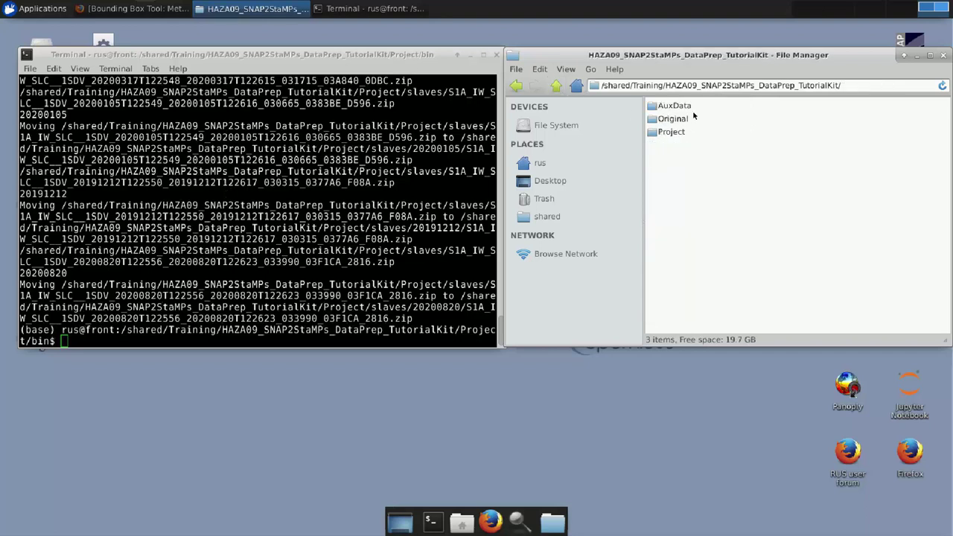
{"action": "double_click", "coordinate": [671, 133]}
{"action": "double_click", "coordinate": [673, 120]}
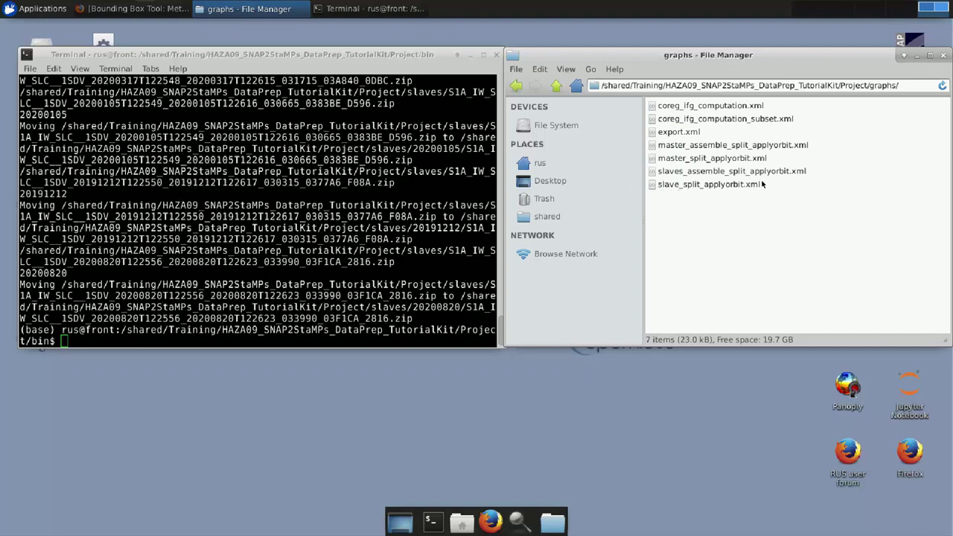
{"action": "left_click", "coordinate": [557, 86]}
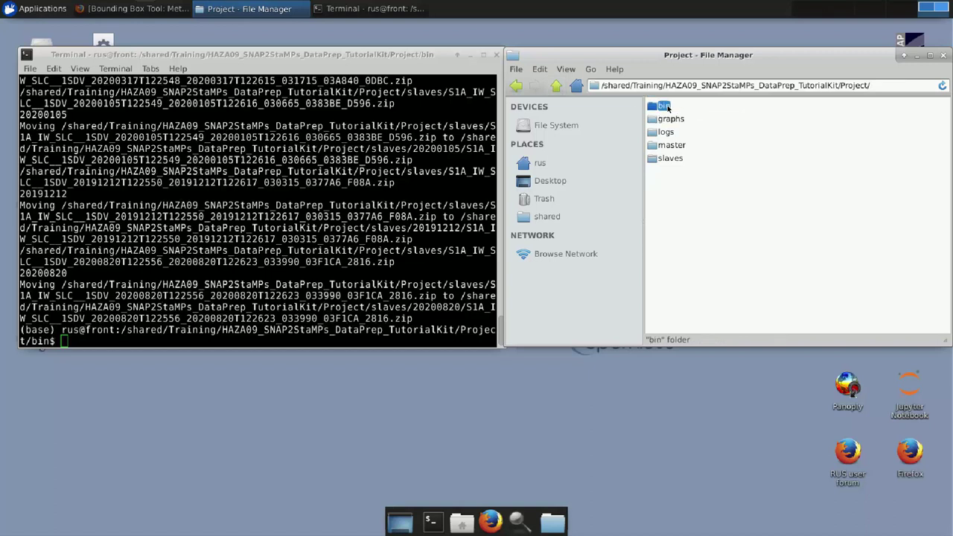
{"action": "double_click", "coordinate": [668, 106]}
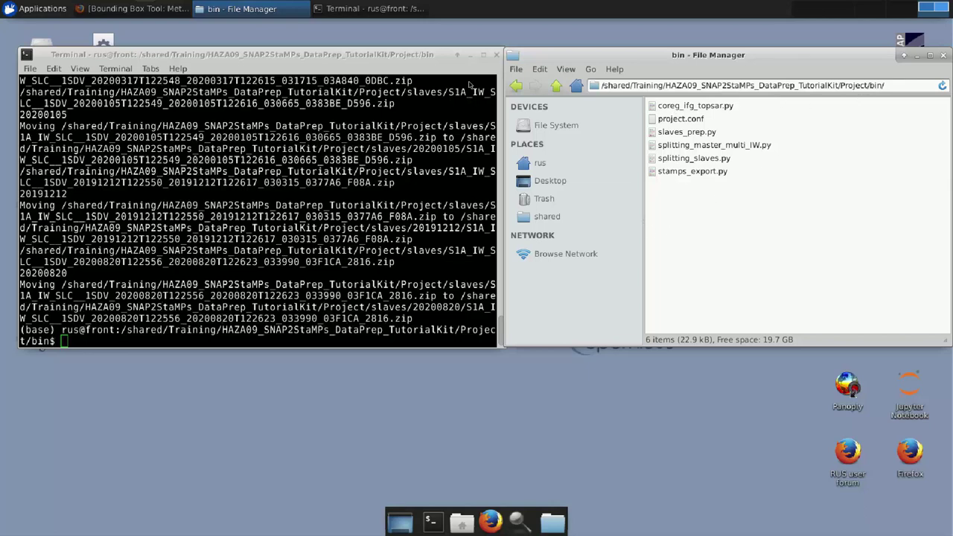
- Enter python2 splitting_slaves.py project.conf at the bin prompt, fixing the 'soaves' typo
{"action": "left_click_drag", "start_coordinate": [411, 54], "coordinate": [489, 47]}
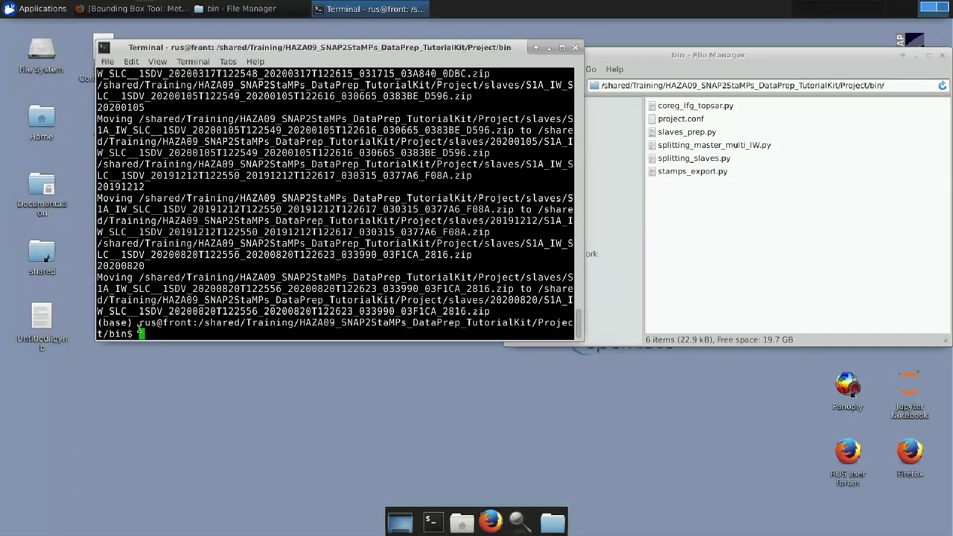
{"action": "type", "text": "py"}
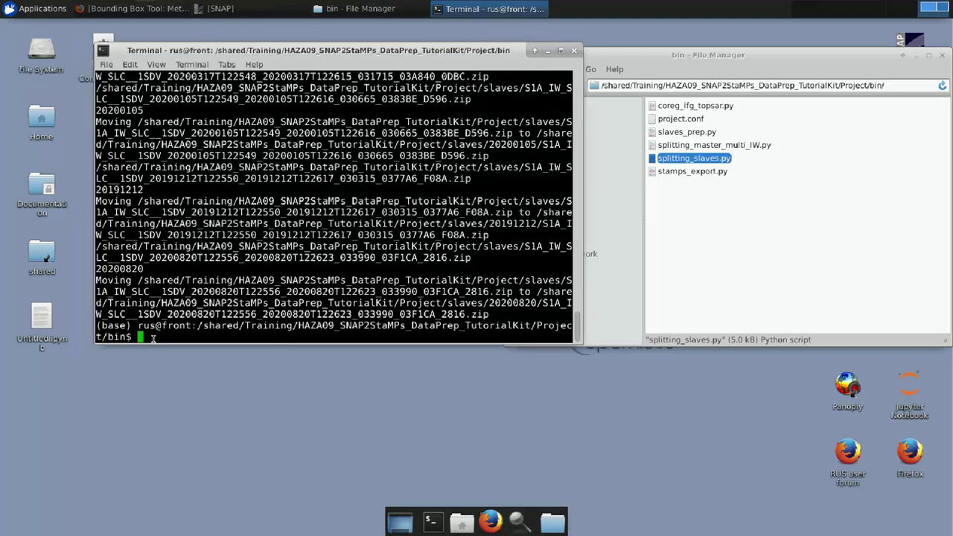
{"action": "type", "text": "thon2 splitting"}
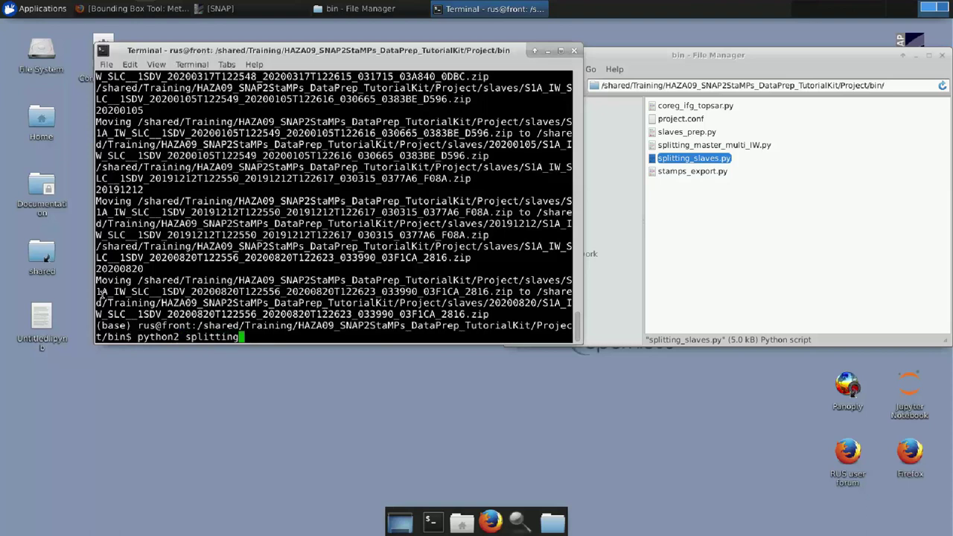
{"action": "type", "text": "_soaves"}
{"action": "key", "text": "BackSpace"}
{"action": "key", "text": "BackSpace"}
{"action": "key", "text": "BackSpace"}
{"action": "key", "text": "BackSpace"}
{"action": "key", "text": "BackSpace"}
{"action": "type", "text": "laves.py project"}
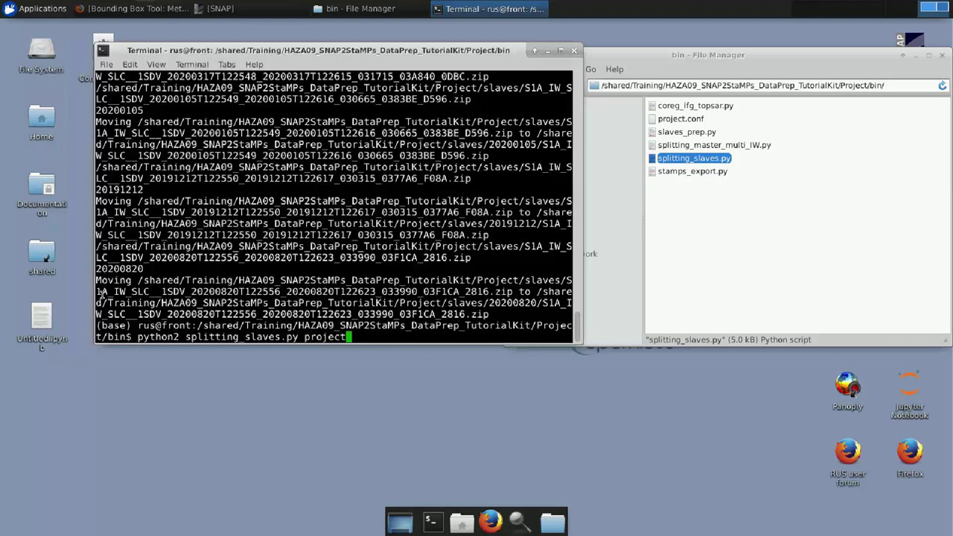
{"action": "type", "text": ".conf"}
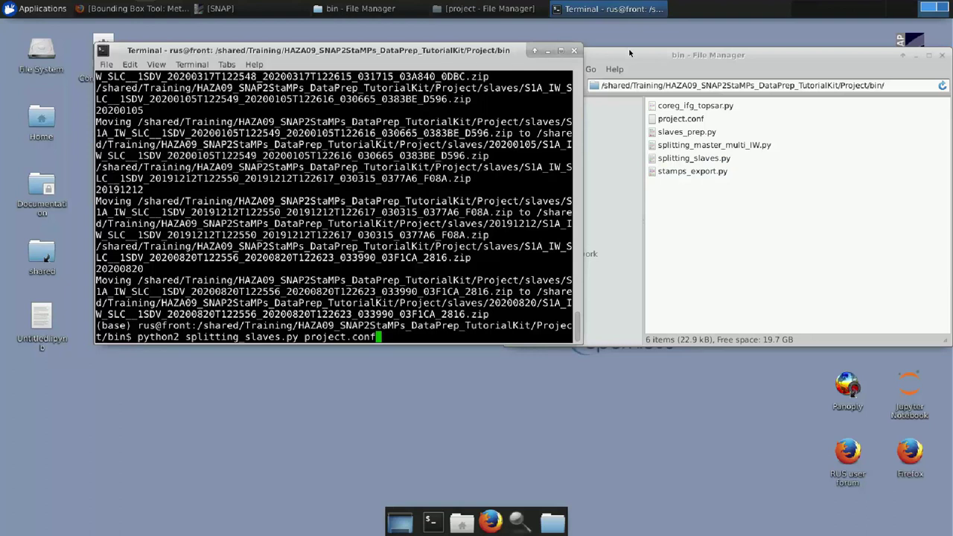
- Inspect the split 20191106 folder for its IW3 .data and .dim product
{"action": "left_click", "coordinate": [629, 54]}
{"action": "left_click", "coordinate": [556, 86]}
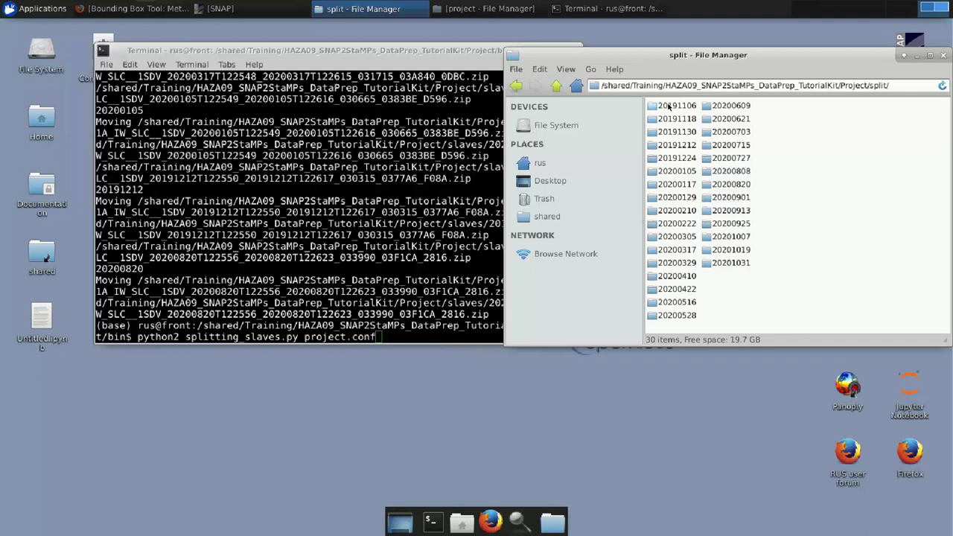
{"action": "double_click", "coordinate": [669, 106]}
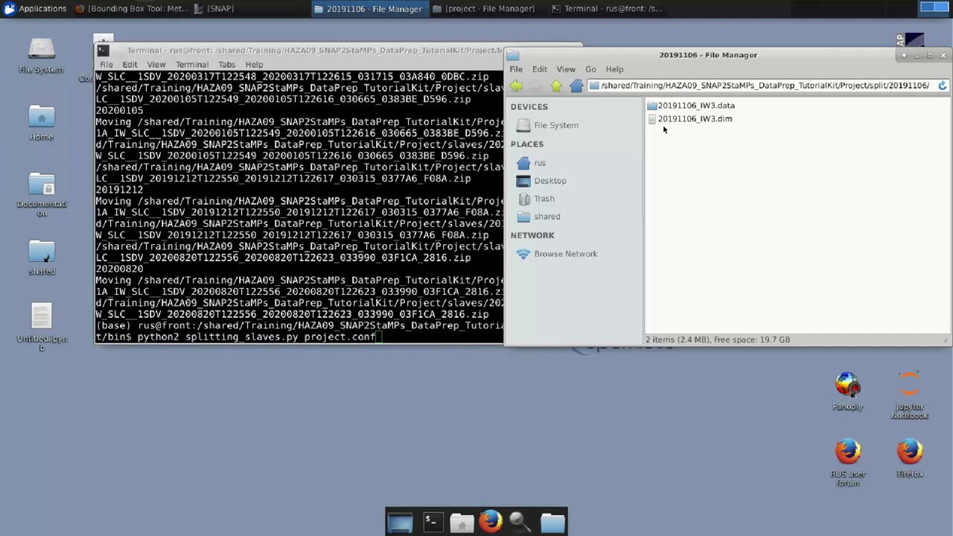
{"action": "left_click", "coordinate": [556, 85]}
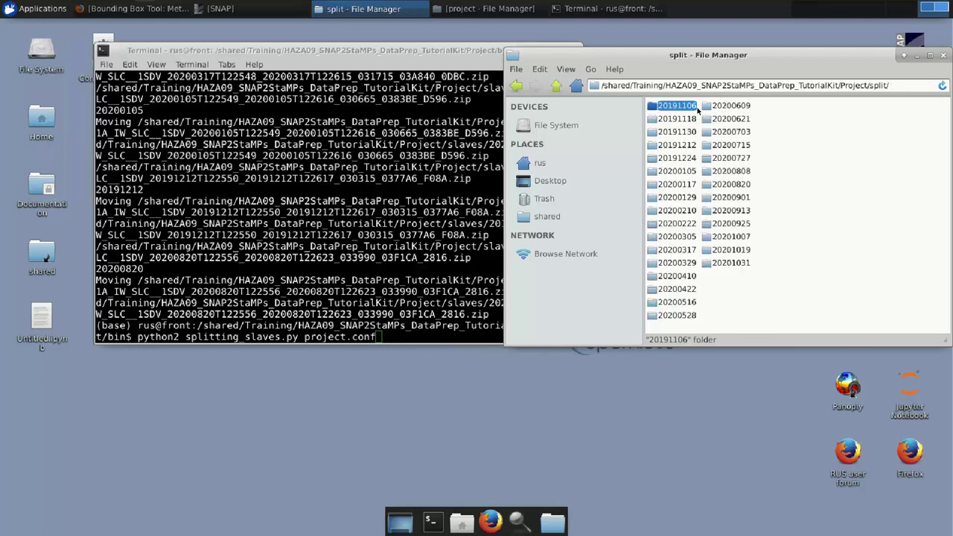
- Return to Project, look in bin, then open the graphs folder
{"action": "left_click", "coordinate": [556, 86]}
{"action": "double_click", "coordinate": [668, 106]}
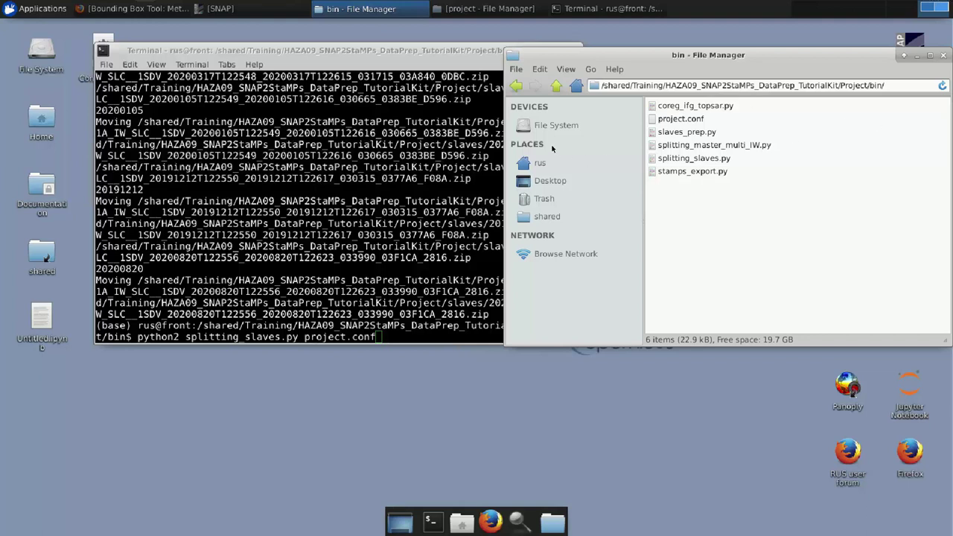
{"action": "left_click", "coordinate": [556, 86]}
{"action": "double_click", "coordinate": [667, 119]}
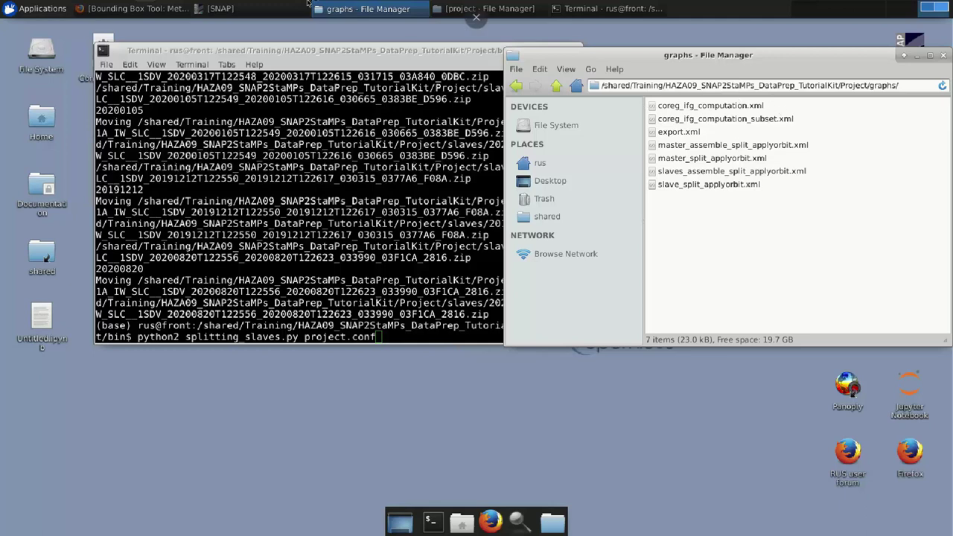
- Load coreg_ifg_computation.xml in Graph Builder, review its Back-Geocoding-to-TopoPhaseRemoval chain, then close it
{"action": "left_click", "coordinate": [275, 10]}
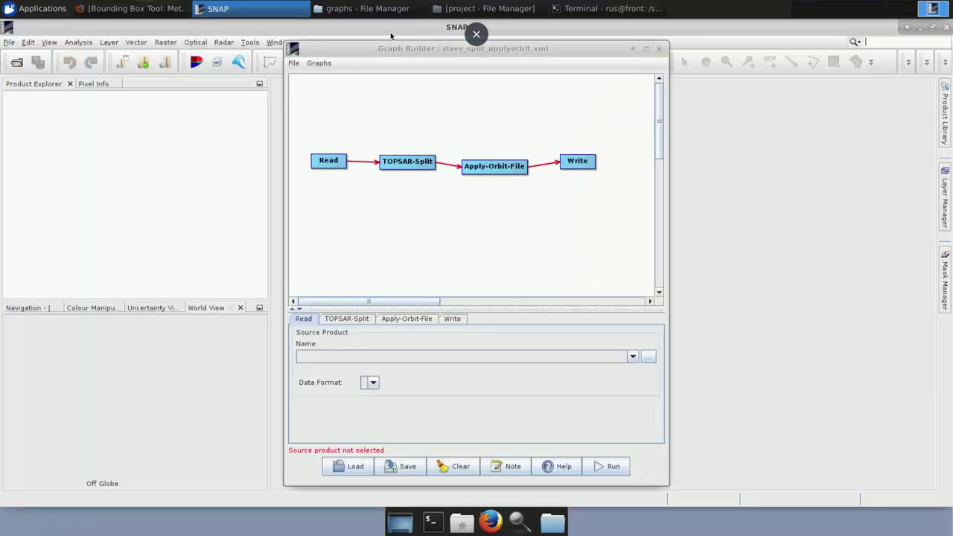
{"action": "left_click", "coordinate": [354, 468]}
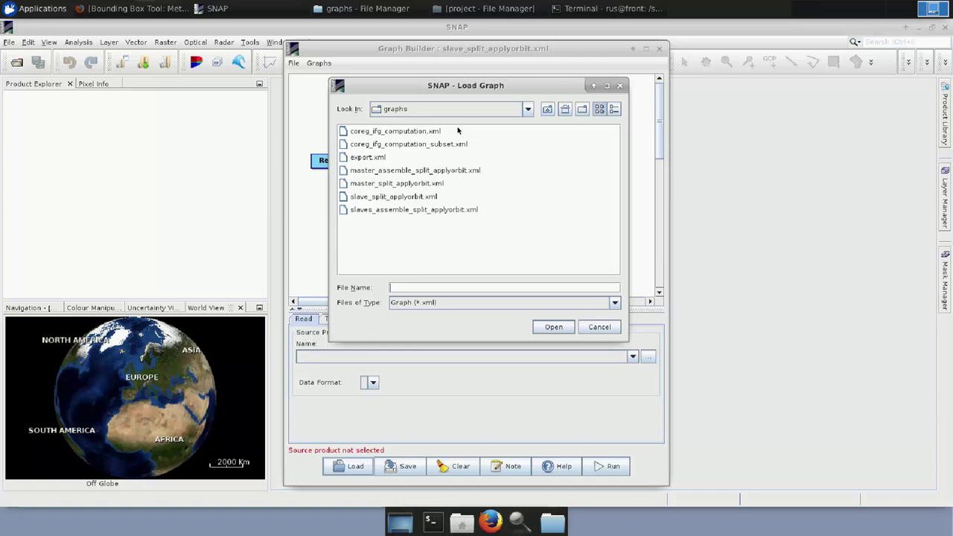
{"action": "double_click", "coordinate": [406, 133]}
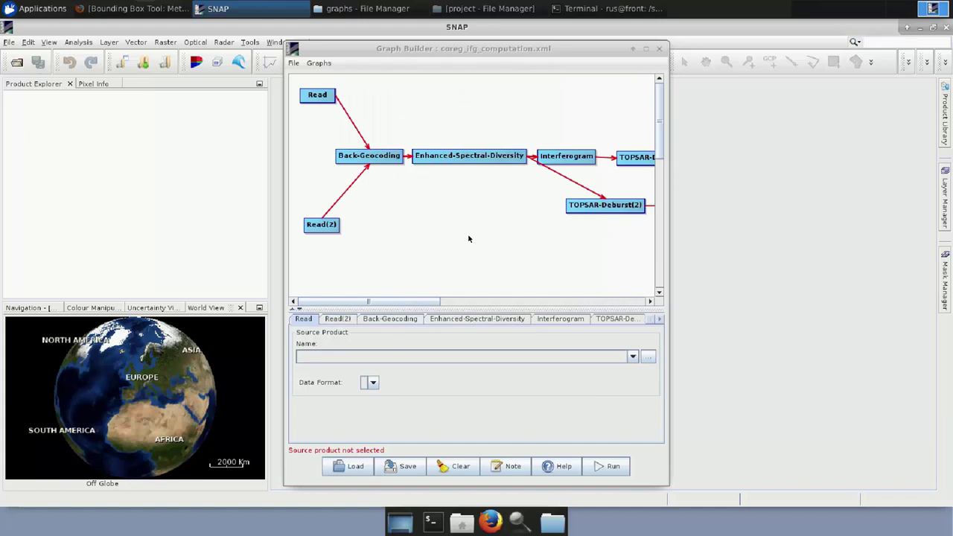
{"action": "left_click_drag", "start_coordinate": [667, 217], "coordinate": [918, 216]}
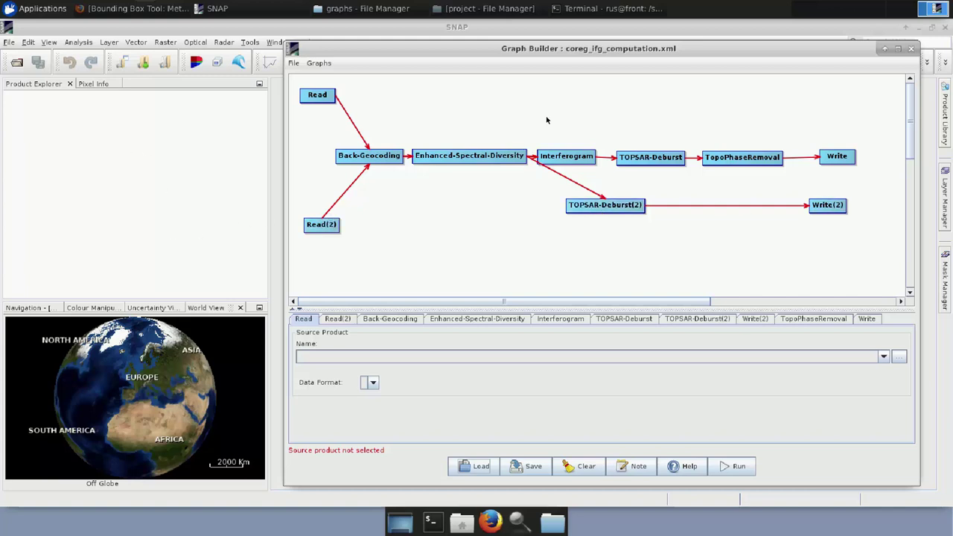
{"action": "left_click", "coordinate": [911, 49]}
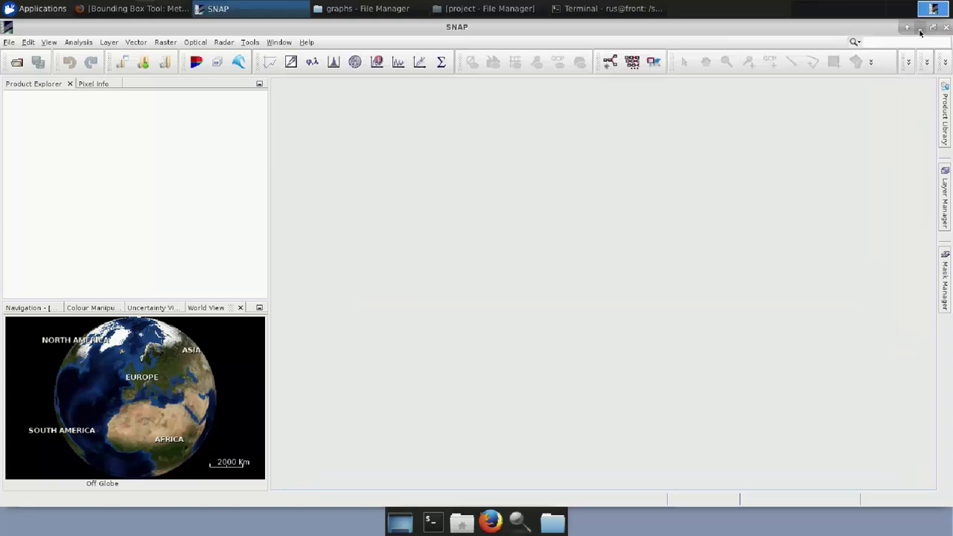
- Replace the splitting command with python2 coreg_ifg_topsar.py poject.conf after checking bin's scripts
{"action": "left_click", "coordinate": [921, 33]}
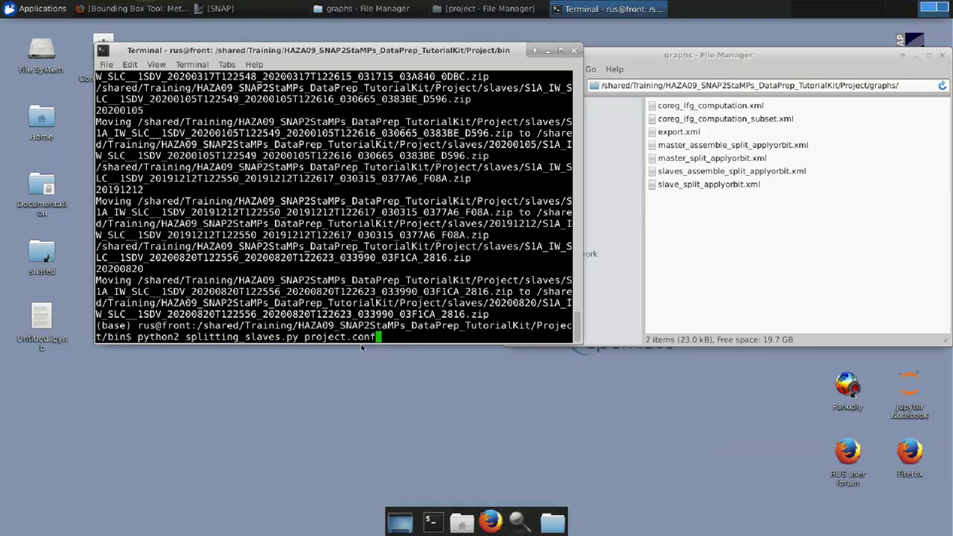
{"action": "key", "text": "BackSpace"}
{"action": "key", "text": "BackSpace"}
{"action": "key", "text": "BackSpace"}
{"action": "key", "text": "BackSpace"}
{"action": "key", "text": "BackSpace"}
{"action": "key", "text": "BackSpace"}
{"action": "key", "text": "BackSpace"}
{"action": "key", "text": "BackSpace"}
{"action": "key", "text": "BackSpace"}
{"action": "key", "text": "BackSpace"}
{"action": "key", "text": "BackSpace"}
{"action": "key", "text": "BackSpace"}
{"action": "key", "text": "BackSpace"}
{"action": "key", "text": "BackSpace"}
{"action": "key", "text": "BackSpace"}
{"action": "key", "text": "BackSpace"}
{"action": "key", "text": "BackSpace"}
{"action": "key", "text": "BackSpace"}
{"action": "key", "text": "BackSpace"}
{"action": "key", "text": "BackSpace"}
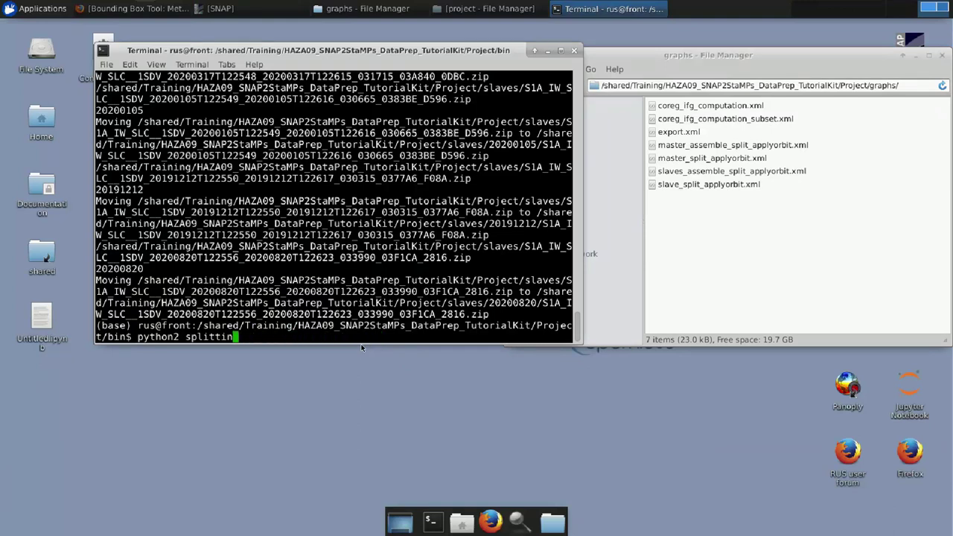
{"action": "key", "text": "BackSpace"}
{"action": "key", "text": "BackSpace"}
{"action": "key", "text": "BackSpace"}
{"action": "key", "text": "BackSpace"}
{"action": "key", "text": "BackSpace"}
{"action": "key", "text": "BackSpace"}
{"action": "key", "text": "BackSpace"}
{"action": "key", "text": "BackSpace"}
{"action": "key", "text": "BackSpace"}
{"action": "key", "text": "BackSpace"}
{"action": "key", "text": "BackSpace"}
{"action": "key", "text": "BackSpace"}
{"action": "key", "text": "BackSpace"}
{"action": "key", "text": "BackSpace"}
{"action": "key", "text": "BackSpace"}
{"action": "key", "text": "BackSpace"}
{"action": "type", "text": "python2"}
{"action": "left_click", "coordinate": [656, 59]}
{"action": "left_click", "coordinate": [557, 86]}
{"action": "double_click", "coordinate": [656, 105]}
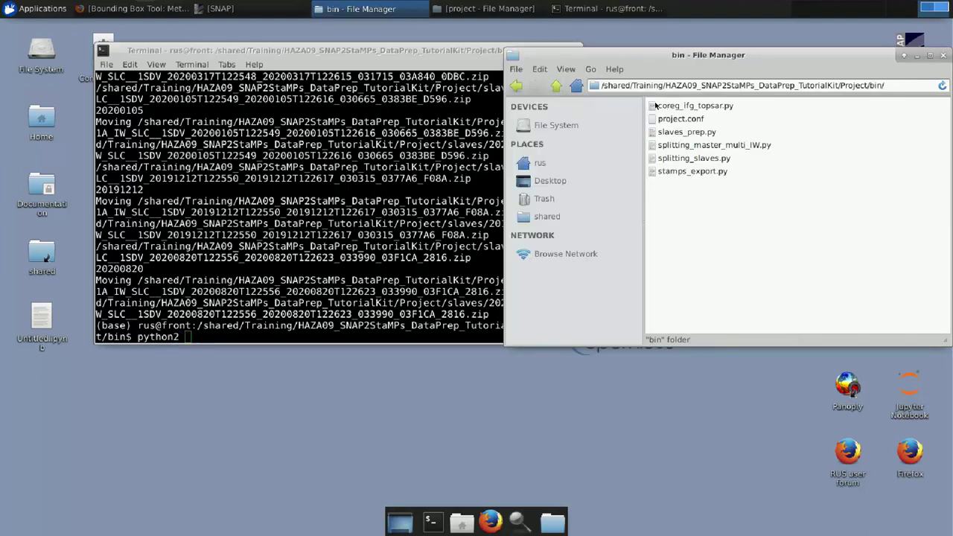
{"action": "key", "text": "alt+Tab"}
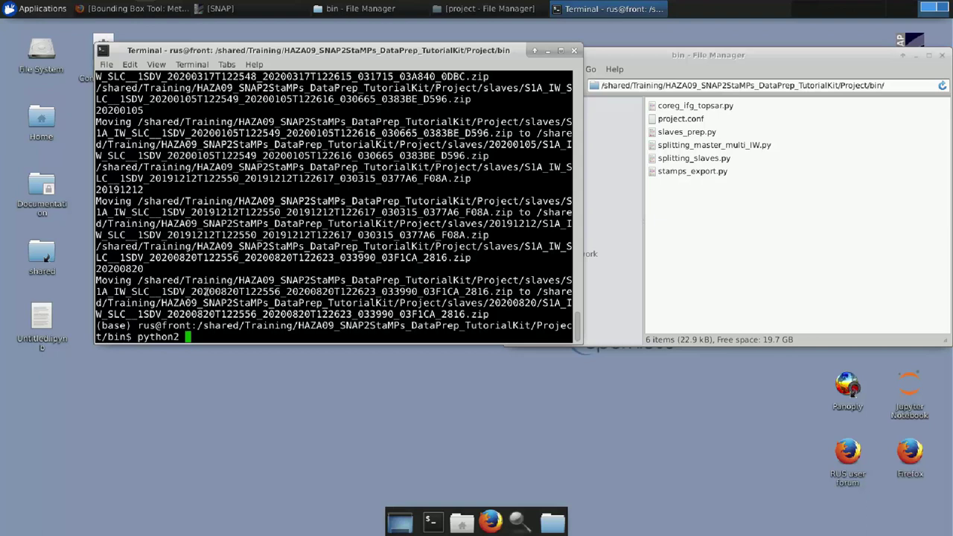
{"action": "type", "text": "coreg_ifg_topsar."}
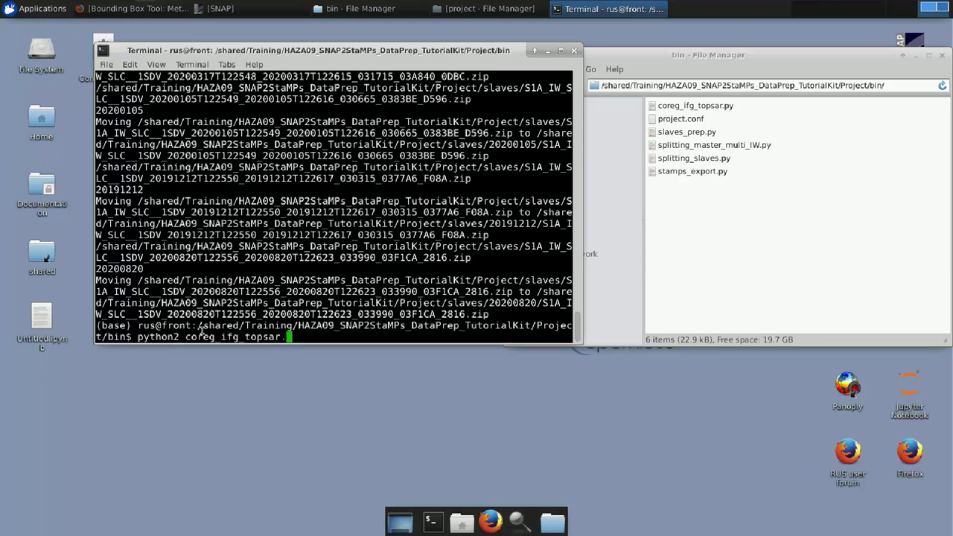
{"action": "type", "text": "py poject.conf"}
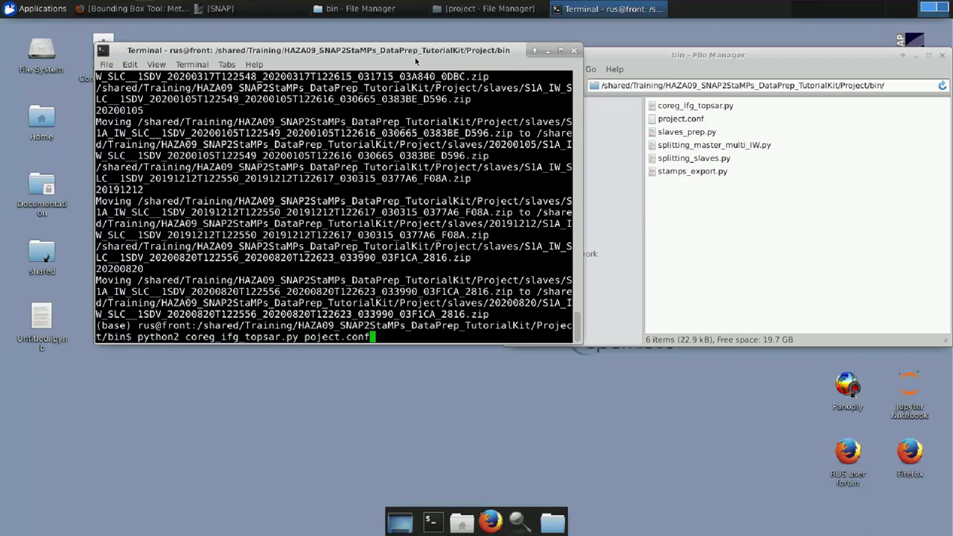
{"action": "left_click", "coordinate": [354, 8]}
{"action": "left_click", "coordinate": [466, 51]}
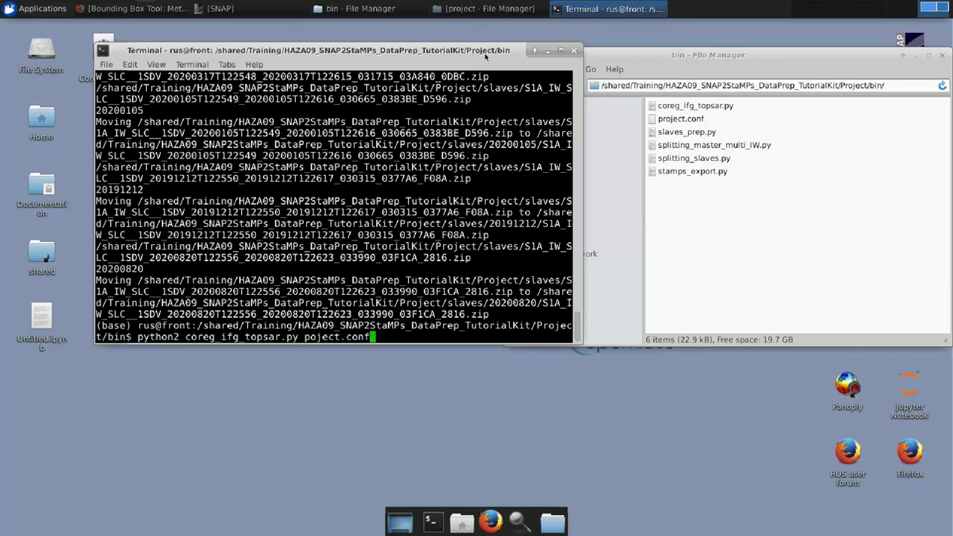
{"action": "left_click", "coordinate": [625, 59]}
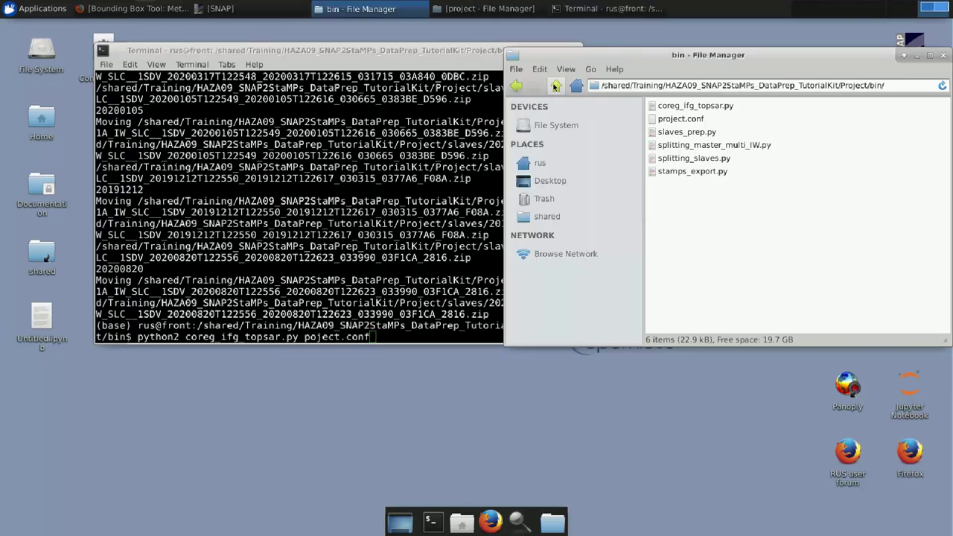
{"action": "left_click", "coordinate": [556, 86]}
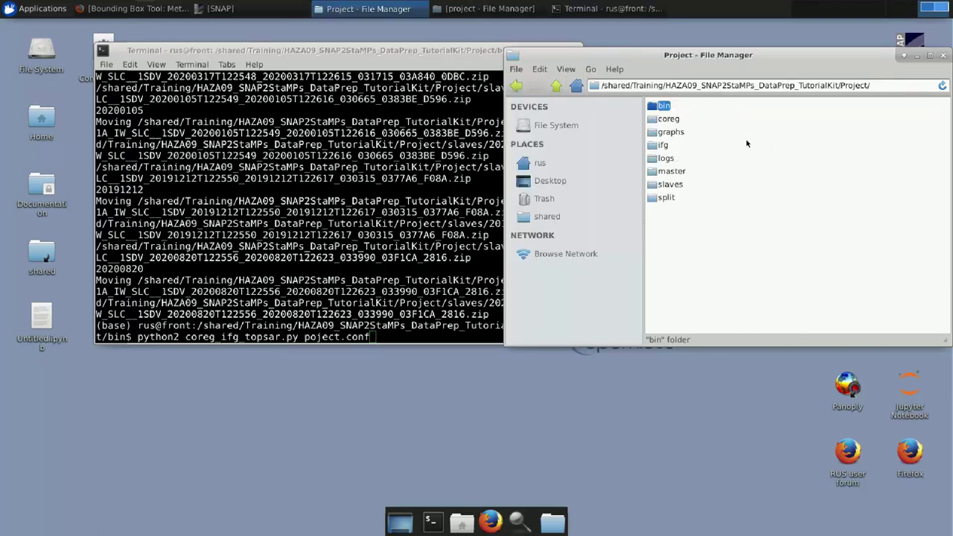
{"action": "double_click", "coordinate": [662, 147]}
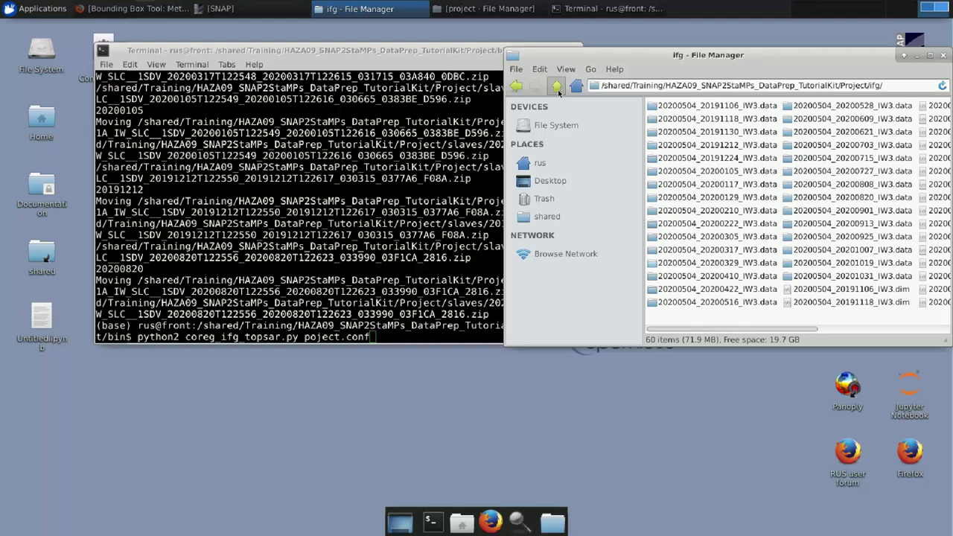
{"action": "left_click", "coordinate": [559, 92]}
{"action": "double_click", "coordinate": [663, 117]}
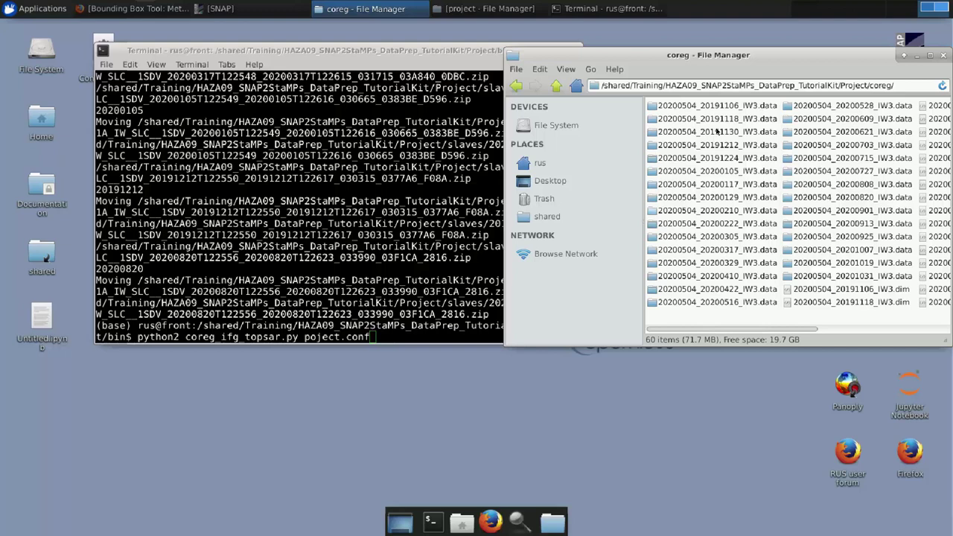
{"action": "left_click", "coordinate": [559, 86]}
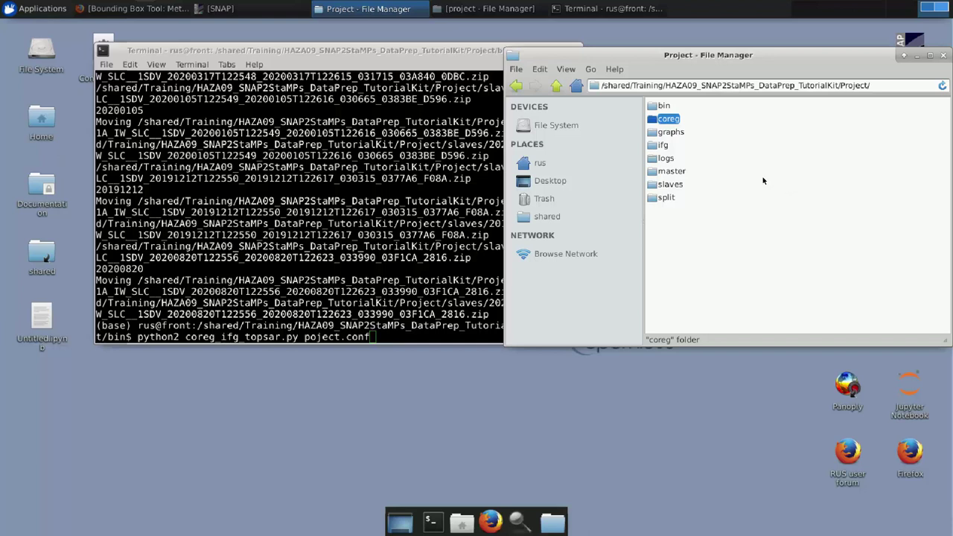
- Open all ~30 interferogram .dim products in Project/ifg, from 20200504_20191106_IW3 onward
{"action": "left_click", "coordinate": [249, 9]}
{"action": "left_click", "coordinate": [18, 64]}
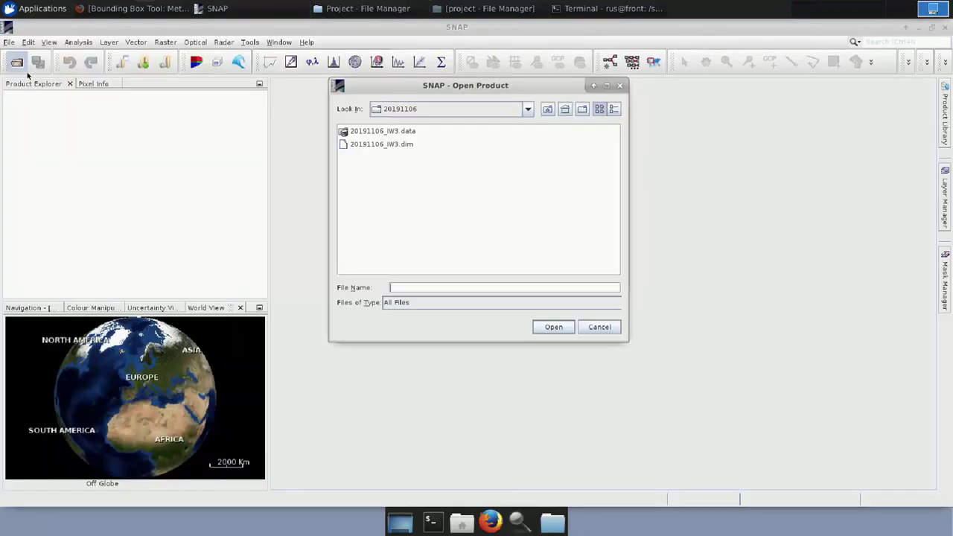
{"action": "left_click", "coordinate": [548, 110]}
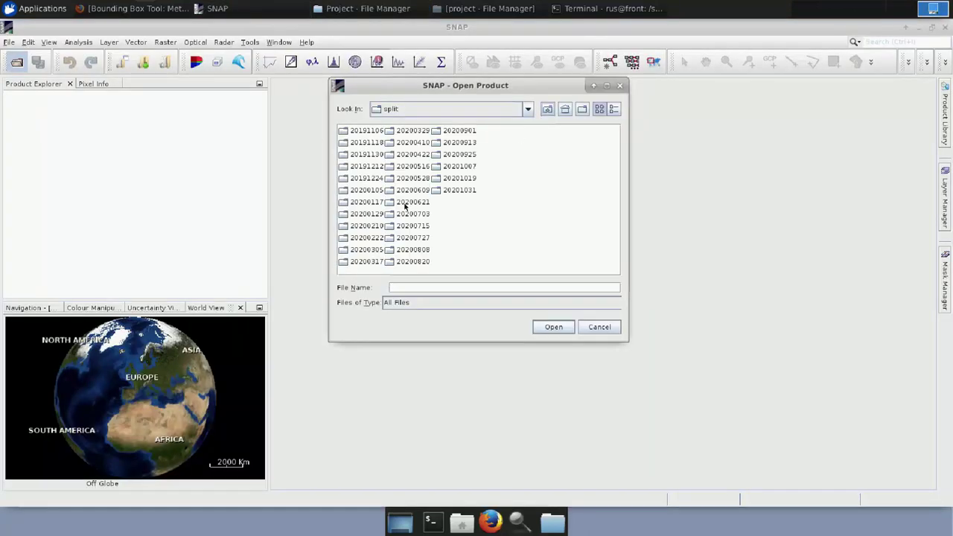
{"action": "left_click", "coordinate": [549, 110]}
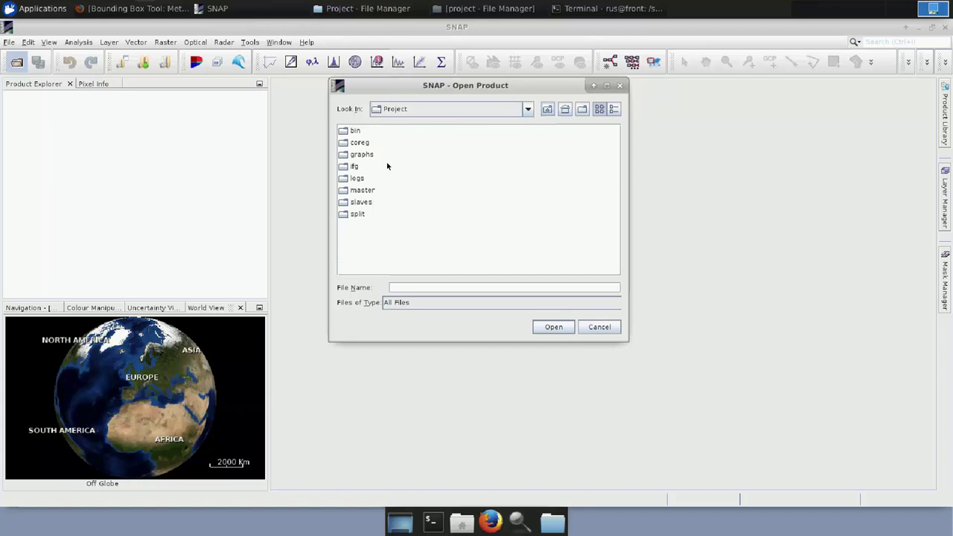
{"action": "double_click", "coordinate": [350, 168]}
{"action": "left_click", "coordinate": [362, 135]}
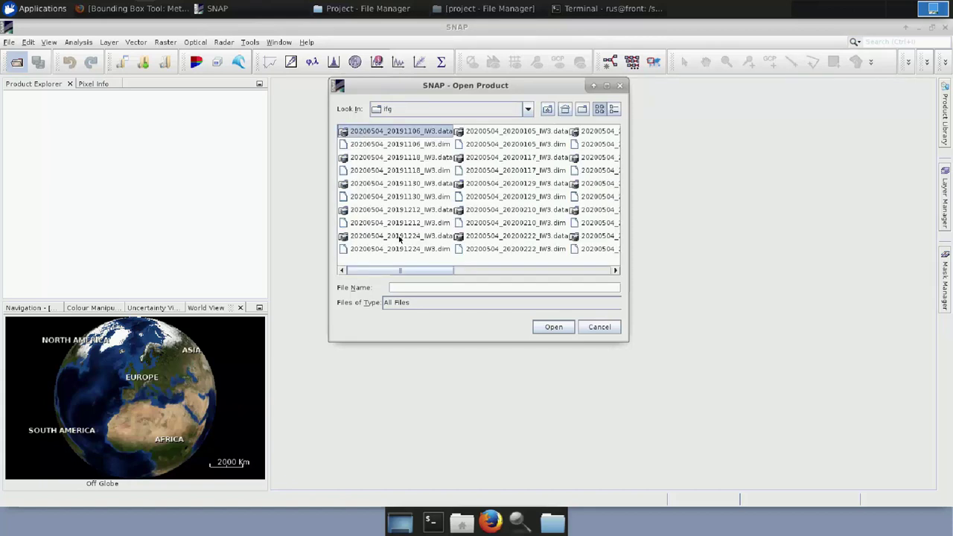
{"action": "left_click_drag", "start_coordinate": [399, 272], "coordinate": [613, 273]}
{"action": "left_click", "coordinate": [600, 252], "text": "shift"}
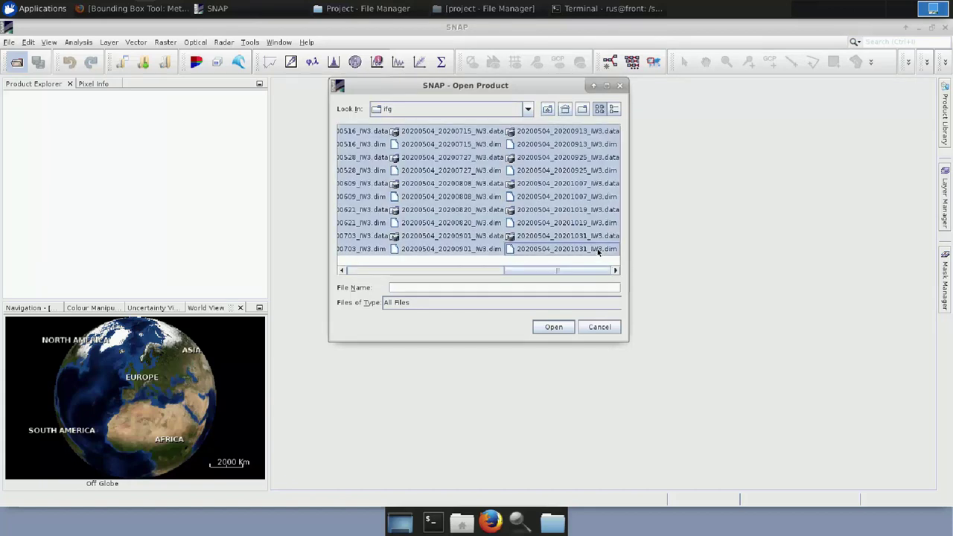
{"action": "left_click", "coordinate": [564, 331]}
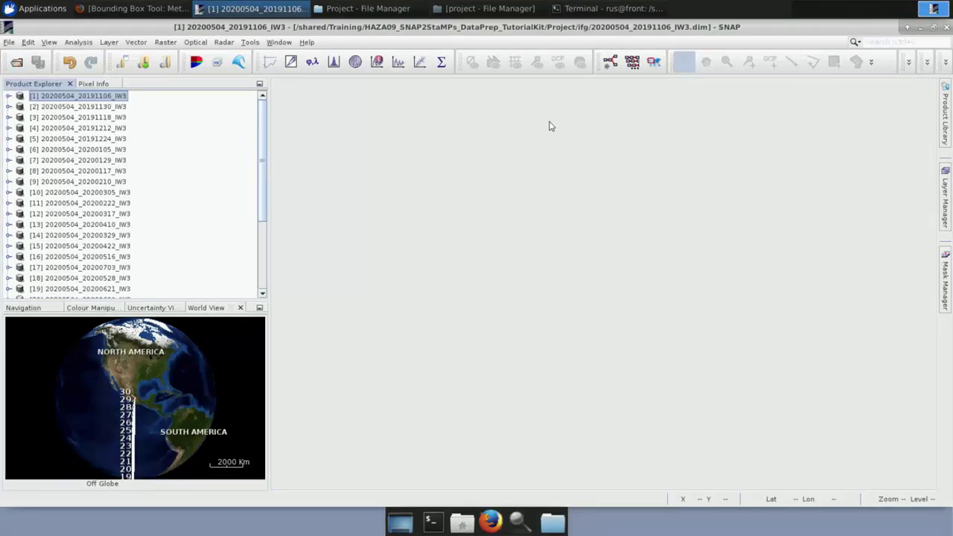
- Open the Phase_ifg_srd_VV_04May2020_06Nov2019 band of product [1] in an image view
{"action": "left_click", "coordinate": [9, 97]}
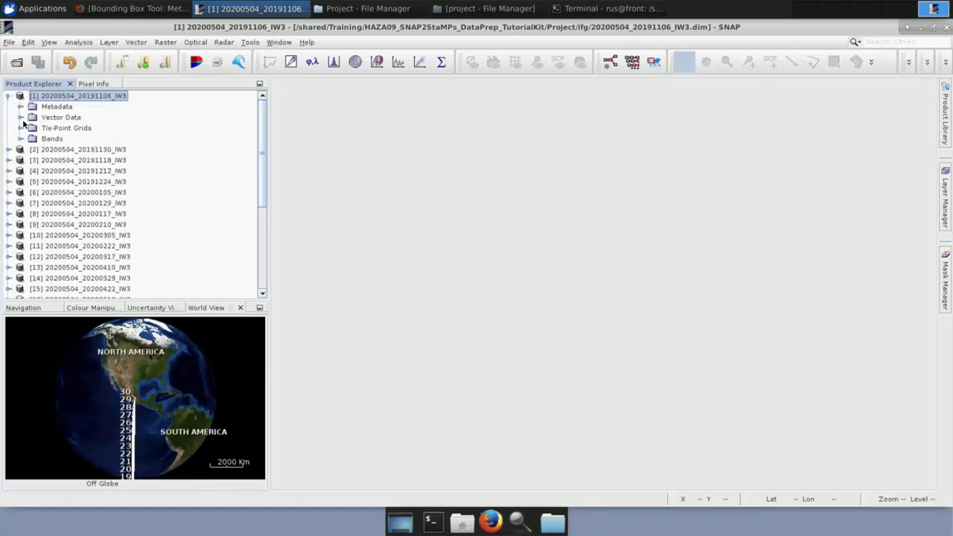
{"action": "left_click", "coordinate": [21, 139]}
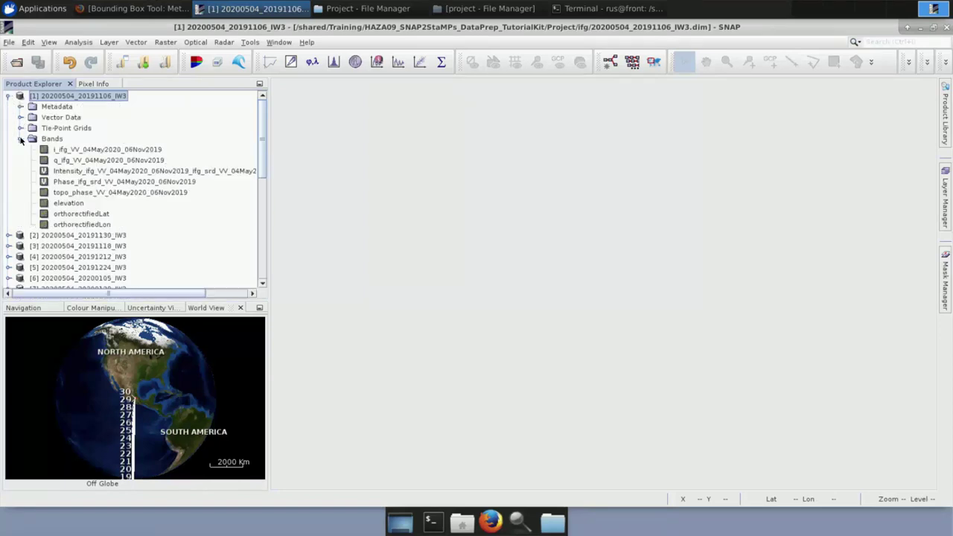
{"action": "double_click", "coordinate": [91, 184]}
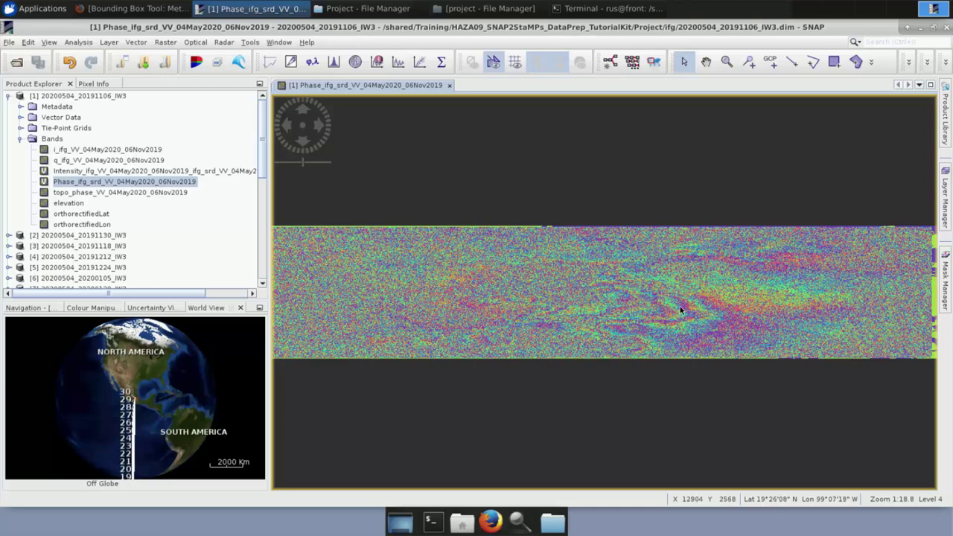
{"action": "left_click", "coordinate": [250, 43]}
{"action": "mouse_move", "coordinate": [225, 44]}
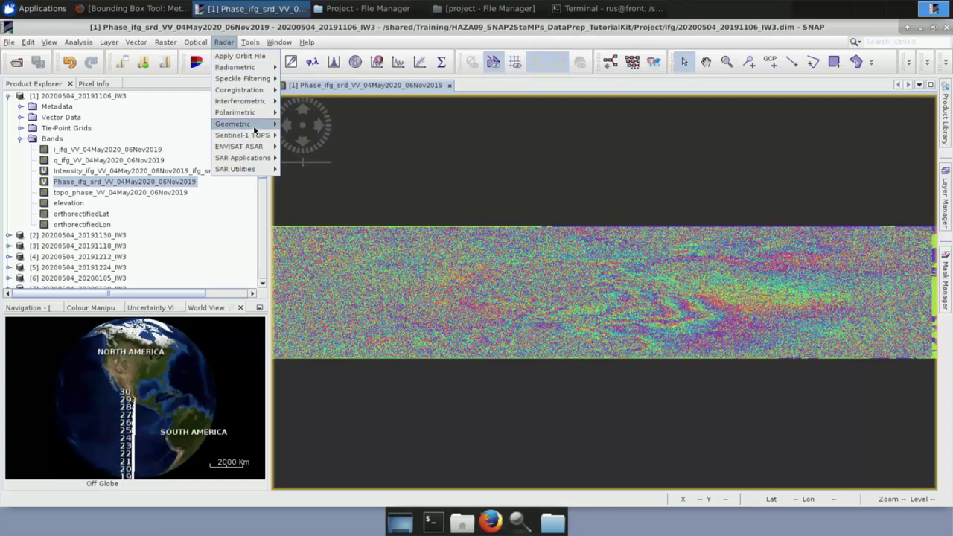
{"action": "mouse_move", "coordinate": [257, 137]}
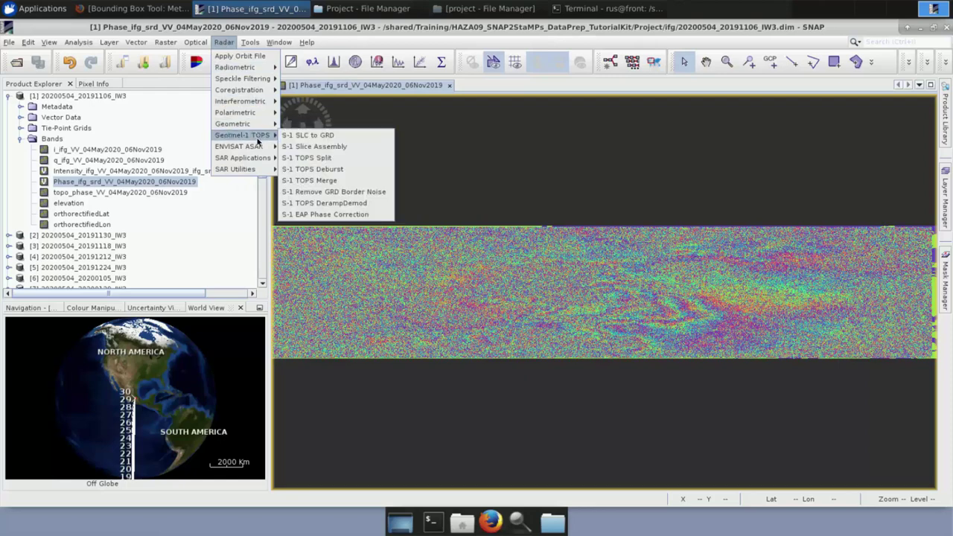
{"action": "mouse_move", "coordinate": [257, 101]}
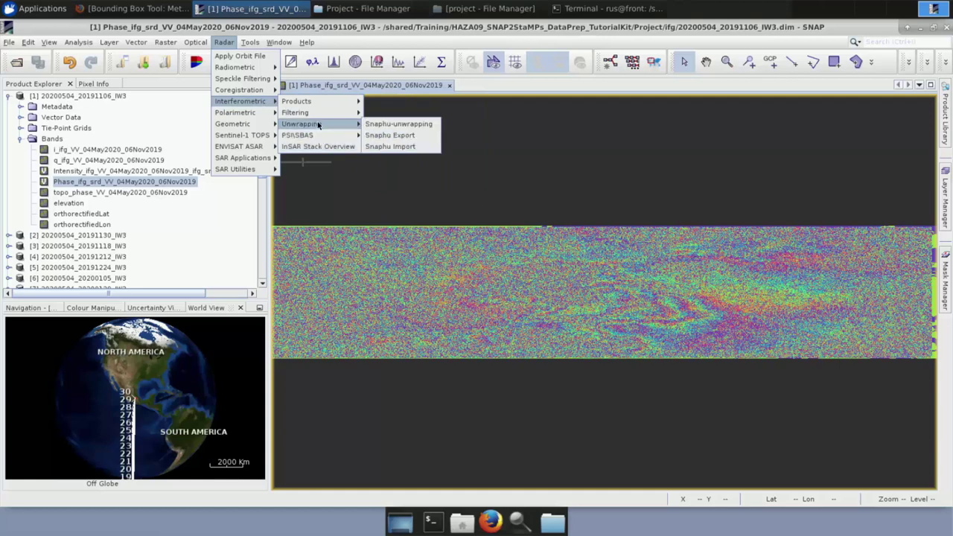
{"action": "mouse_move", "coordinate": [309, 138]}
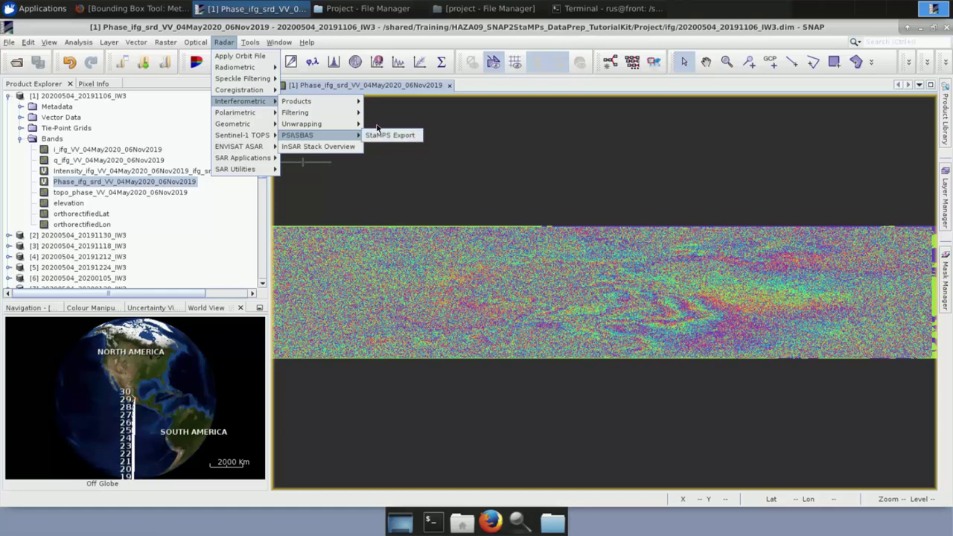
{"action": "left_click", "coordinate": [922, 32]}
- Minimize SNAP and open the Project's bin folder in File Manager
{"action": "left_click", "coordinate": [922, 30]}
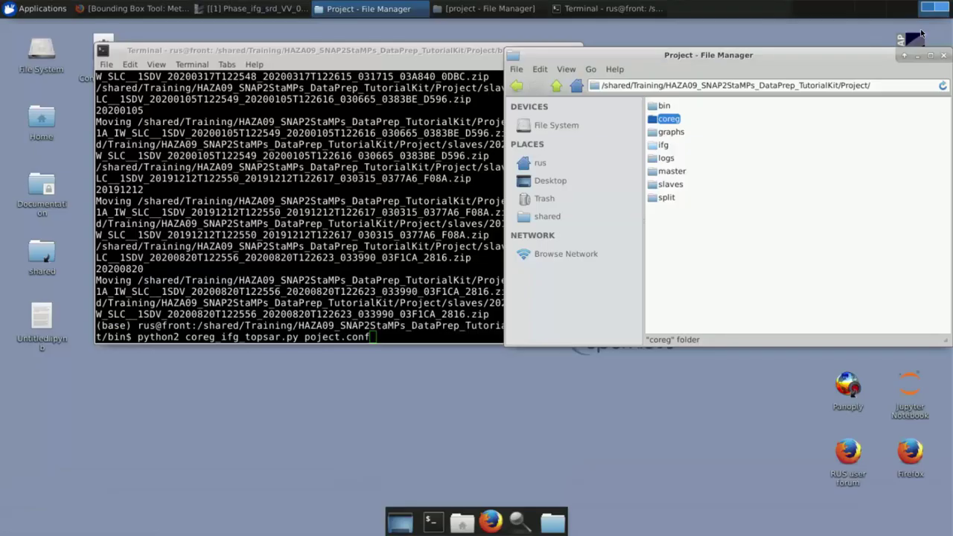
{"action": "left_click", "coordinate": [688, 264]}
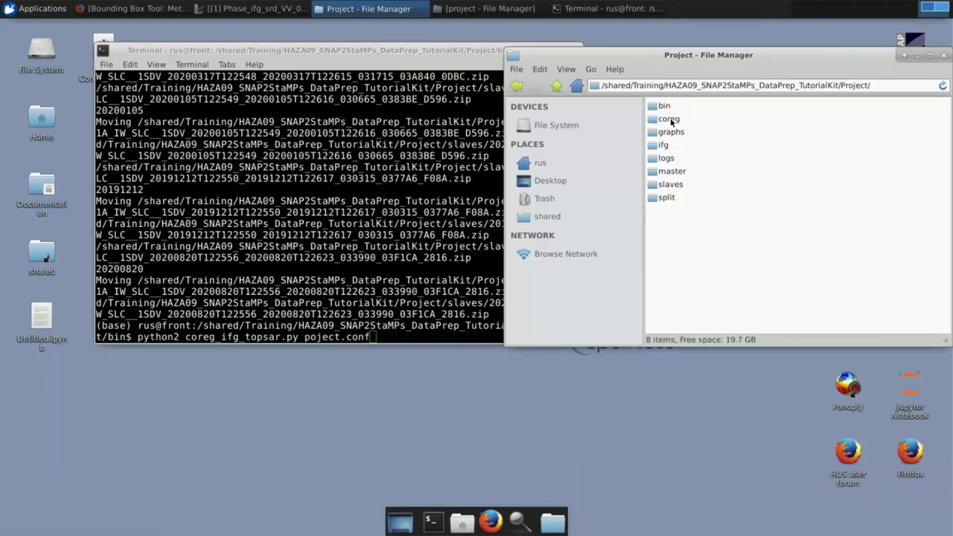
{"action": "left_click", "coordinate": [668, 107]}
{"action": "double_click", "coordinate": [668, 108]}
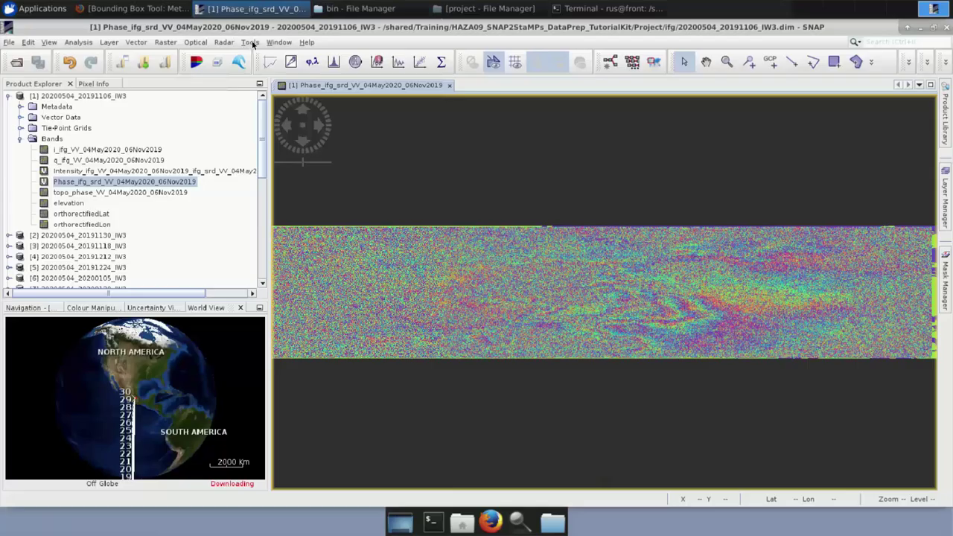
{"action": "left_click", "coordinate": [250, 42]}
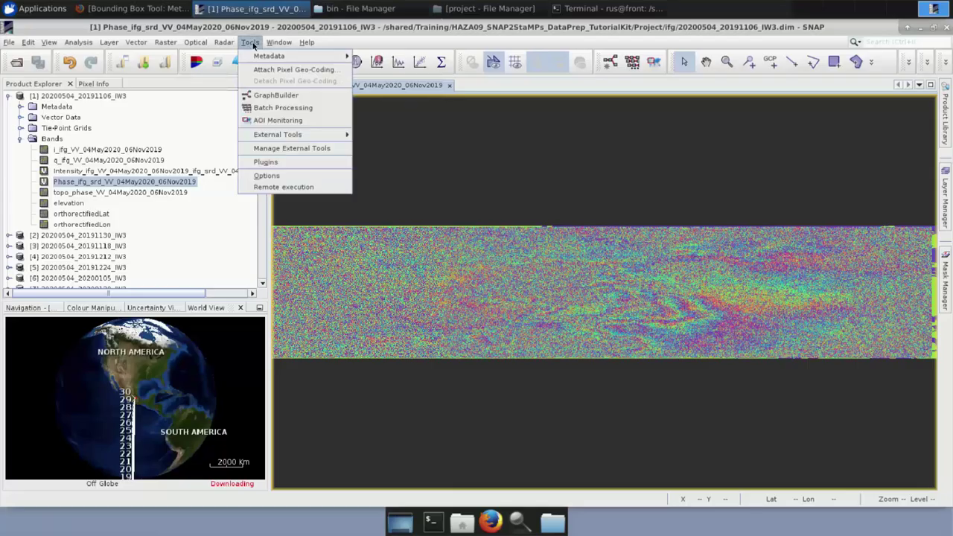
{"action": "left_click", "coordinate": [276, 95]}
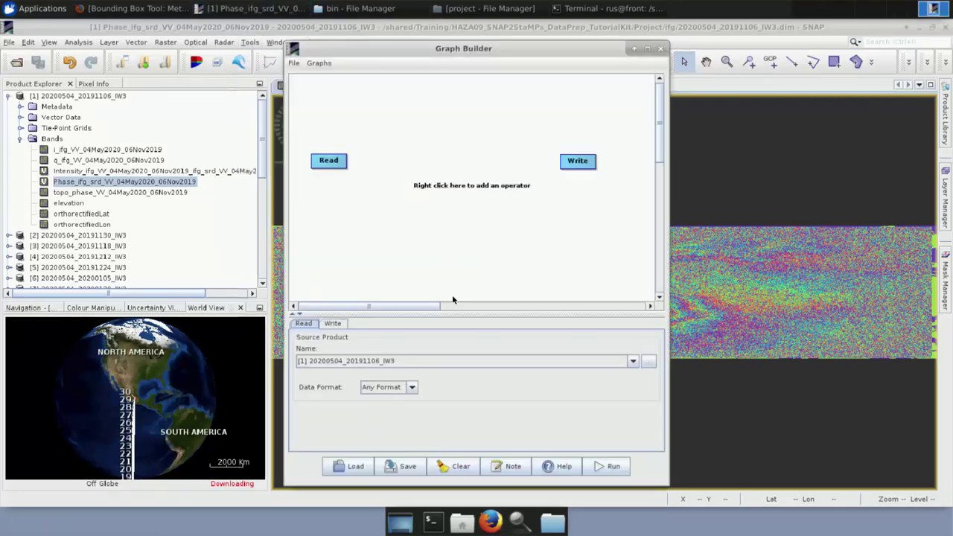
{"action": "left_click", "coordinate": [352, 467]}
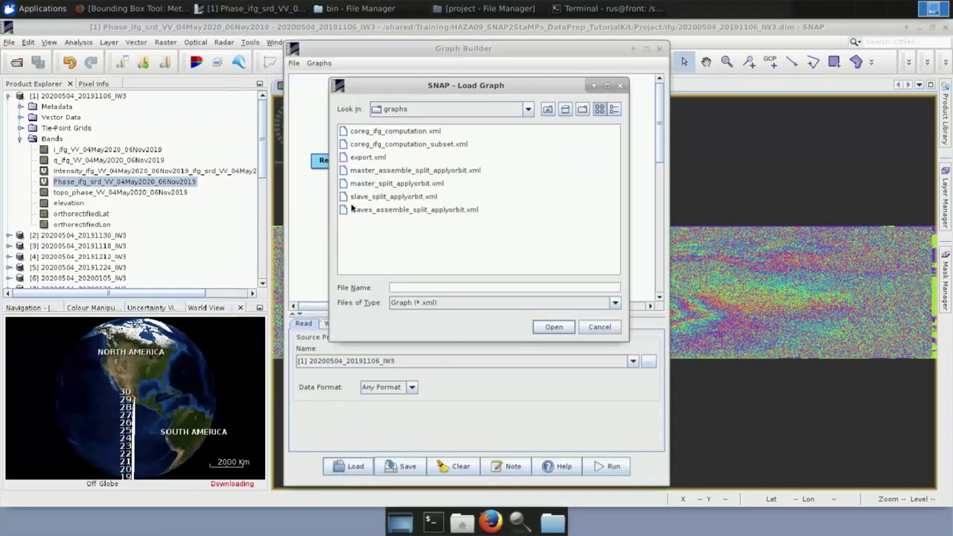
{"action": "double_click", "coordinate": [374, 157]}
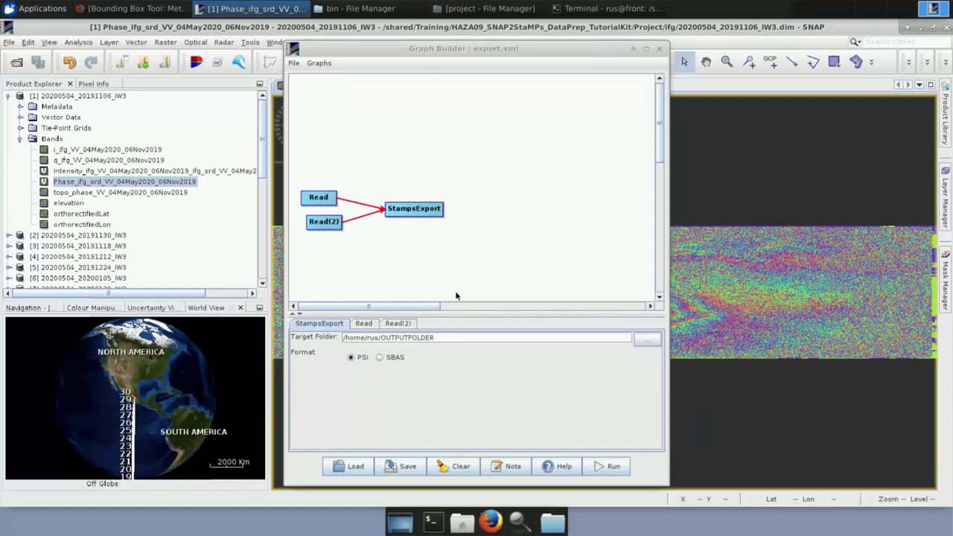
{"action": "left_click", "coordinate": [660, 50]}
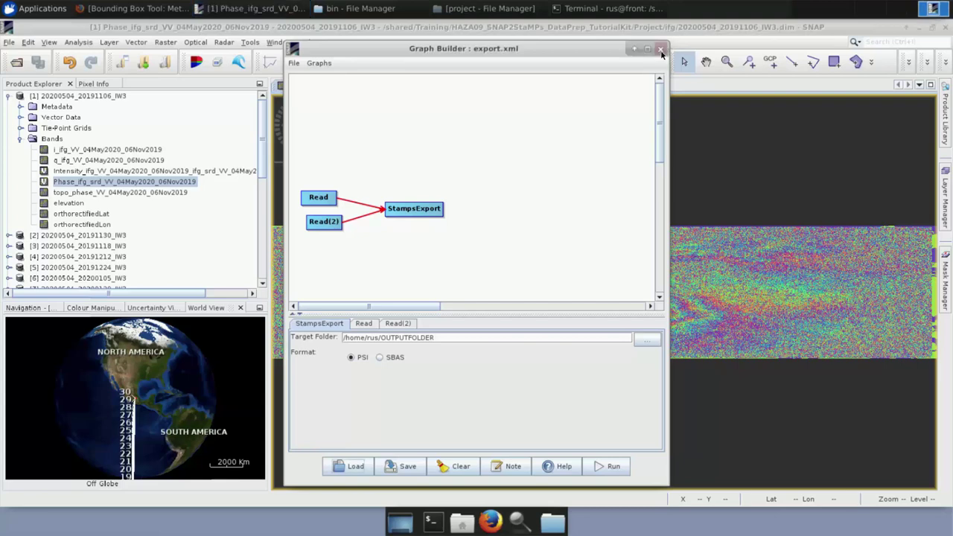
{"action": "left_click", "coordinate": [660, 51]}
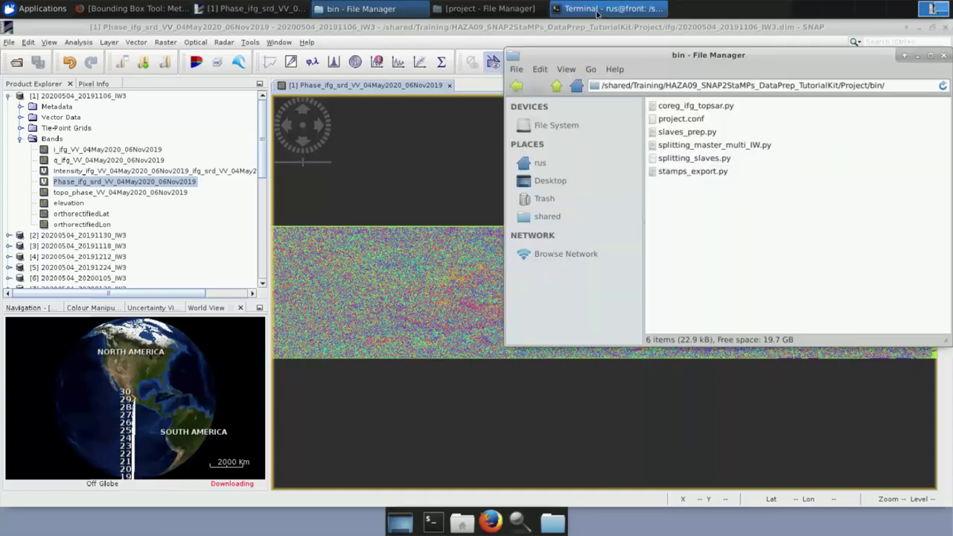
- Swap the script name in the command for stamps_export.py
{"action": "left_click", "coordinate": [603, 11]}
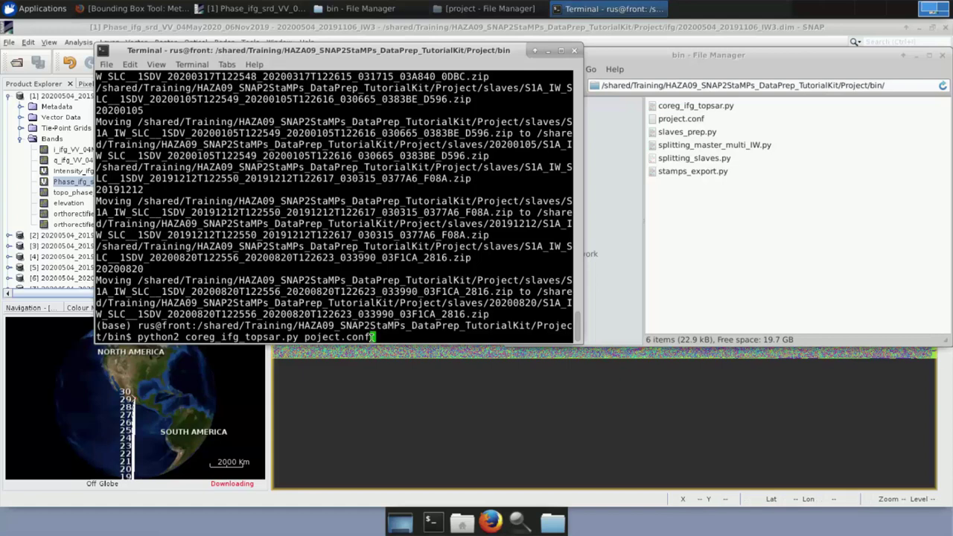
{"action": "key", "text": "Left"}
{"action": "key", "text": "Left"}
{"action": "key", "text": "Left"}
{"action": "key", "text": "Left"}
{"action": "key", "text": "Left"}
{"action": "key", "text": "Left"}
{"action": "key", "text": "Left"}
{"action": "key", "text": "Left"}
{"action": "key", "text": "Left"}
{"action": "key", "text": "Left"}
{"action": "key", "text": "Left"}
{"action": "key", "text": "Left"}
{"action": "key", "text": "BackSpace"}
{"action": "key", "text": "BackSpace"}
{"action": "key", "text": "BackSpace"}
{"action": "key", "text": "BackSpace"}
{"action": "key", "text": "BackSpace"}
{"action": "key", "text": "BackSpace"}
{"action": "key", "text": "BackSpace"}
{"action": "key", "text": "BackSpace"}
{"action": "key", "text": "BackSpace"}
{"action": "key", "text": "BackSpace"}
{"action": "key", "text": "BackSpace"}
{"action": "key", "text": "BackSpace"}
{"action": "key", "text": "BackSpace"}
{"action": "key", "text": "BackSpace"}
{"action": "key", "text": "BackSpace"}
{"action": "key", "text": "BackSpace"}
{"action": "key", "text": "BackSpace"}
{"action": "key", "text": "BackSpace"}
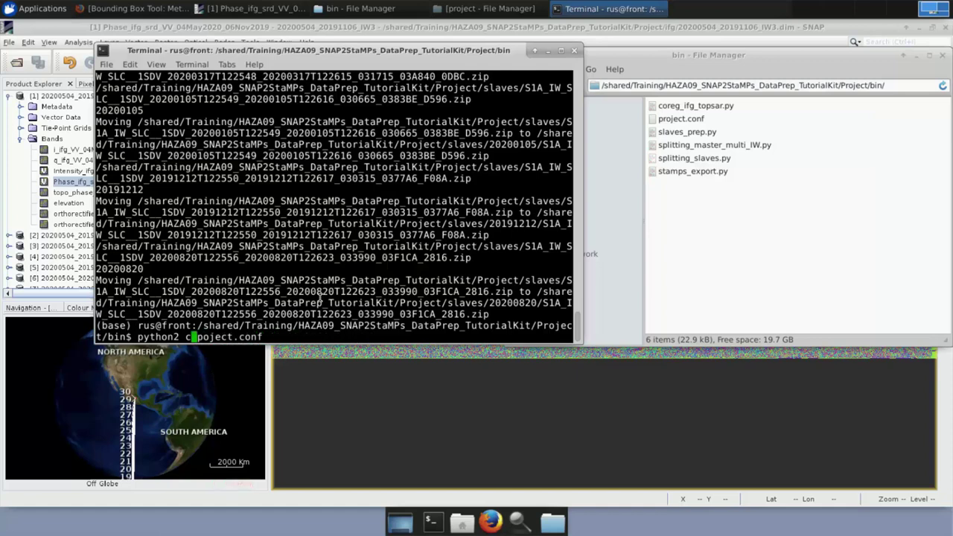
{"action": "key", "text": "BackSpace"}
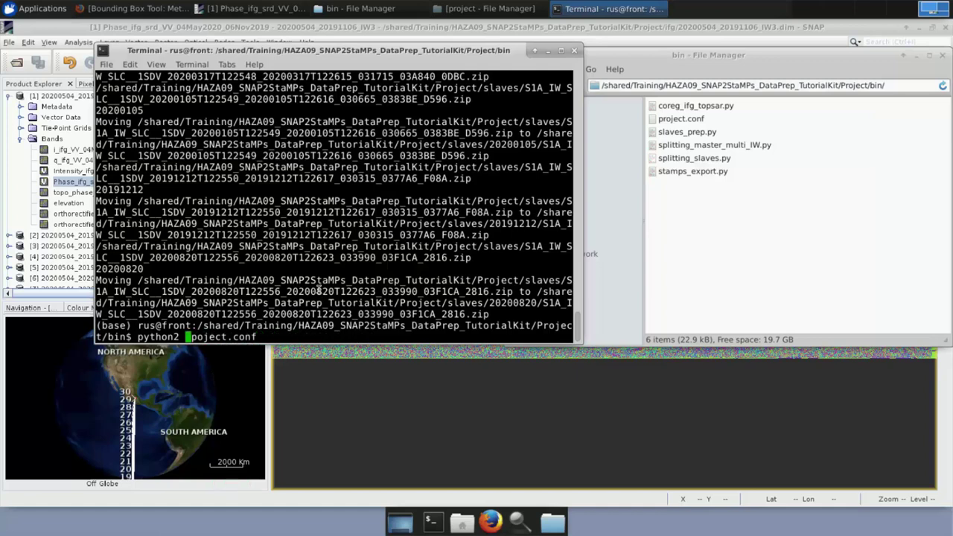
{"action": "type", "text": "stamps"}
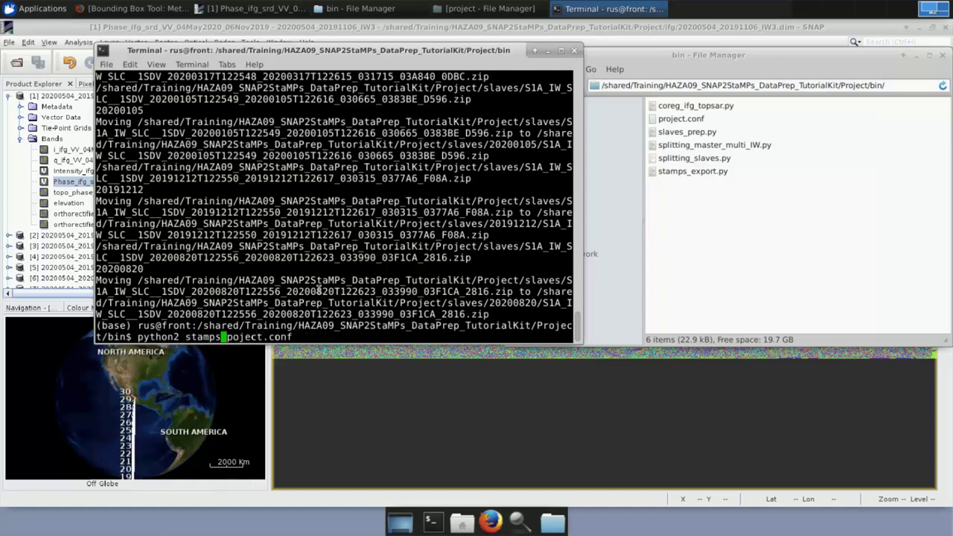
{"action": "type", "text": "_export"}
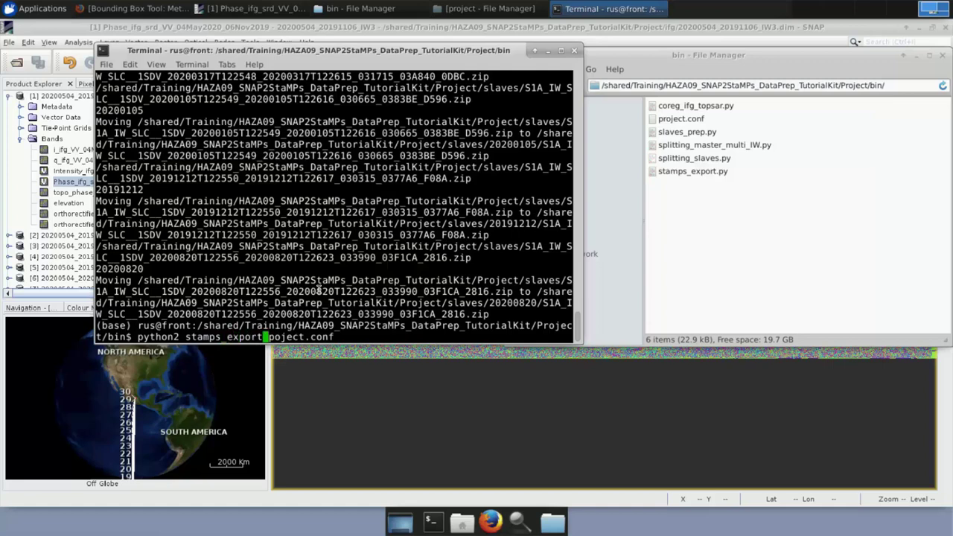
{"action": "type", "text": ".py"}
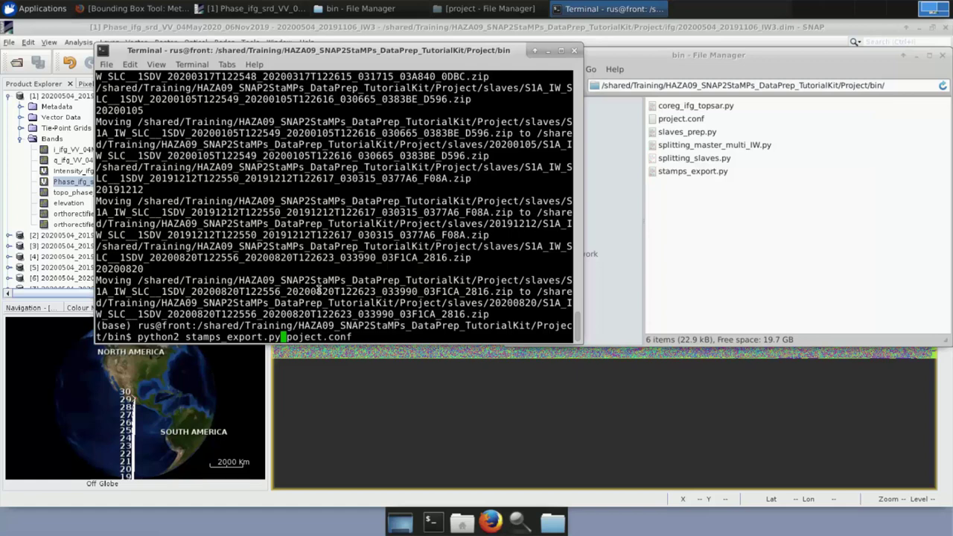
- Fix 'poject.conf' to 'project.conf' by inserting the missing 'r'
{"action": "key", "text": "Right"}
{"action": "key", "text": "Right"}
{"action": "key", "text": "Right"}
{"action": "key", "text": "Right"}
{"action": "key", "text": "Right"}
{"action": "key", "text": "Right"}
{"action": "key", "text": "Right"}
{"action": "key", "text": "Right"}
{"action": "key", "text": "Right"}
{"action": "key", "text": "Right"}
{"action": "key", "text": "Right"}
{"action": "key", "text": "Right"}
{"action": "key", "text": "Left"}
{"action": "key", "text": "Left"}
{"action": "key", "text": "Left"}
{"action": "key", "text": "Left"}
{"action": "key", "text": "Left"}
{"action": "key", "text": "Left"}
{"action": "key", "text": "Left"}
{"action": "key", "text": "Left"}
{"action": "key", "text": "Left"}
{"action": "key", "text": "Left"}
{"action": "type", "text": "r"}
{"action": "key", "text": "Right"}
{"action": "key", "text": "Right"}
{"action": "key", "text": "Right"}
{"action": "key", "text": "Right"}
{"action": "key", "text": "Right"}
{"action": "key", "text": "Right"}
{"action": "key", "text": "Right"}
{"action": "key", "text": "Right"}
{"action": "key", "text": "Right"}
{"action": "key", "text": "Right"}
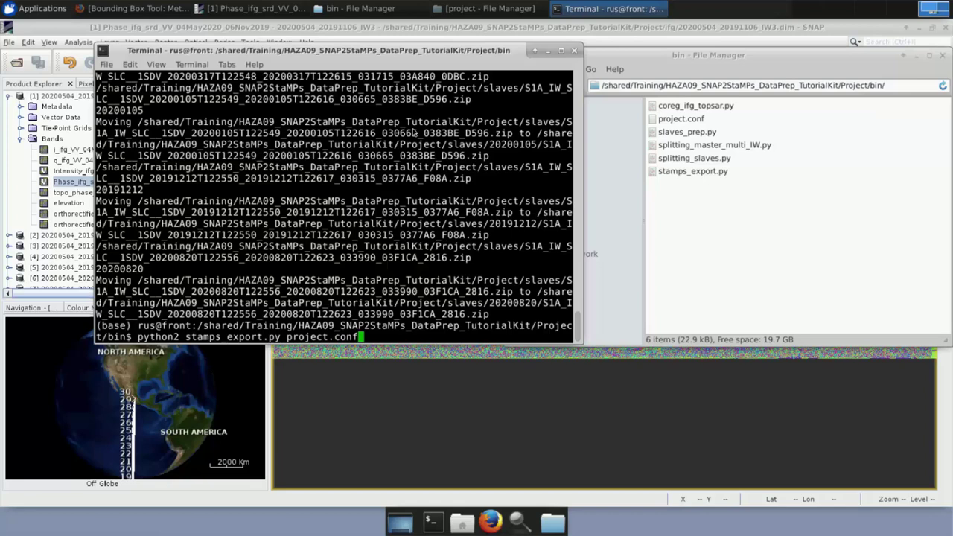
- In the file manager, go up from bin to Project and open the INSAR_20200504 folder
{"action": "left_click", "coordinate": [663, 56]}
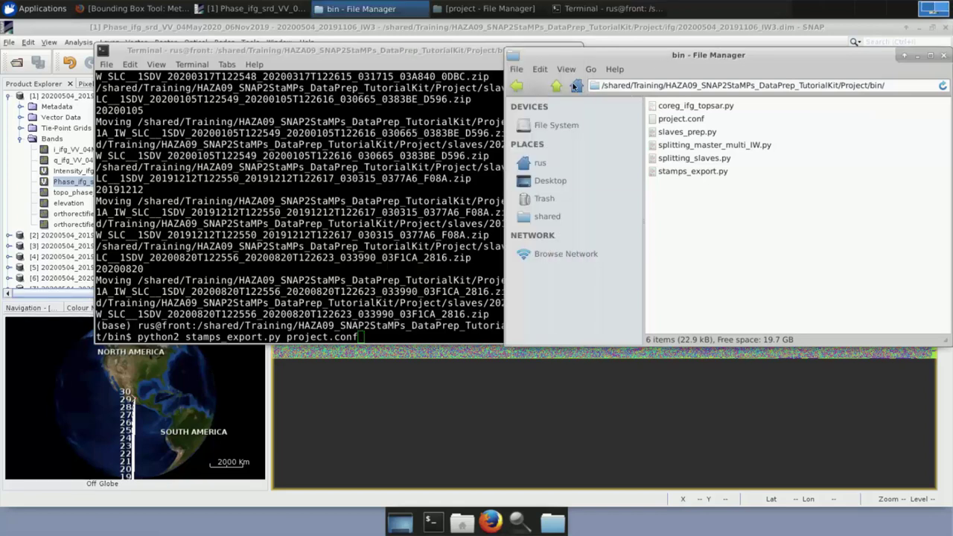
{"action": "left_click", "coordinate": [560, 87]}
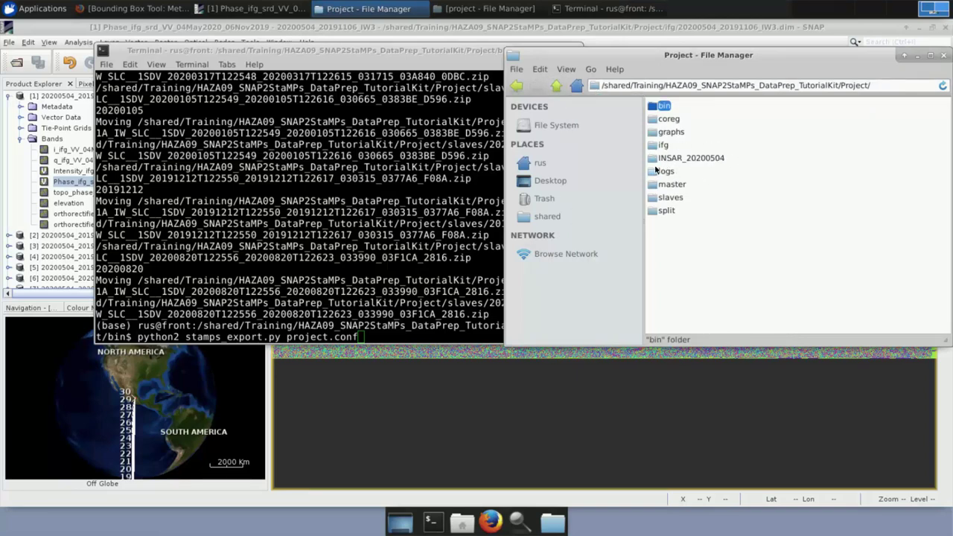
{"action": "double_click", "coordinate": [698, 159]}
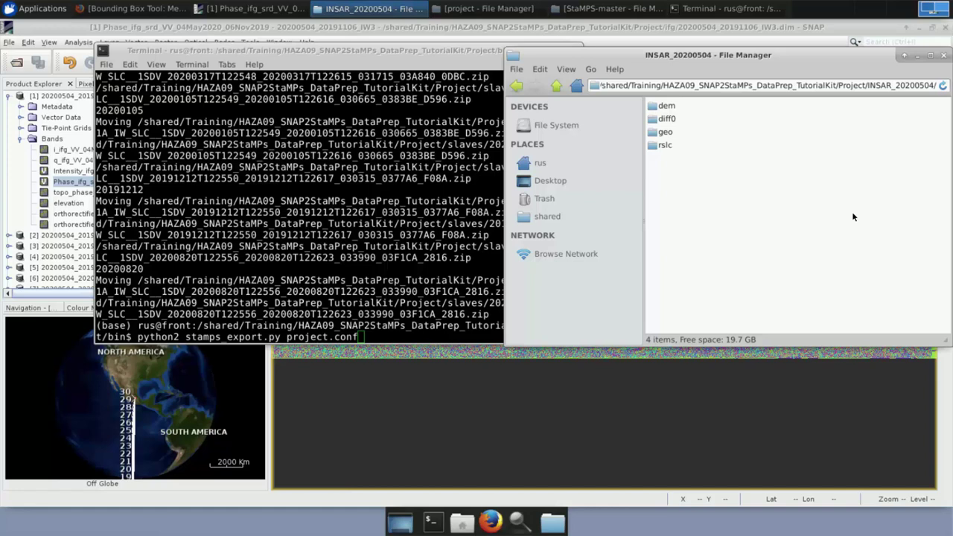
{"action": "left_click", "coordinate": [556, 87]}
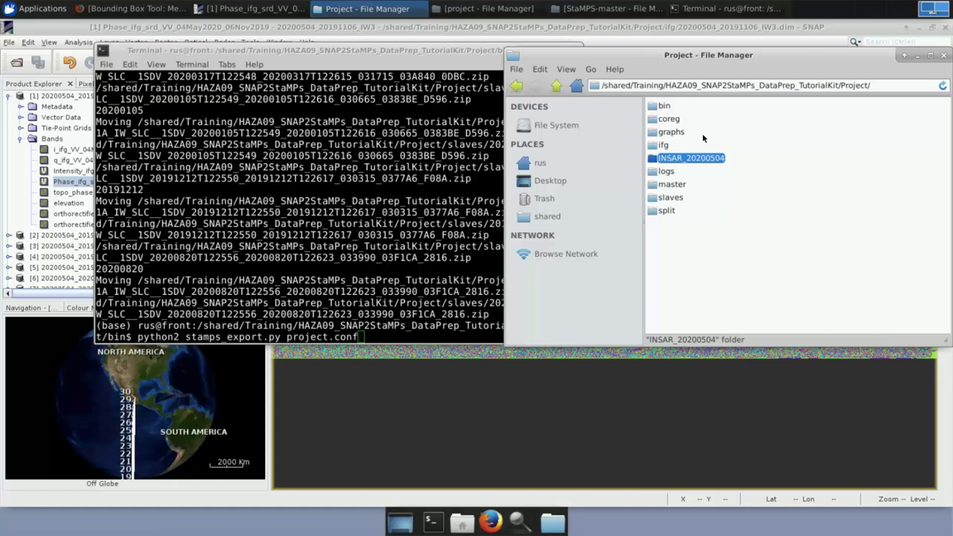
{"action": "double_click", "coordinate": [698, 160]}
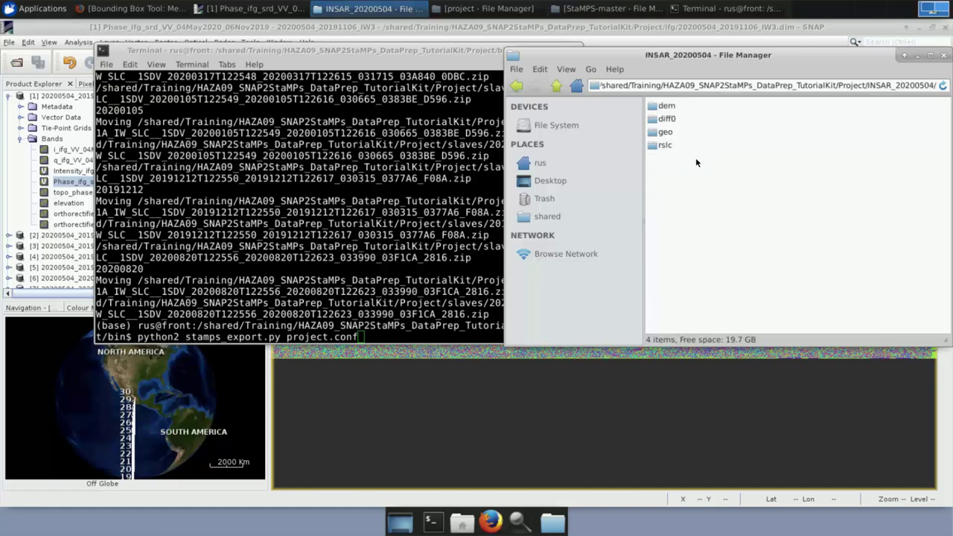
- Inspect the dem and diff0 subfolders, then return to INSAR_20200504
{"action": "double_click", "coordinate": [665, 106]}
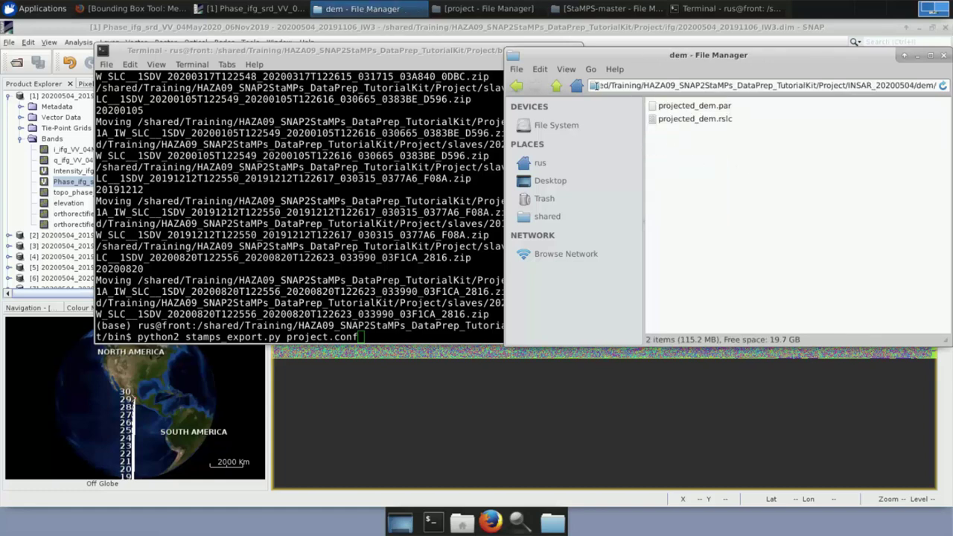
{"action": "left_click", "coordinate": [559, 87]}
{"action": "double_click", "coordinate": [665, 121]}
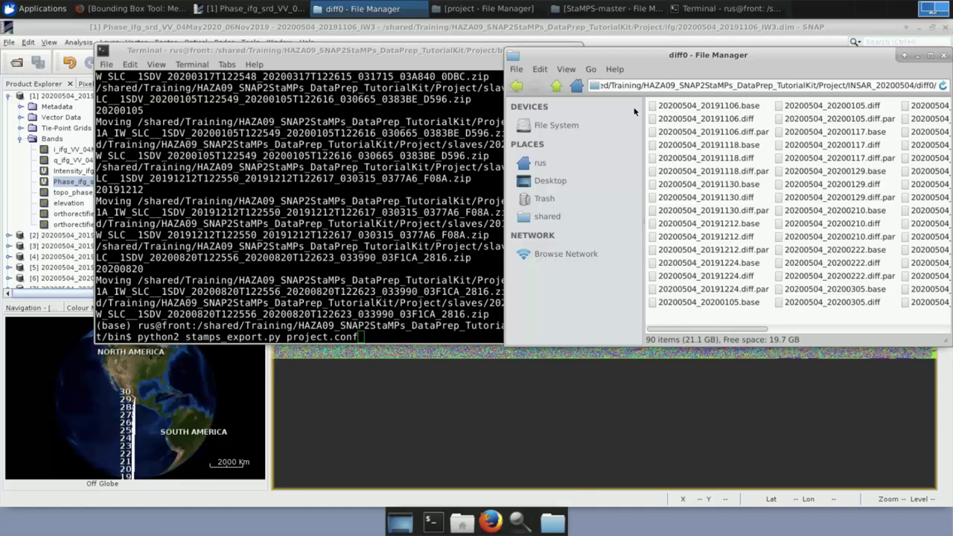
{"action": "left_click", "coordinate": [557, 86]}
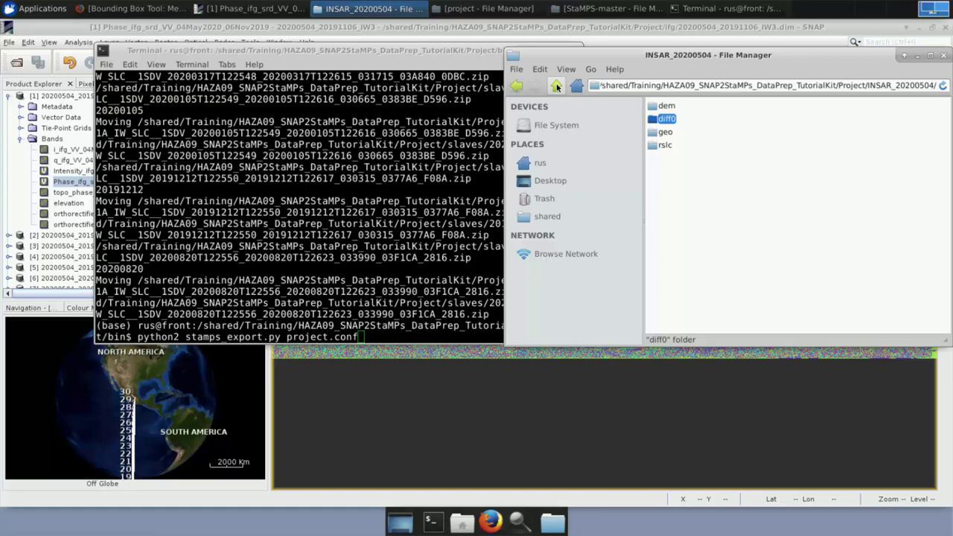
{"action": "left_click", "coordinate": [806, 222]}
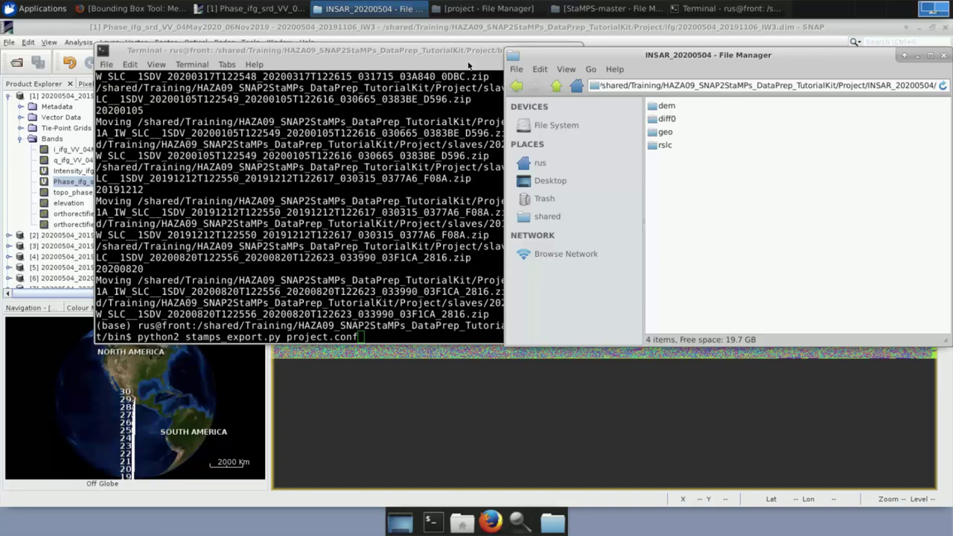
{"action": "left_click", "coordinate": [452, 53]}
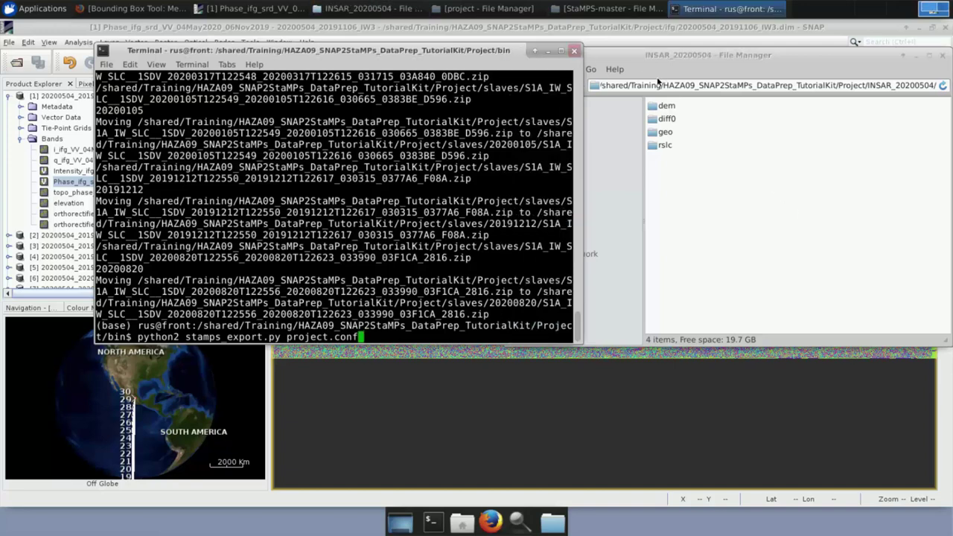
- Close the old terminal, open a new one in INSAR_20200504, and enter mt_prep_snap at its prompt
{"action": "key", "text": "alt+F4"}
{"action": "right_click", "coordinate": [740, 168]}
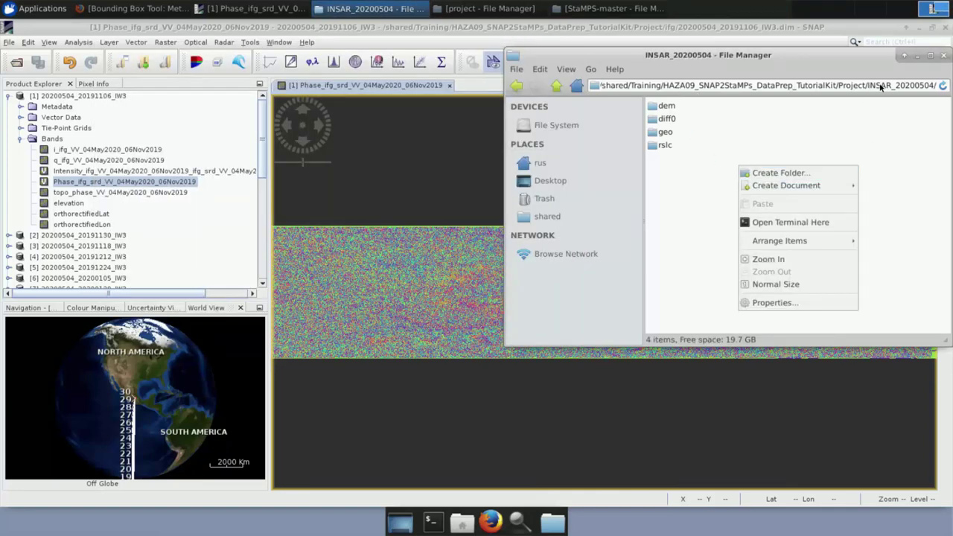
{"action": "left_click", "coordinate": [830, 223]}
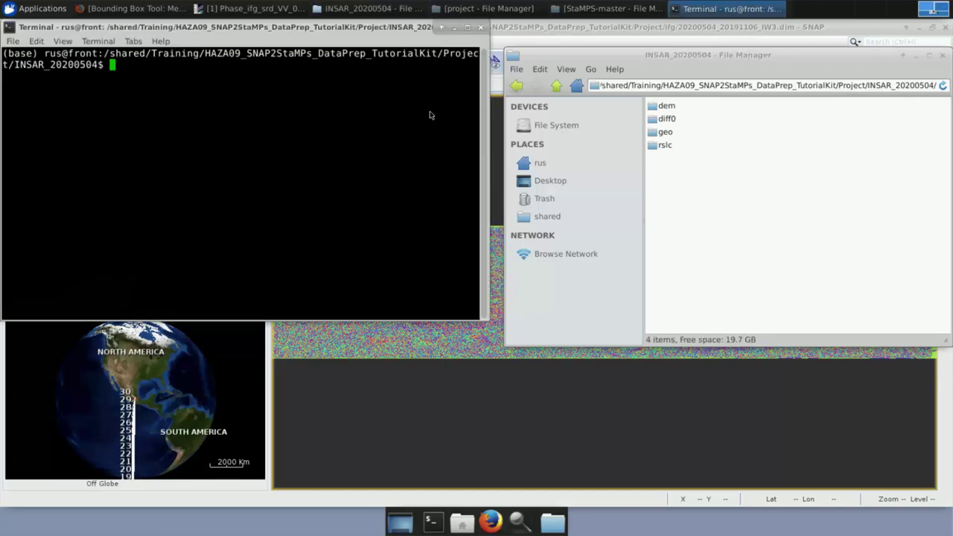
{"action": "left_click_drag", "start_coordinate": [351, 32], "coordinate": [697, 102]}
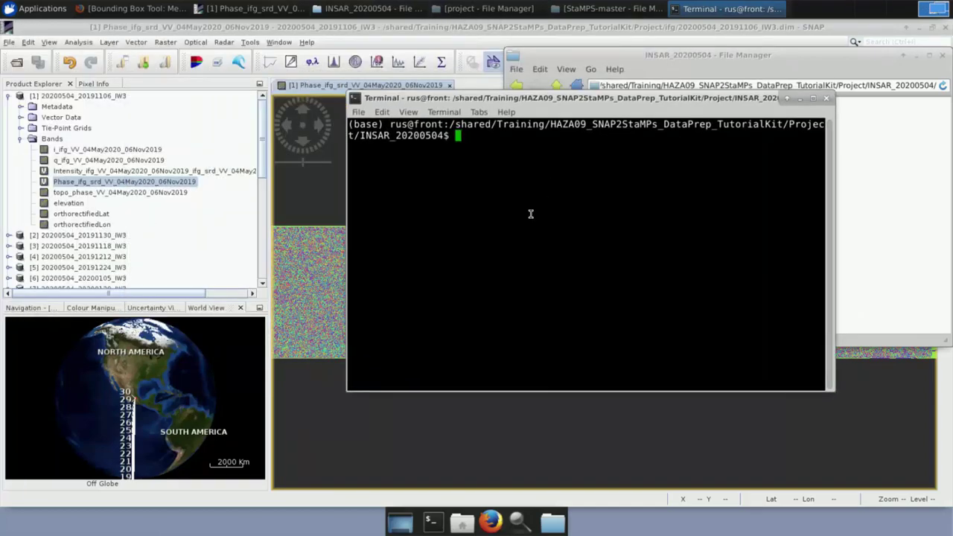
{"action": "type", "text": "mt_prep_snap"}
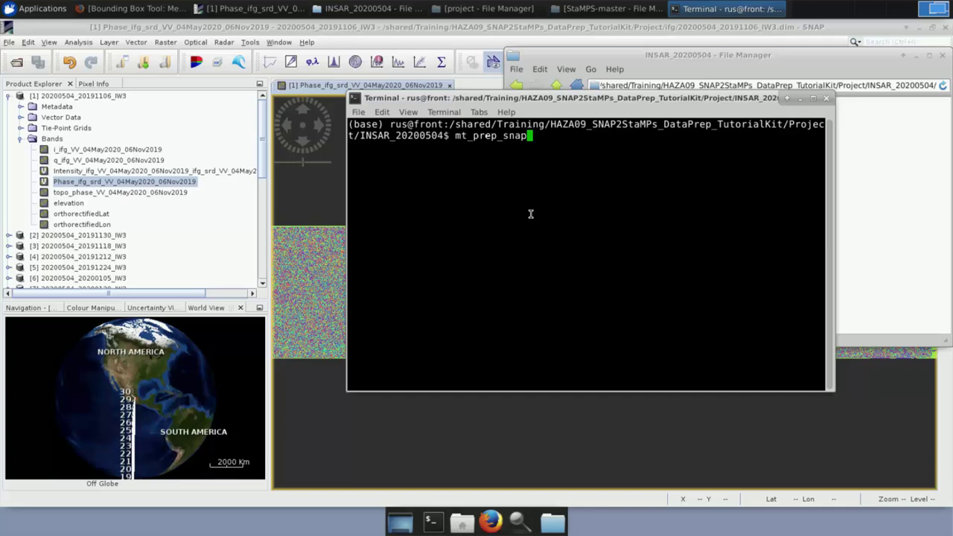
- Show the mt_prep_snap usage, then recall the command and add master date 20200504
{"action": "key", "text": "Return"}
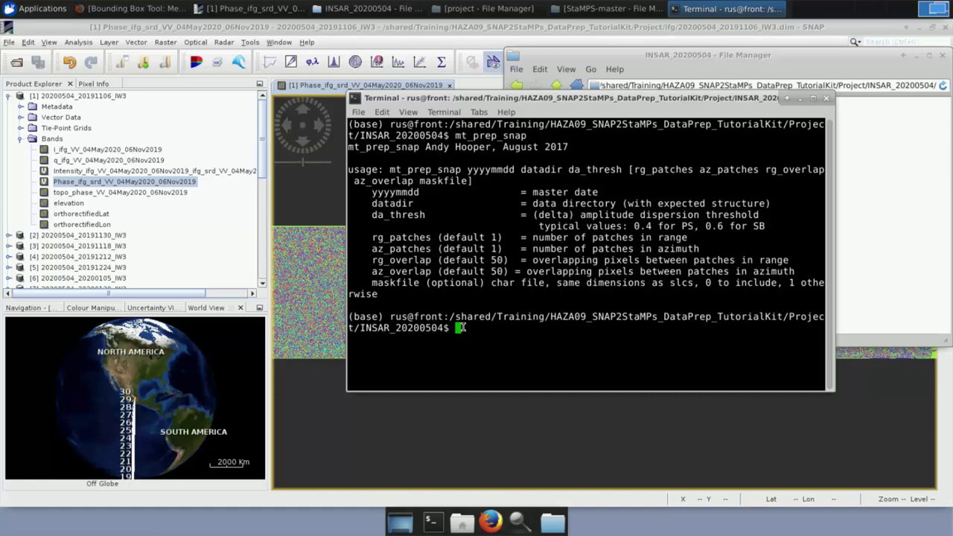
{"action": "key", "text": "Up"}
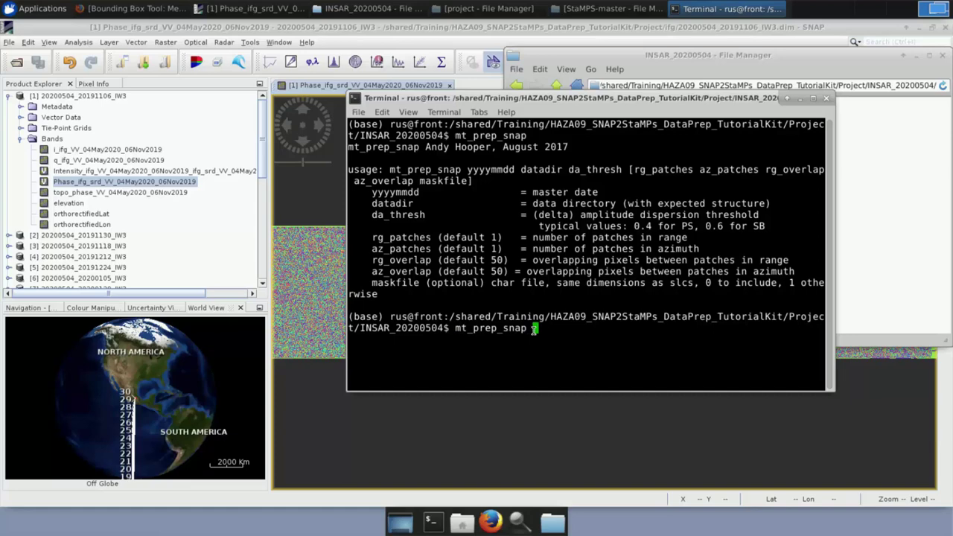
{"action": "type", "text": "20200504"}
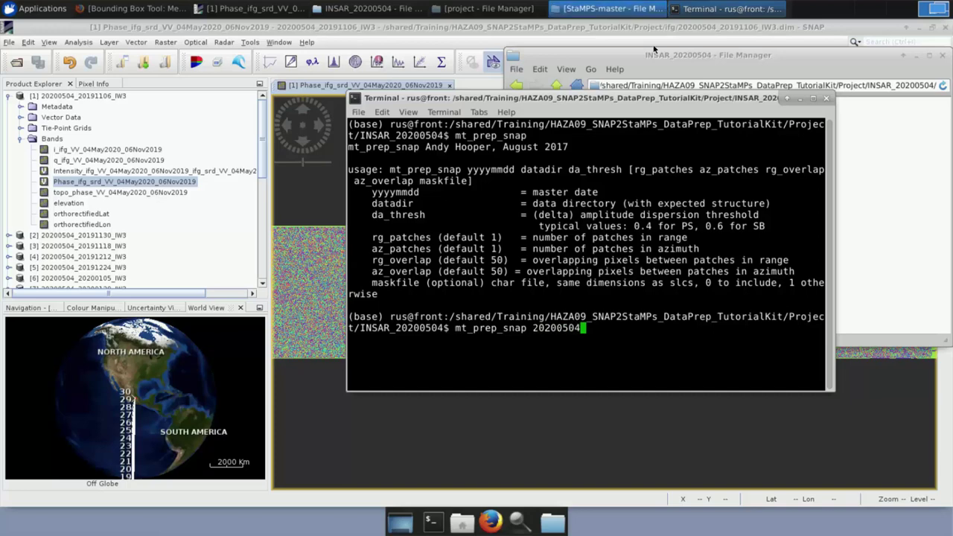
- Paste the INSAR_20200504 path, add threshold 0.4, and check the folder for PATCH_1, calamp.in and patch.list
{"action": "left_click", "coordinate": [655, 49]}
{"action": "left_click", "coordinate": [557, 85]}
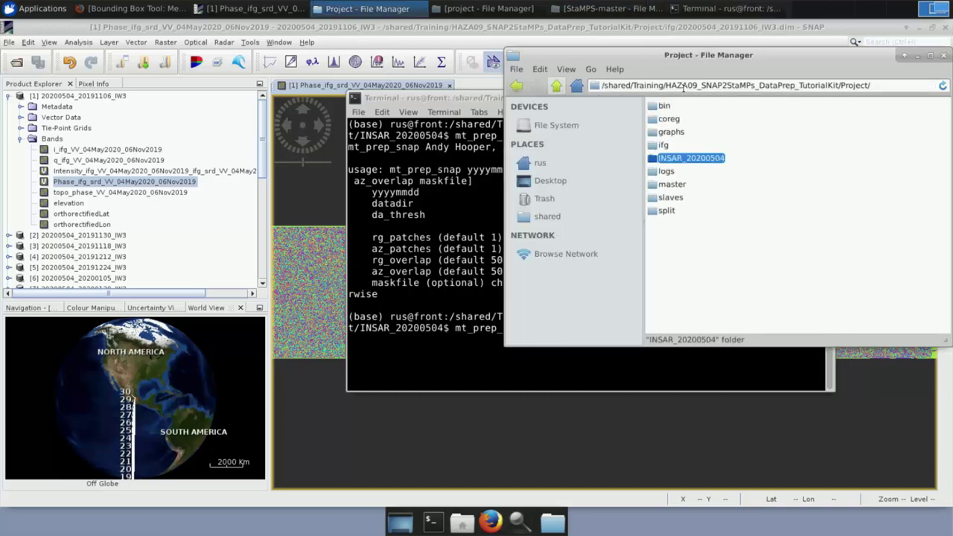
{"action": "middle_click", "coordinate": [568, 370]}
{"action": "left_click", "coordinate": [436, 99]}
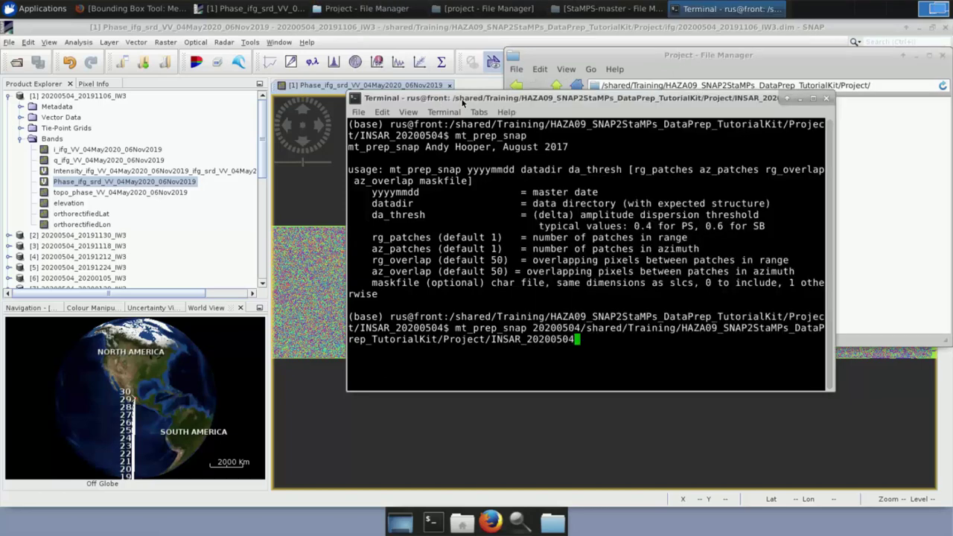
{"action": "left_click_drag", "start_coordinate": [609, 98], "coordinate": [346, 51]}
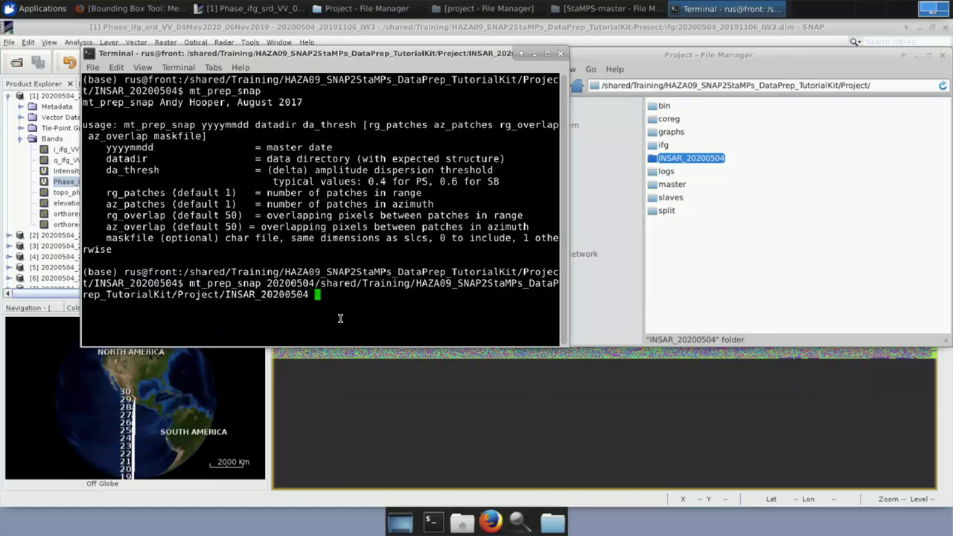
{"action": "type", "text": "0.4"}
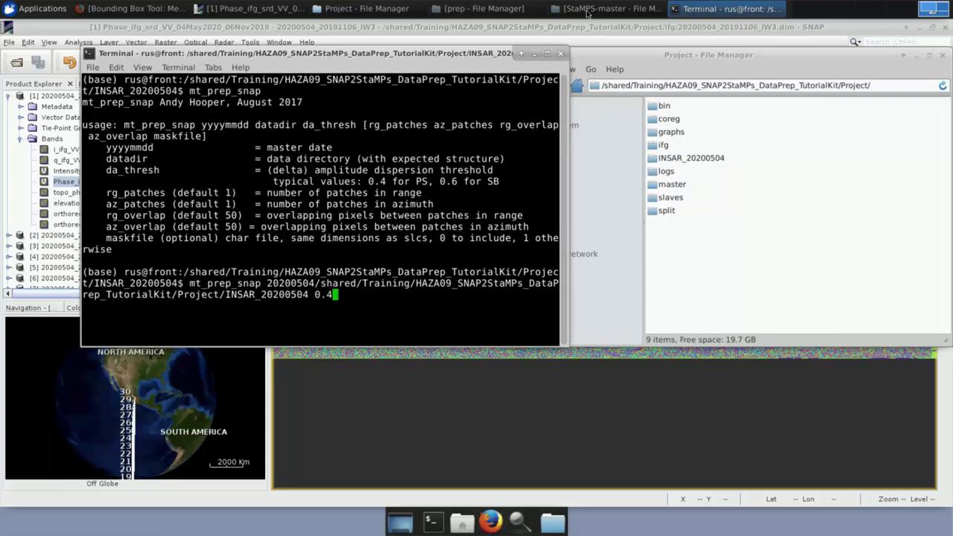
{"action": "left_click", "coordinate": [700, 159]}
{"action": "double_click", "coordinate": [702, 162]}
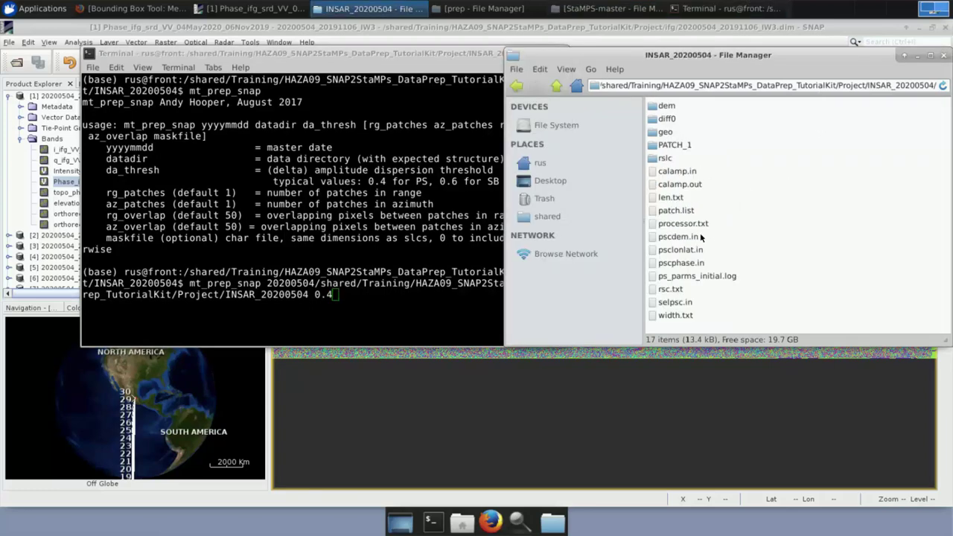